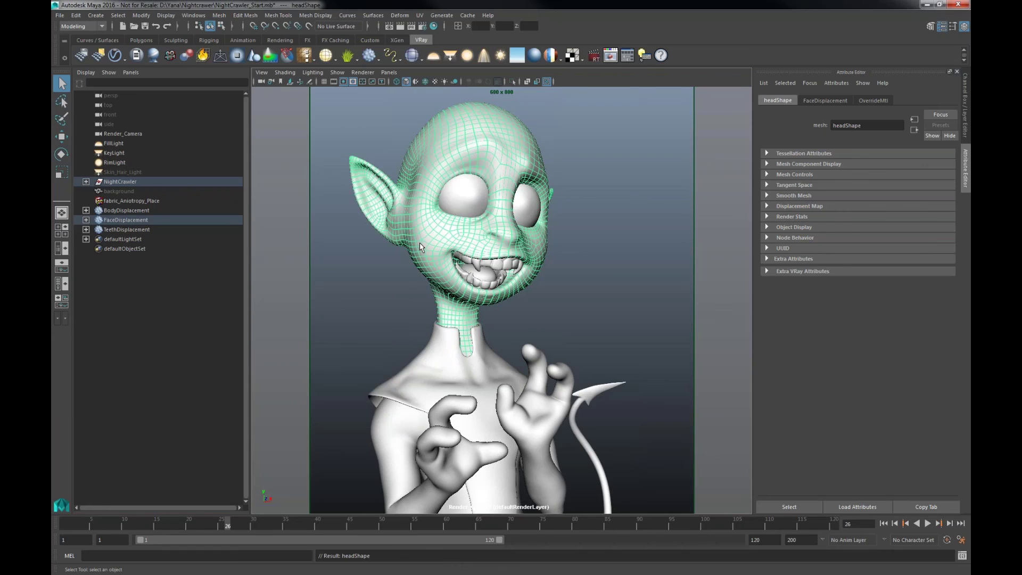
Start an interactive V-Ray render of the character and check the scene's lights in the V-Ray Light Lister
click(411, 27)
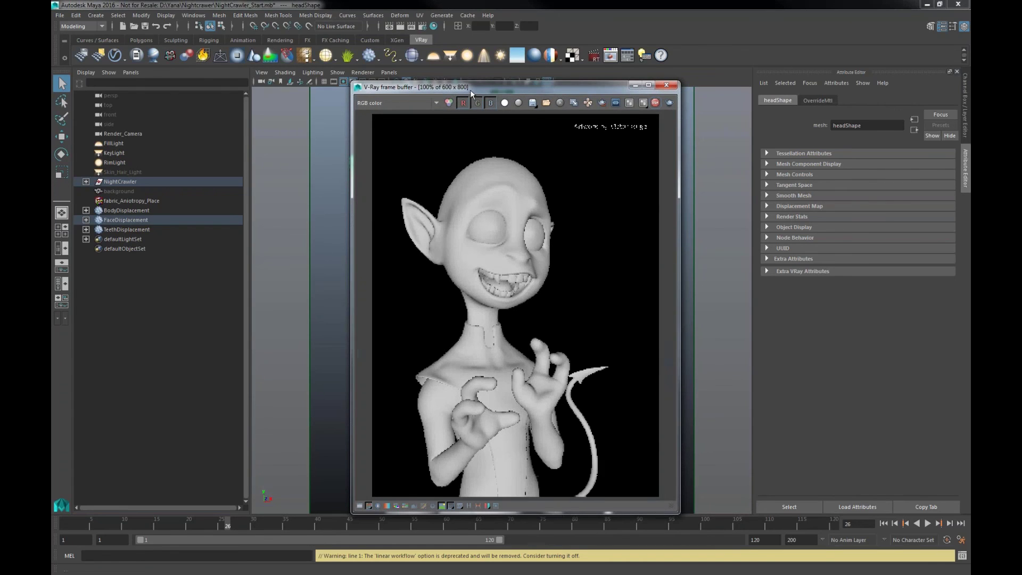
drag(470, 90, 366, 78)
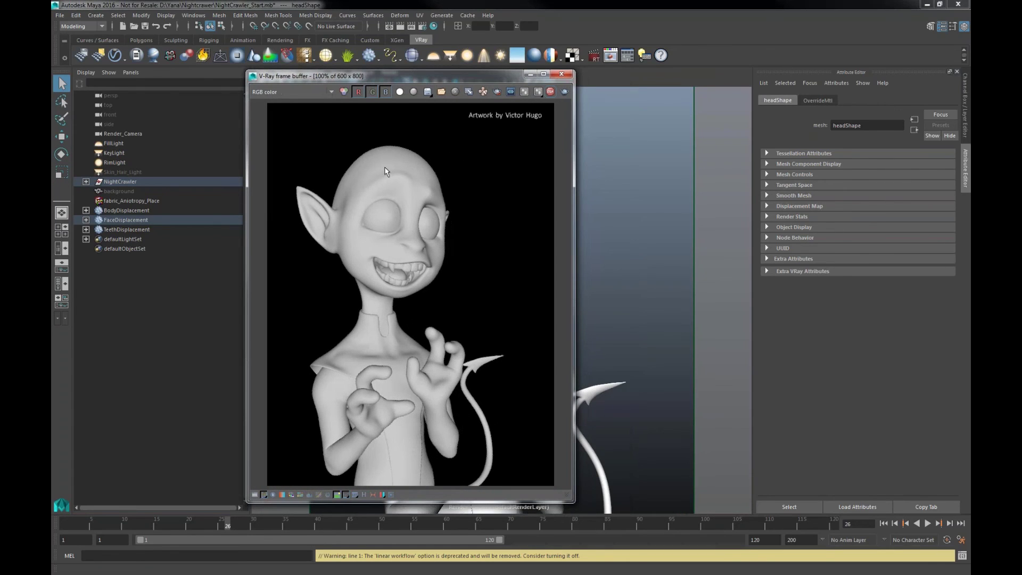
click(645, 55)
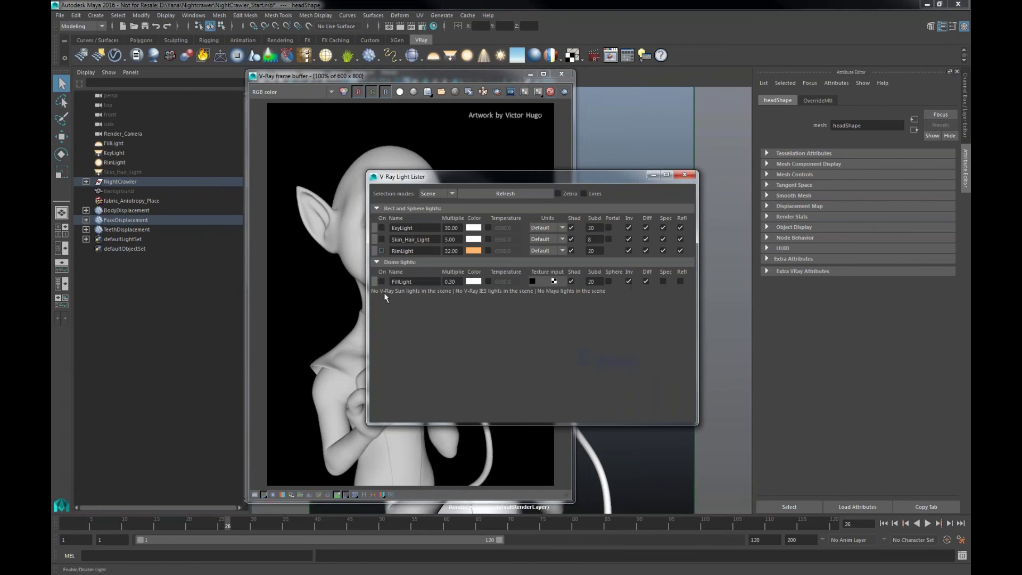
click(685, 175)
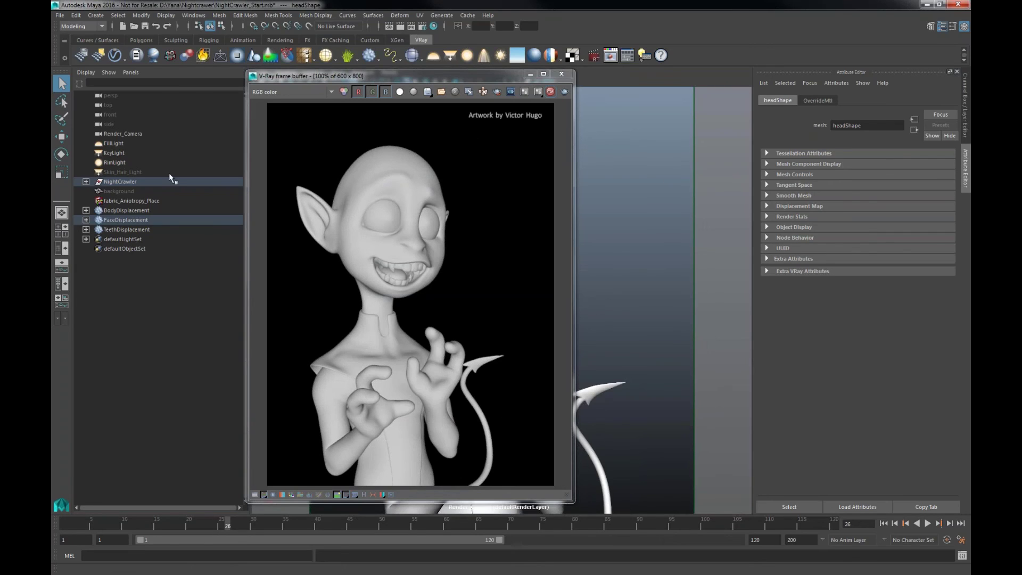
mouse_move(305, 80)
mouse_down()
mouse_move(385, 92)
mouse_move(315, 88)
mouse_up()
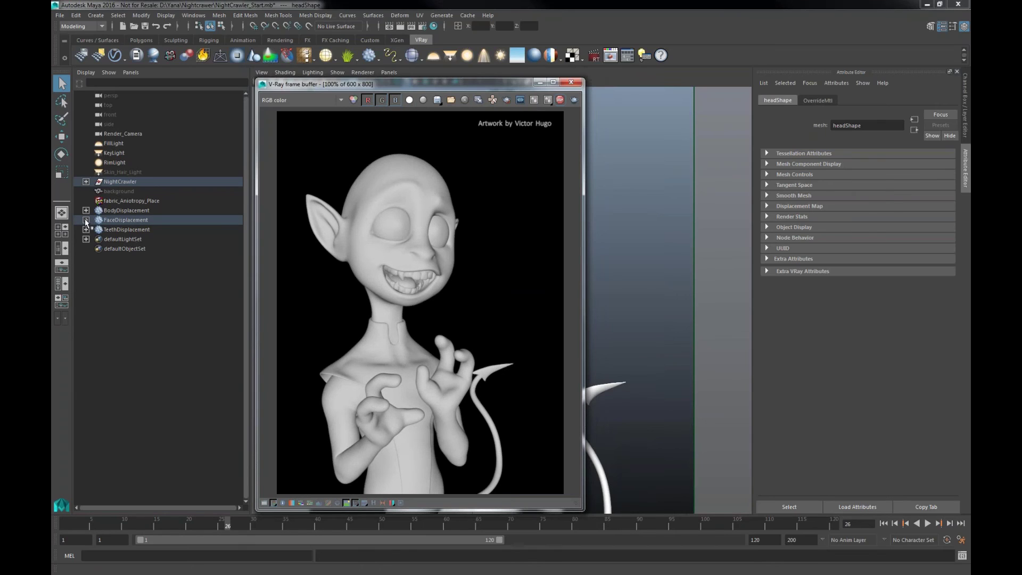
Review the VRayDisplacement options for the selection and the head mesh's extra V-Ray attributes
right_click(386, 56)
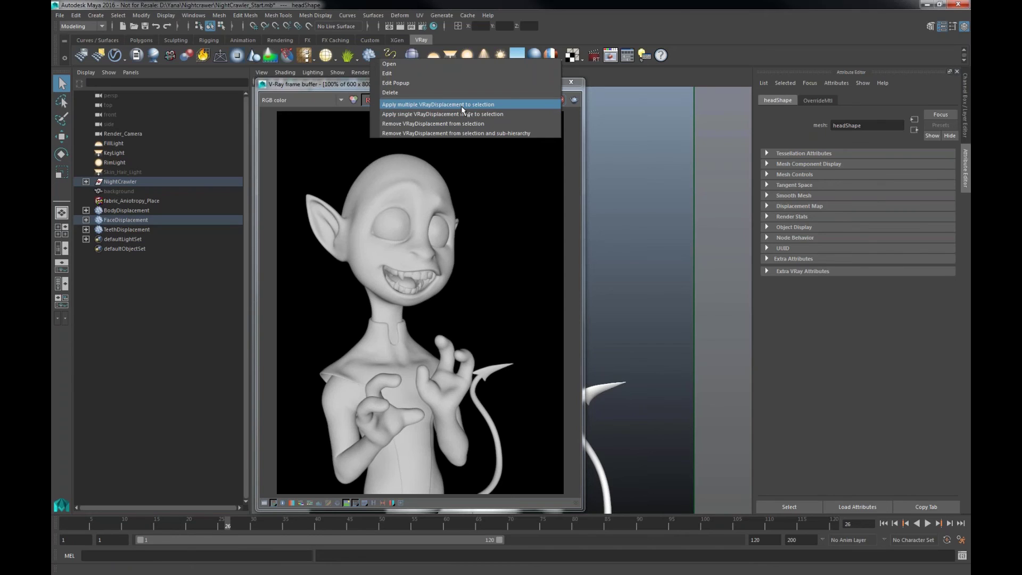
click(369, 55)
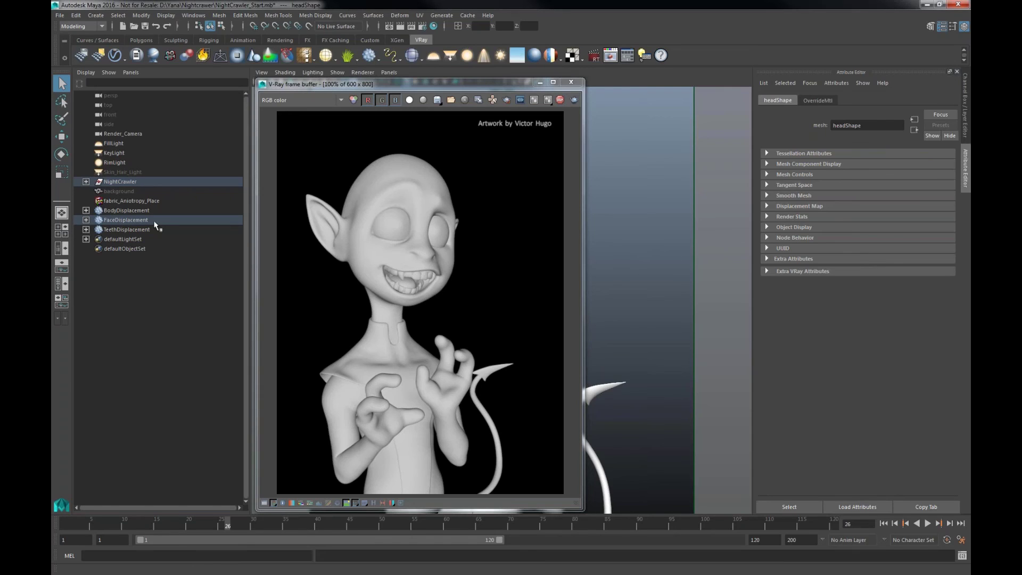
click(794, 272)
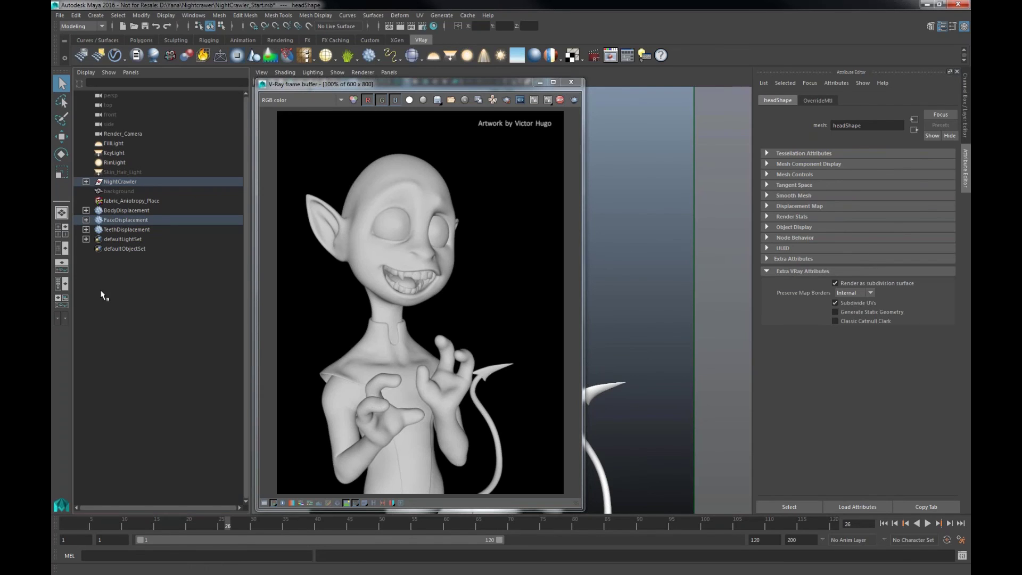
Turn off the None option in FaceDisplacement's extra V-Ray attributes and inspect the displaced face up close in the render
click(118, 220)
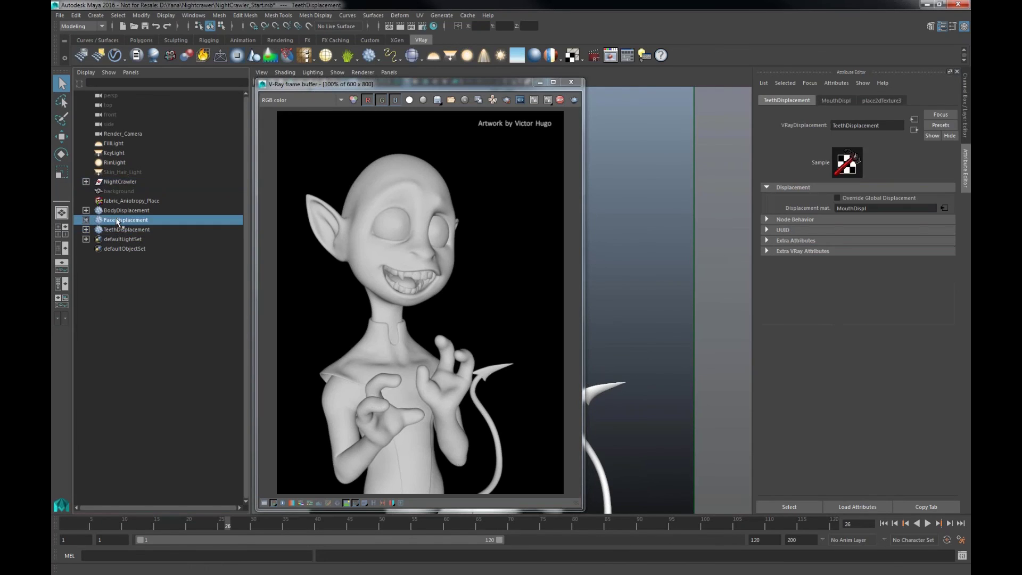
click(802, 251)
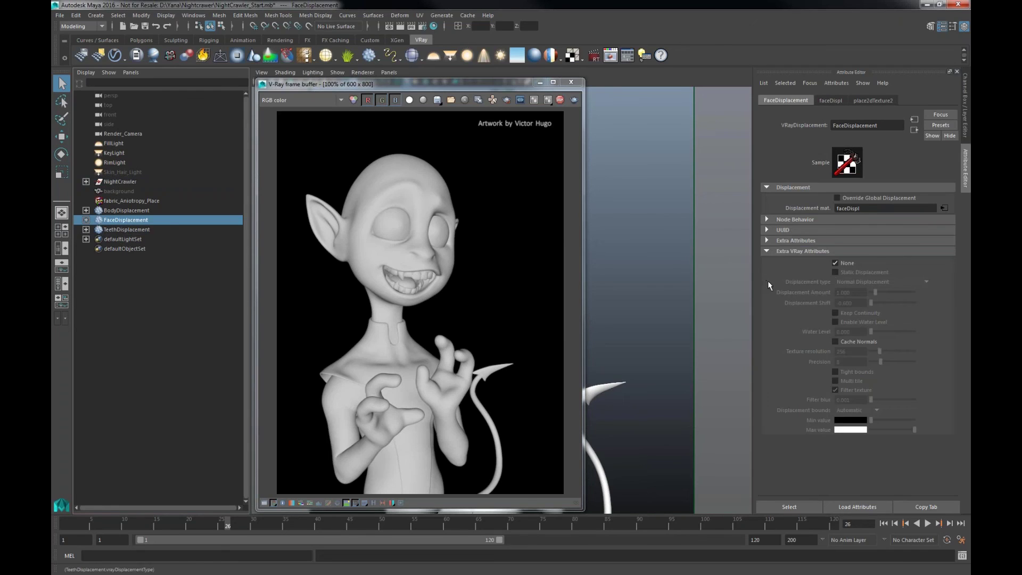
click(835, 264)
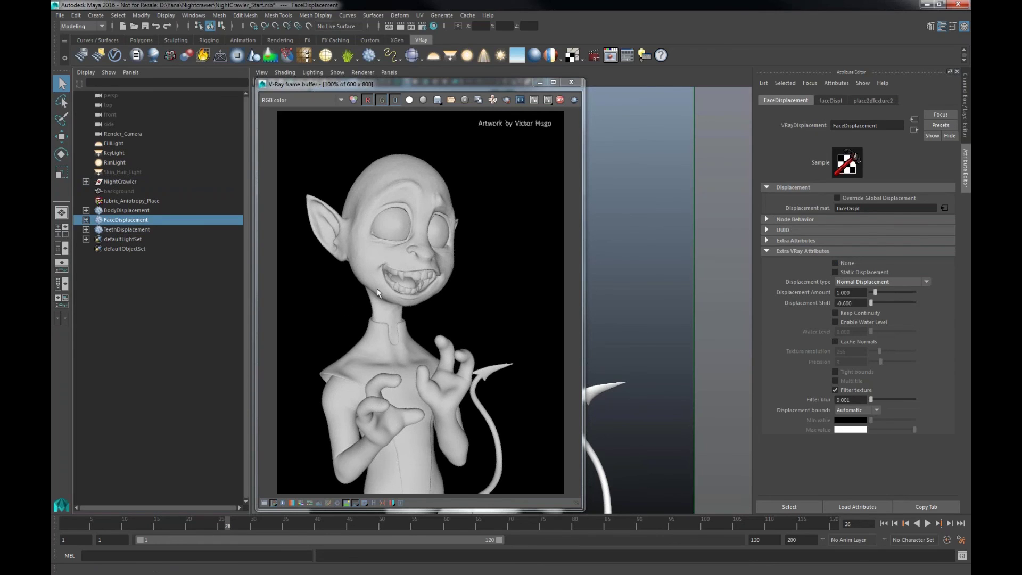
scroll(374, 259, up, 1)
middle_drag(373, 259, 366, 287)
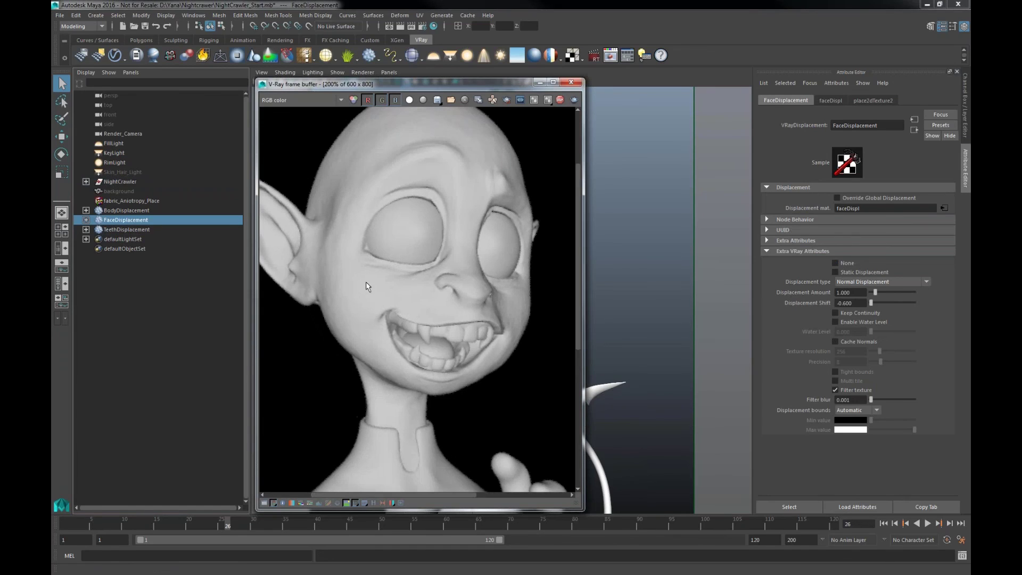
Turn on Toggle All for the geometry types in the RT Engine render settings and show the render at 100%
click(424, 28)
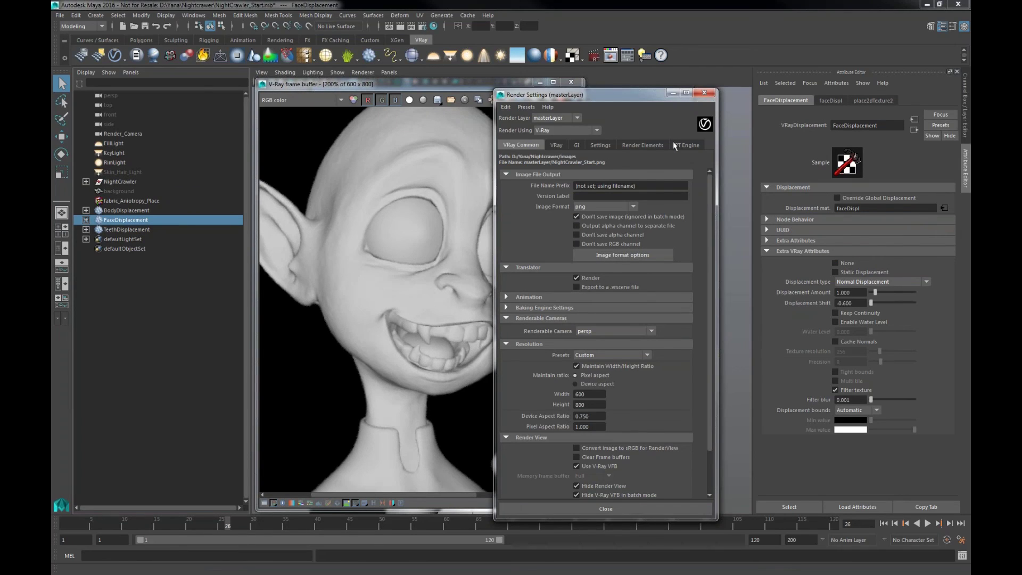
click(686, 146)
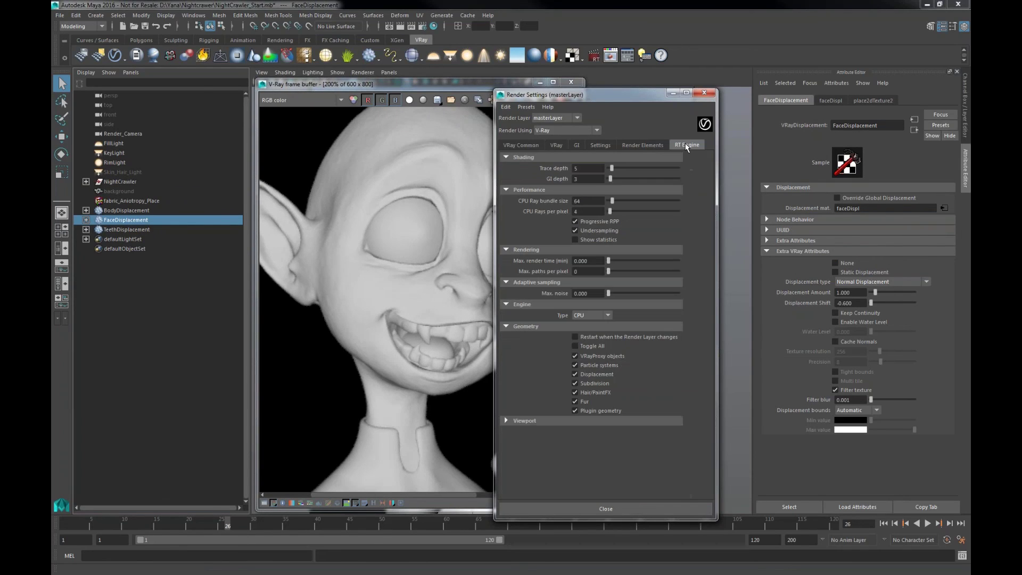
click(586, 347)
click(601, 376)
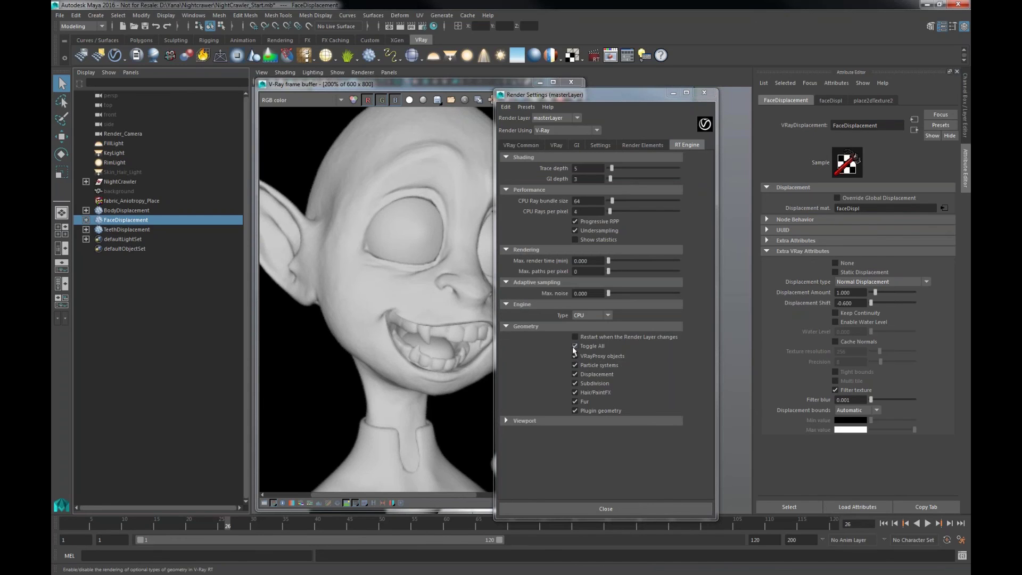
click(705, 93)
double_click(437, 235)
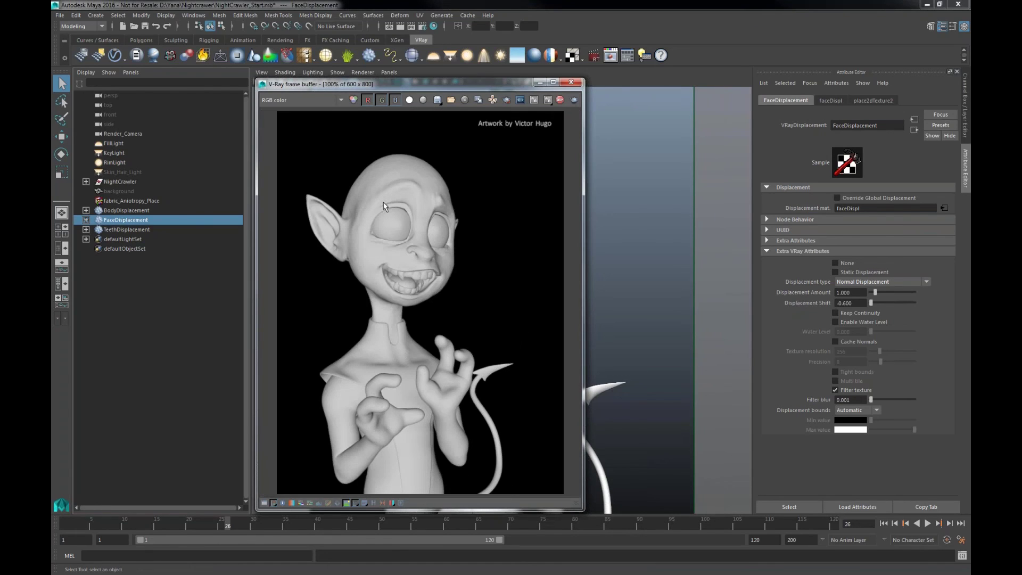
Review the V-Ray output log and the displacement attributes of BodyDisplacement and TeethDisplacement
key(alt+Tab)
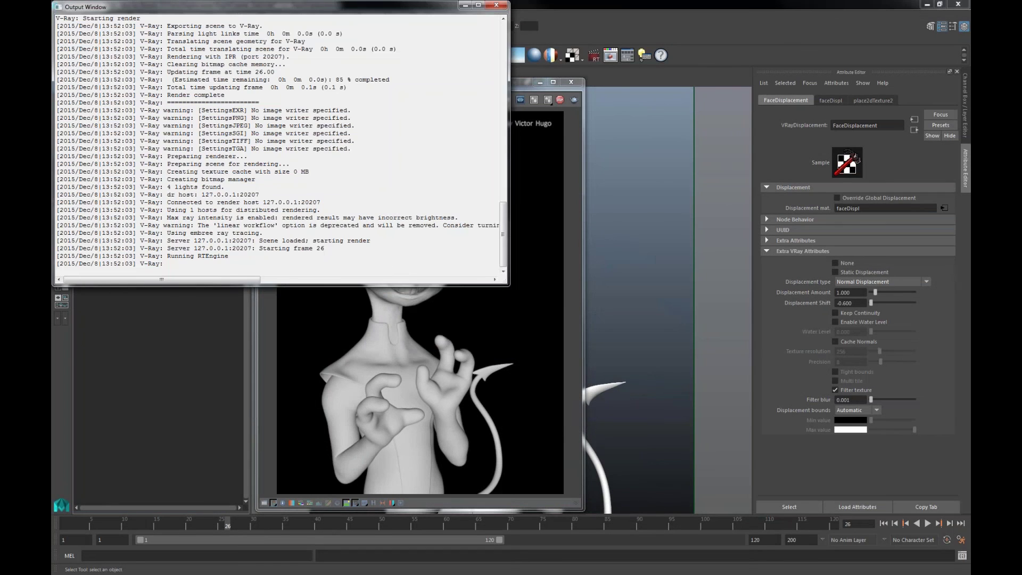
key(alt+Tab)
click(110, 211)
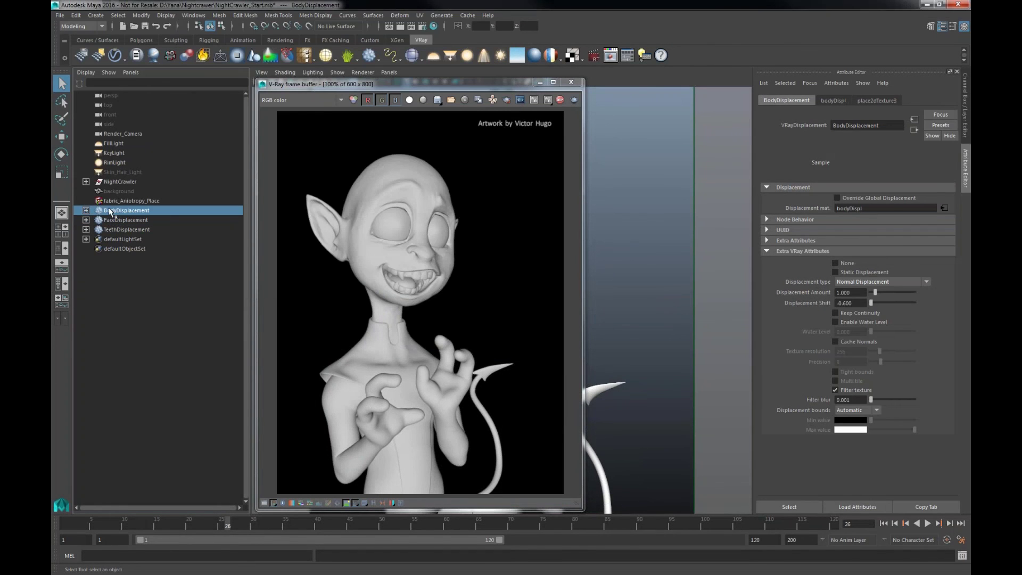
click(126, 232)
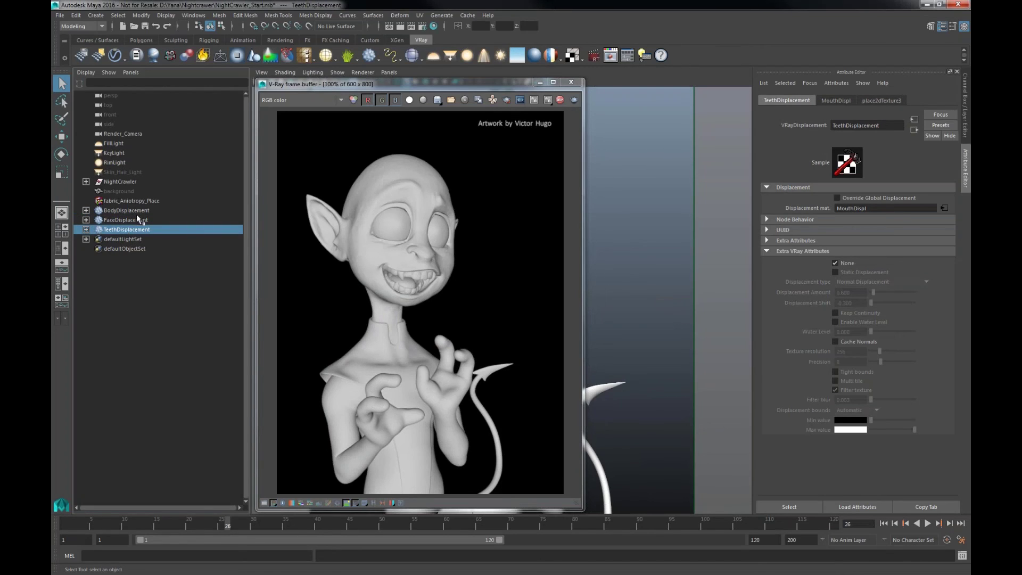
Switch to the Light Set Up slide to review the key, rim and fill light placement, and return to Maya
key(alt+Tab)
key(alt+Tab)
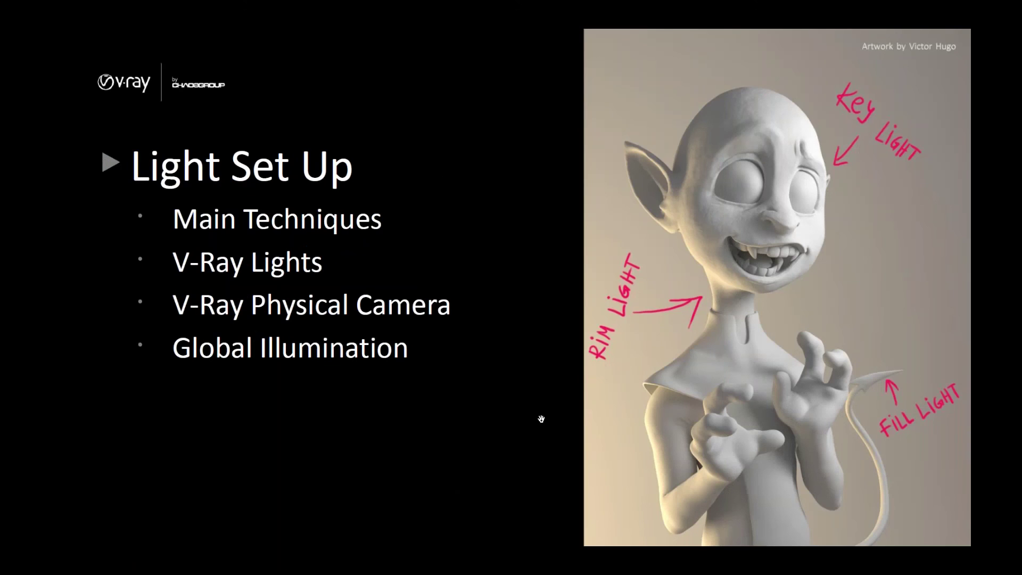
key(alt+Tab)
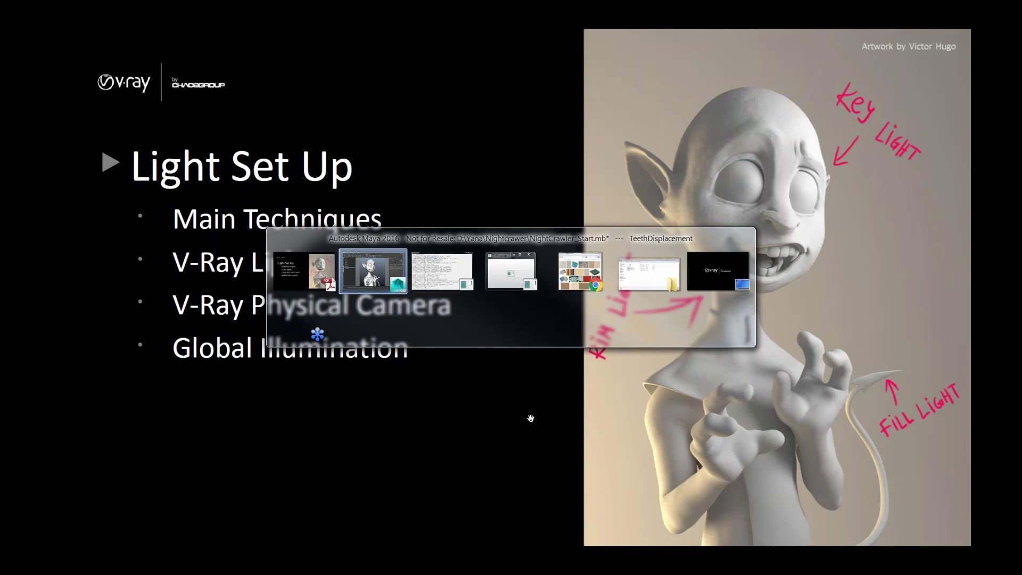
click(372, 267)
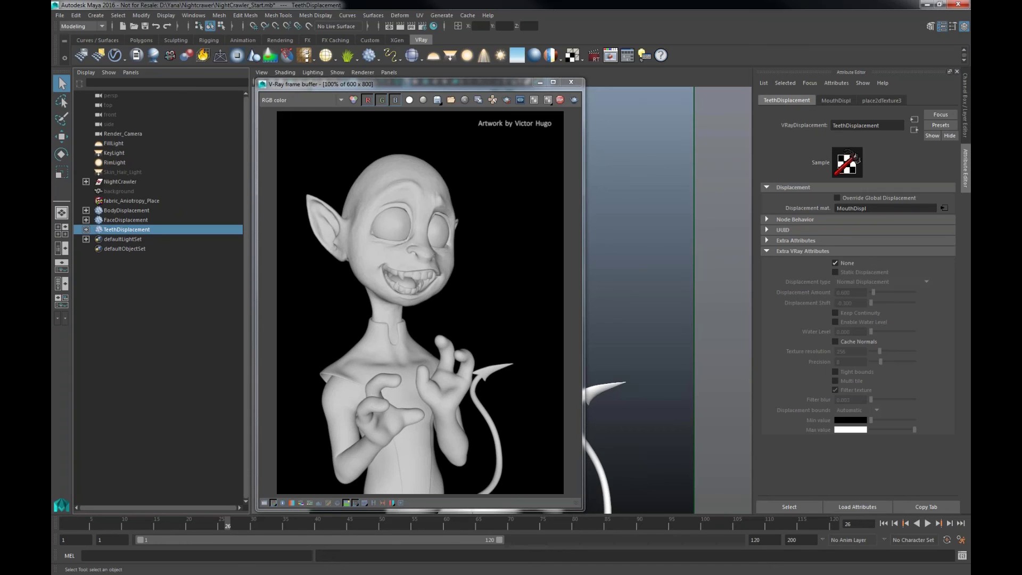
Place the V-Ray Light Lister beside the frame buffer and enable KeyLight
click(645, 56)
drag(483, 178, 180, 257)
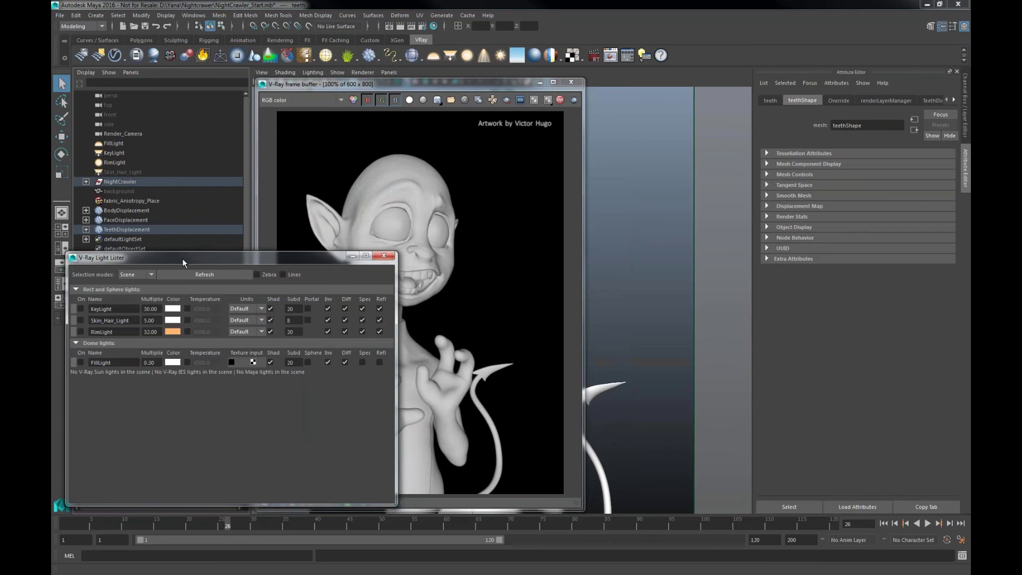
drag(305, 84, 450, 87)
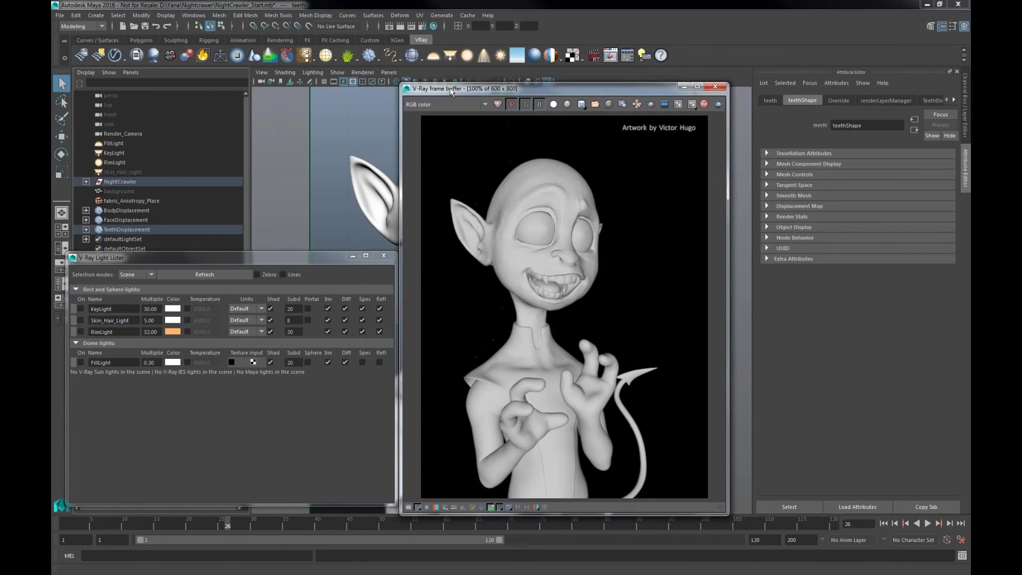
click(81, 308)
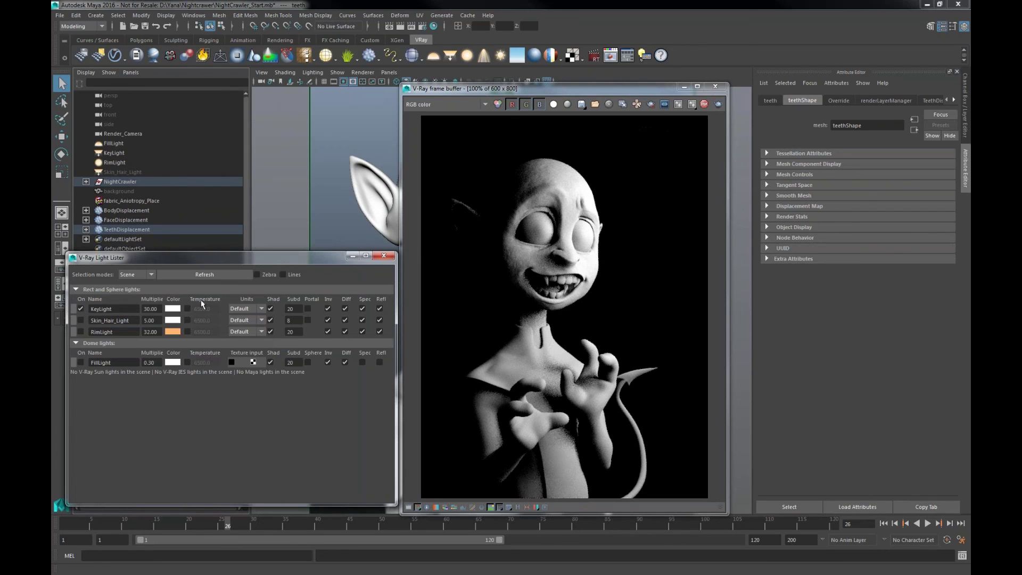
Examine KeyLight's attributes and view the softbox.exr image used as its Rect Tex
click(73, 309)
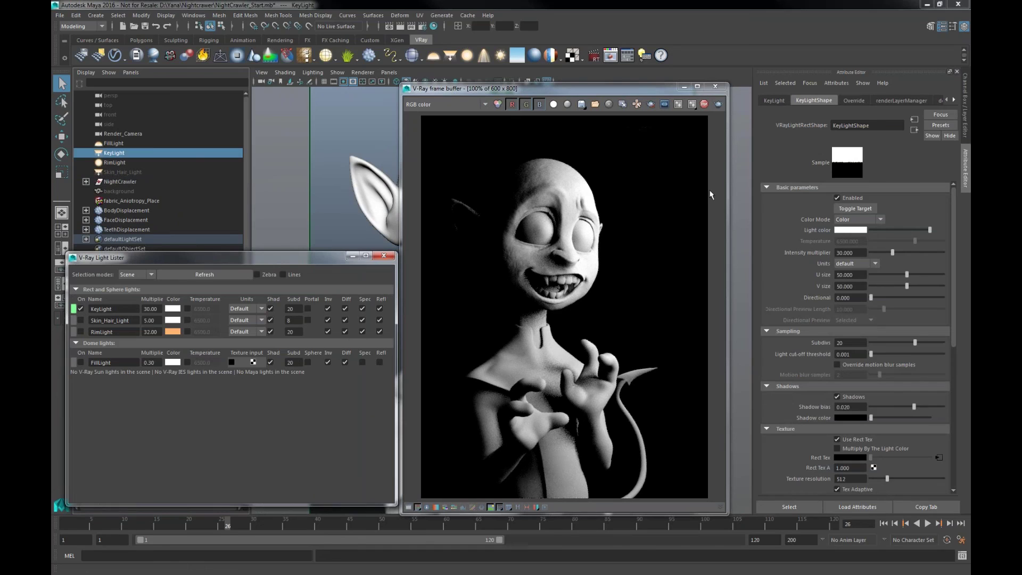
drag(954, 344, 954, 349)
scroll(954, 347, down, 6)
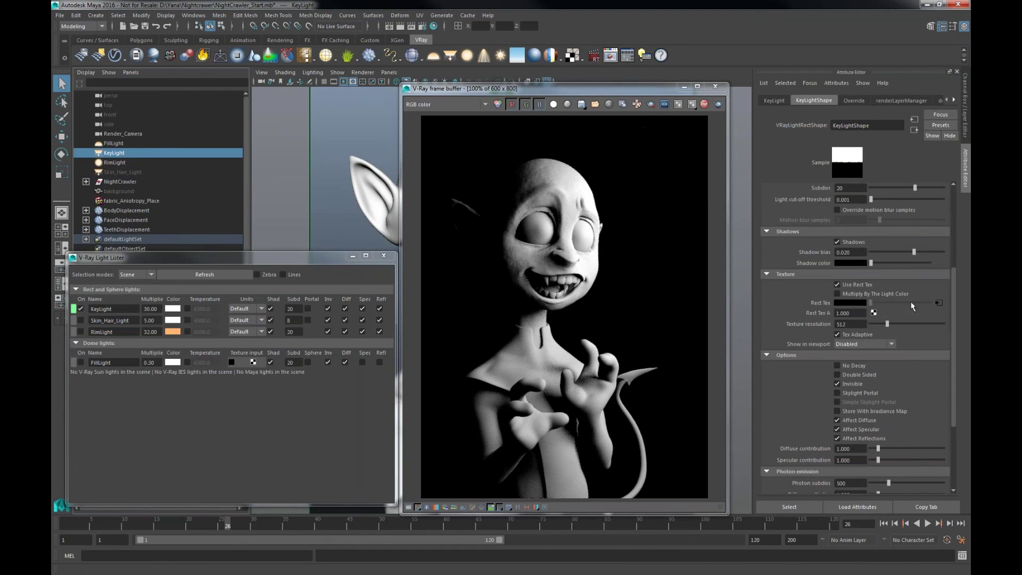
click(939, 303)
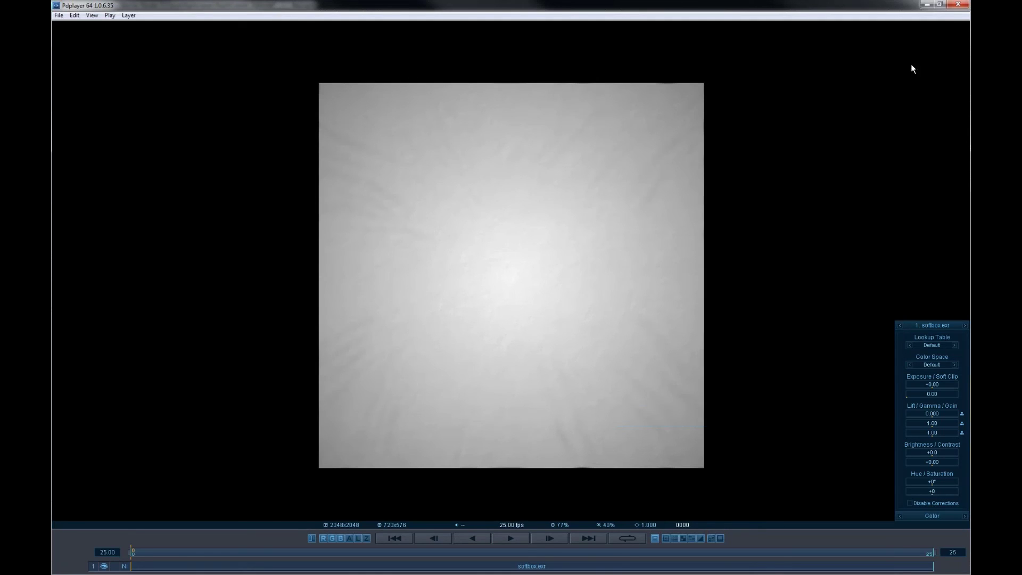
click(957, 5)
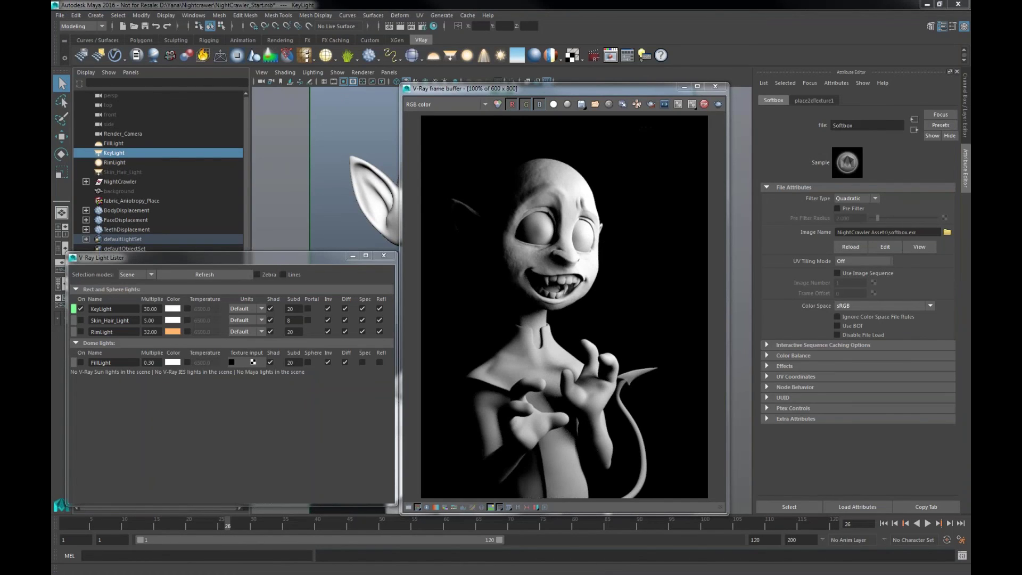
Enable RimLight and set its color by temperature to 3500
click(80, 331)
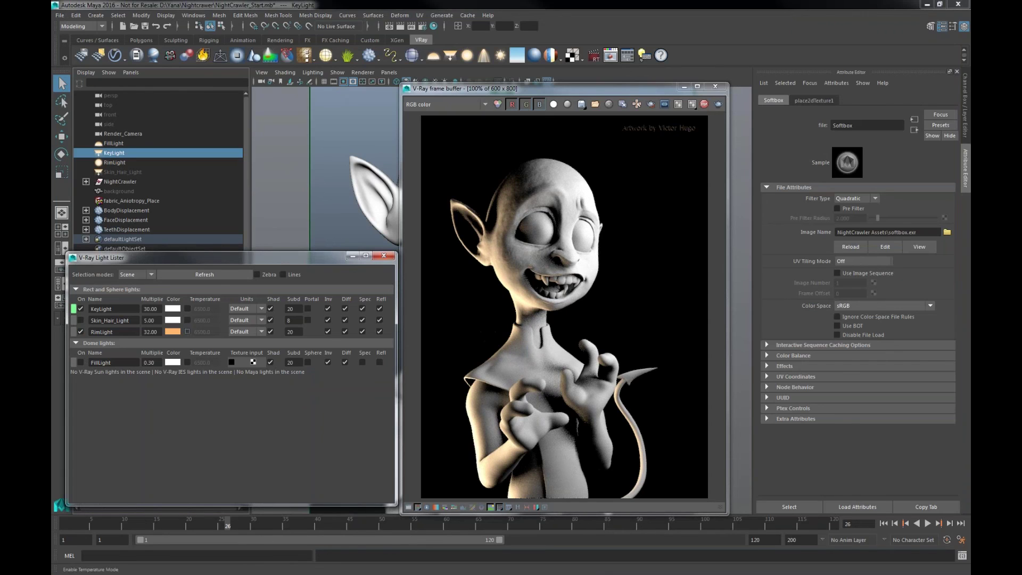
click(187, 332)
drag(213, 332, 193, 331)
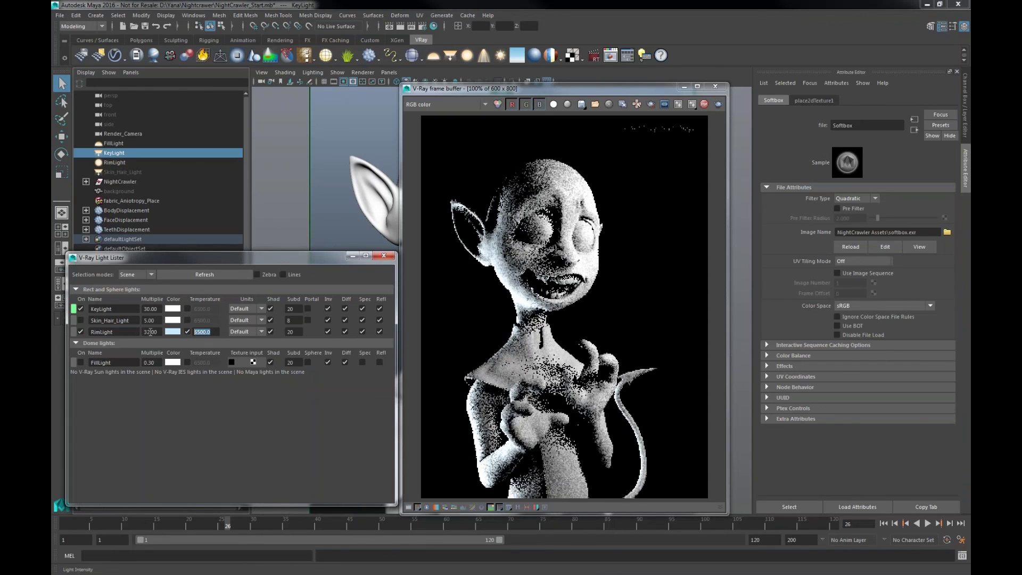
text(3)
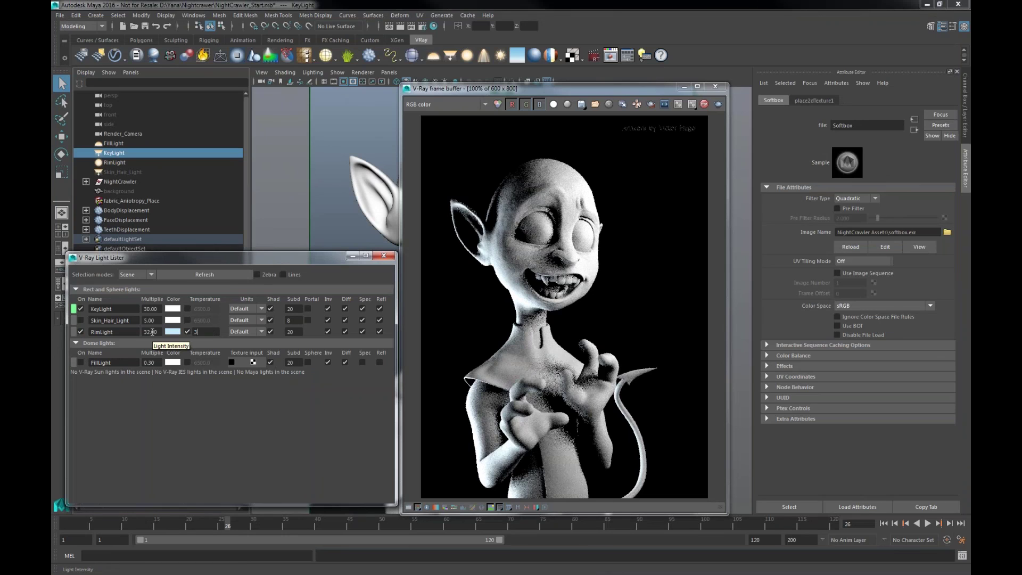
text(500)
key(Return)
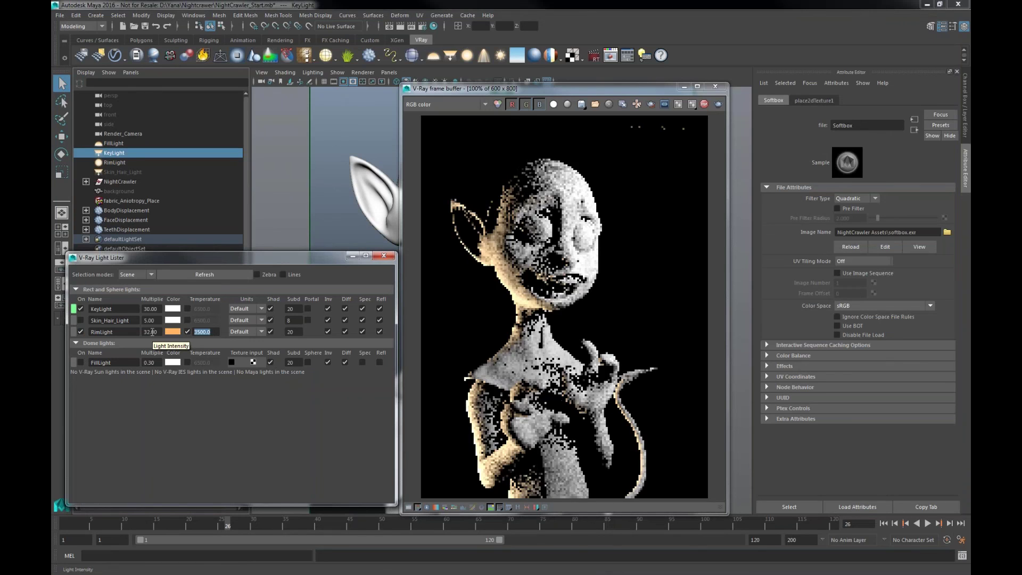
Enable FillLight and turn off KeyLight and RimLight to isolate the dome light in the render
click(81, 363)
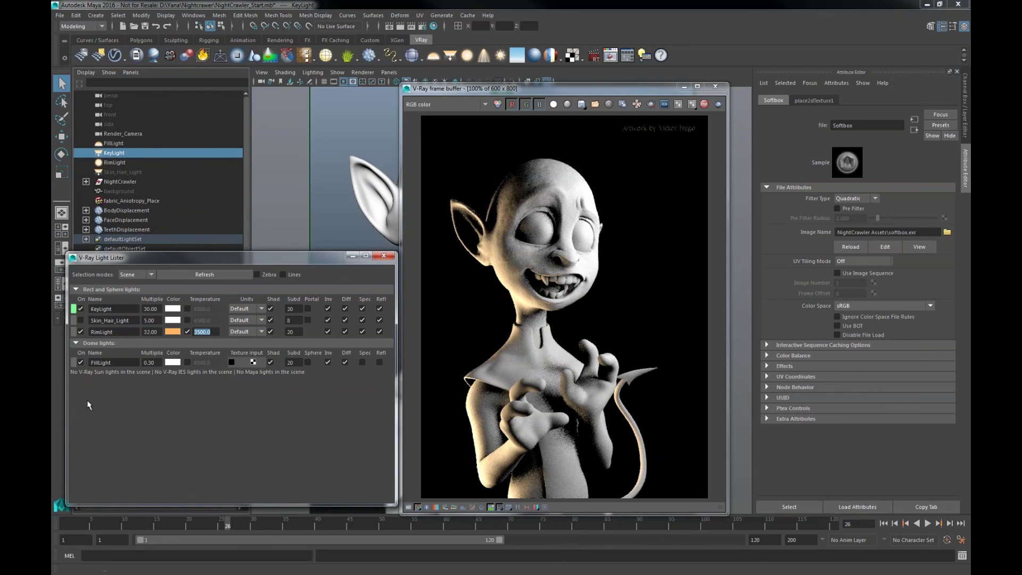
click(78, 331)
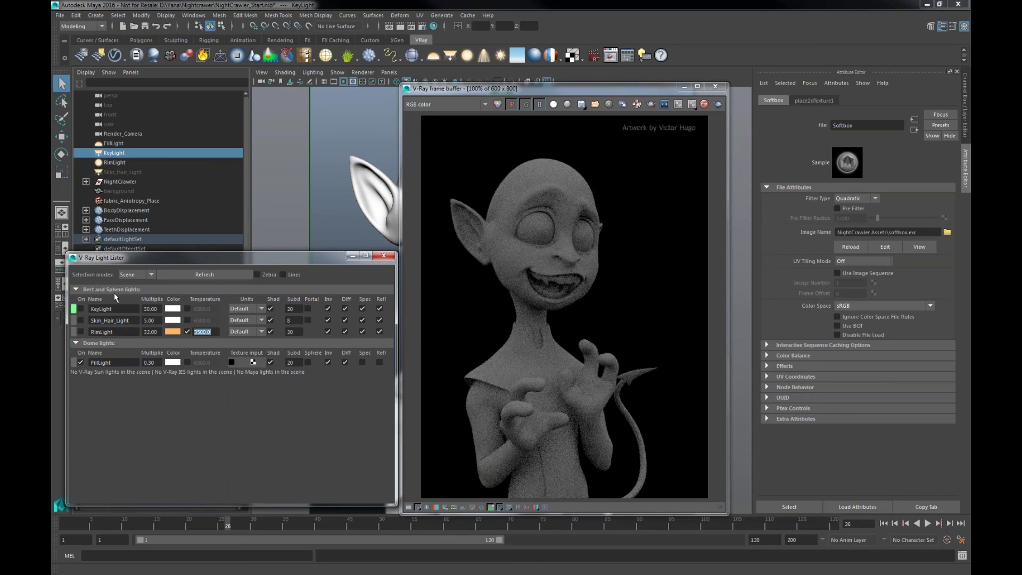
Turn KeyLight and RimLight back on alongside FillLight and close the V-Ray Light Lister
click(81, 309)
click(81, 331)
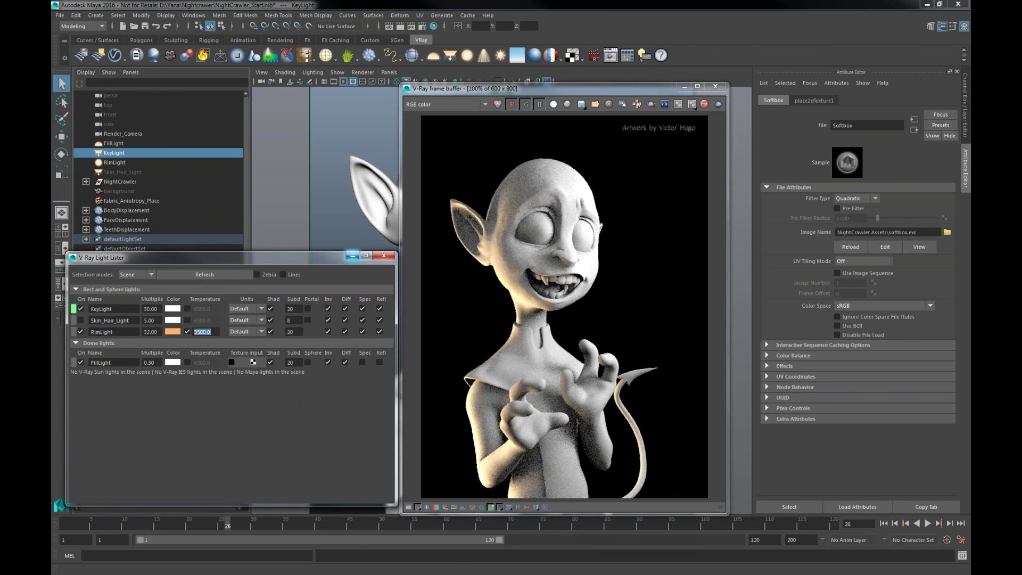
click(384, 256)
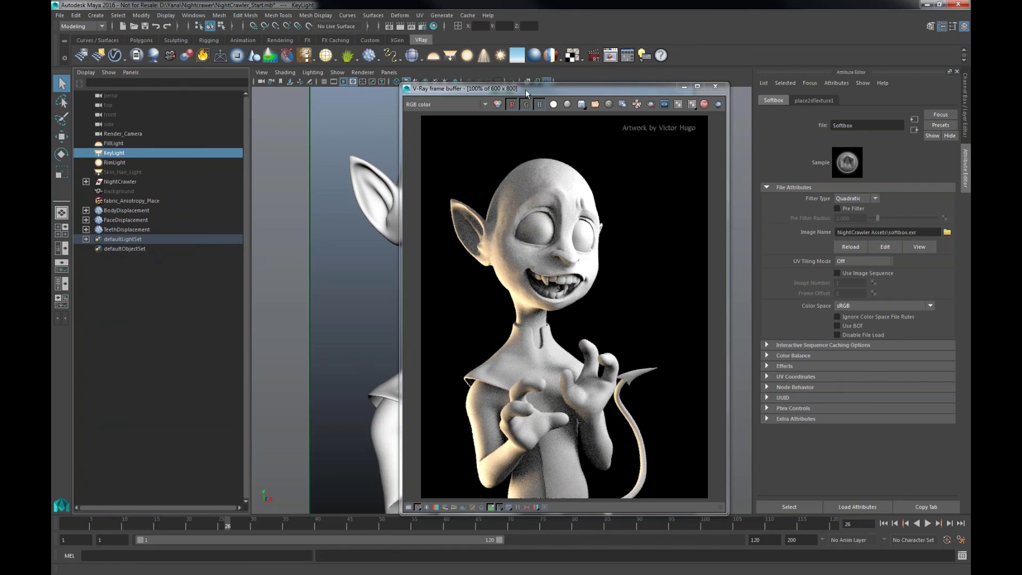
Reposition the V-Ray frame buffer, enable region rendering around the character's head, and start a render
drag(526, 88, 383, 80)
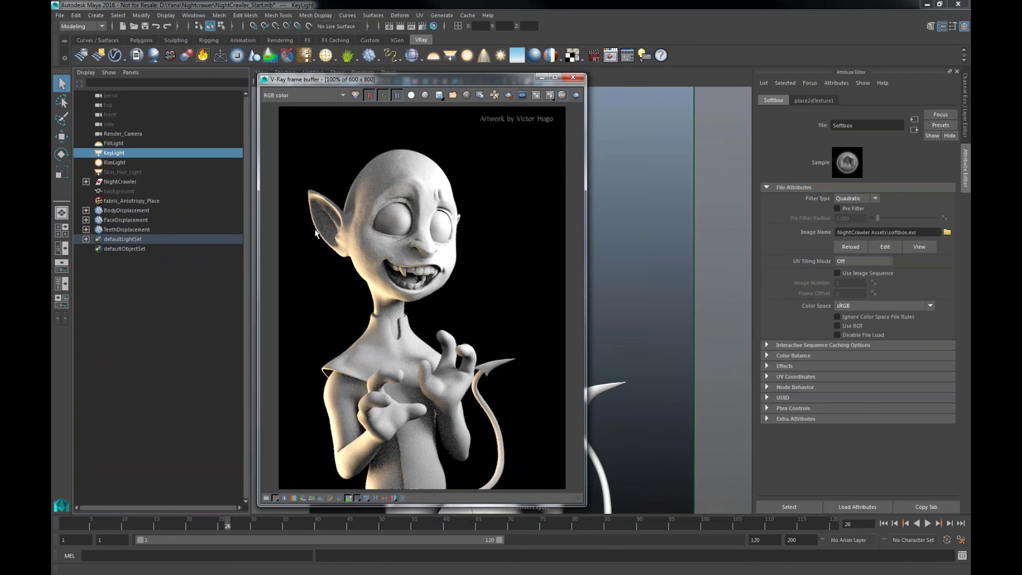
click(508, 95)
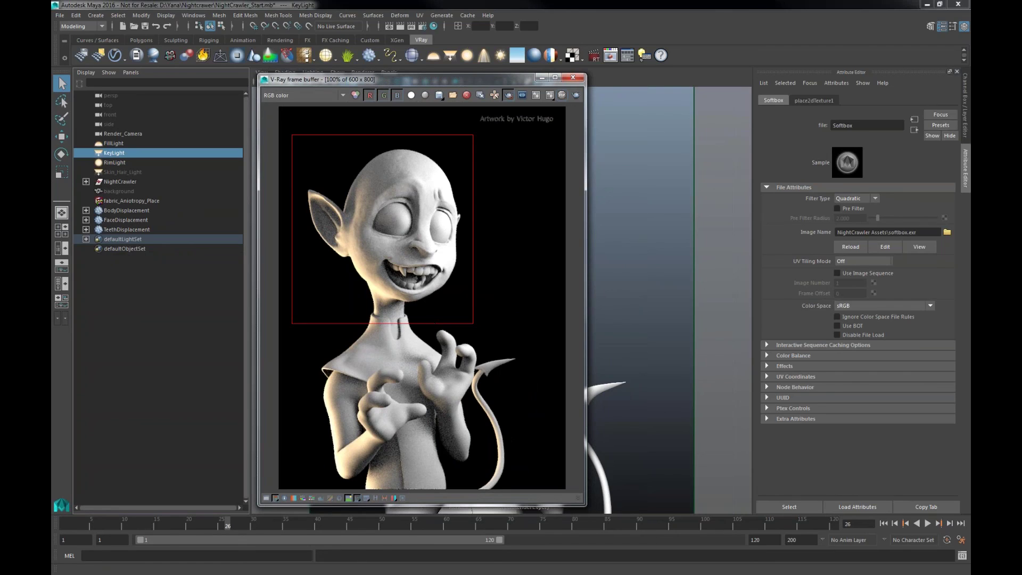
click(576, 95)
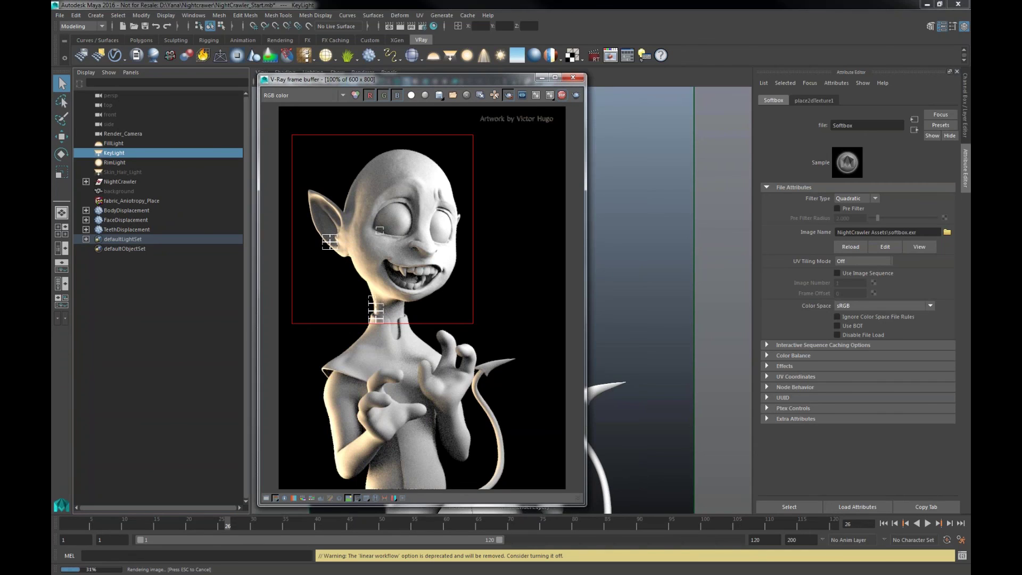
Inspect the region render of the head close up and save it to the render history
drag(231, 80, 239, 100)
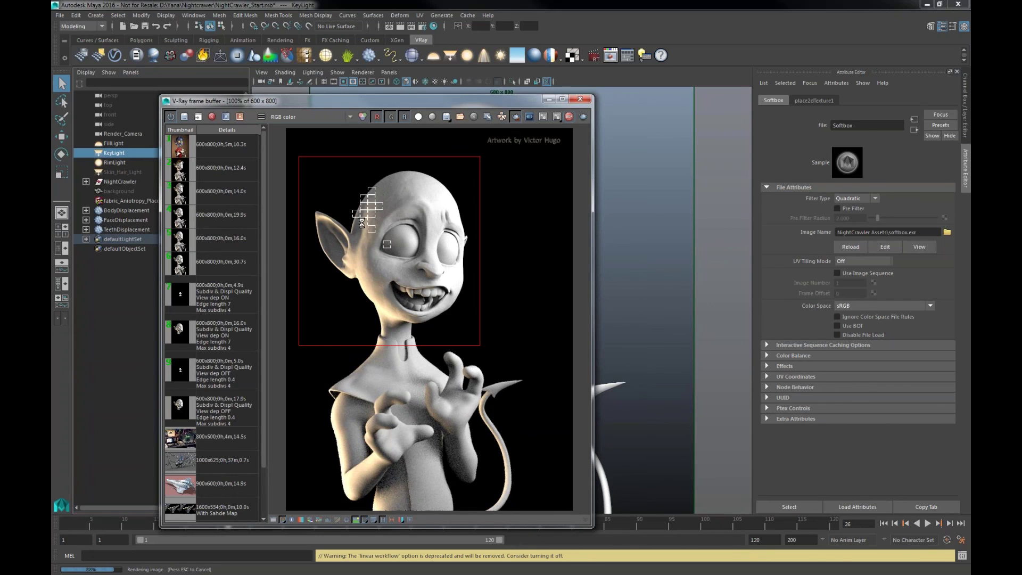
scroll(373, 223, up, 2)
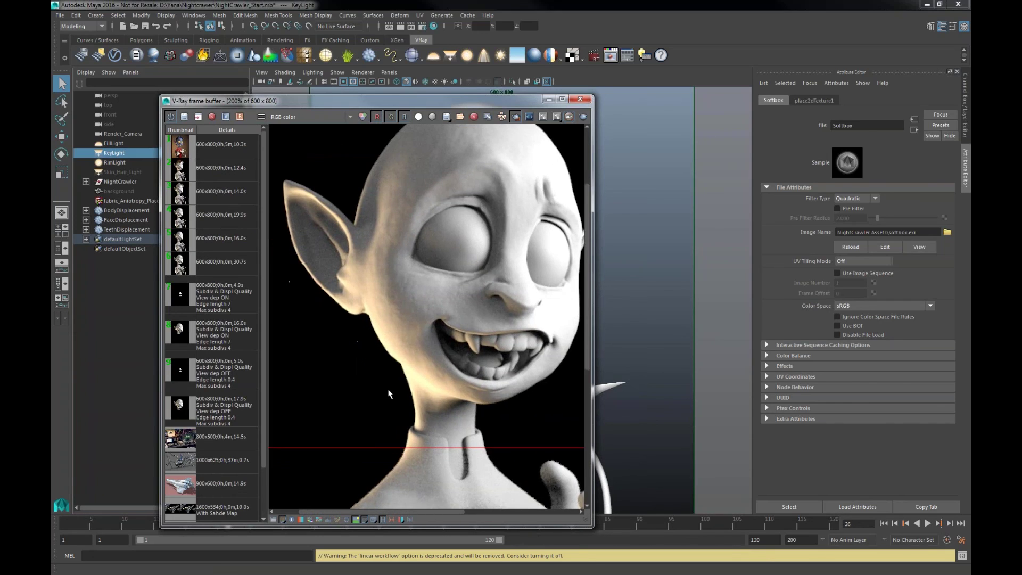
middle_drag(445, 335, 406, 342)
scroll(406, 343, down, 1)
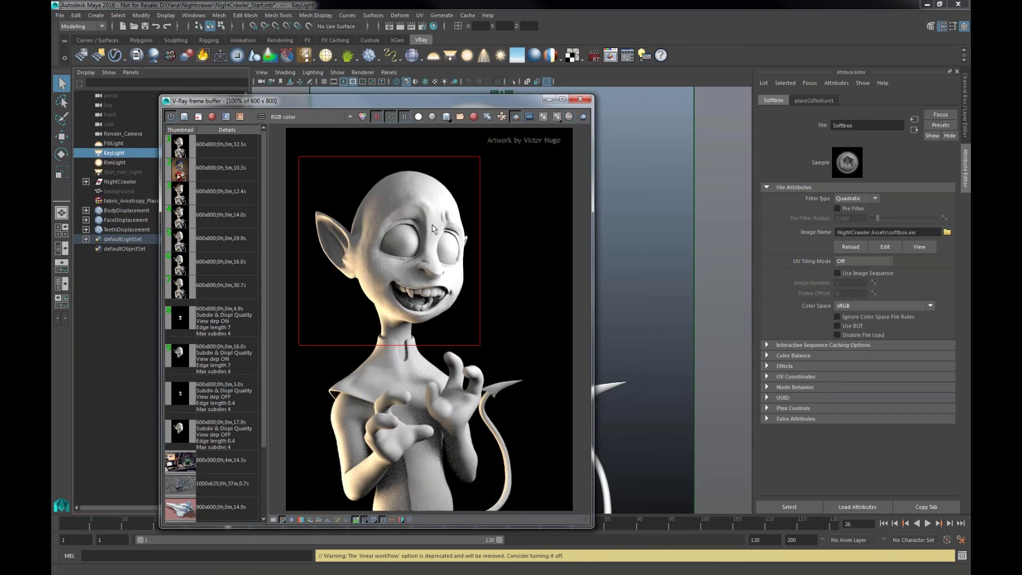
Enable Static Displacement and Cache Normals on FaceDisplacement and render the head region again
click(113, 219)
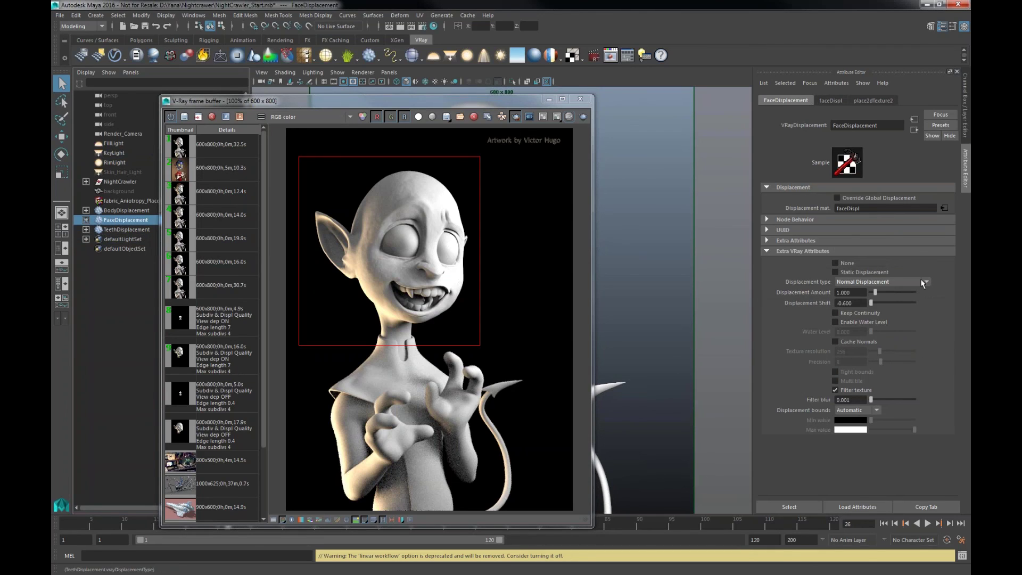
click(835, 272)
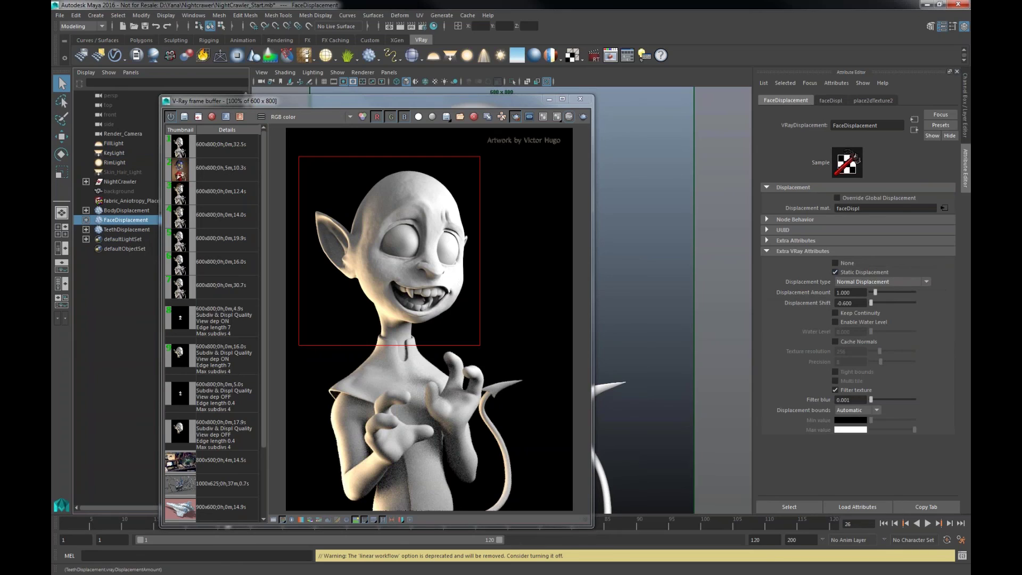
click(835, 341)
click(583, 117)
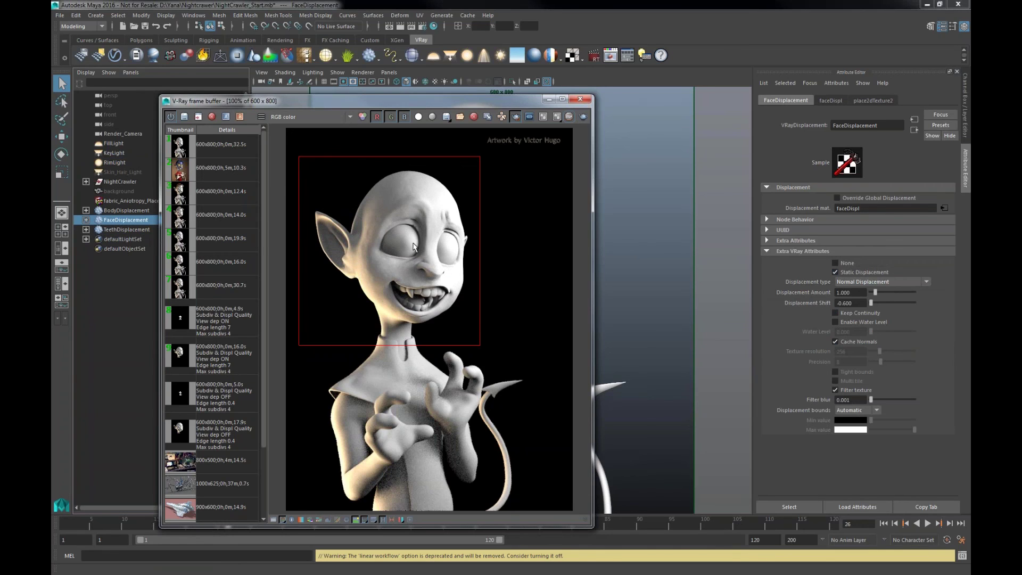
Inspect the face in the new render close up and save the image to the render history
scroll(416, 249, up, 2)
middle_drag(415, 246, 449, 283)
middle_drag(409, 226, 411, 204)
scroll(411, 203, down, 2)
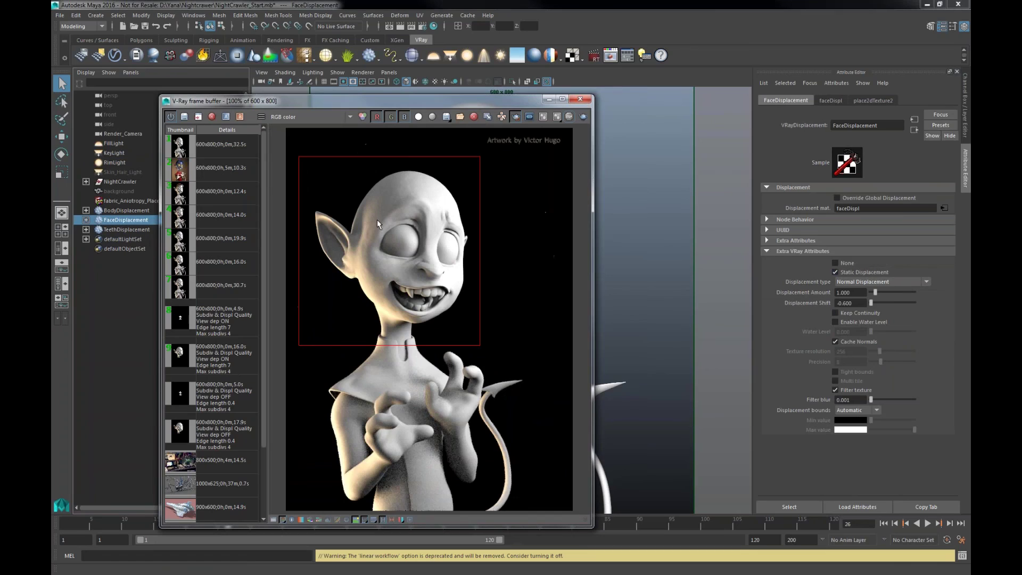
click(184, 117)
Compare the two latest history renders, using the A/B split across the character's face, and turn the comparison off
click(241, 171)
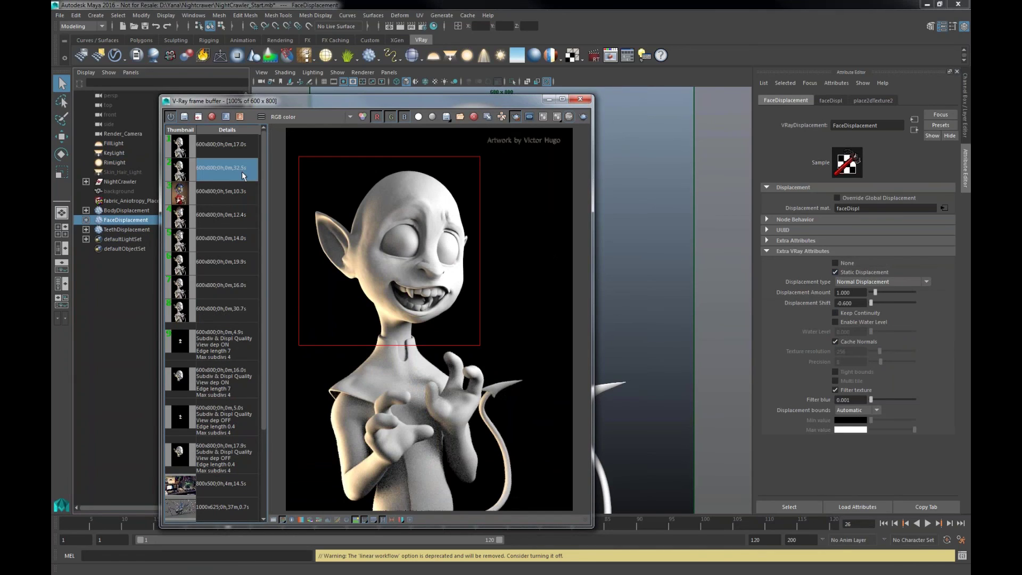
click(228, 140)
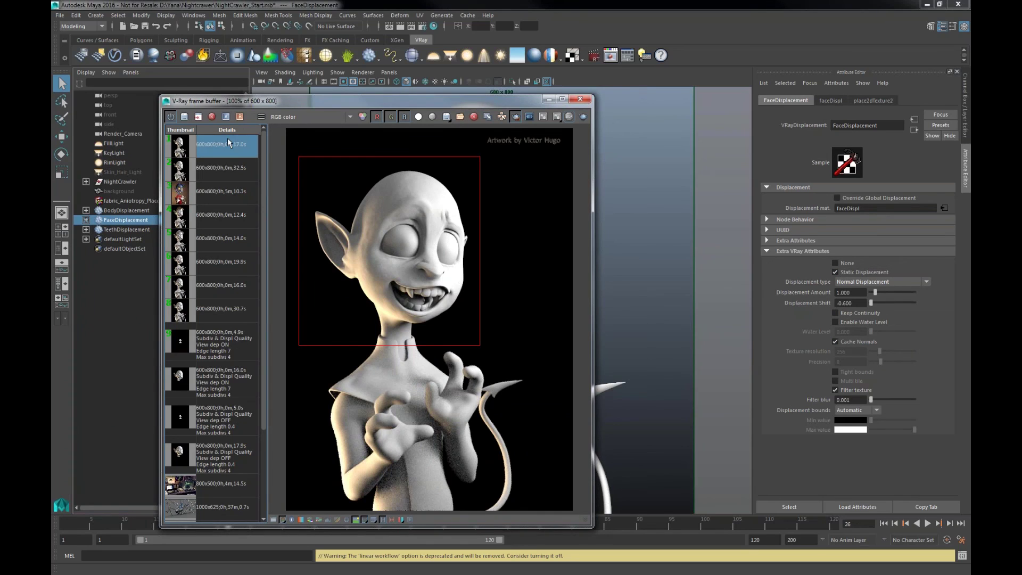
click(231, 165)
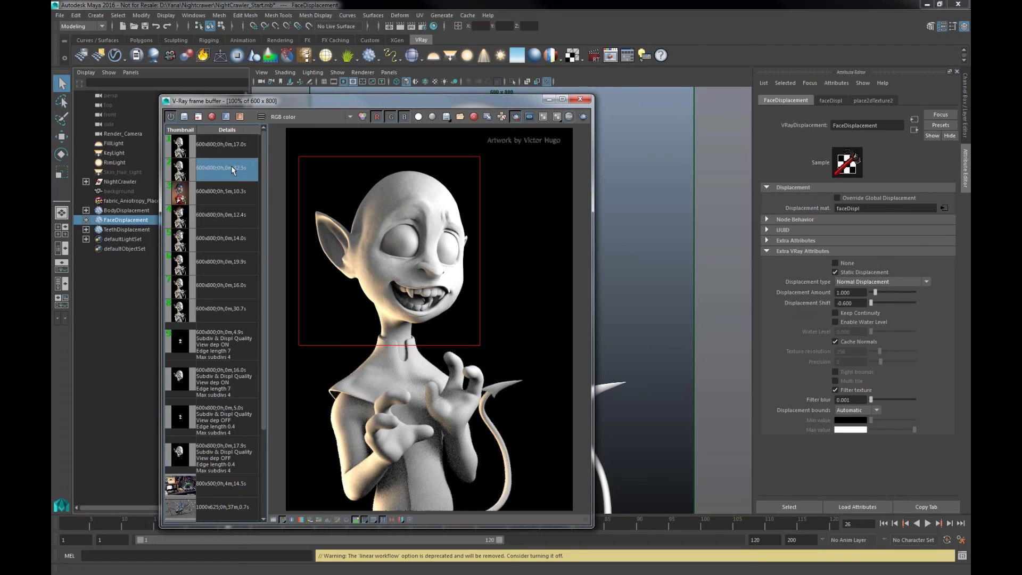
click(241, 116)
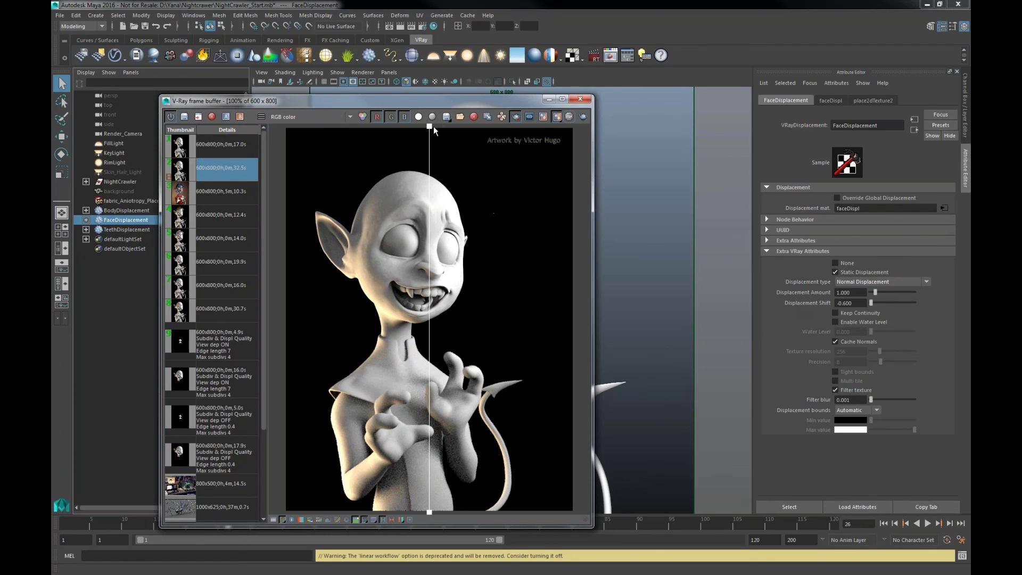
drag(433, 126, 382, 148)
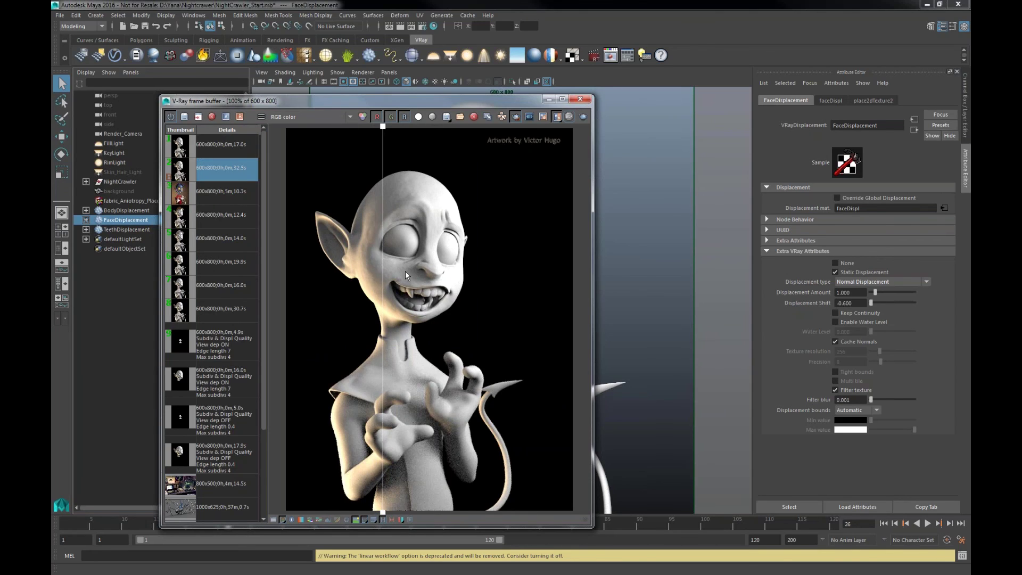
scroll(406, 272, up, 1)
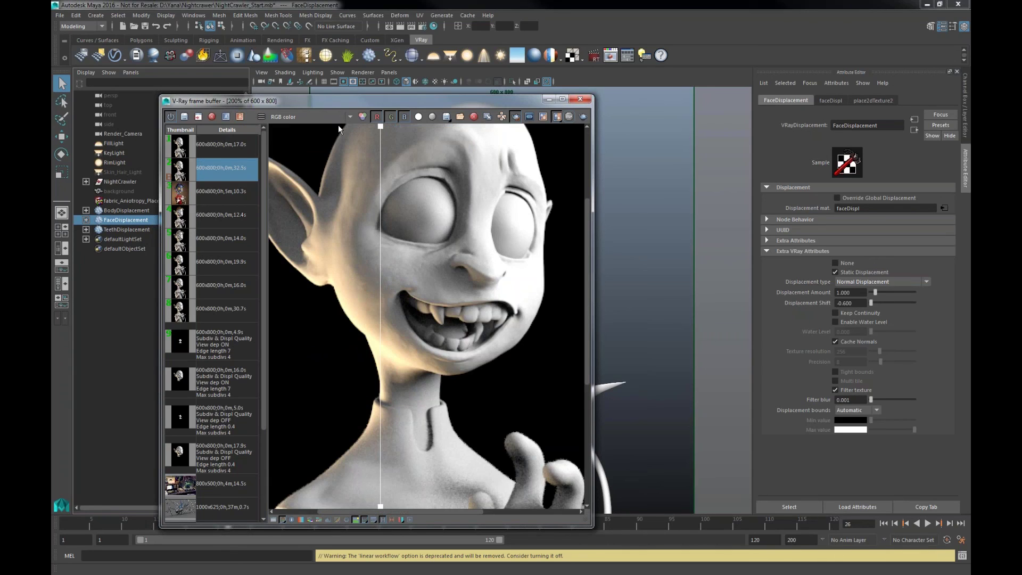
drag(338, 128, 392, 137)
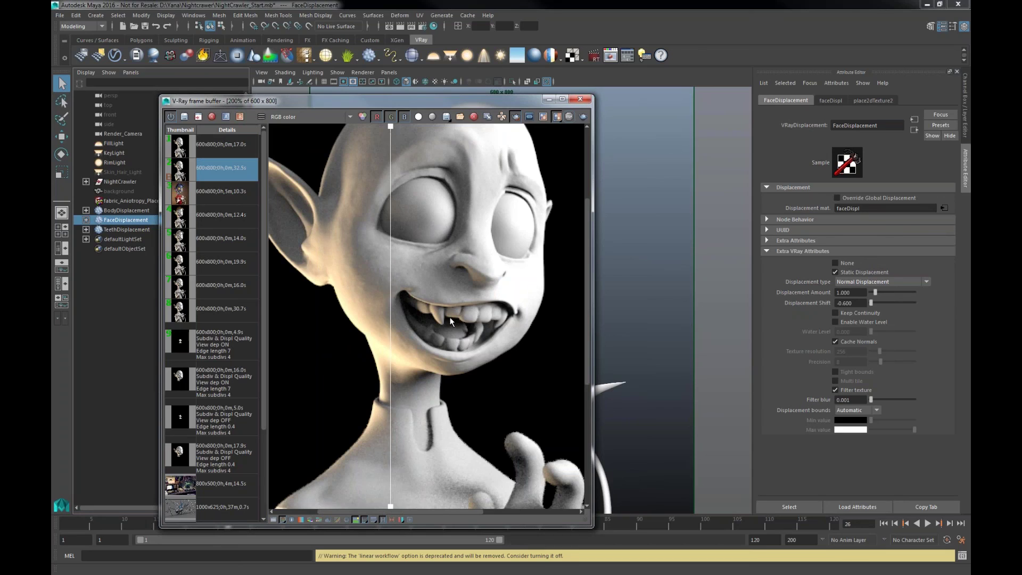
scroll(449, 317, down, 1)
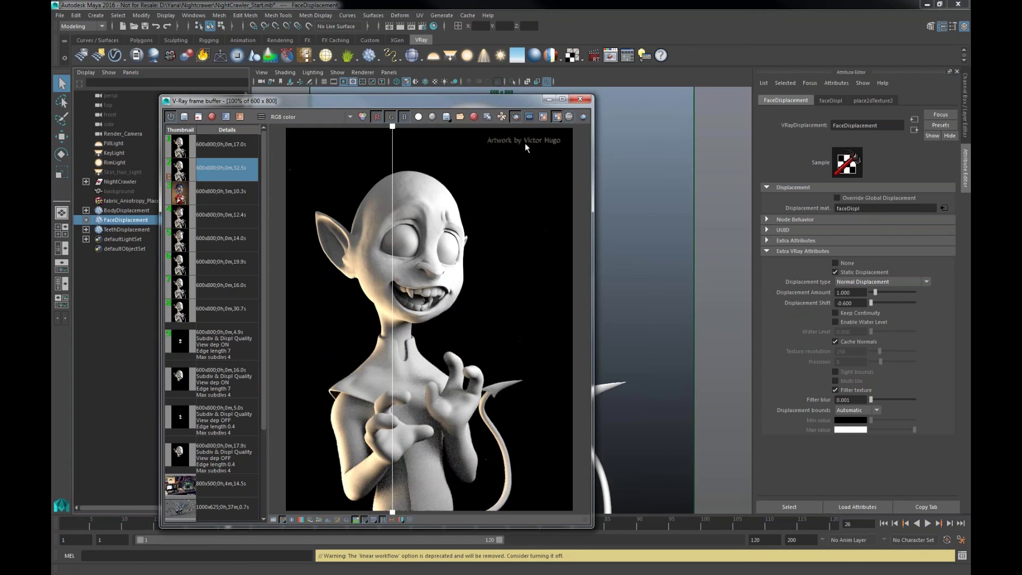
click(556, 119)
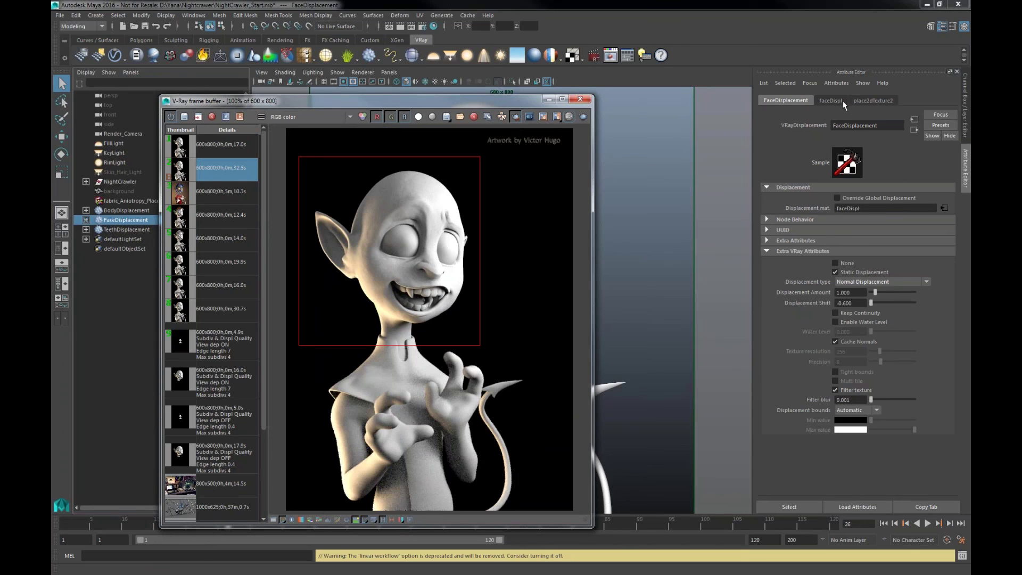
Add the Subdivision and Displacement Quality attributes to FaceDisplacement and disable View dependent
click(835, 84)
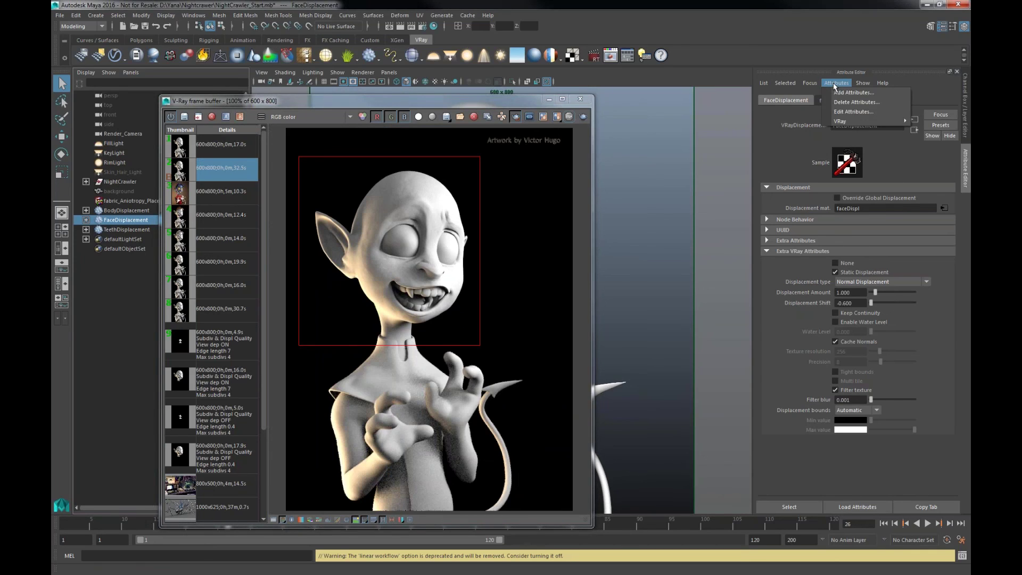
mouse_move(859, 119)
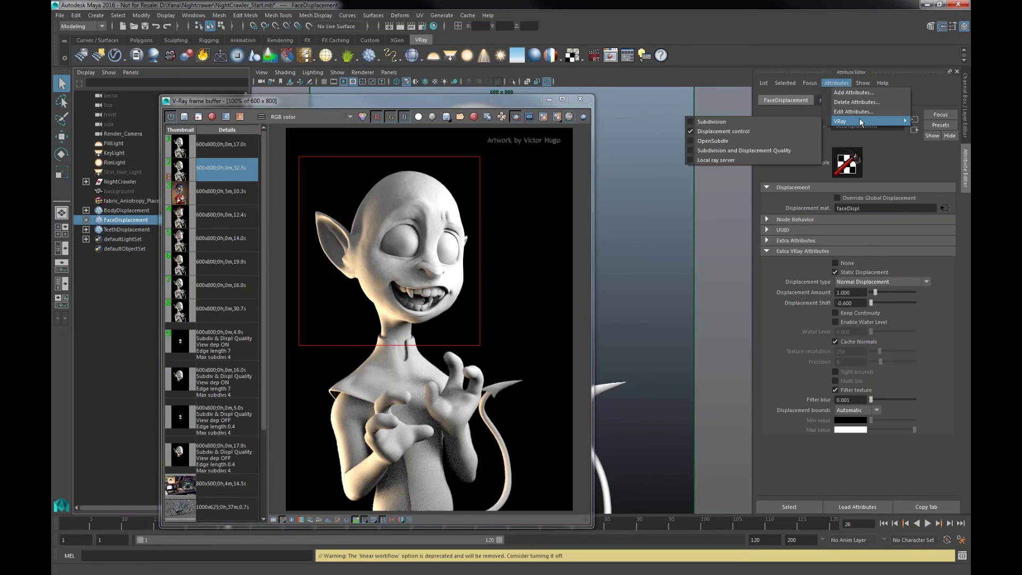
click(775, 151)
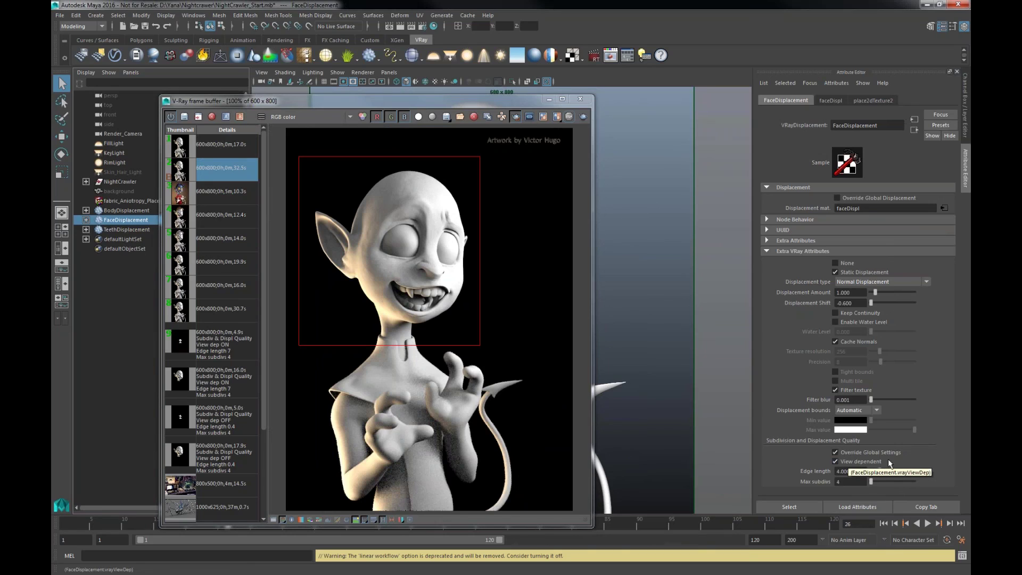
click(836, 461)
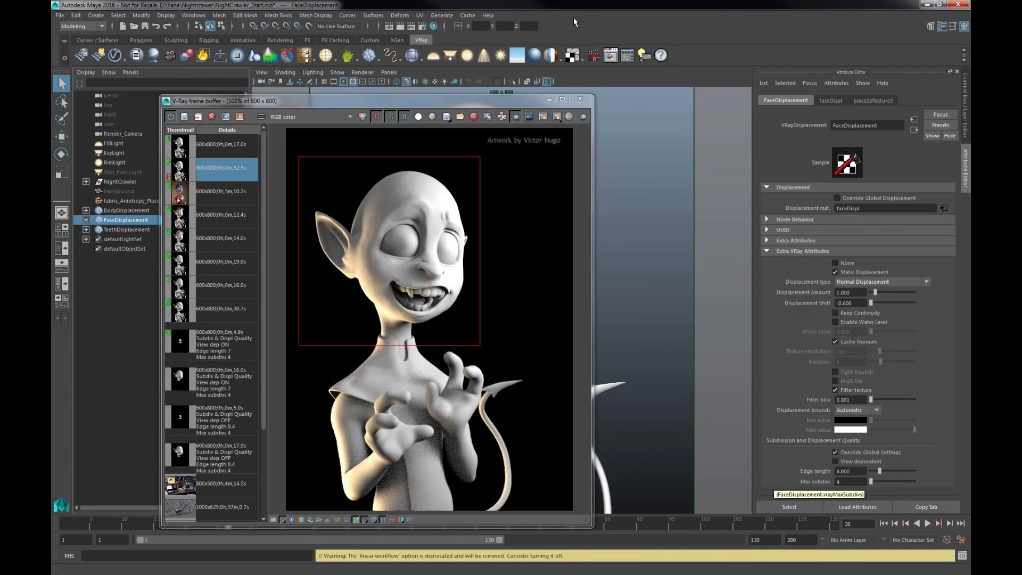
Examine the vrayRE_Extra_Tex render element and the parameters of its VRayEdges1 texture, and close the Render Settings
click(423, 26)
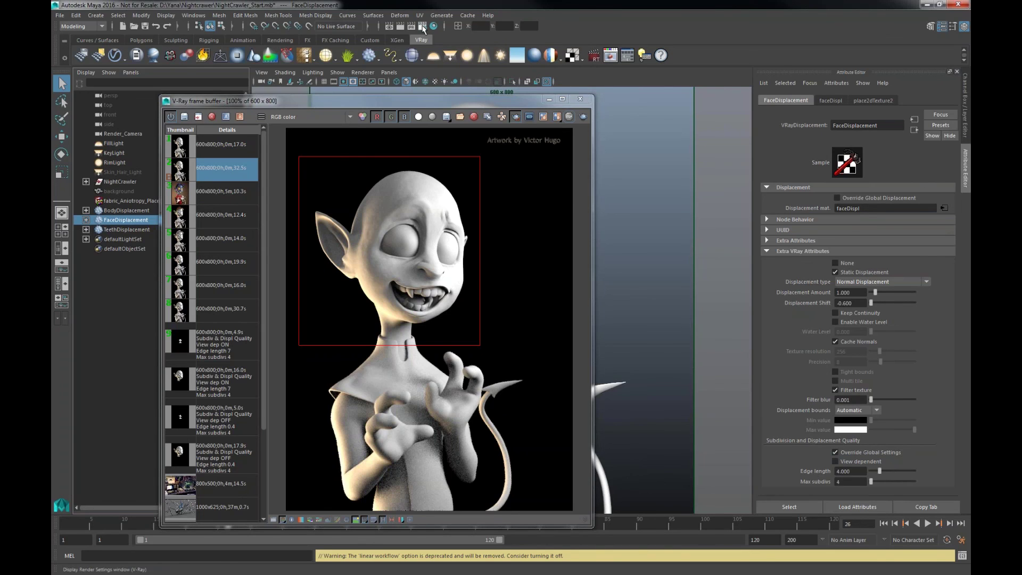
drag(585, 93, 591, 92)
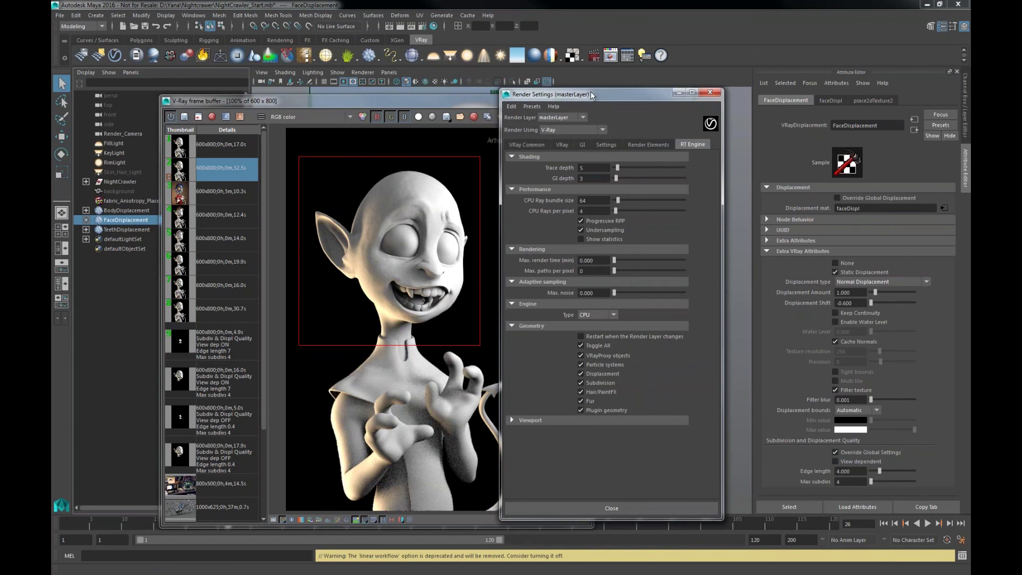
click(651, 143)
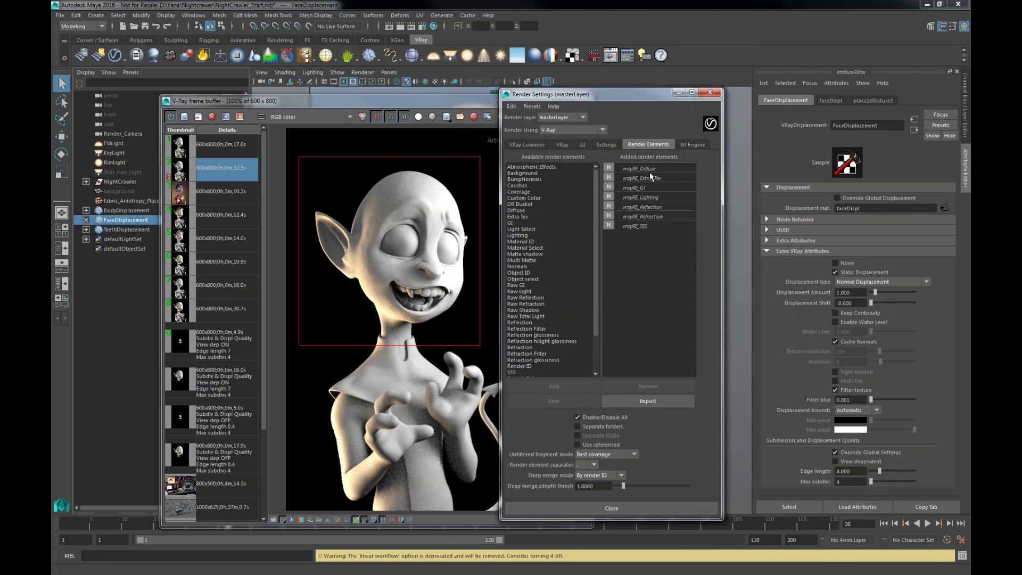
click(639, 179)
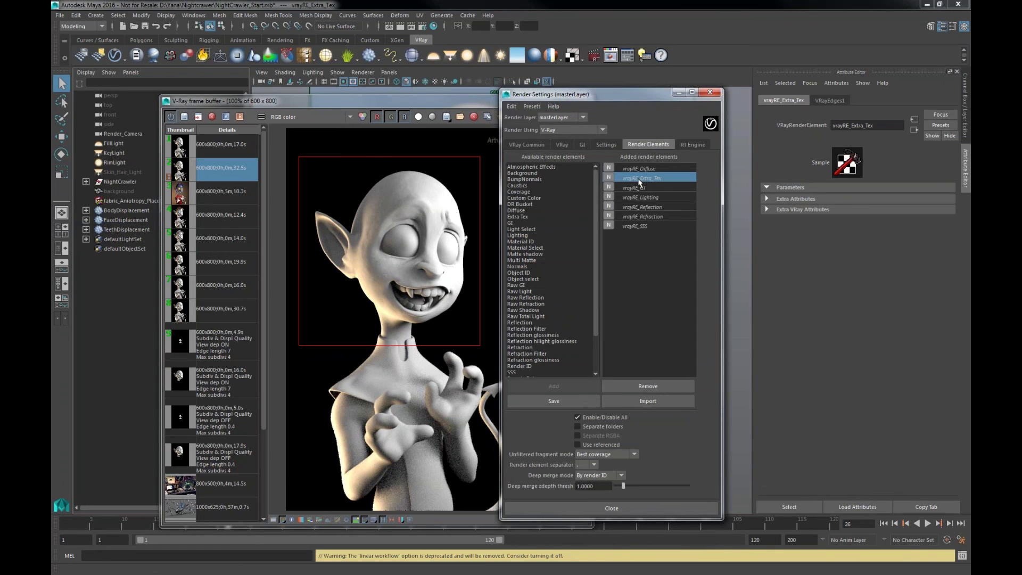
click(794, 209)
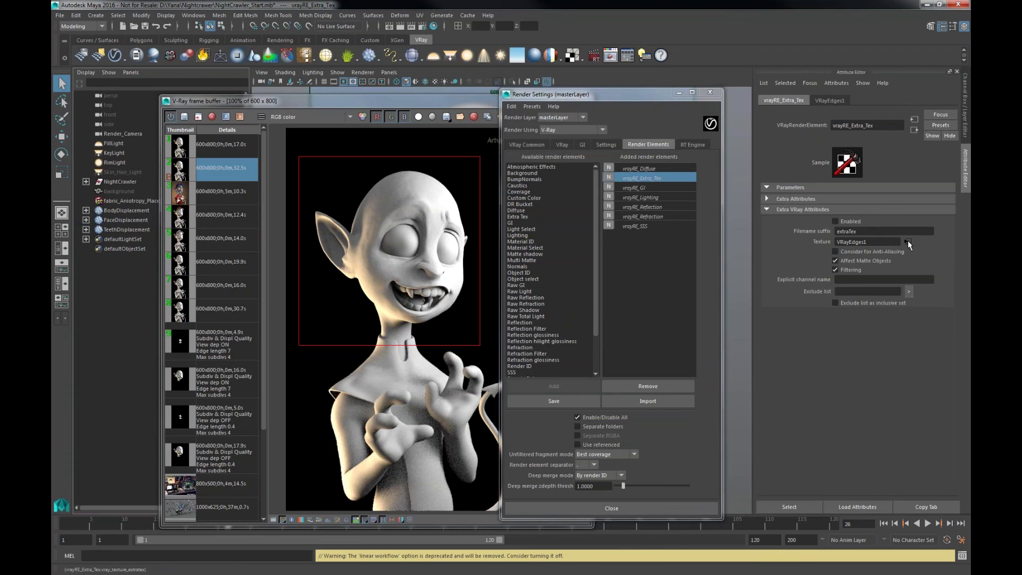
click(909, 241)
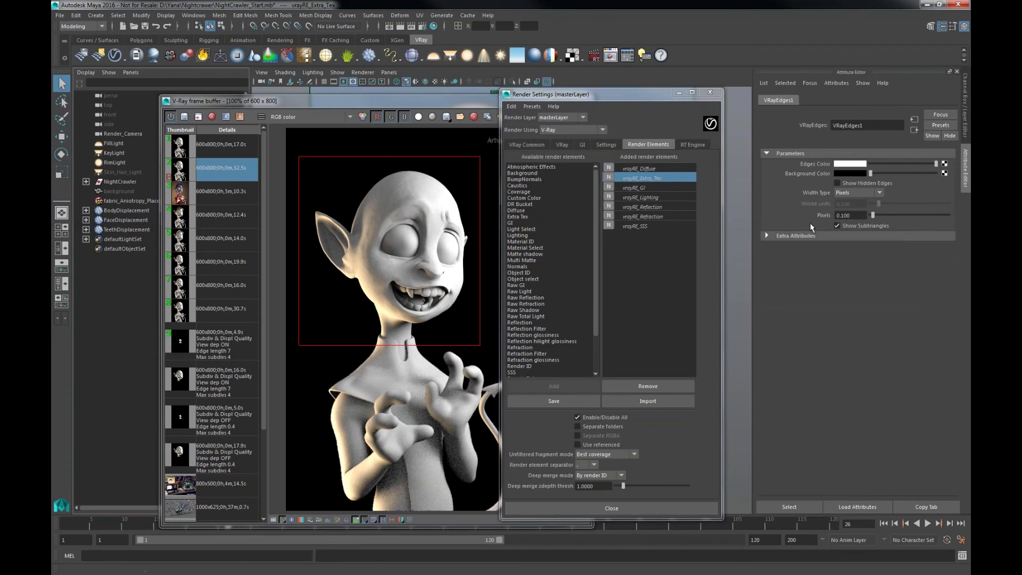
click(846, 229)
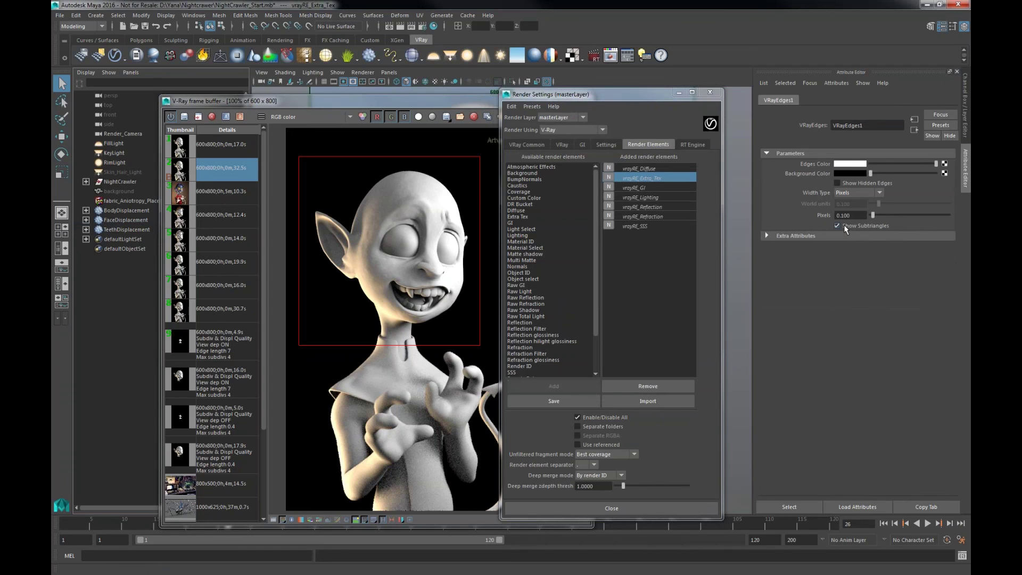
click(710, 94)
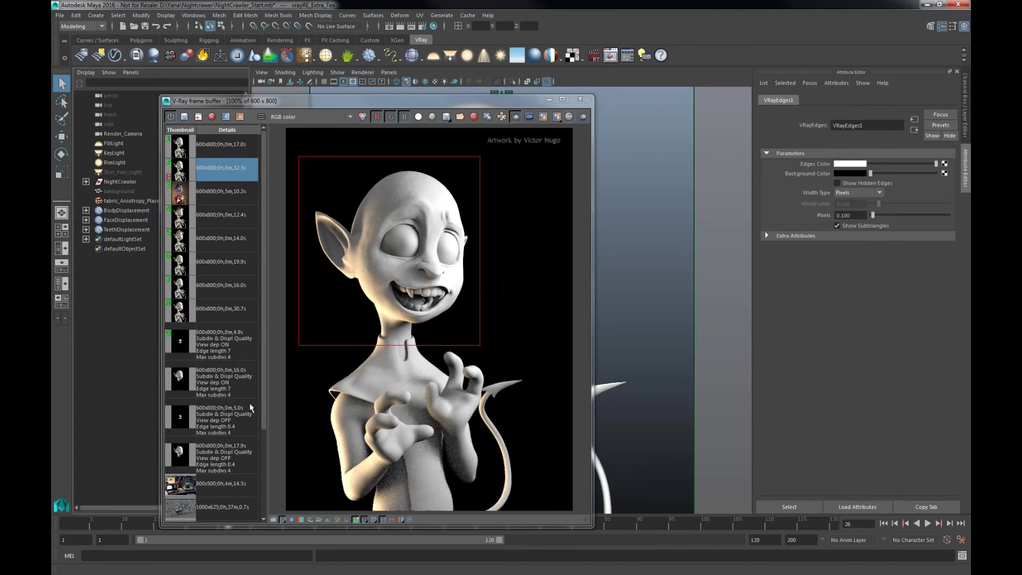
Load the close-up face render noted View dep OFF, Edge length 0.4, Max subdivs 4 from the render history
scroll(267, 432, down, 1)
scroll(267, 431, down, 1)
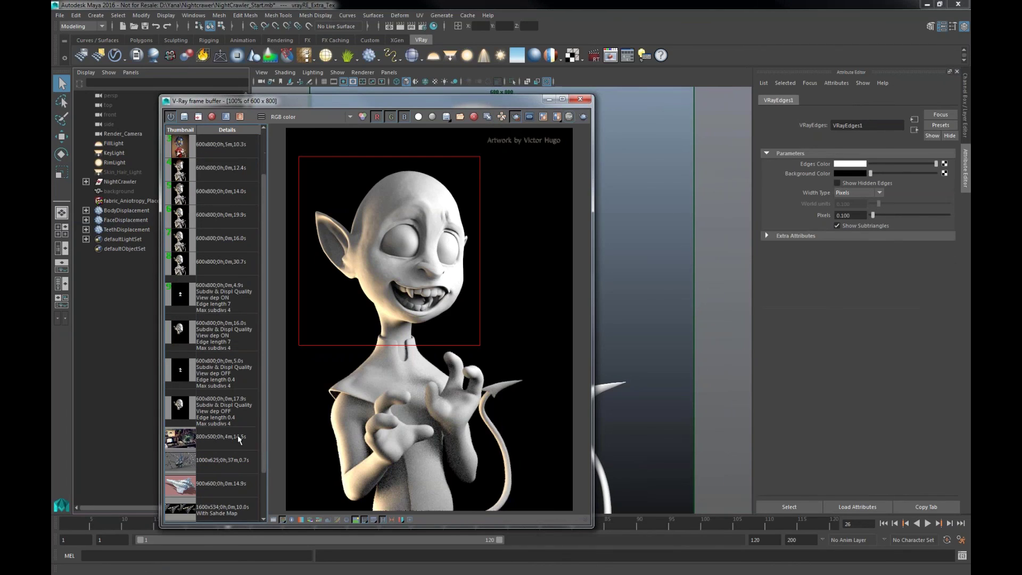
click(221, 411)
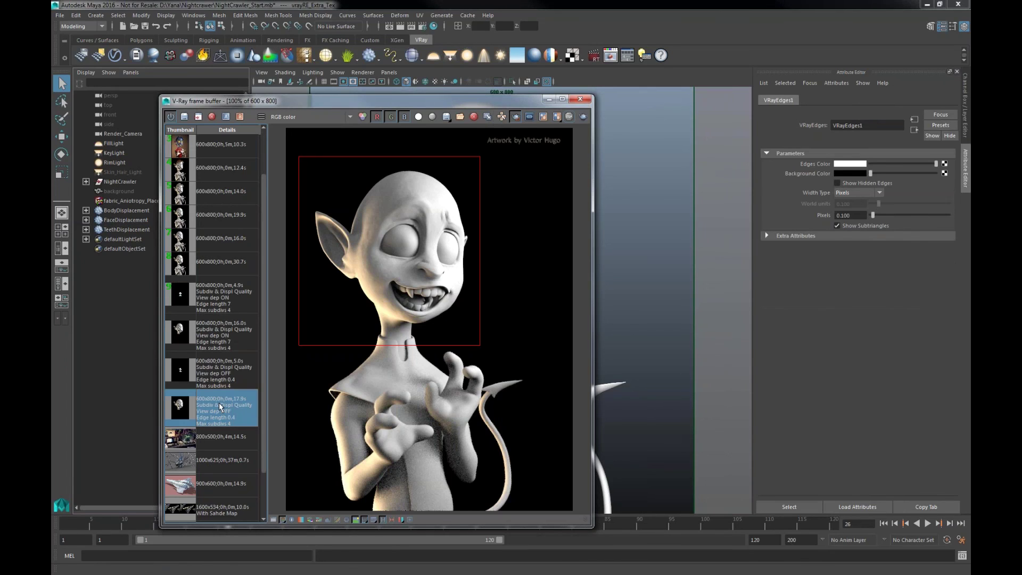
double_click(219, 407)
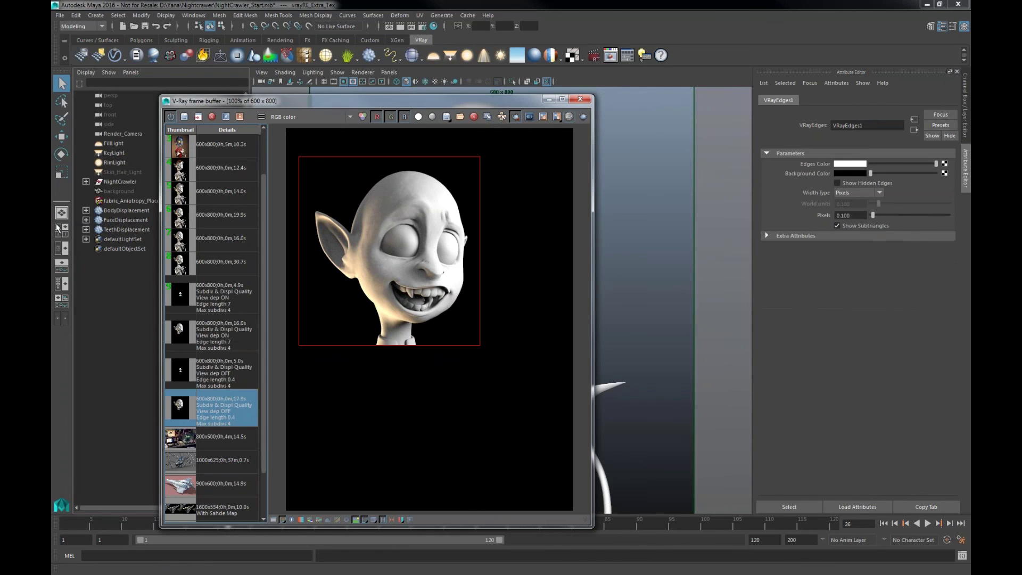
Set the Edge length of FaceDisplacement to 0.4
click(126, 220)
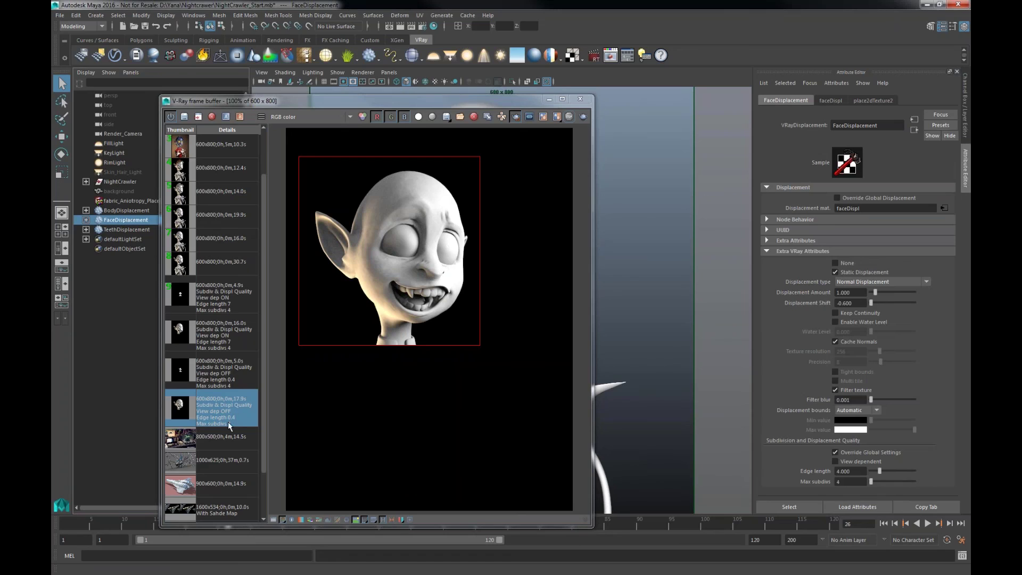
double_click(847, 472)
key(BackSpace)
text(0.4)
key(Return)
Display the extraTex_VRayEdges1 channel of the loaded render and compare its wireframe with the head mesh selected in the viewport
click(315, 117)
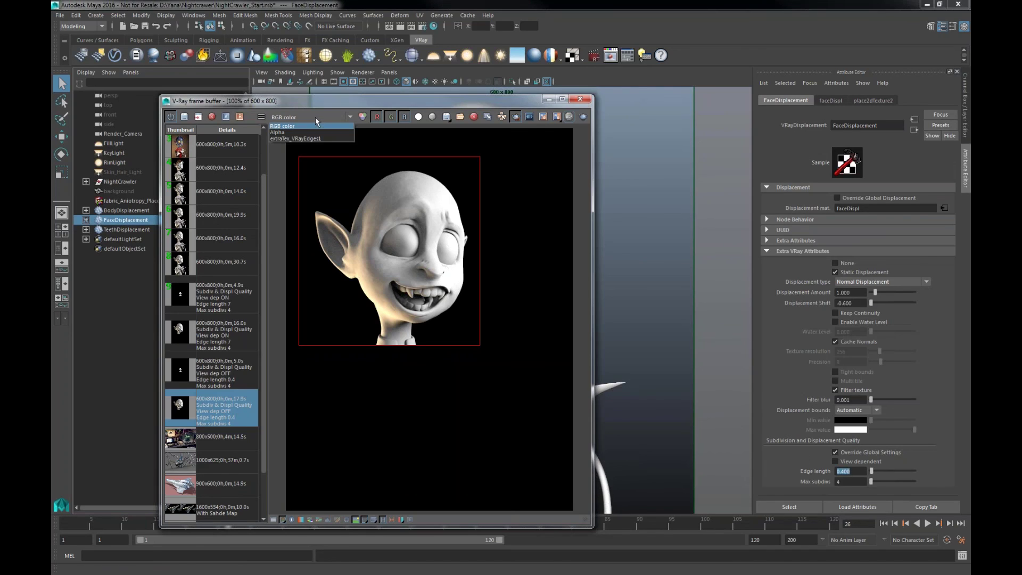
click(323, 137)
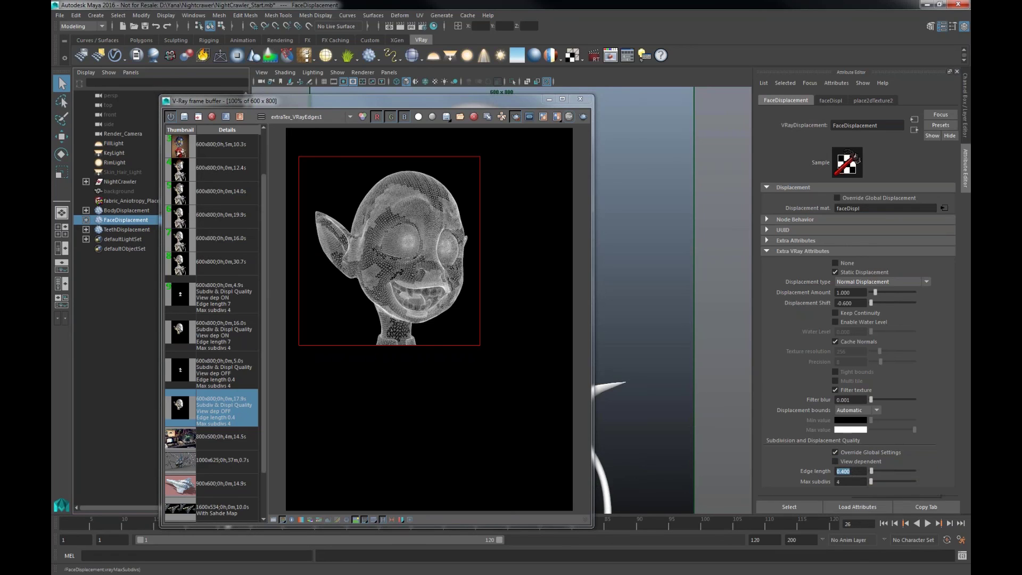
click(850, 482)
click(376, 280)
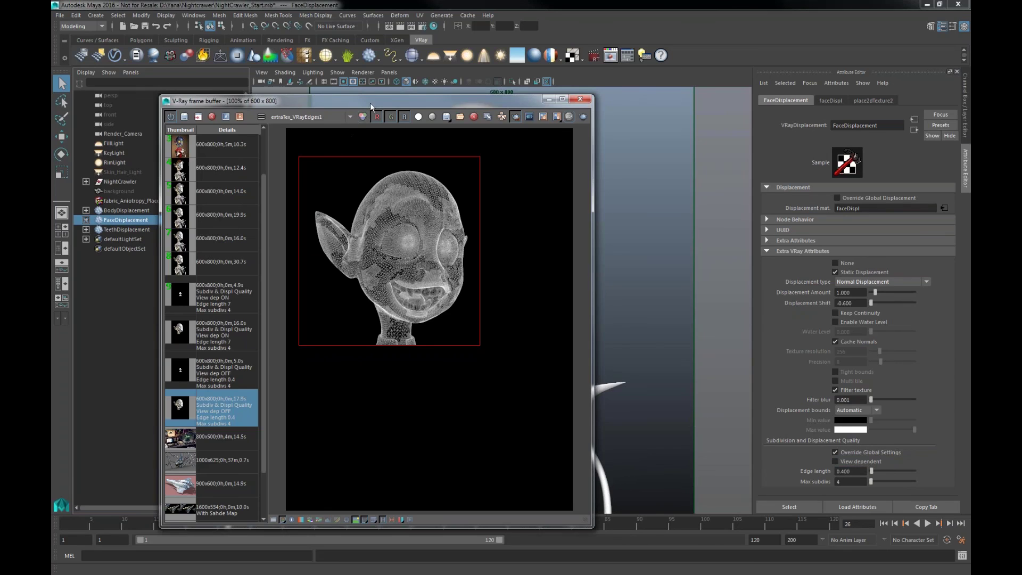
drag(370, 103, 196, 99)
click(464, 243)
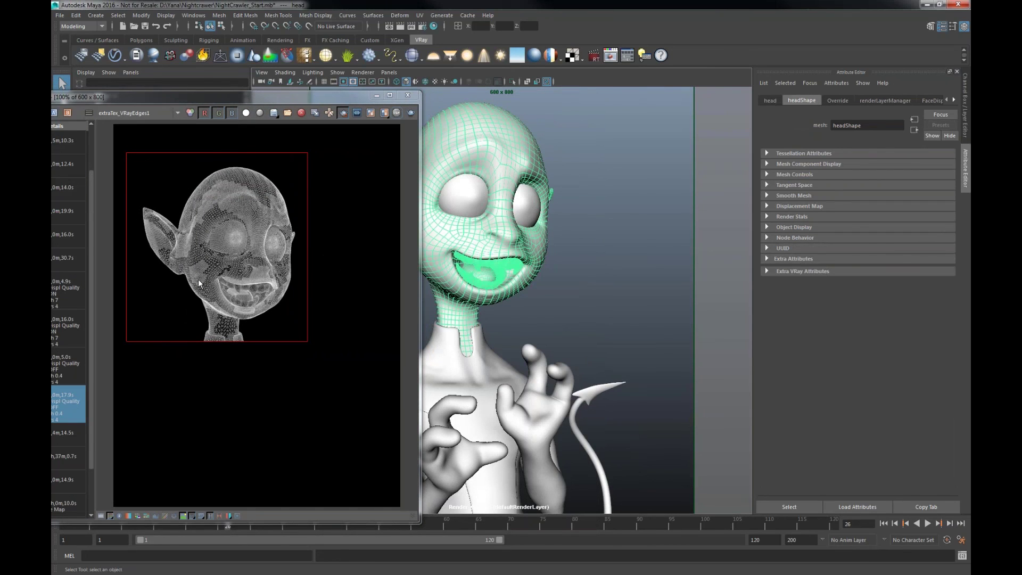
drag(202, 96, 324, 104)
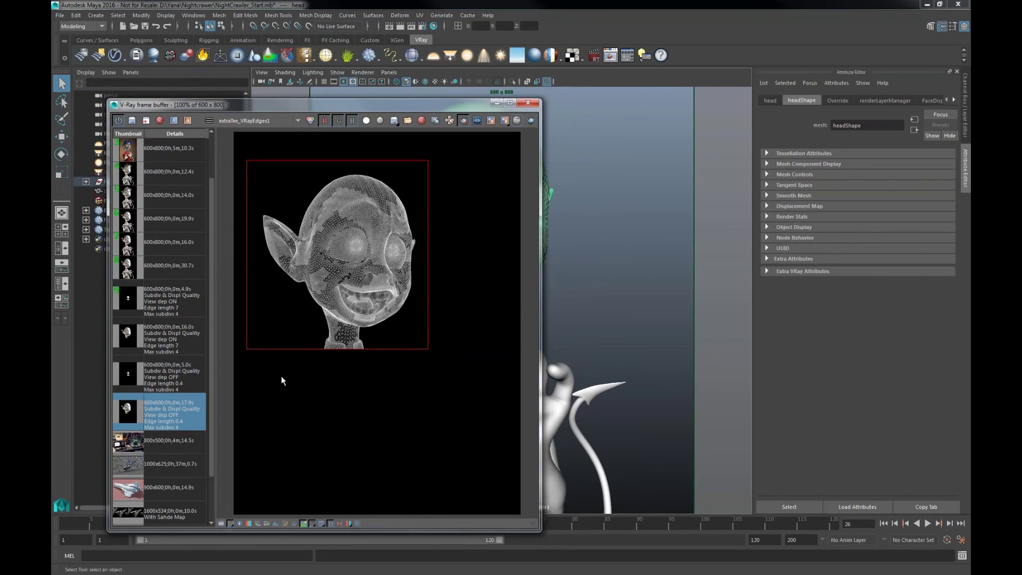
drag(369, 102, 347, 90)
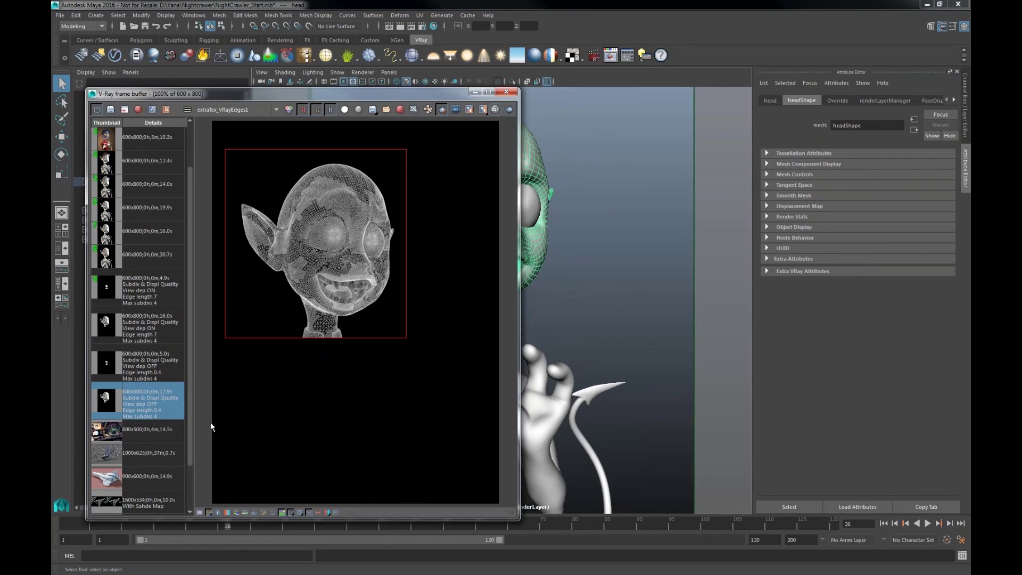
Compare the wireframes of the distant View dep OFF render and the close-up View dep ON render from the history
double_click(154, 362)
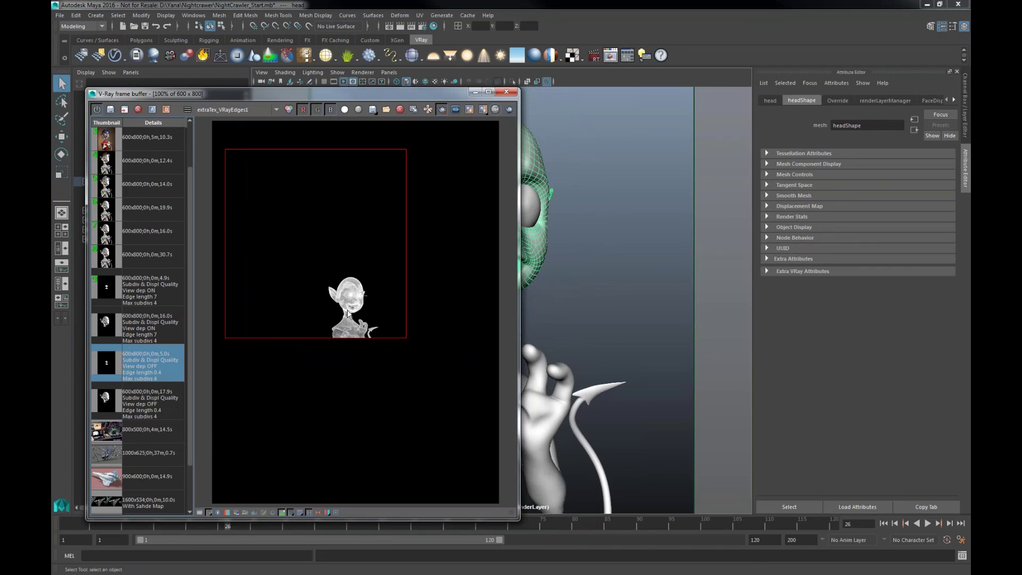
click(532, 257)
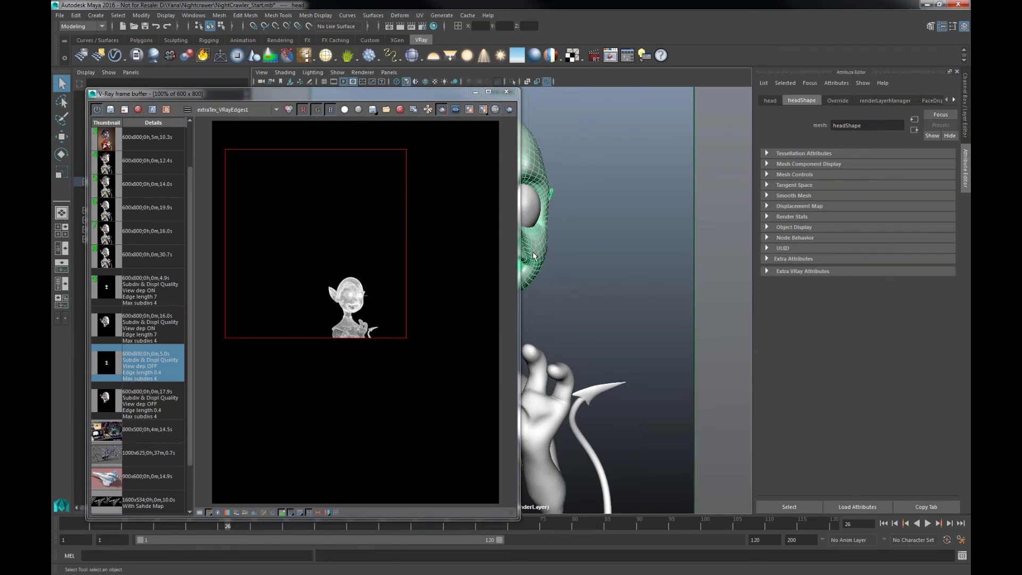
drag(319, 93, 384, 88)
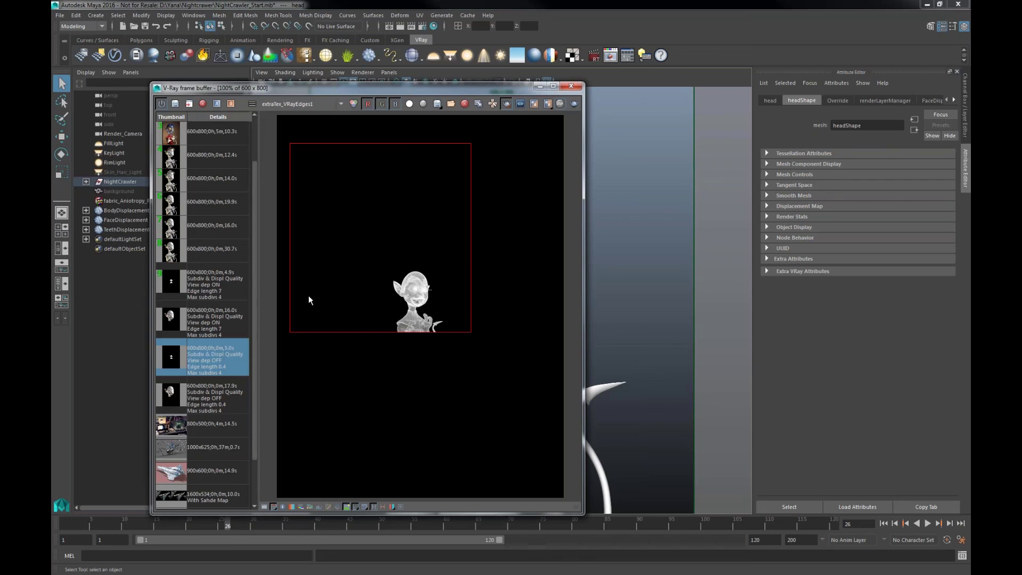
double_click(208, 318)
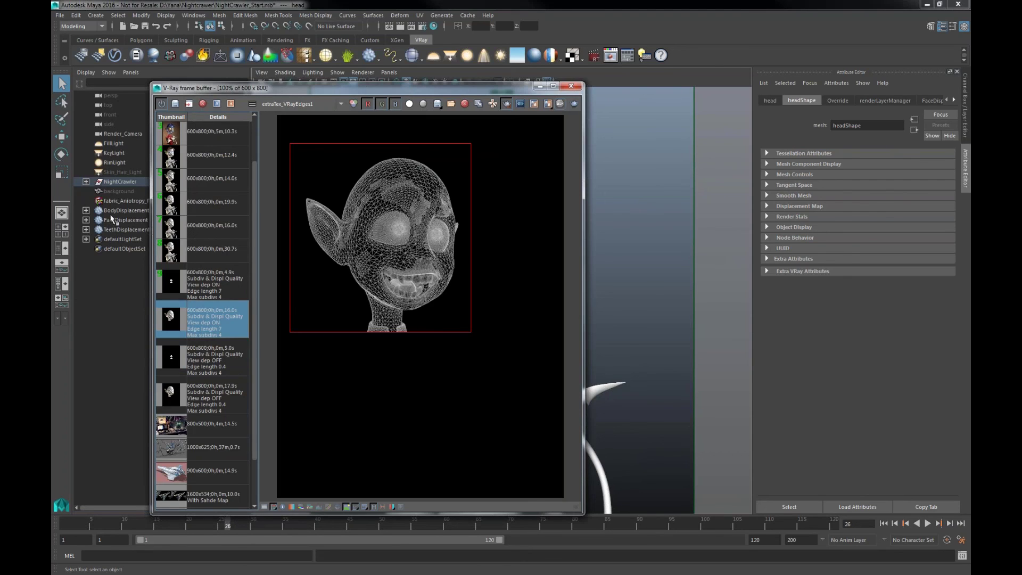
Enable View dependent on FaceDisplacement and set its Edge length to 7
click(115, 221)
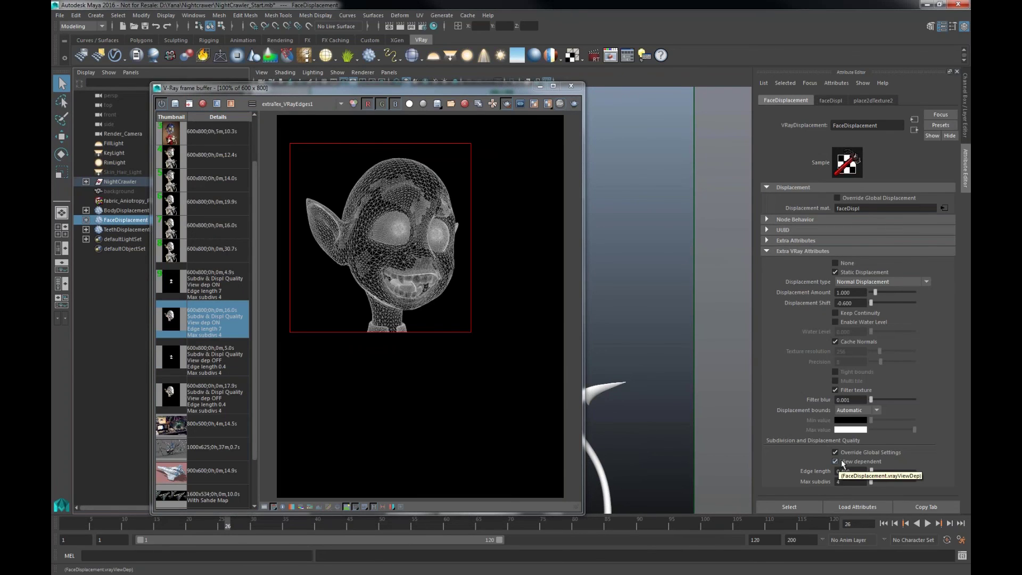
click(854, 472)
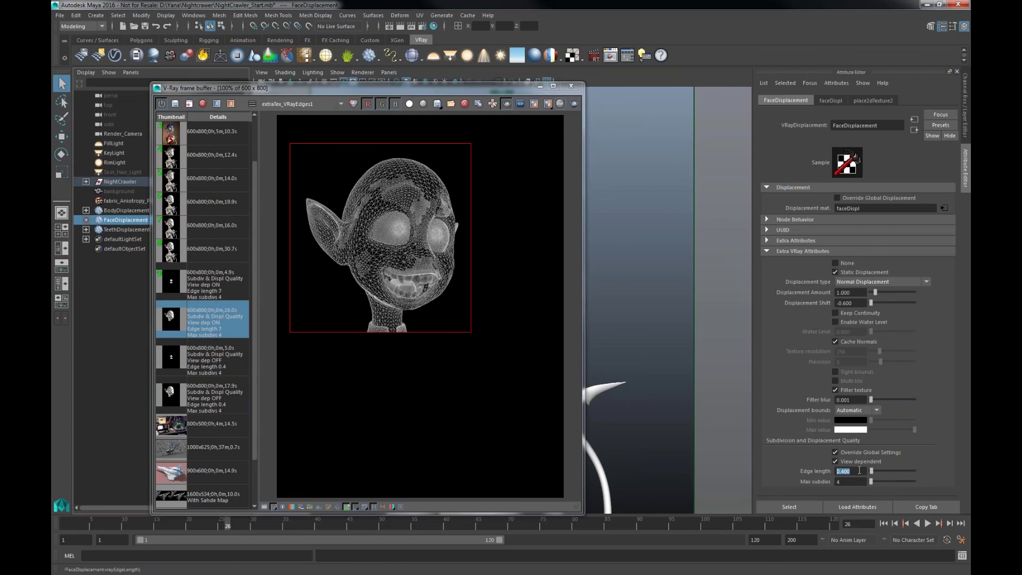
text(7)
key(Return)
View the wireframe of the distant View dep ON render, then compare the two newest full character renders in the history
double_click(211, 285)
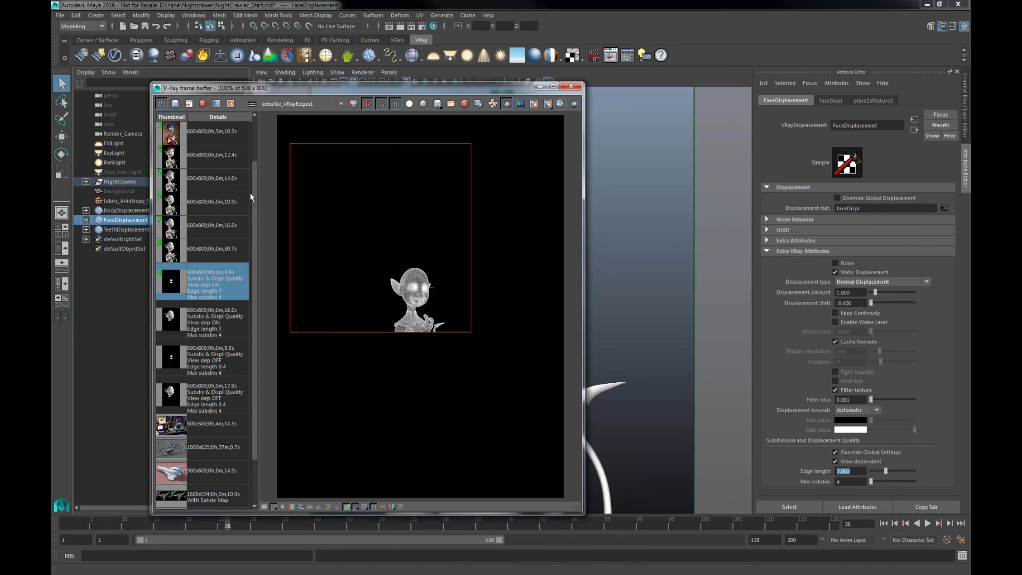
scroll(256, 238, up, 2)
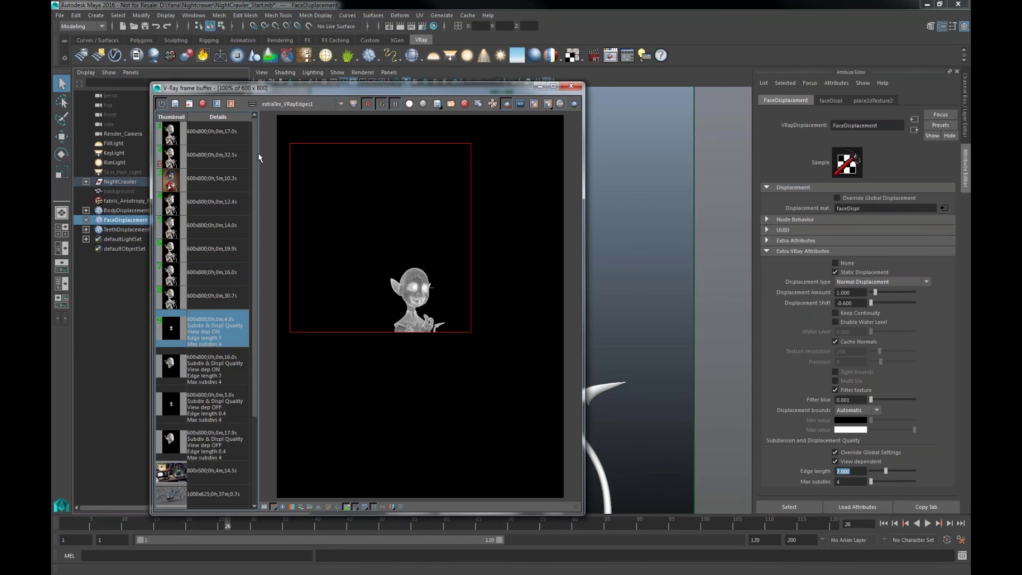
click(215, 137)
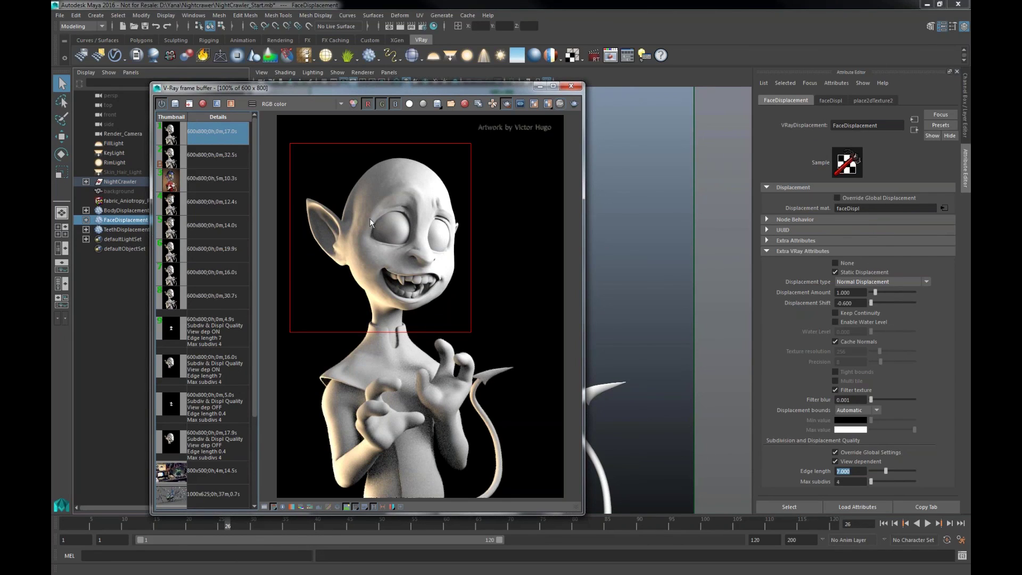
click(223, 155)
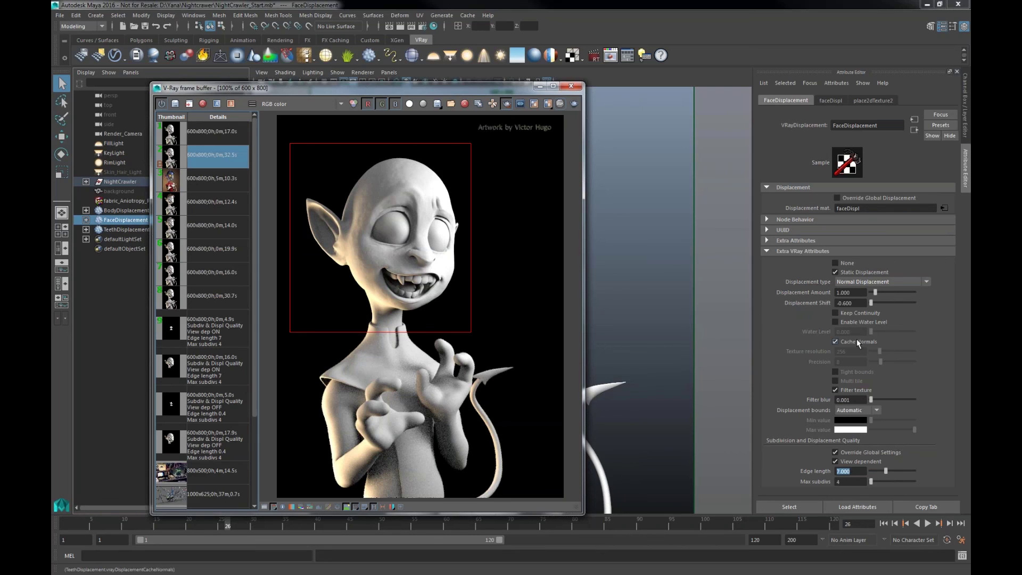
click(240, 138)
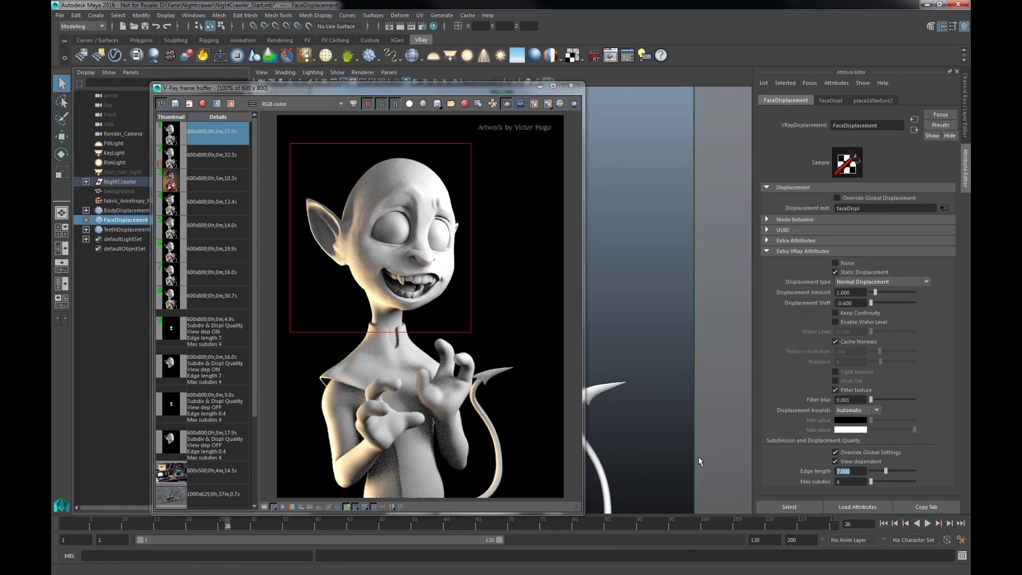
Set the Edge length of FaceDisplacement to 2 and its Max subdivs to 6
text(2)
key(Return)
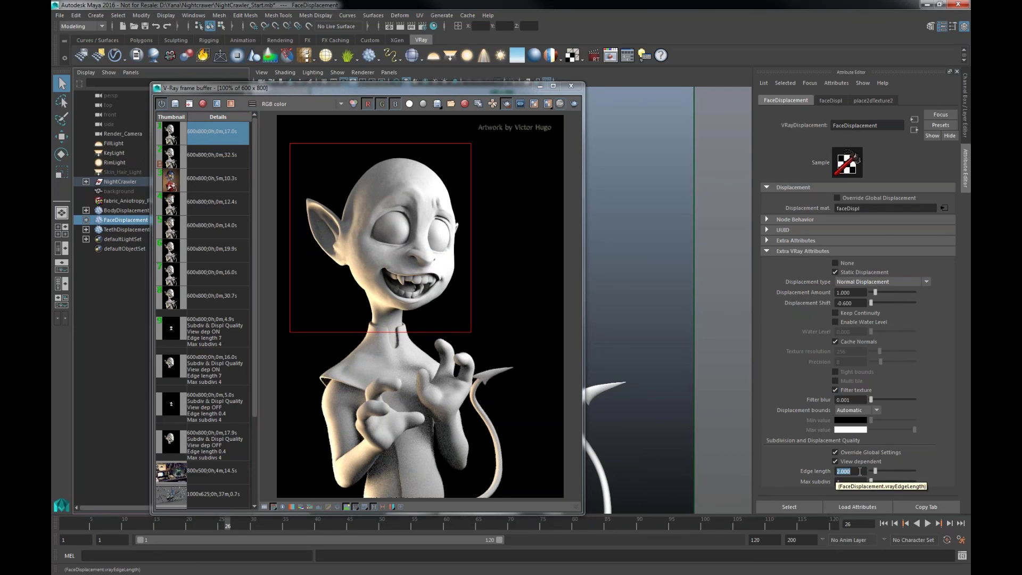
click(841, 471)
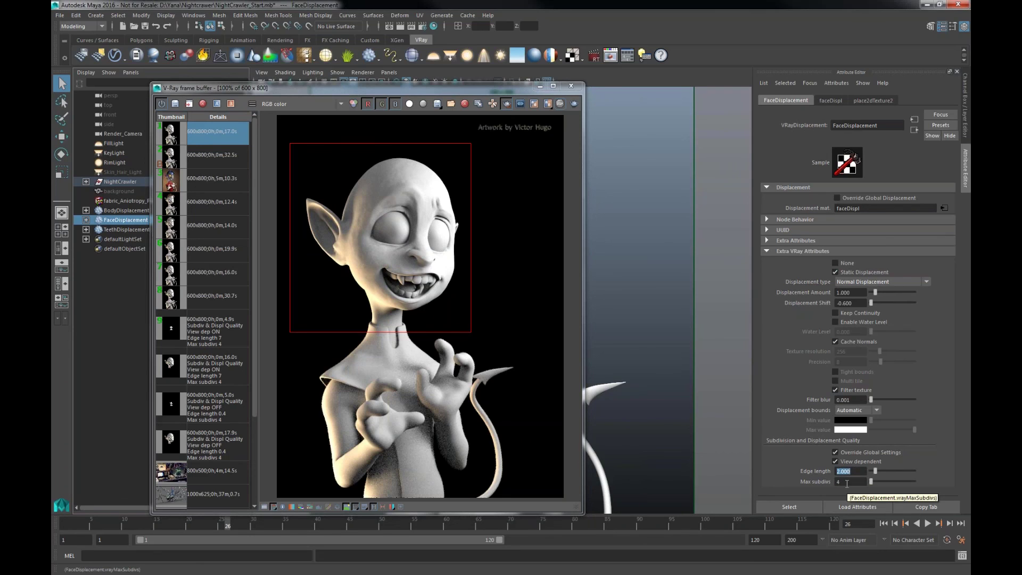
click(847, 482)
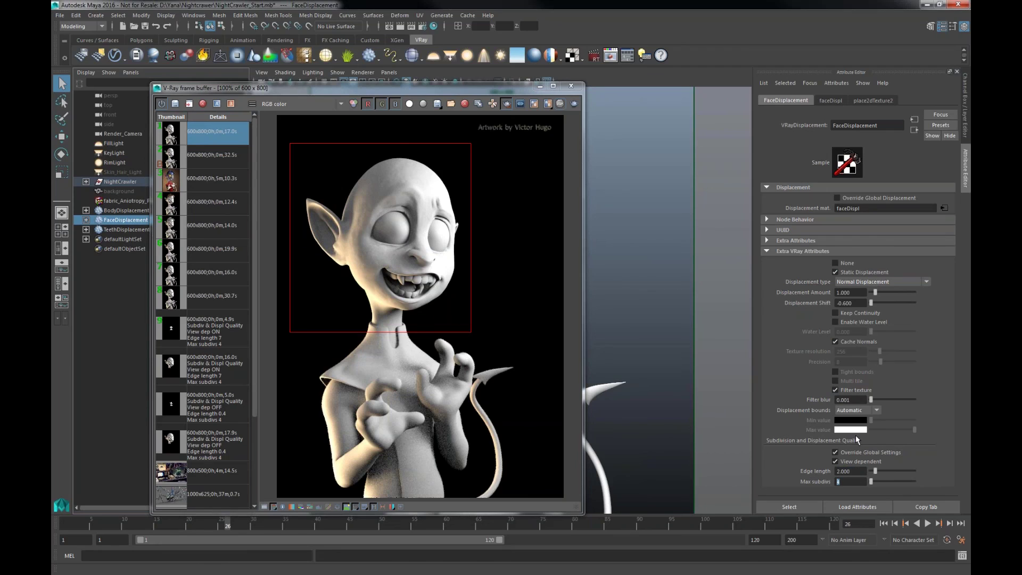
text(6)
Render the region around the head and save the finished image to the render history
click(574, 104)
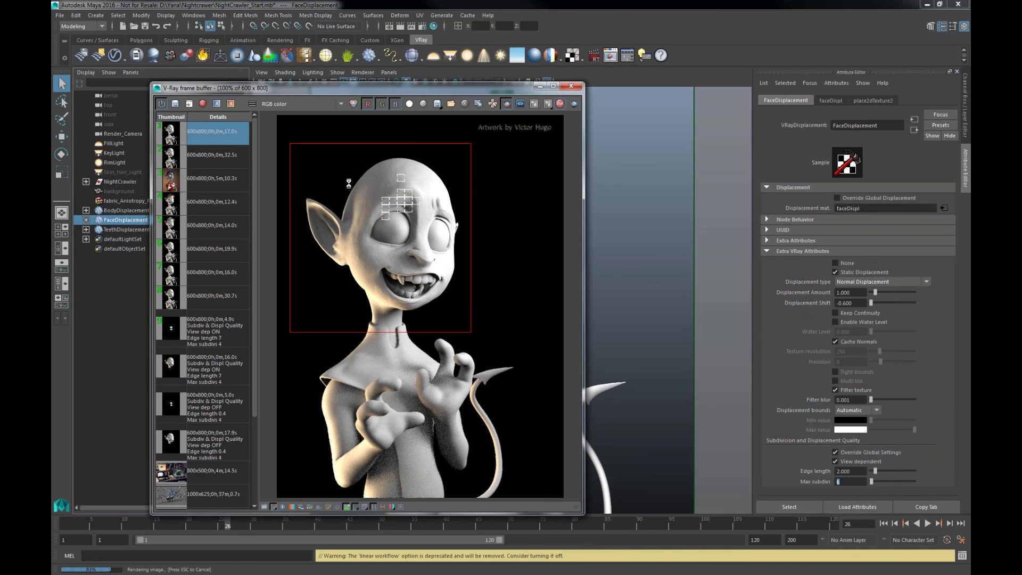
click(211, 158)
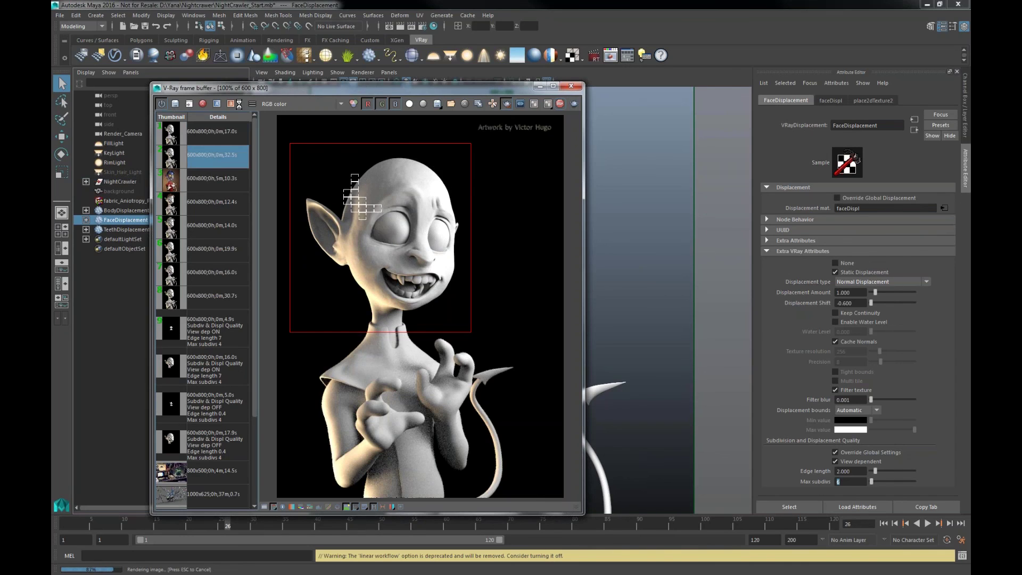
click(176, 105)
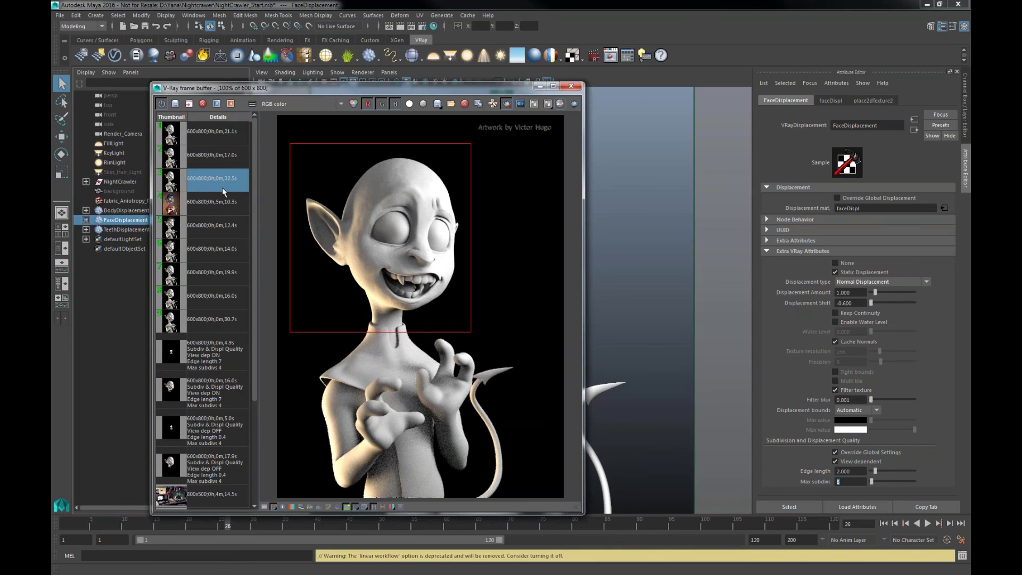
Compare the new render with the 32.5 s history render, using the A/B split across the face, and turn the comparison off
click(231, 104)
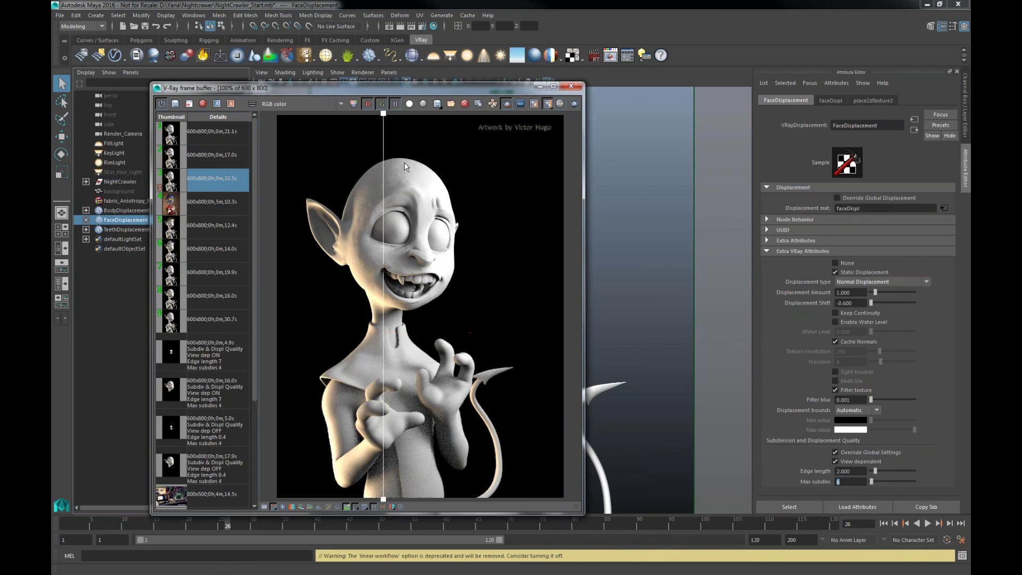
drag(384, 118, 353, 150)
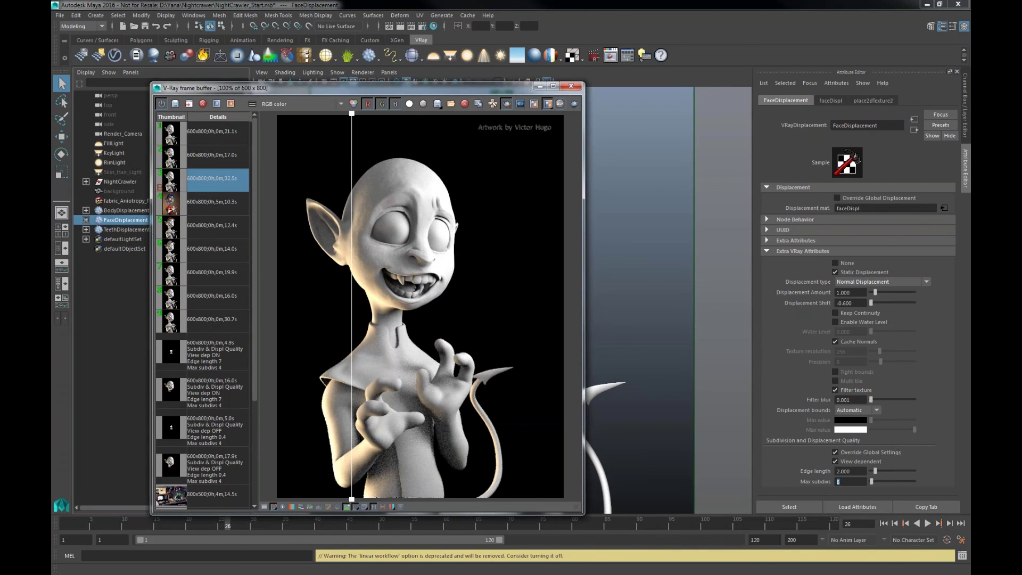
click(548, 103)
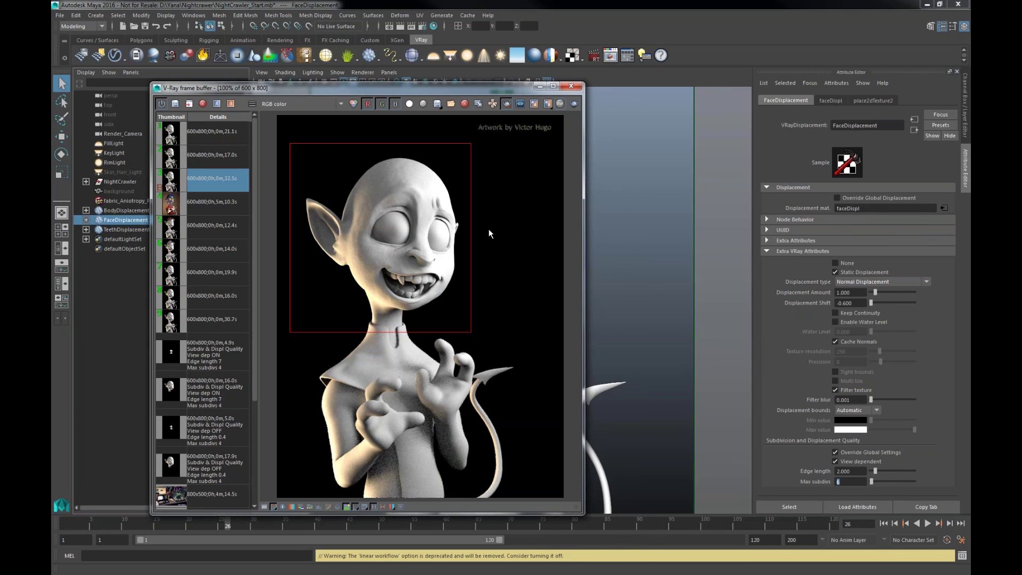
Examine V-Ray's Global options in the Render Settings, clear the geometry cache, and close the settings
click(423, 26)
click(563, 144)
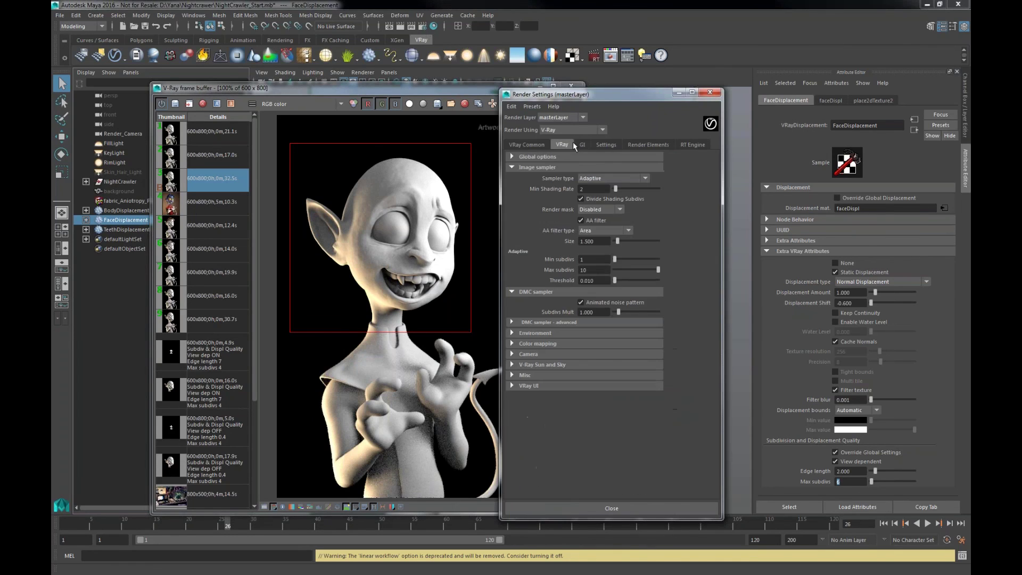
click(535, 156)
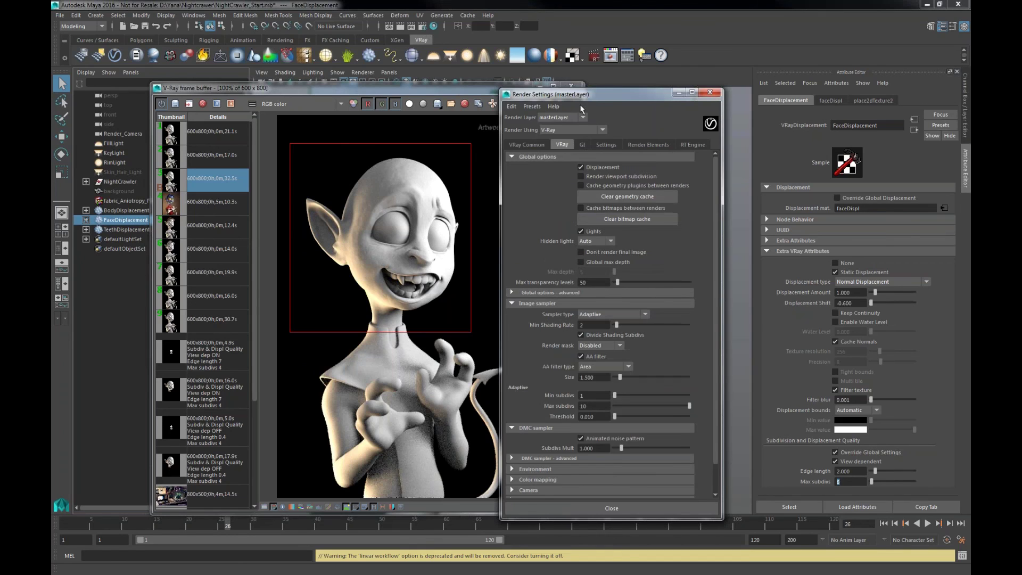
drag(563, 94, 659, 95)
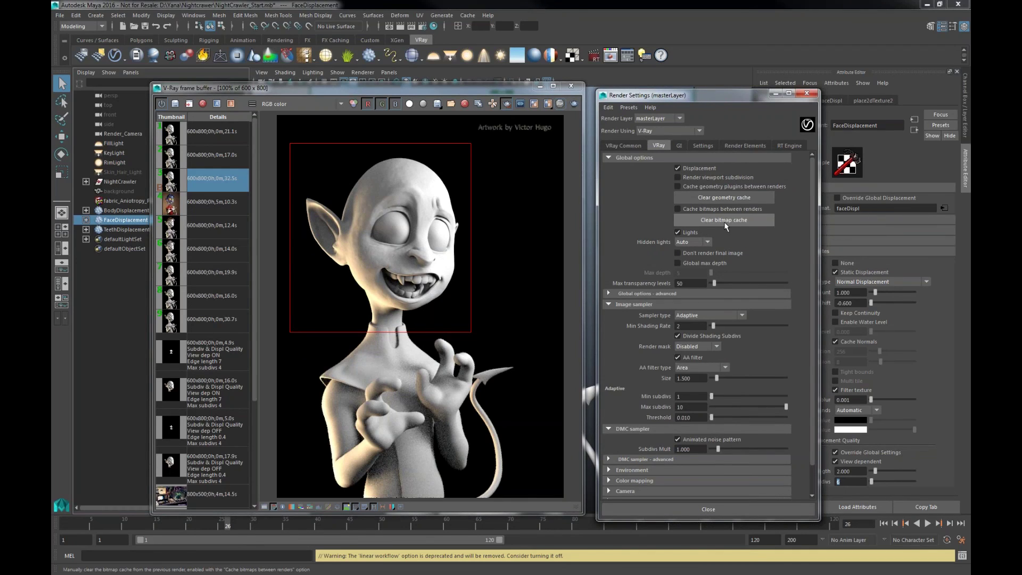
click(716, 199)
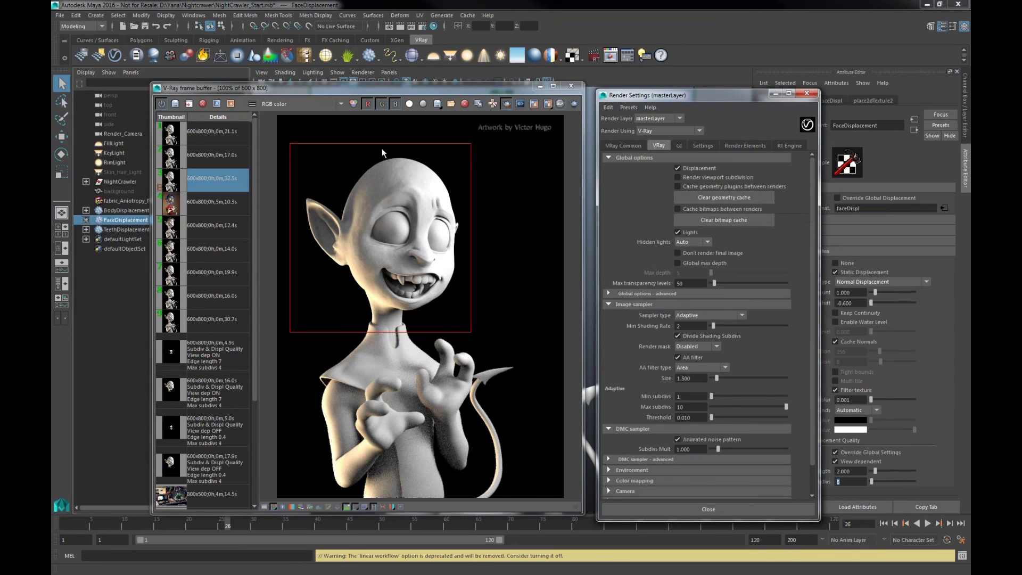
click(807, 93)
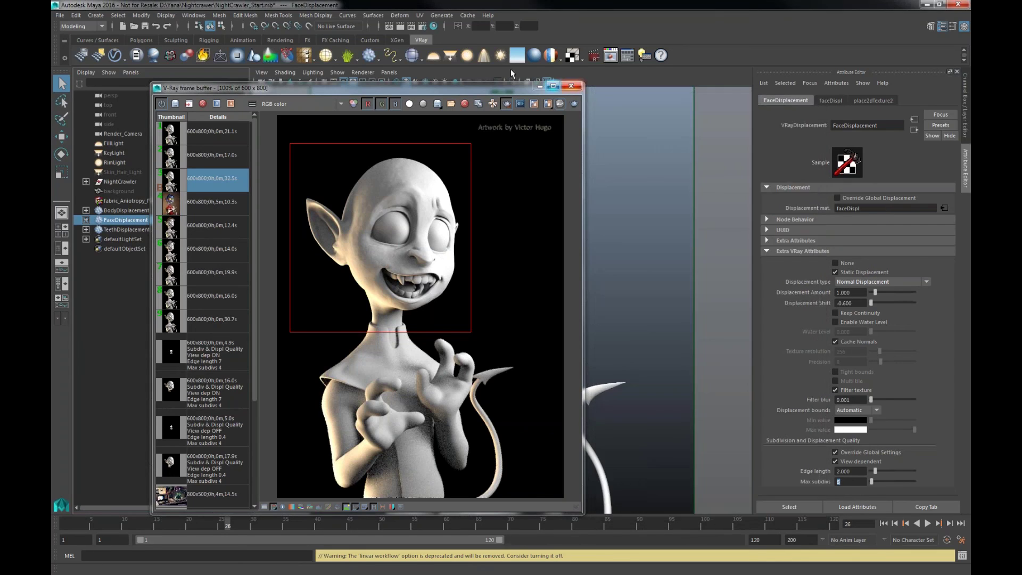
drag(419, 88, 632, 85)
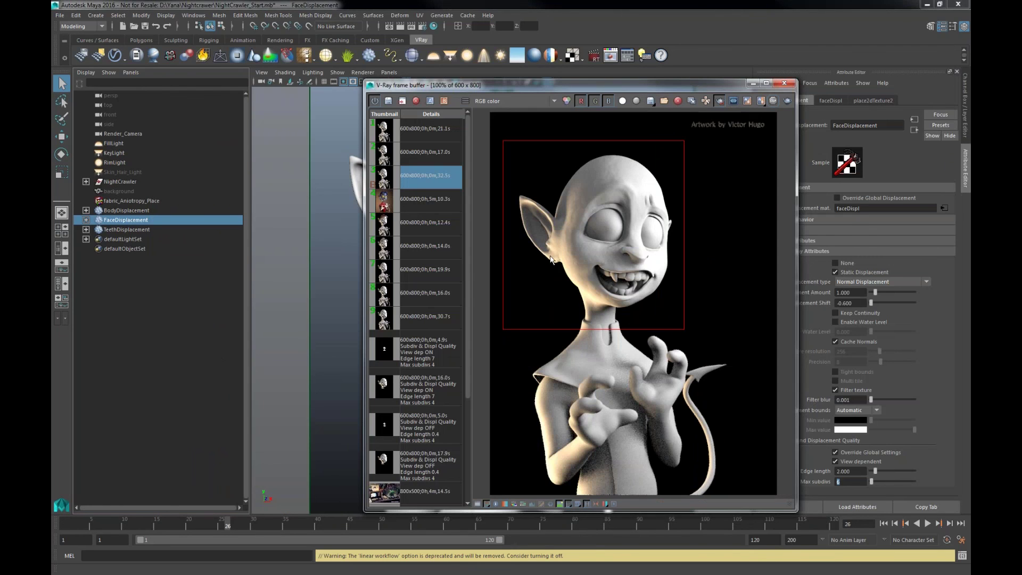
key(alt+Tab)
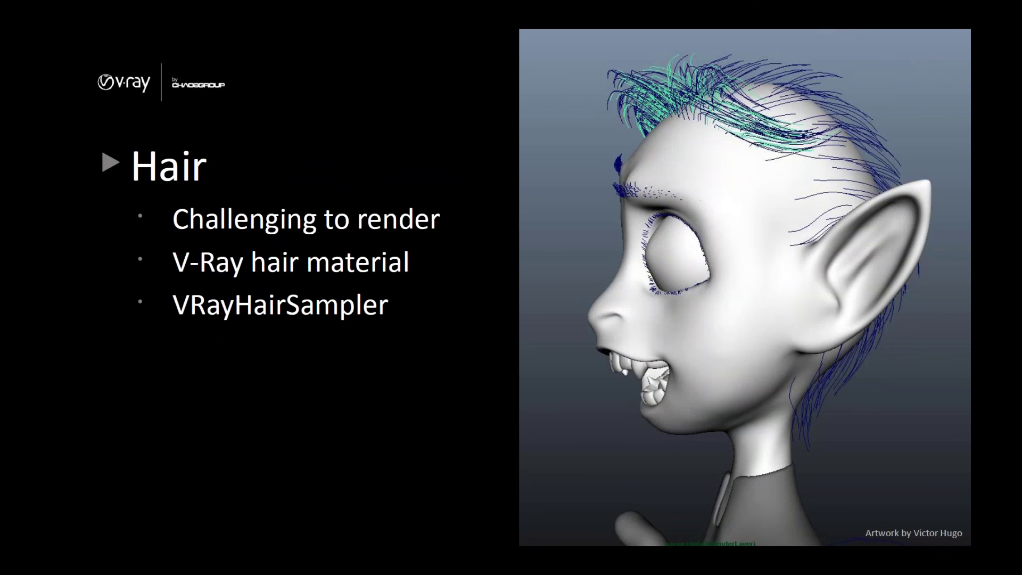
key(alt+Tab)
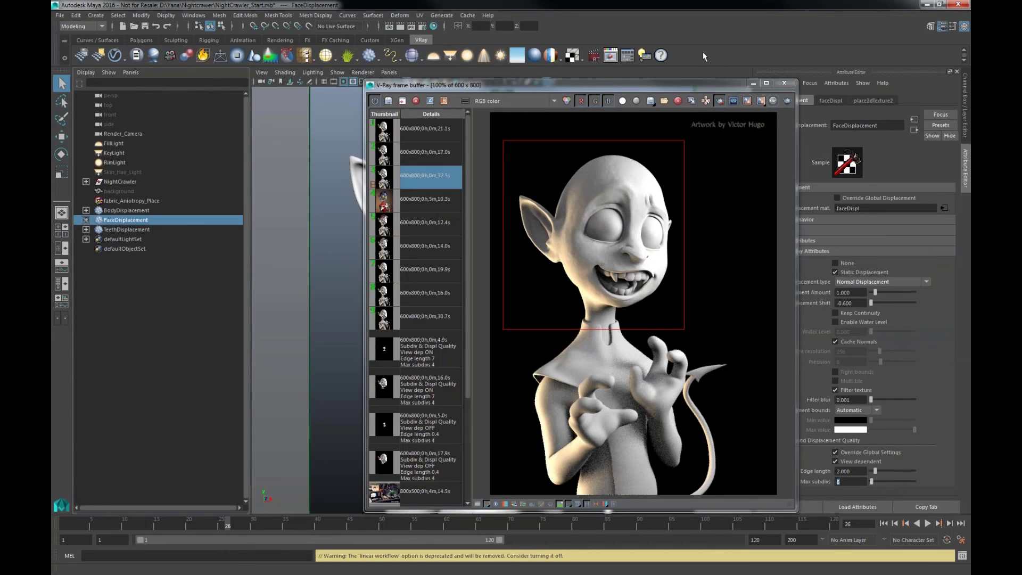
Hide the render history, expand the NightCrawler group, and unhide its Hair group
click(86, 182)
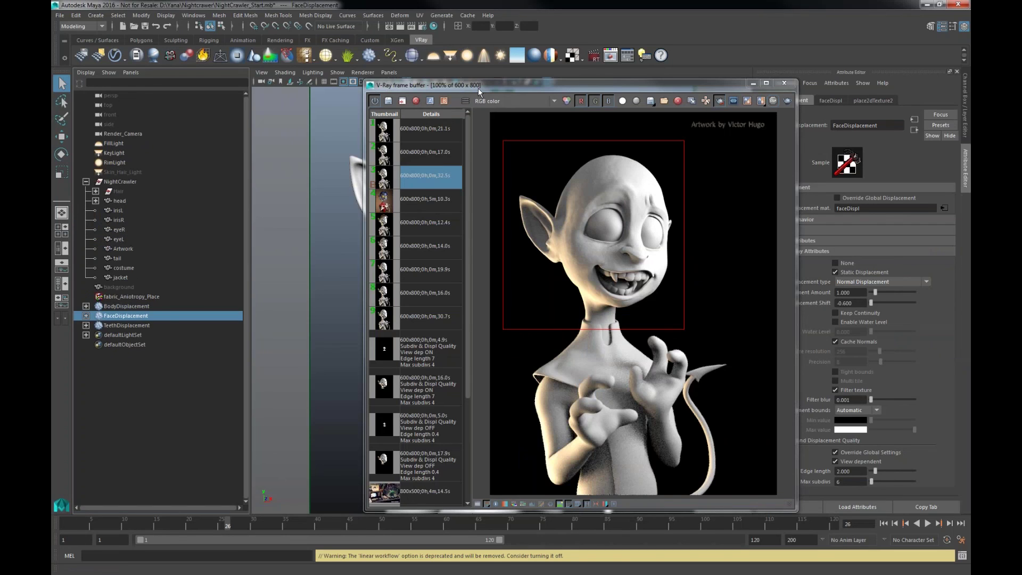
click(587, 504)
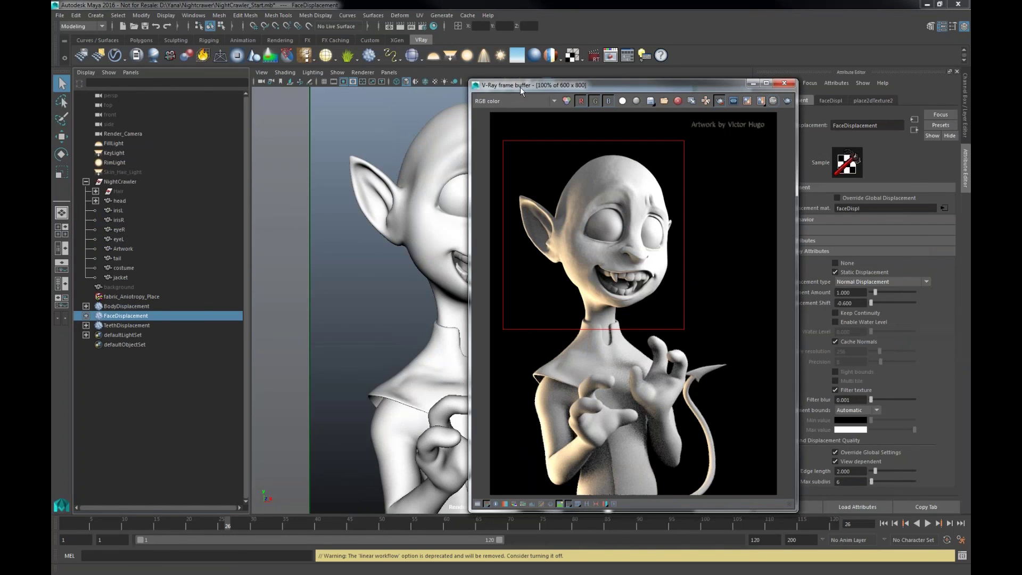
drag(521, 90, 639, 99)
click(95, 191)
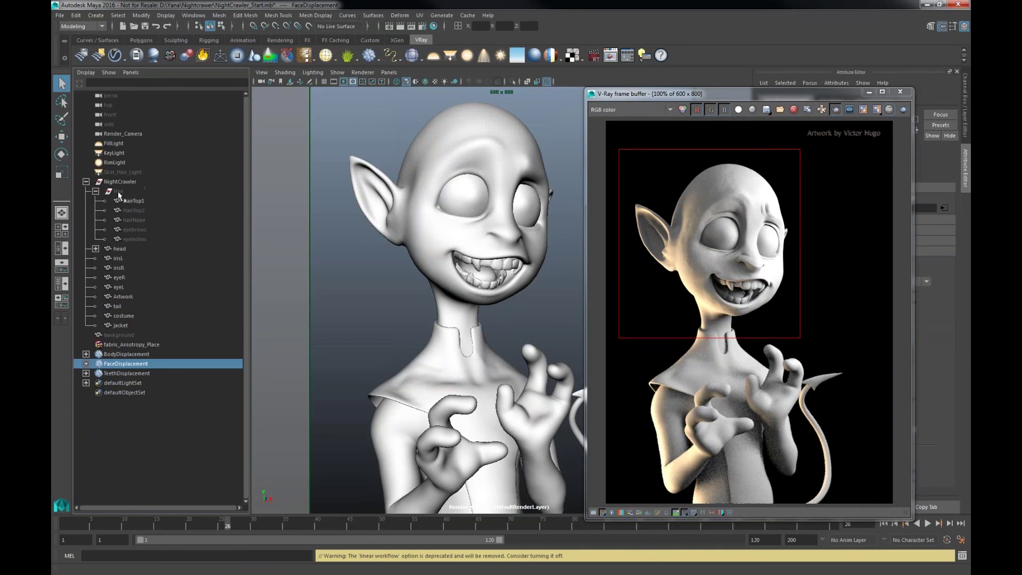
click(118, 191)
key(shift+h)
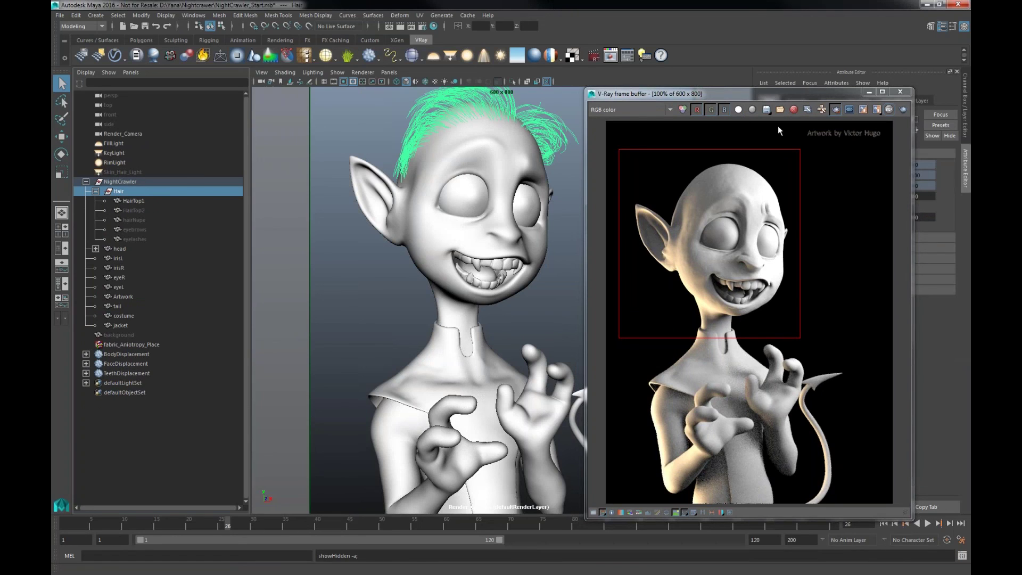
Examine HairTop1's V-Ray proxy attributes, from the source file name to the Alembic proxy parameters
mouse_move(784, 94)
mouse_down()
mouse_move(631, 91)
mouse_move(800, 88)
mouse_up()
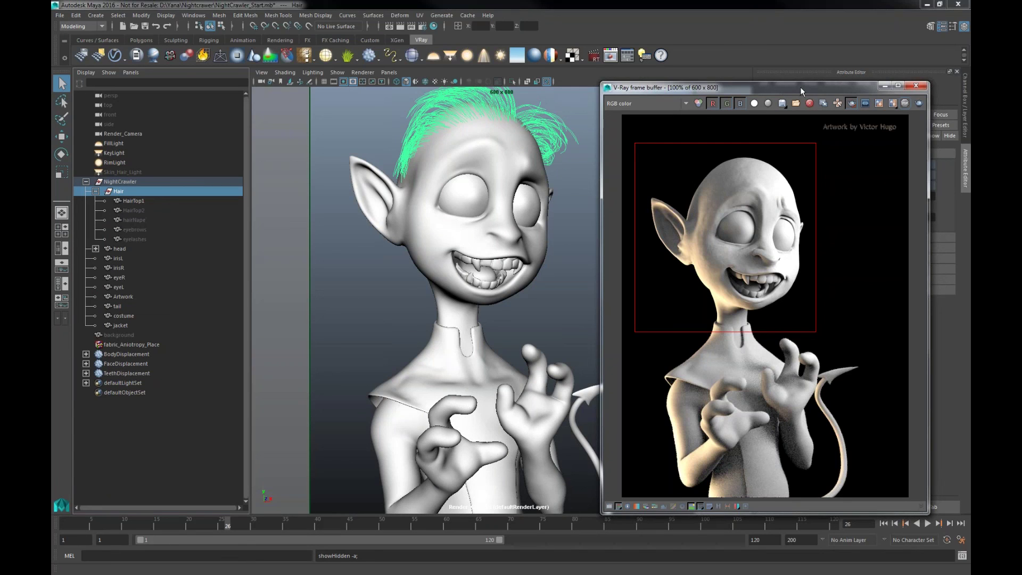
drag(800, 87, 592, 91)
click(132, 201)
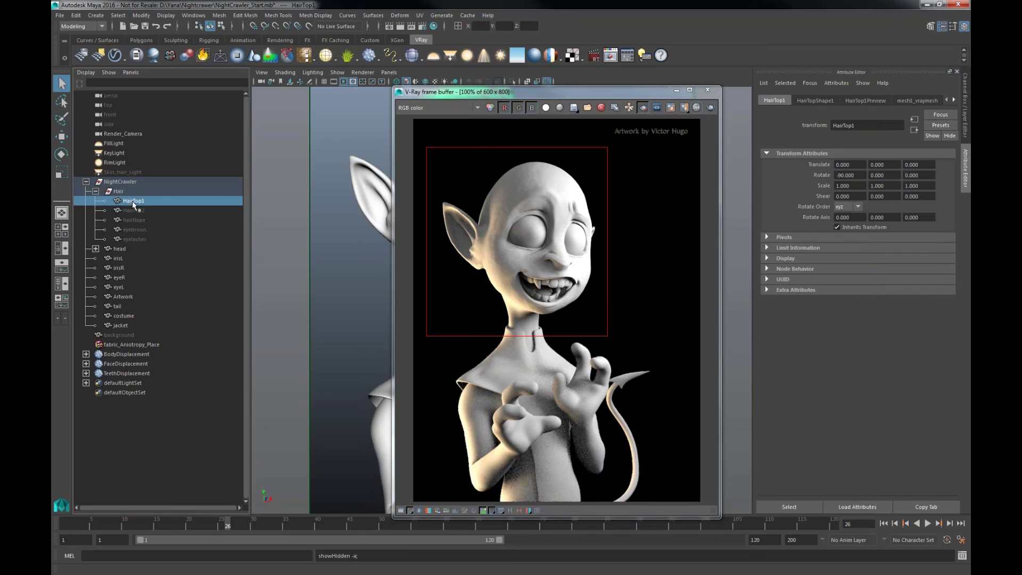
click(920, 100)
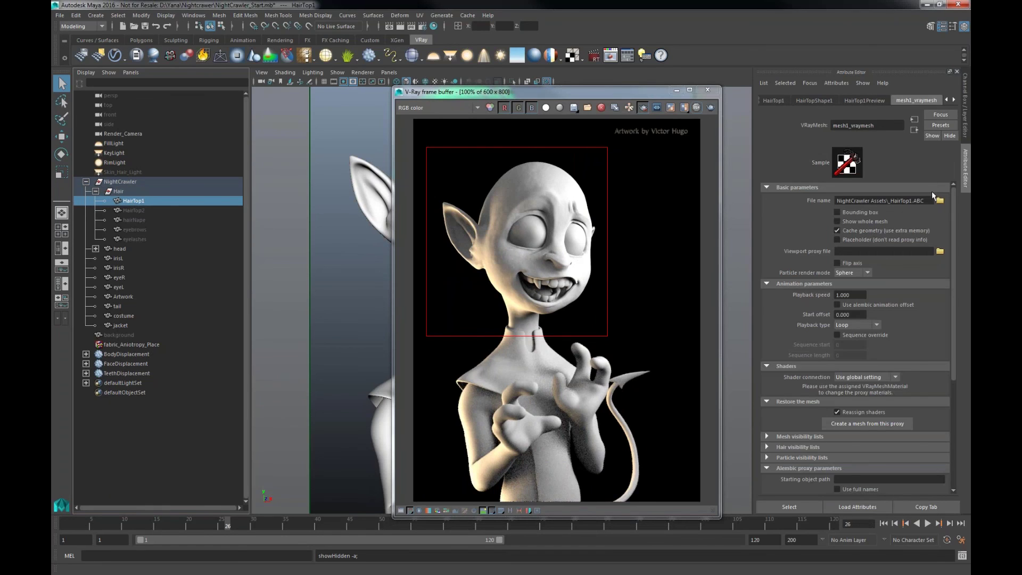
scroll(952, 230, down, 4)
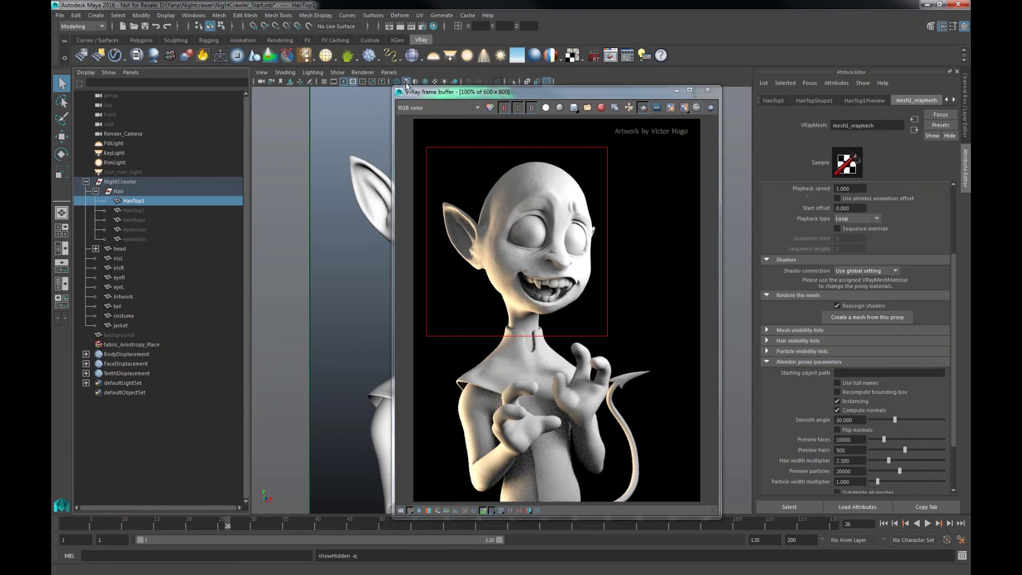
Unhide the HairTop2 and hairNape proxies in the Hair group
drag(421, 92, 613, 81)
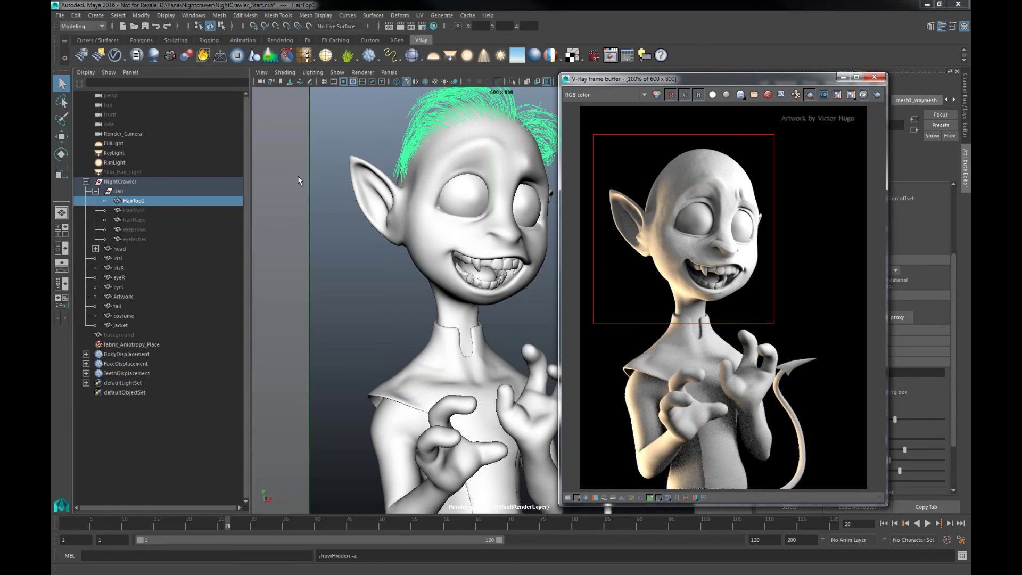
click(142, 212)
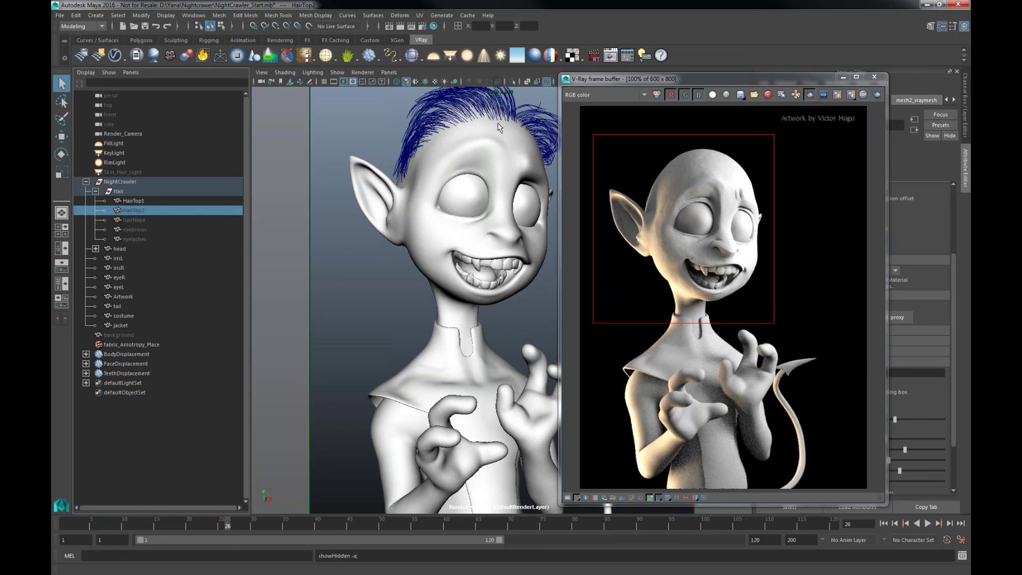
key(shift+h)
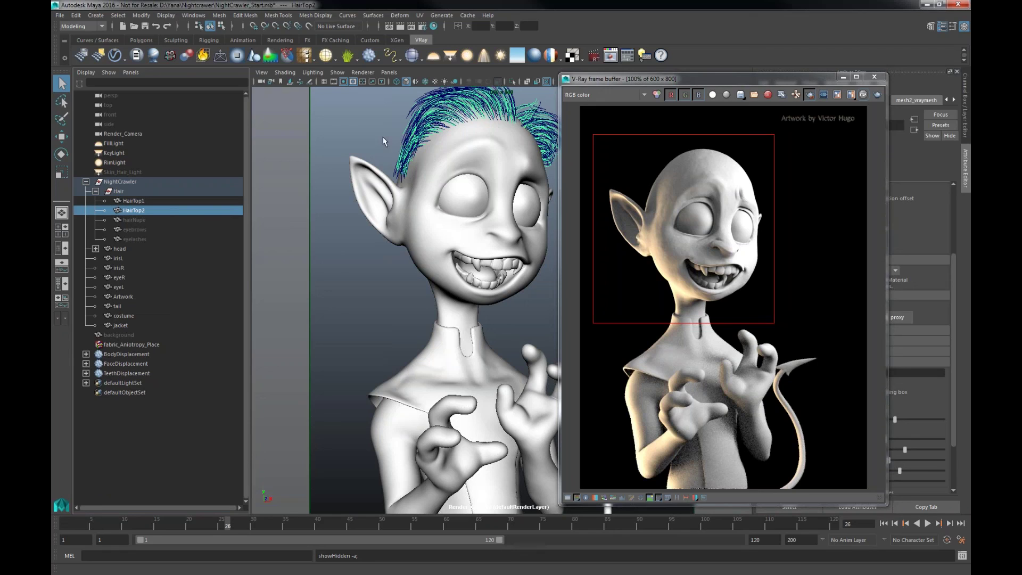
click(136, 219)
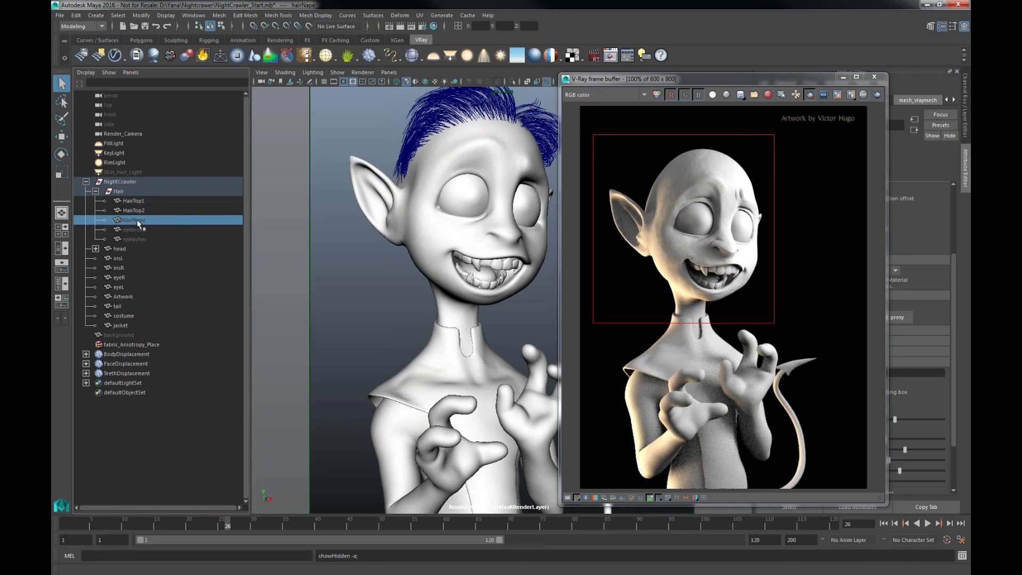
key(shift+h)
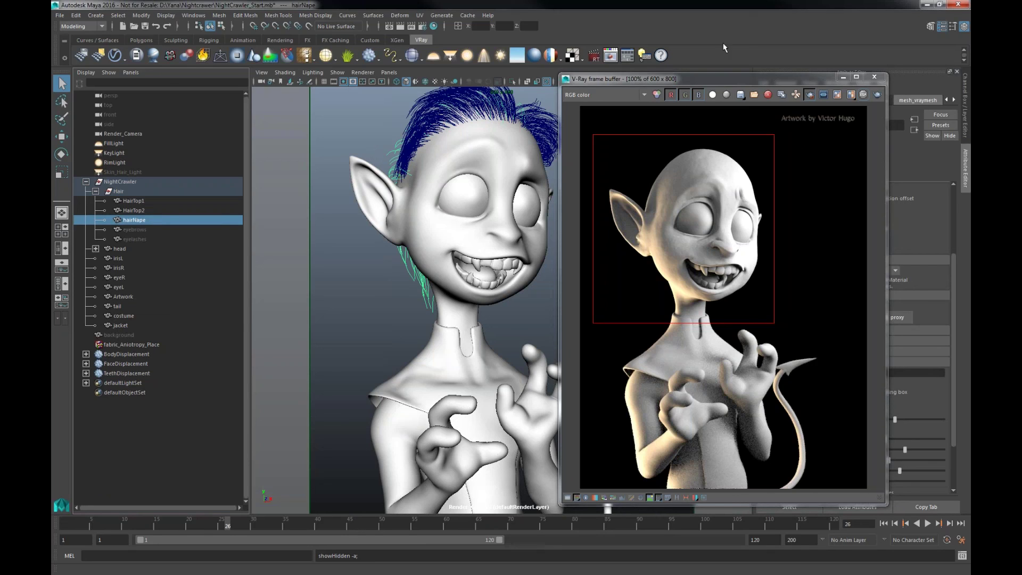
Unhide the eyebrows and eyelashes proxies in the Hair group
drag(698, 79, 602, 85)
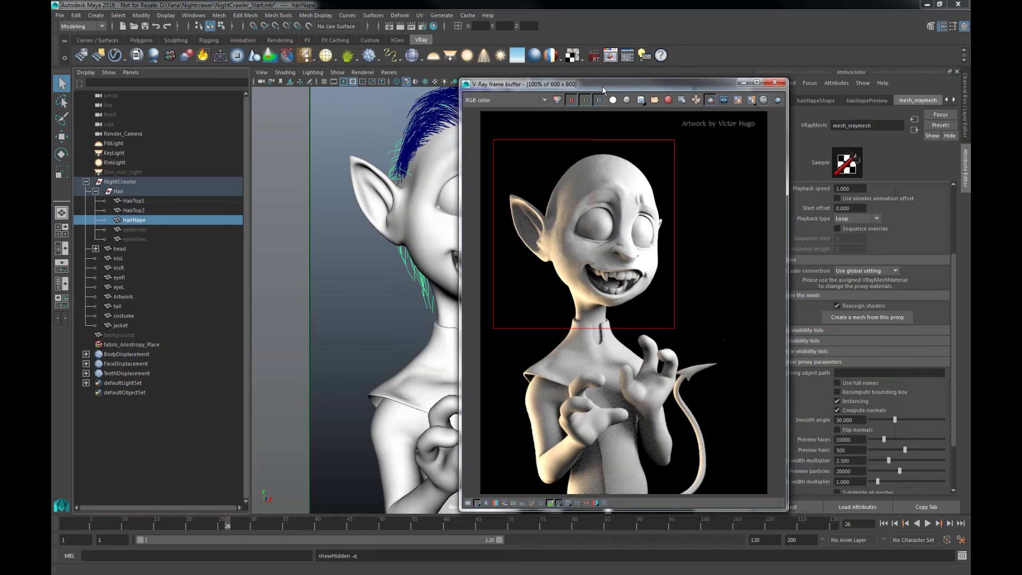
click(130, 230)
shift+click(134, 239)
drag(535, 82, 596, 85)
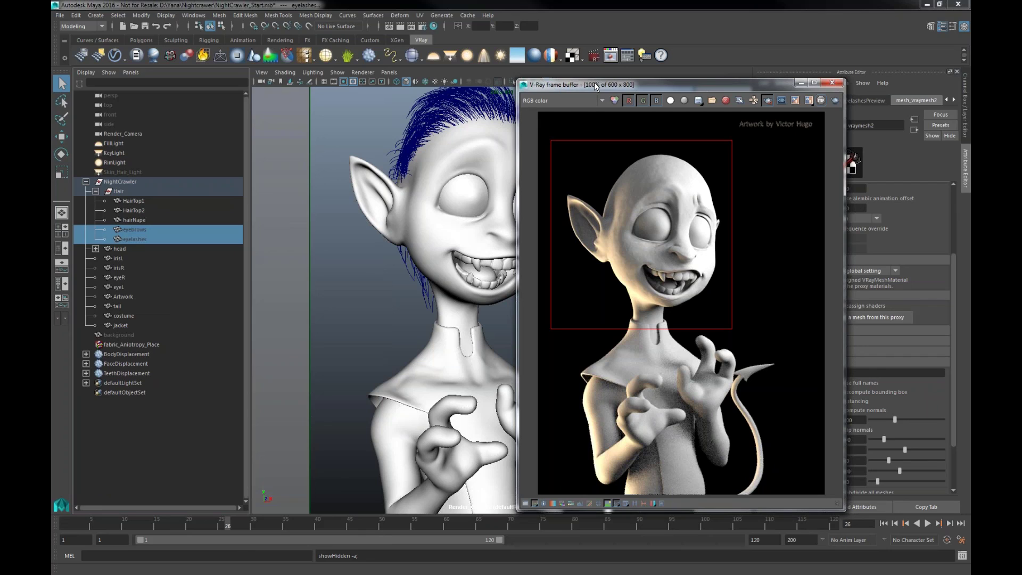
click(140, 240)
ctrl+click(142, 230)
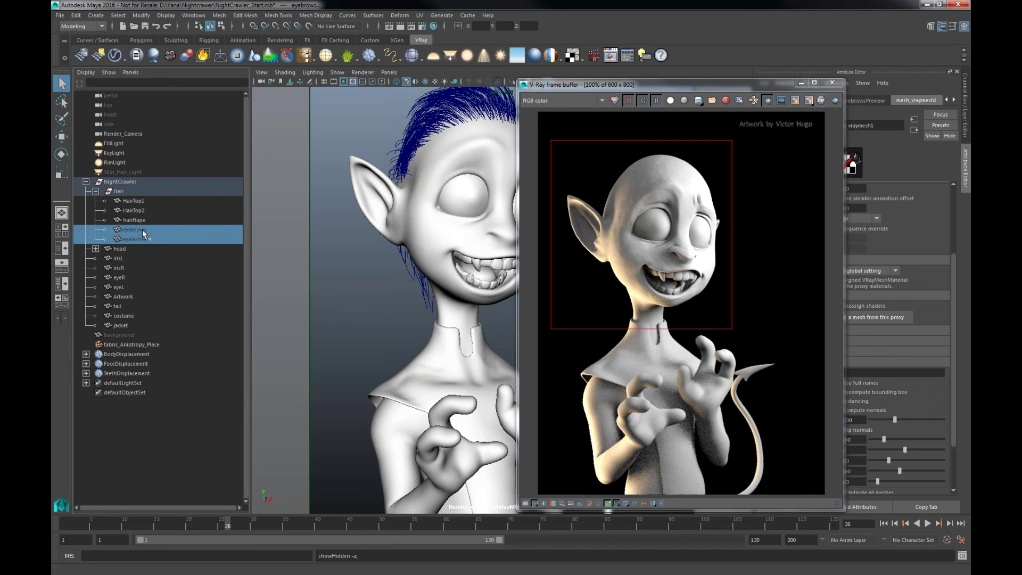
key(ctrl+h)
key(shift+h)
Redraw the render region to cover the head and the space above it for the hair, and start a V-Ray IPR render
drag(564, 85, 545, 313)
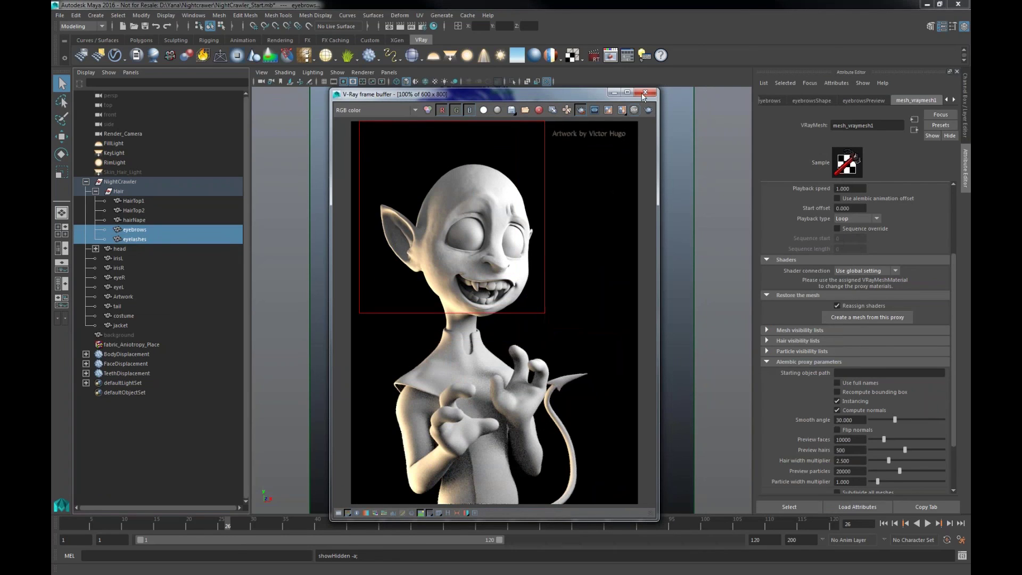
click(410, 27)
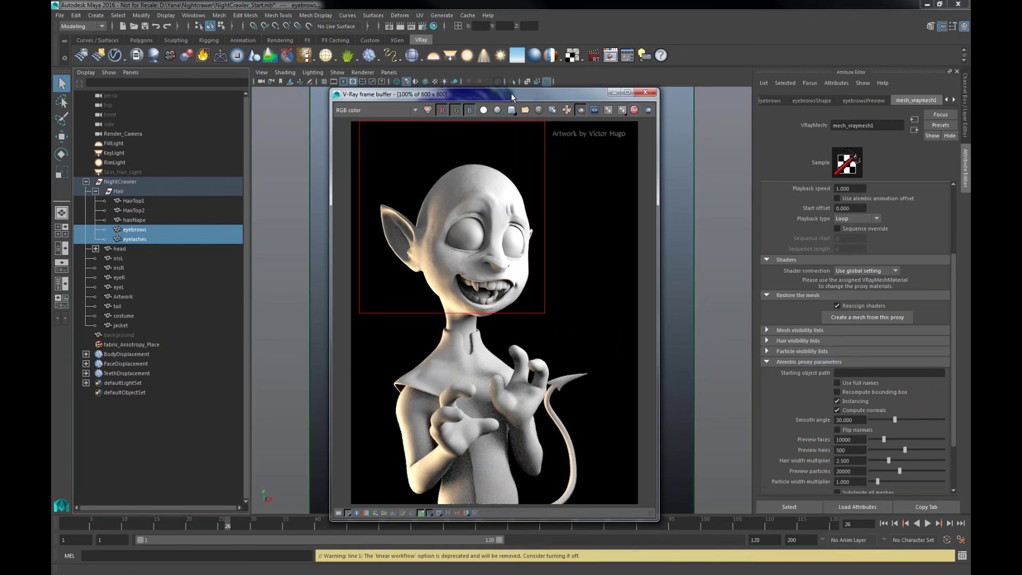
drag(507, 93, 326, 89)
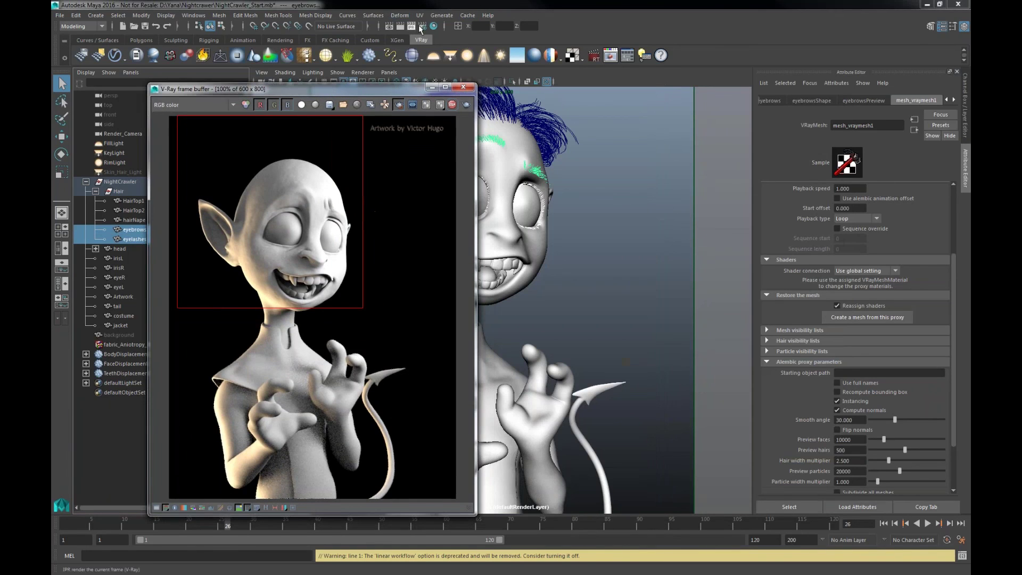
Review V-Ray's RT Engine options in the Render Settings, including the engine type and geometry toggles, and close the settings
click(421, 27)
click(784, 145)
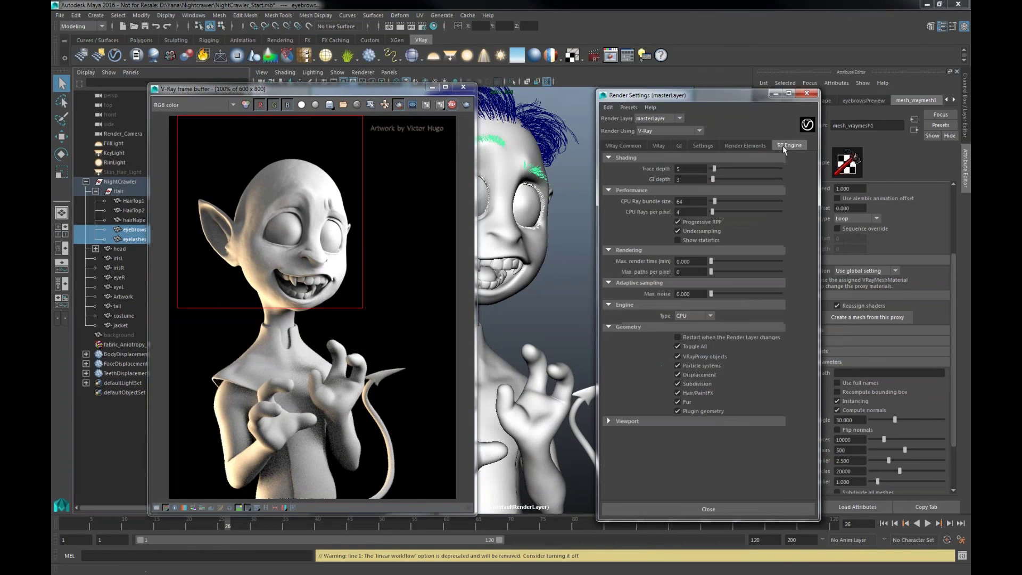
drag(711, 96, 602, 65)
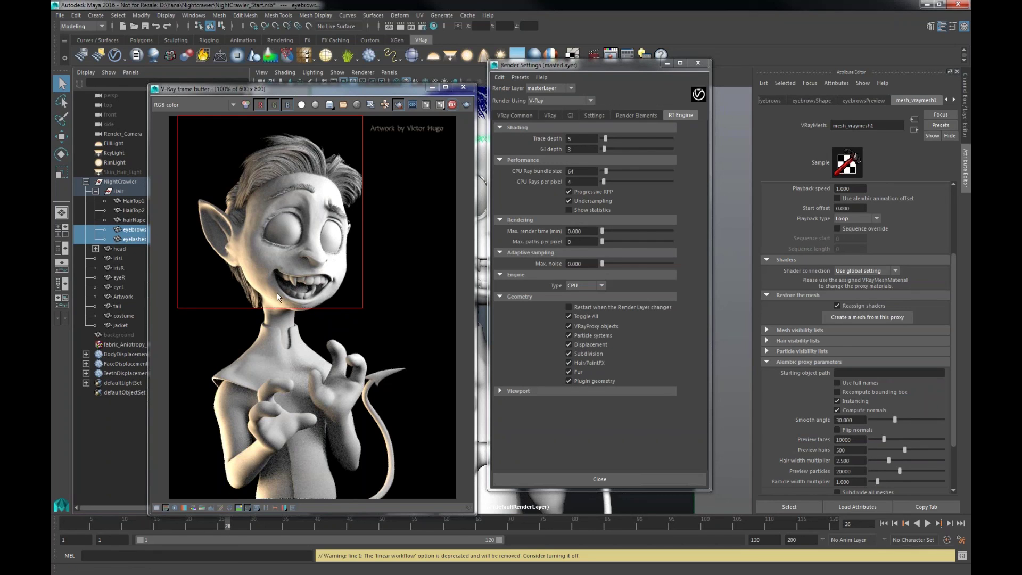
click(698, 64)
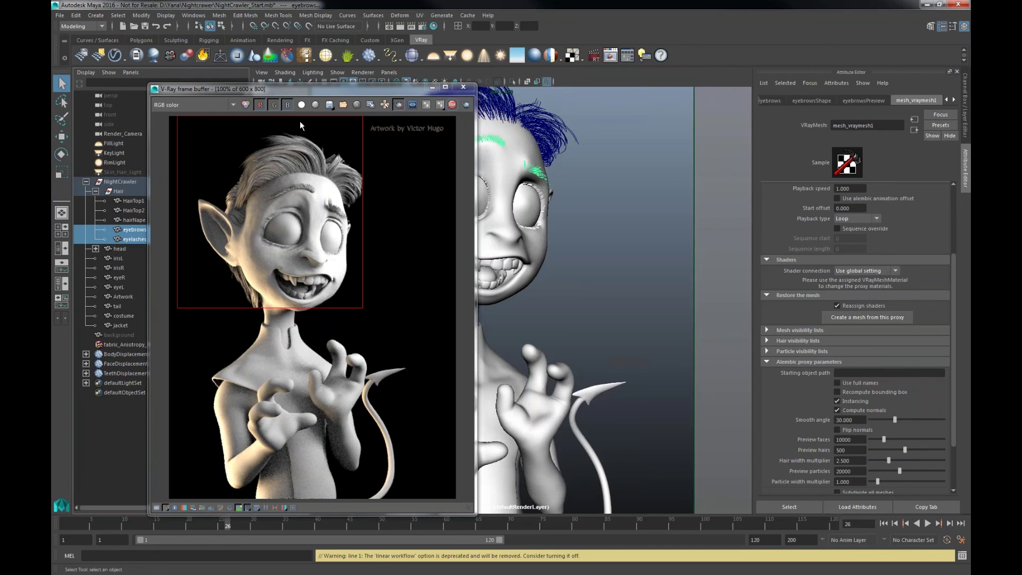
Inspect the rendered hair up close and set HairTop1's Hair width multiplier to 1.5
drag(283, 89, 331, 85)
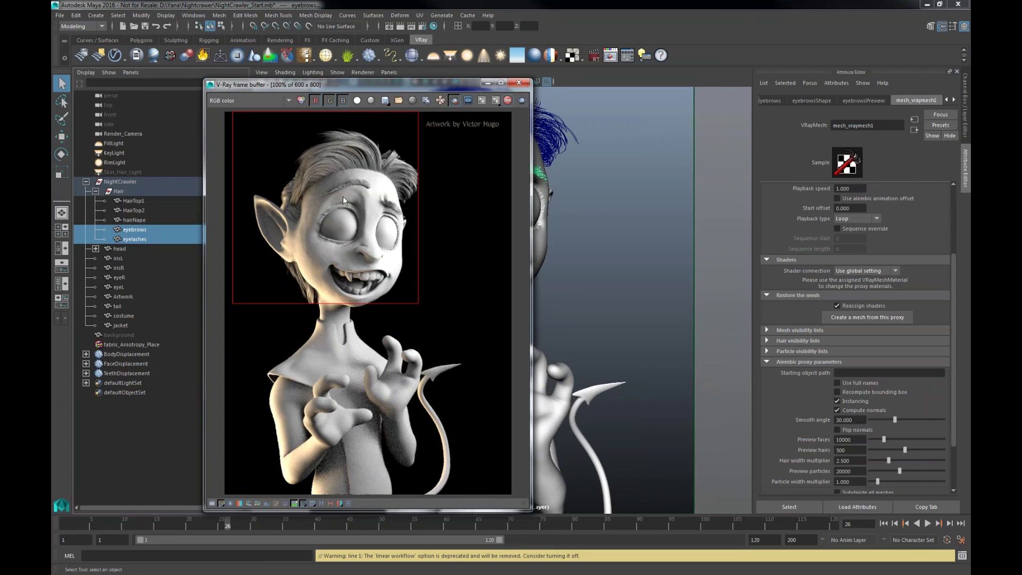
scroll(343, 196, up, 2)
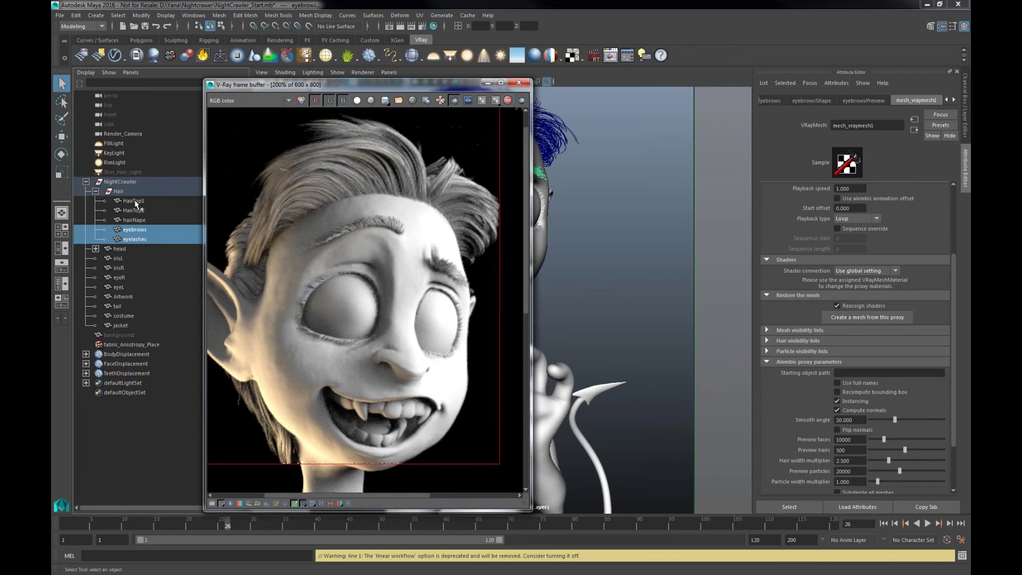
click(134, 201)
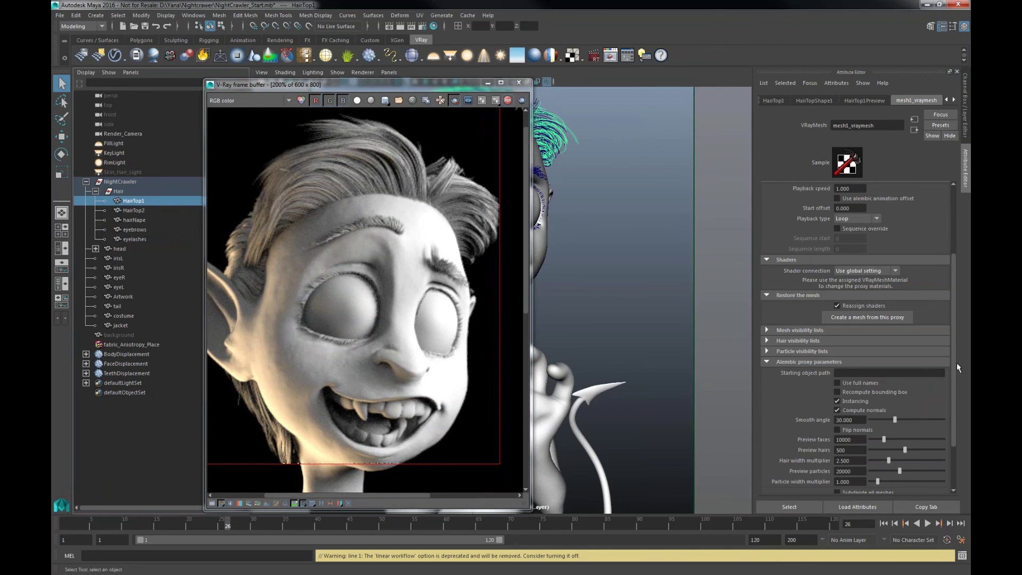
drag(955, 362, 951, 423)
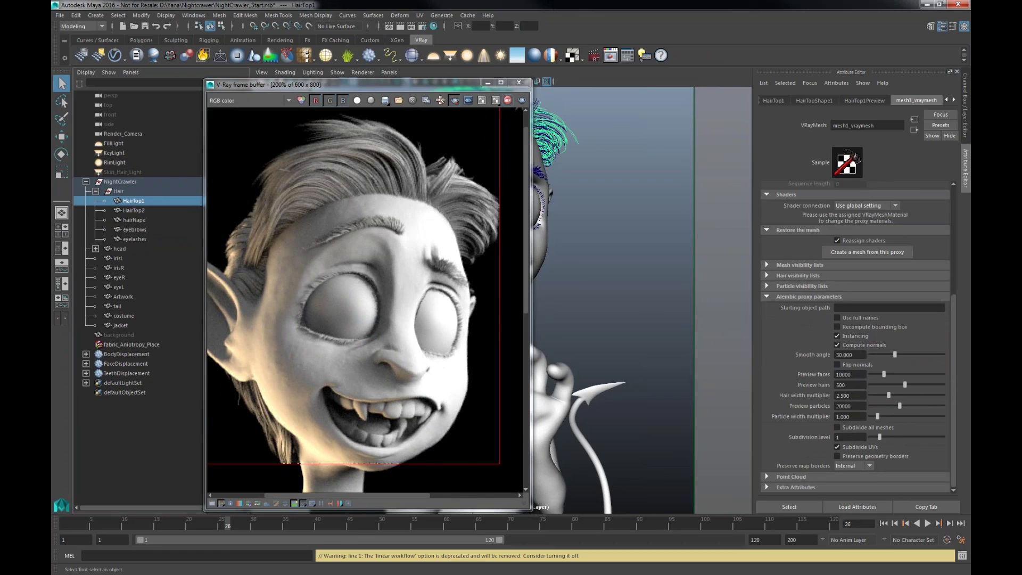
drag(862, 395, 750, 395)
text(1.5)
key(Return)
Set HairTop2's Hair width multiplier to 1.8
click(134, 210)
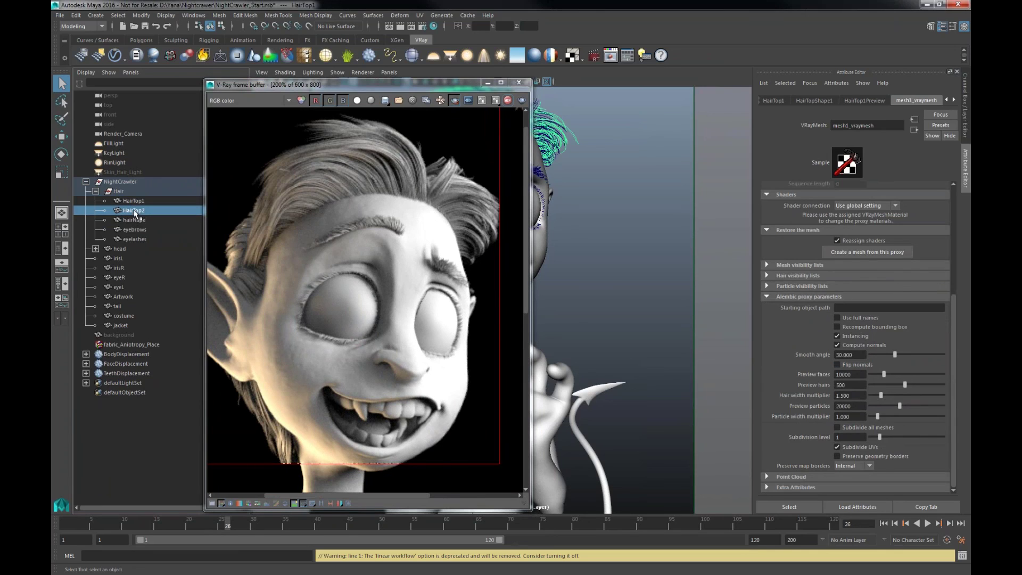
double_click(850, 396)
text(1.8)
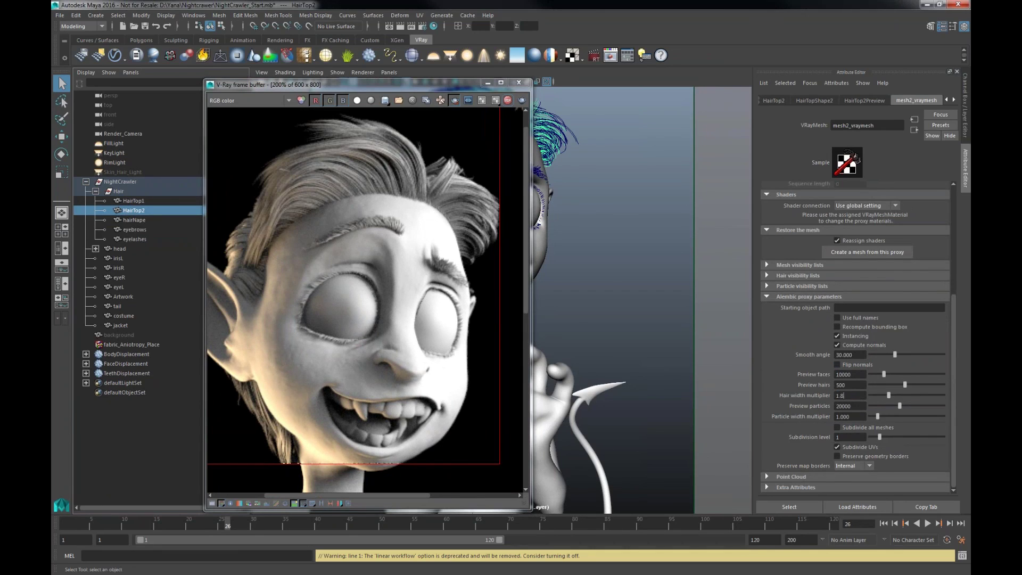
key(Return)
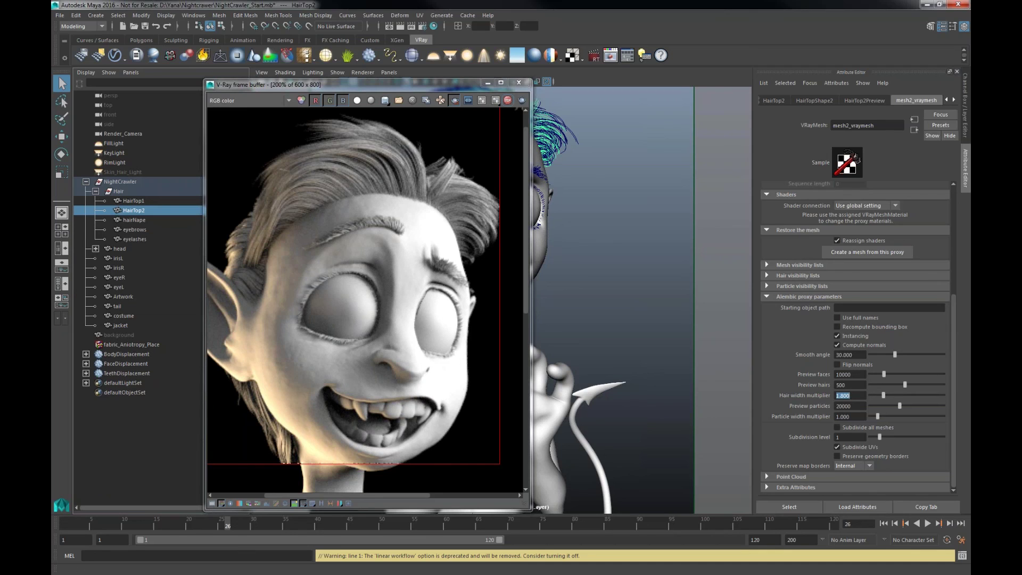
Set the Hair width multiplier of the hairNape proxy to 3
scroll(329, 283, down, 2)
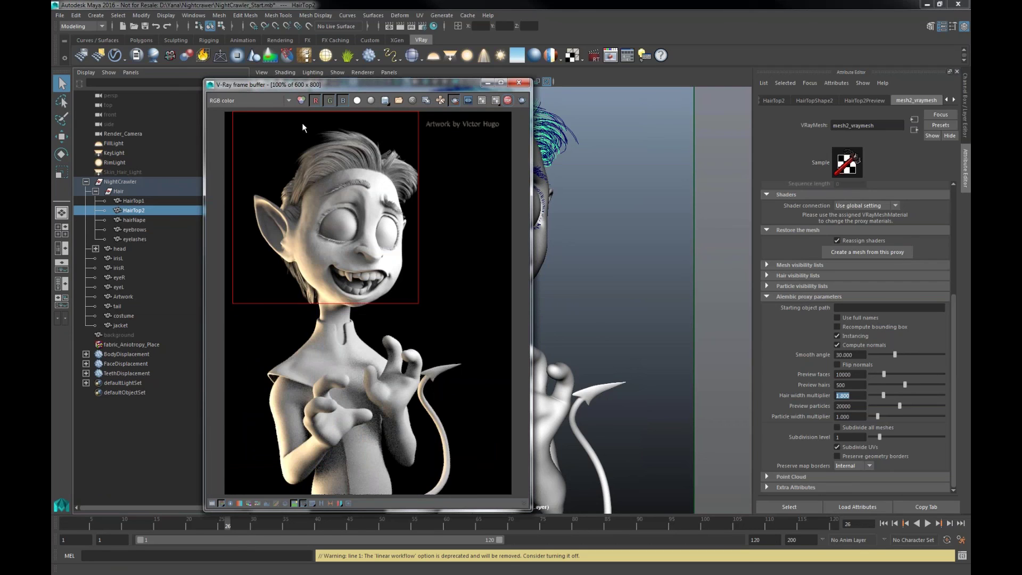
click(135, 219)
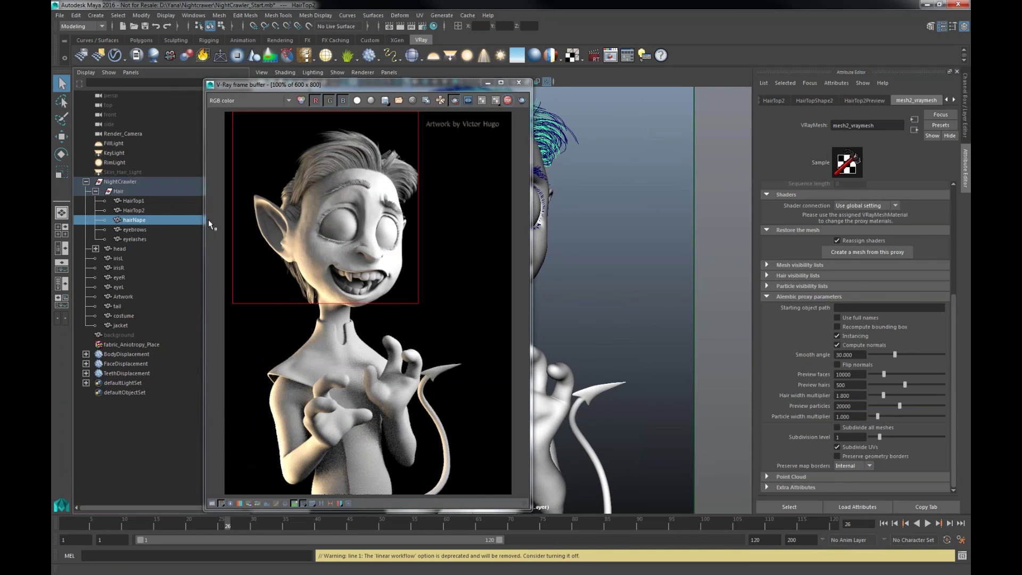
drag(491, 84, 389, 80)
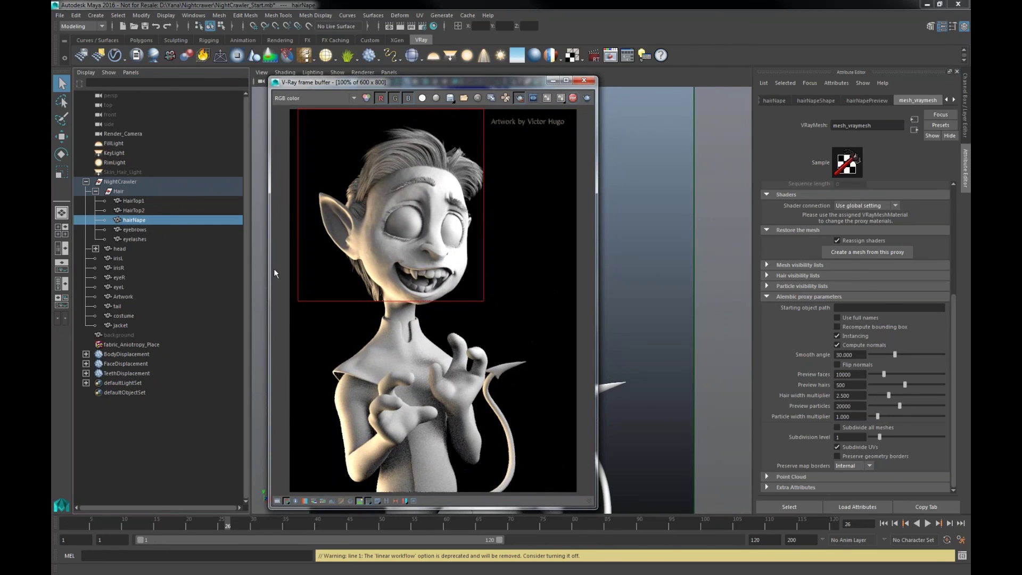
double_click(850, 396)
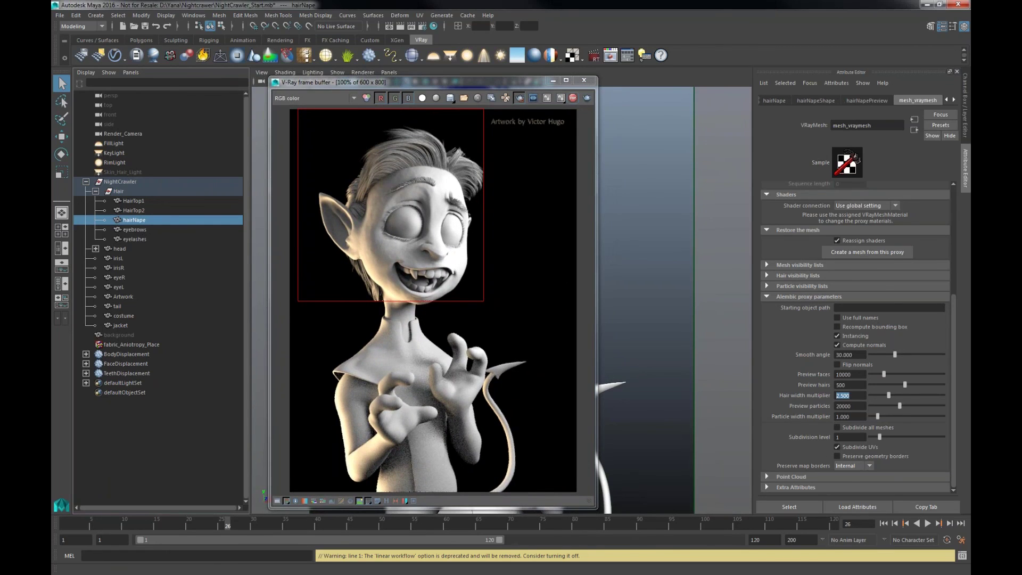
text(3)
key(Return)
Redraw the render region tightly around the character's eye on the ear side to check the eyelashes
scroll(377, 222, up, 1)
middle_drag(377, 222, 382, 240)
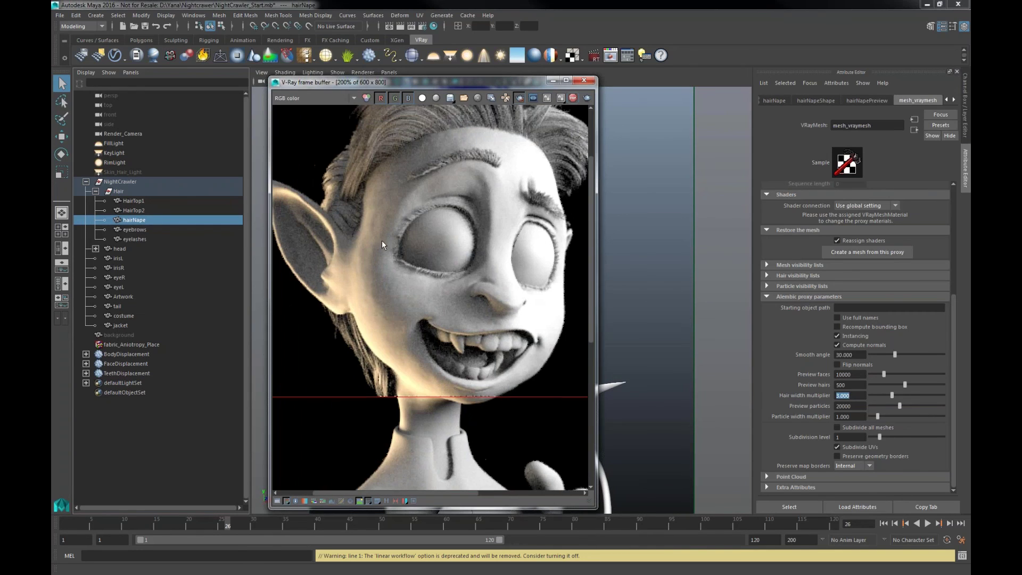
drag(388, 195, 449, 325)
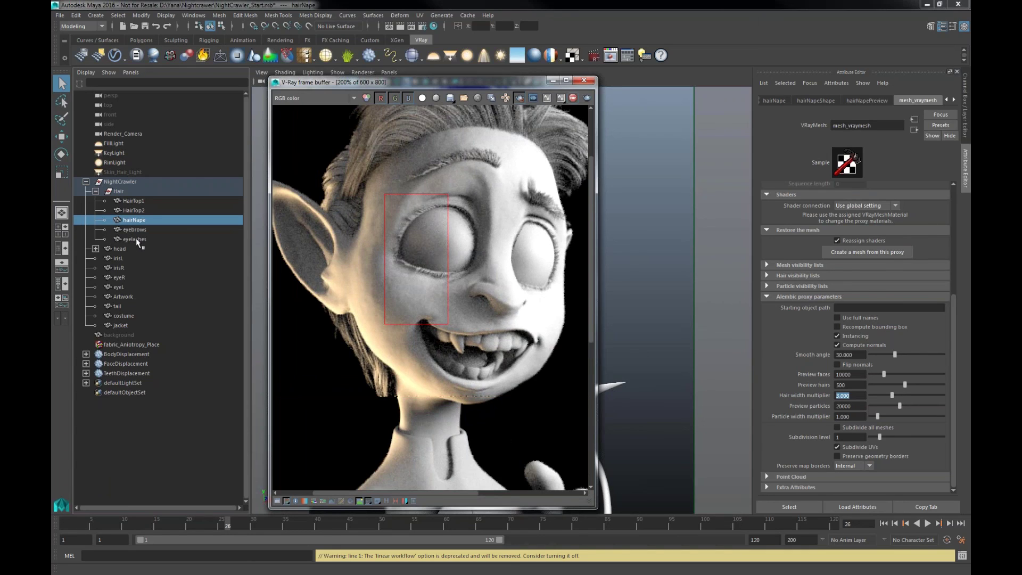
Test the eyelashes proxy with a Hair width multiplier of 10 and settle it on 1.8
click(135, 239)
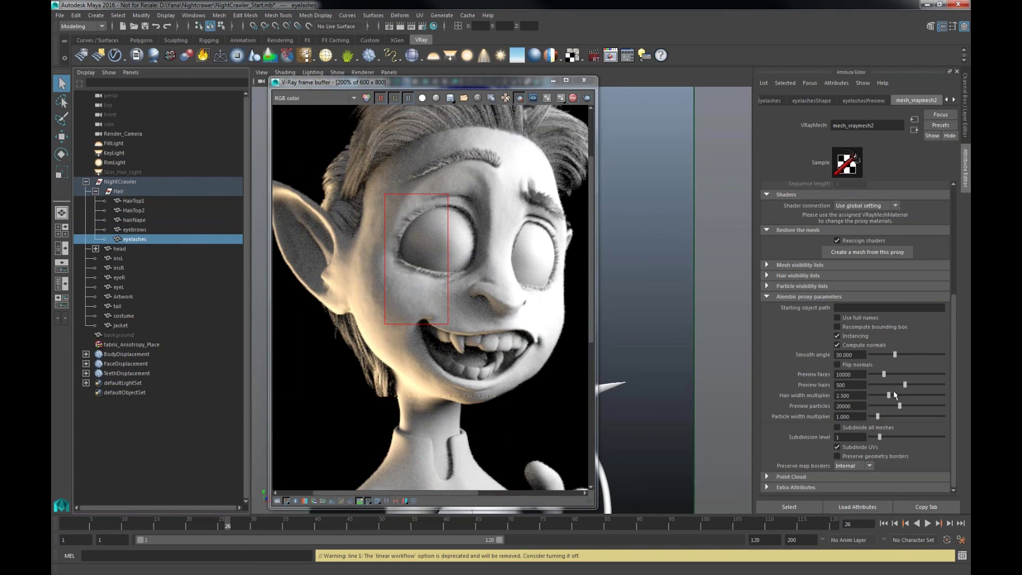
drag(896, 395, 947, 396)
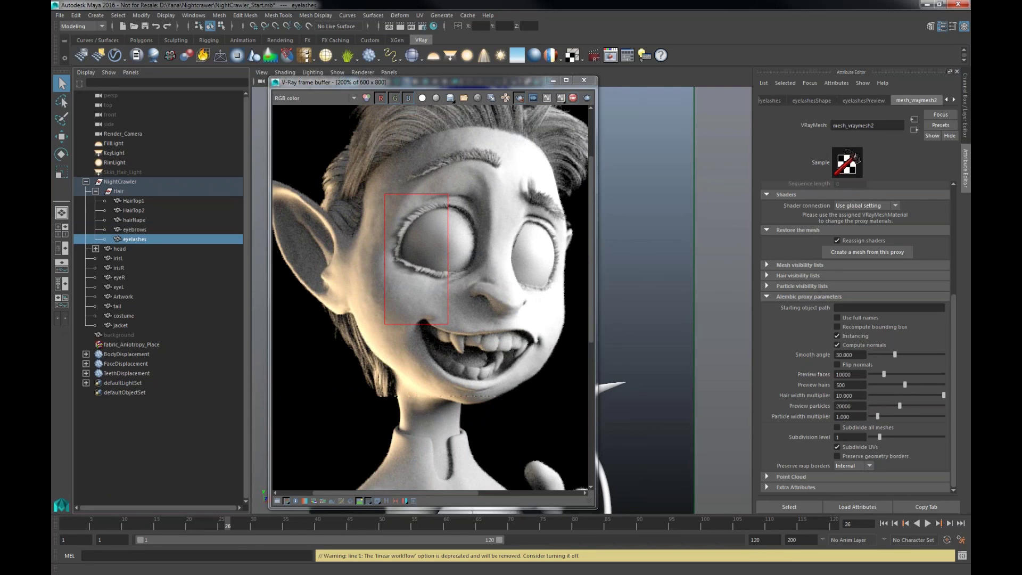
double_click(847, 396)
text(1.8)
key(Return)
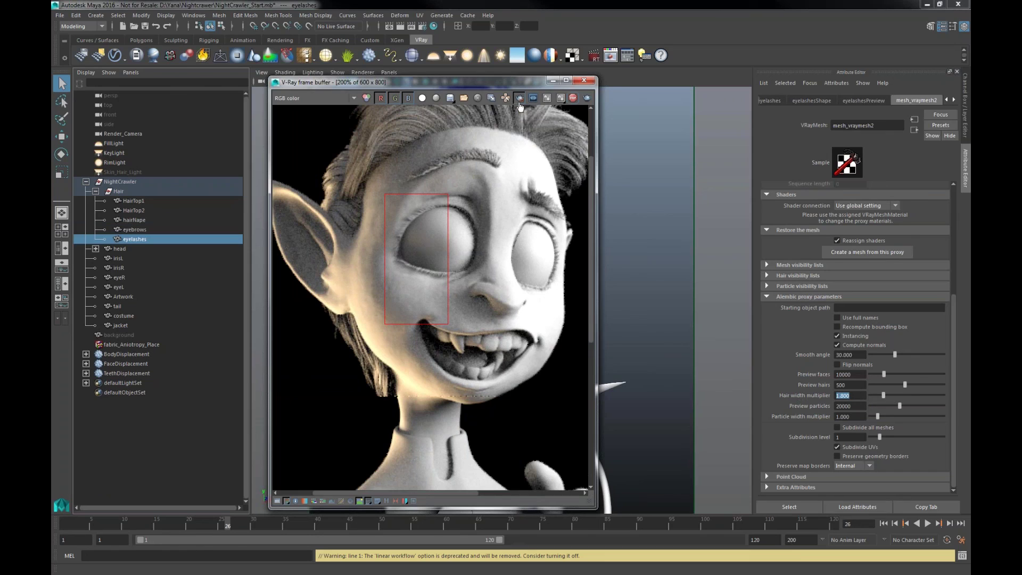
Redraw the render region to cover the whole head with its hair and inspect the rendered hair up close
scroll(434, 276, down, 2)
drag(318, 116, 494, 318)
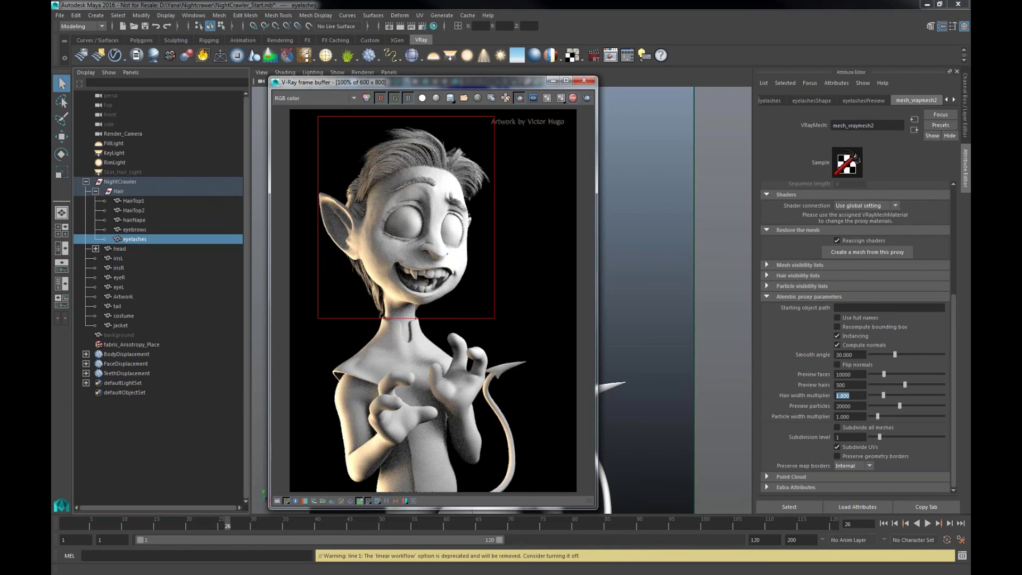
drag(339, 86, 260, 90)
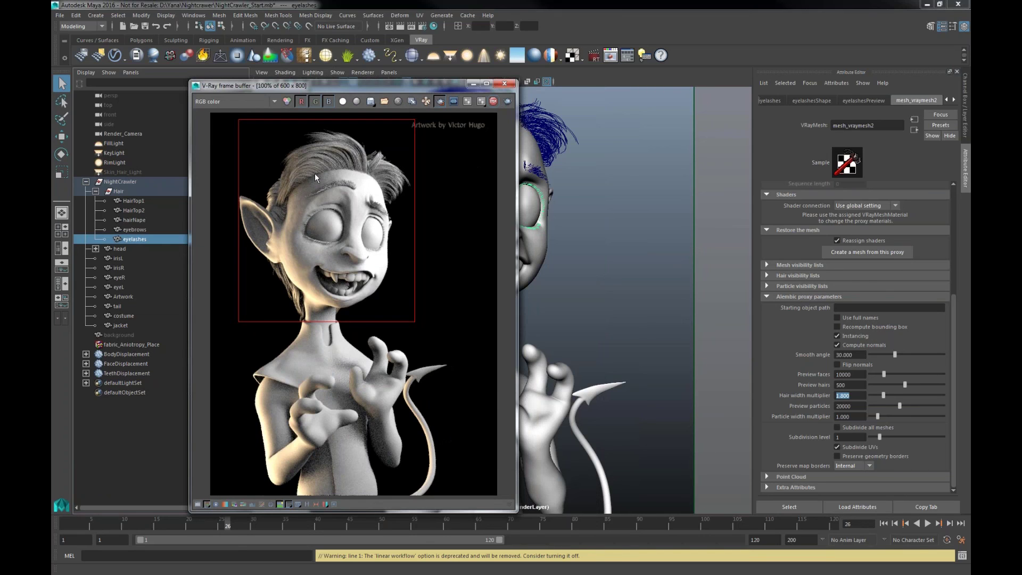
scroll(315, 173, up, 2)
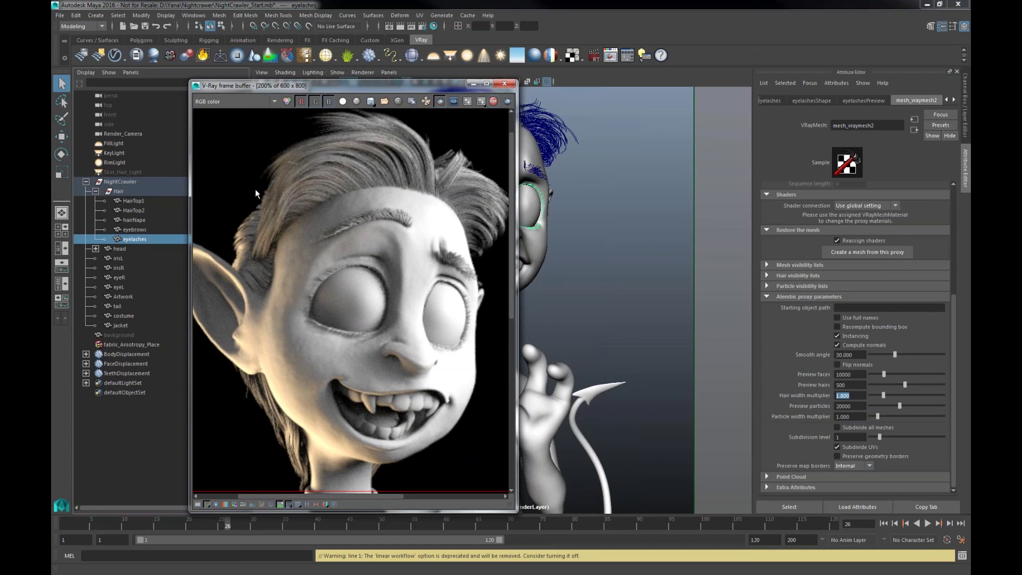
middle_drag(312, 198, 305, 211)
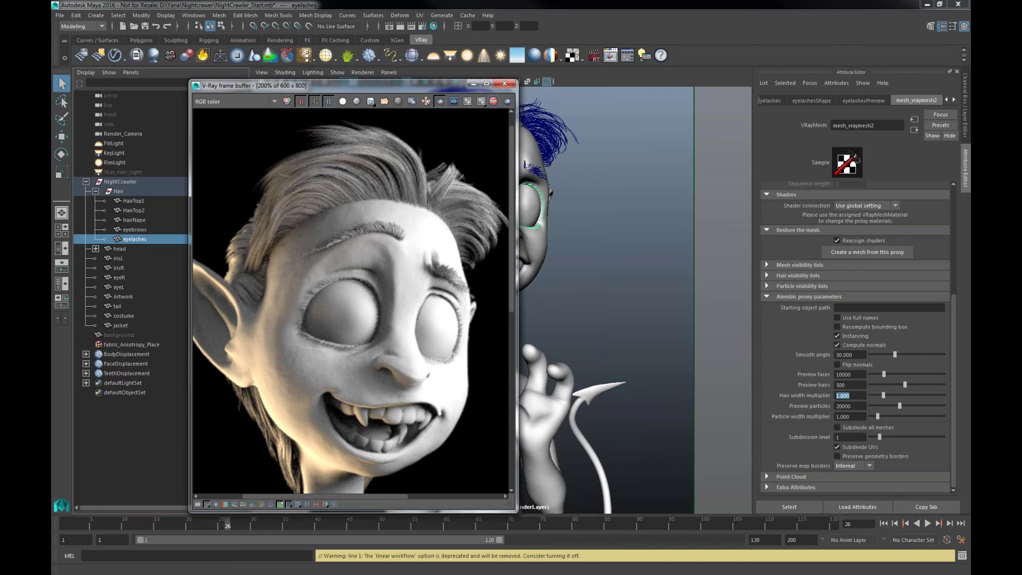
Assign a new VRay Mtl Hair 3 material to all five hair proxies and inspect the rendered hair up close
shift+click(130, 201)
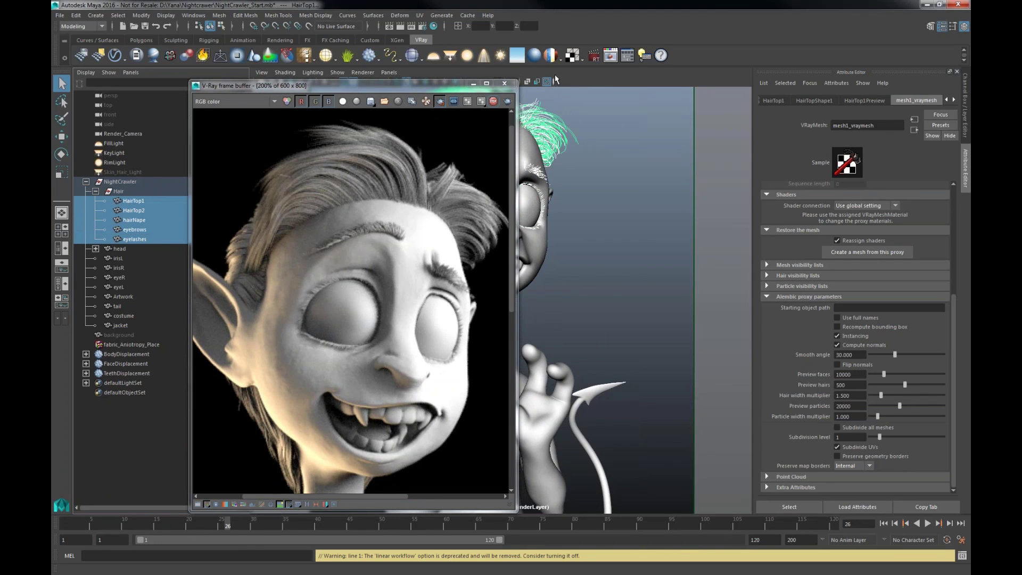
right_click(552, 56)
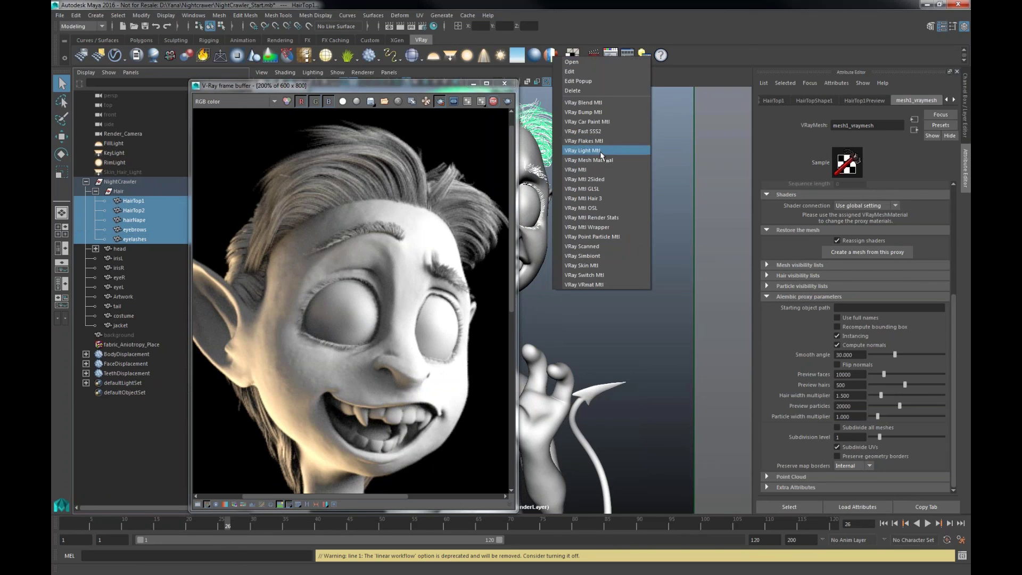
click(609, 198)
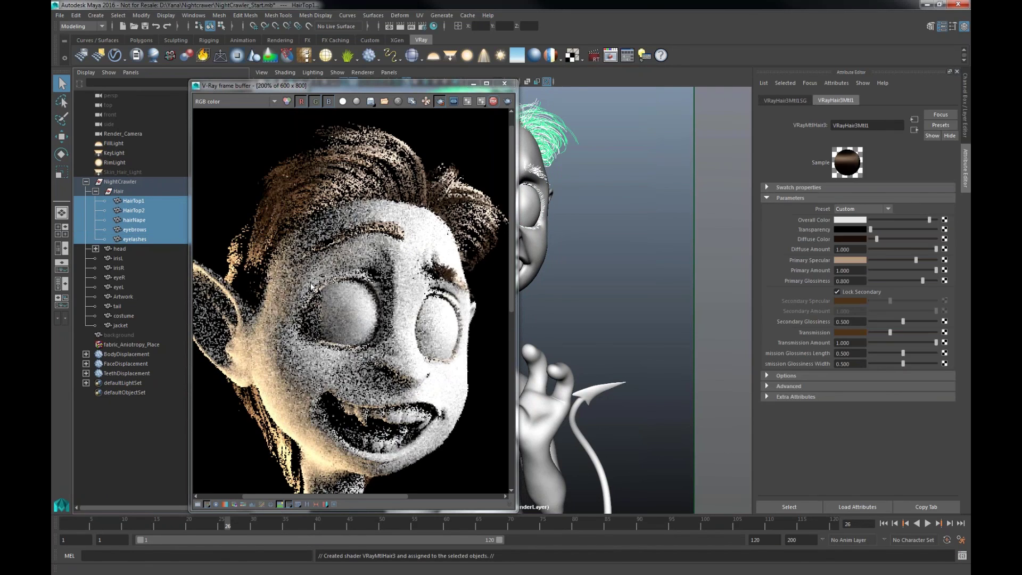
double_click(310, 282)
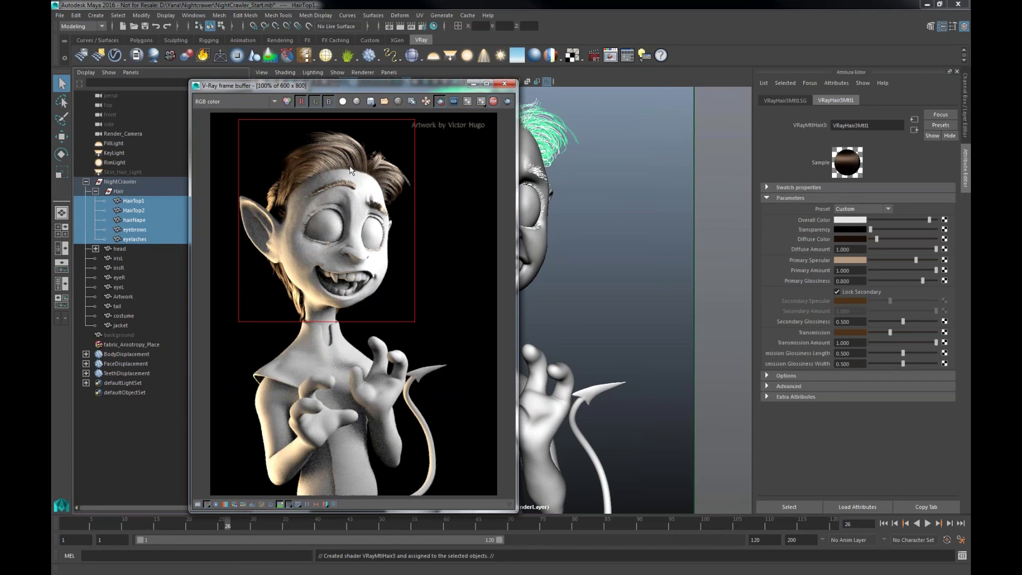
scroll(350, 171, up, 2)
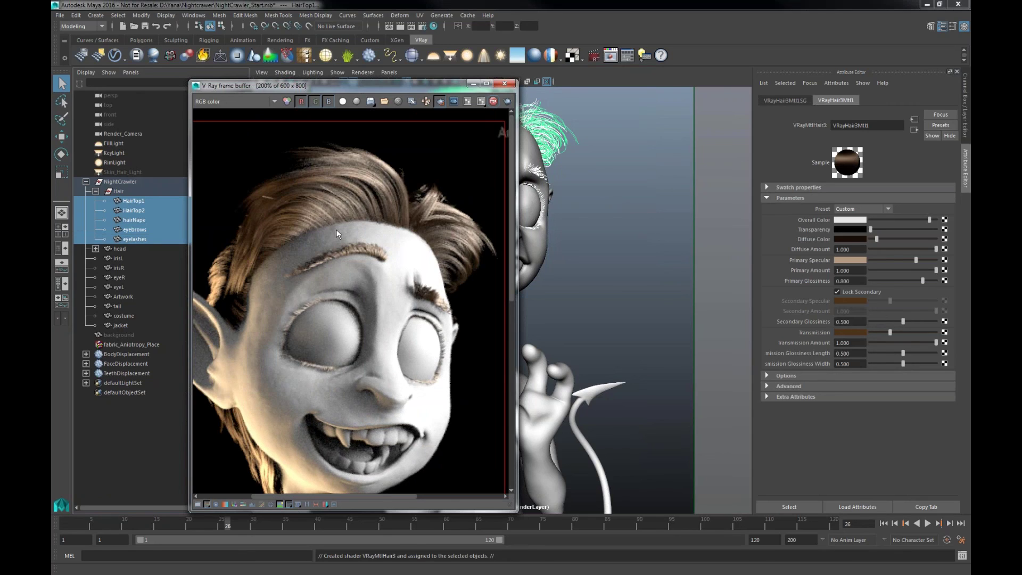
mouse_move(336, 229)
middle_down()
mouse_move(360, 221)
mouse_move(340, 225)
middle_up()
scroll(366, 204, down, 2)
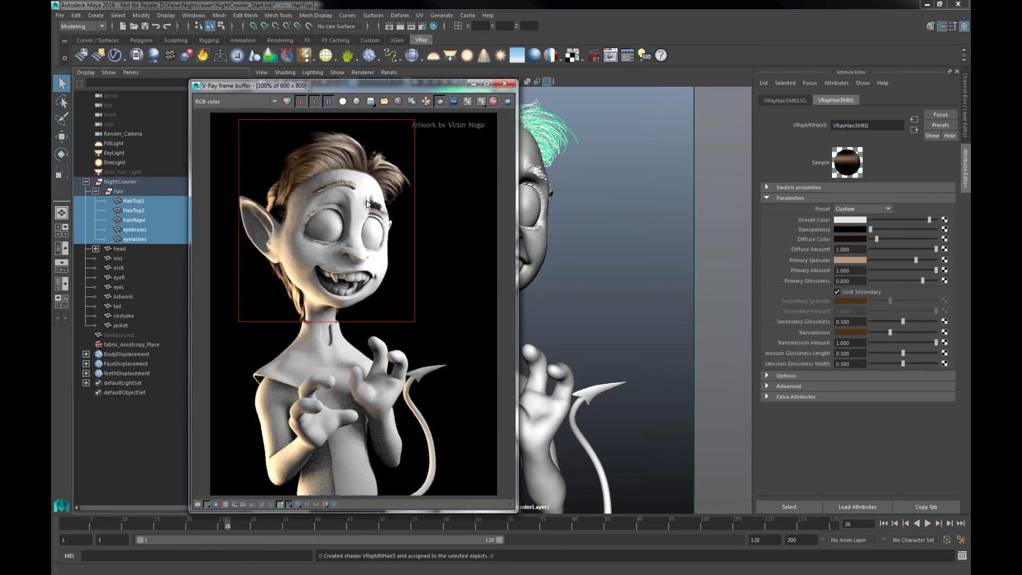
Add the new hair material to the Hair graph in the Hypershade and arrange the Hypershade beside the V-Ray frame buffer
click(434, 26)
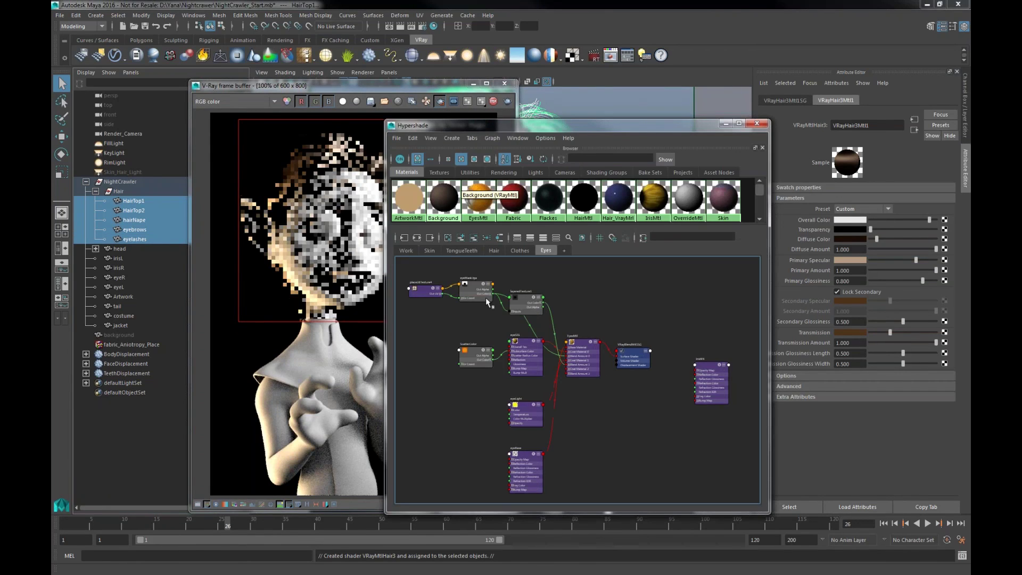
click(430, 251)
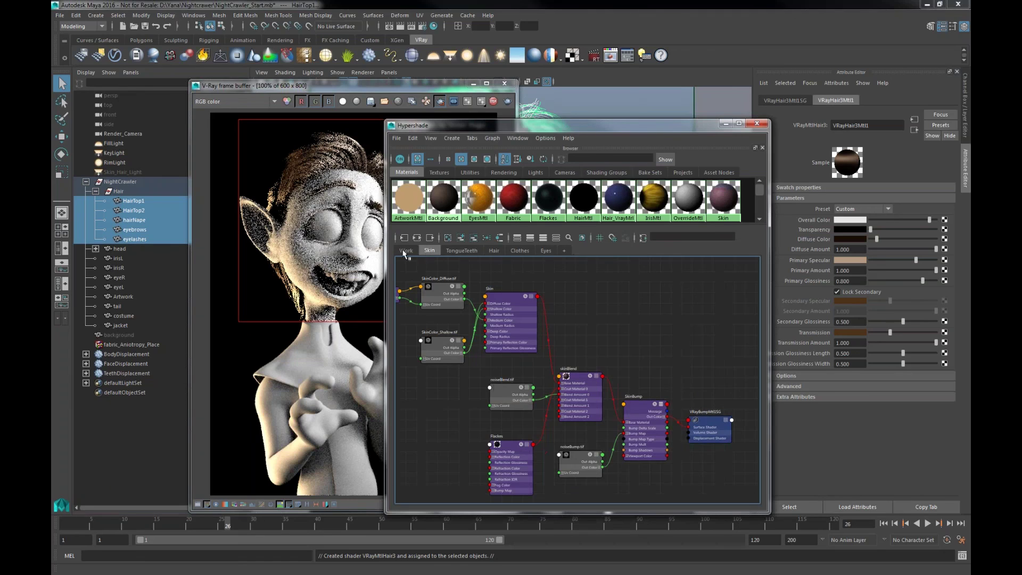
click(491, 250)
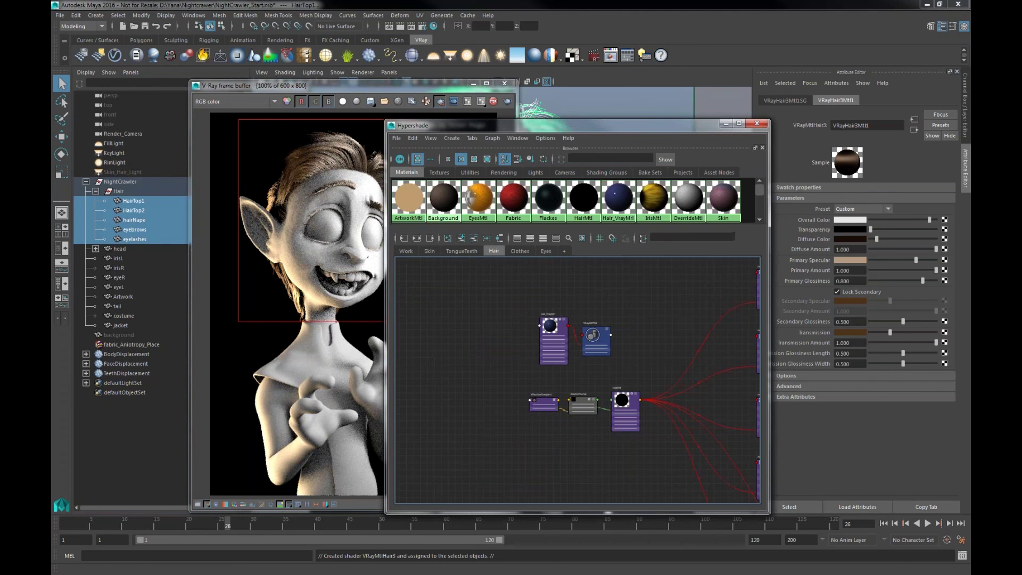
drag(491, 228, 491, 322)
middle_drag(443, 244, 568, 385)
scroll(545, 436, up, 3)
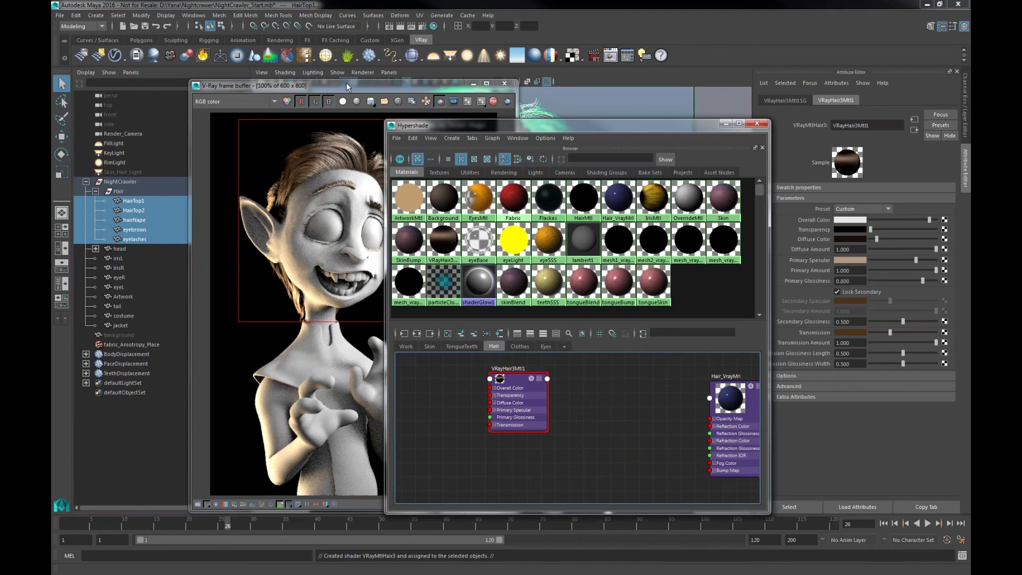
drag(346, 84, 243, 85)
drag(452, 126, 446, 110)
alt+middle_drag(536, 410, 519, 428)
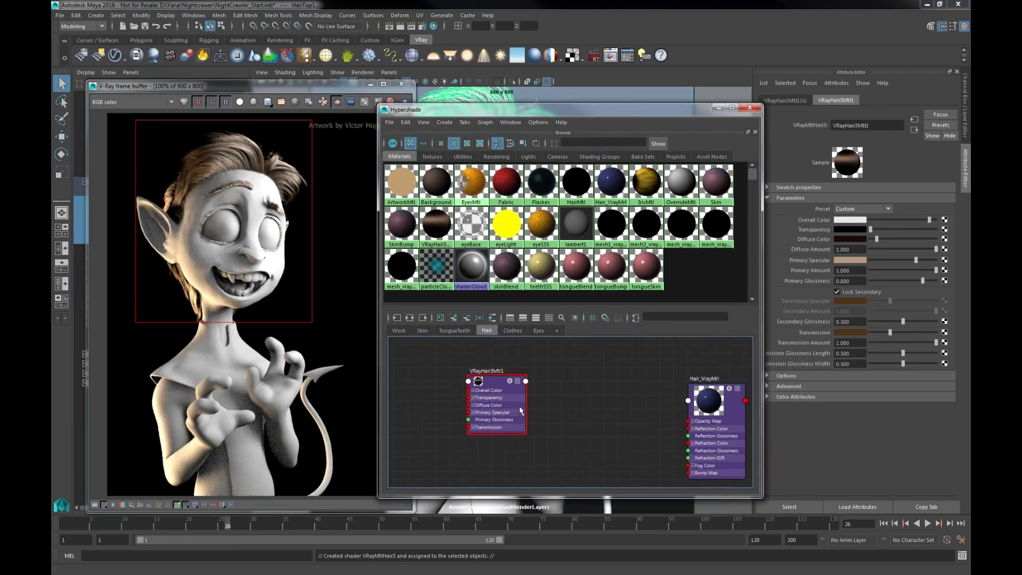
Try the Red (matted) preset on the hair material, switch it to Blond (shiny) and slightly brighten its Diffuse Color
click(868, 210)
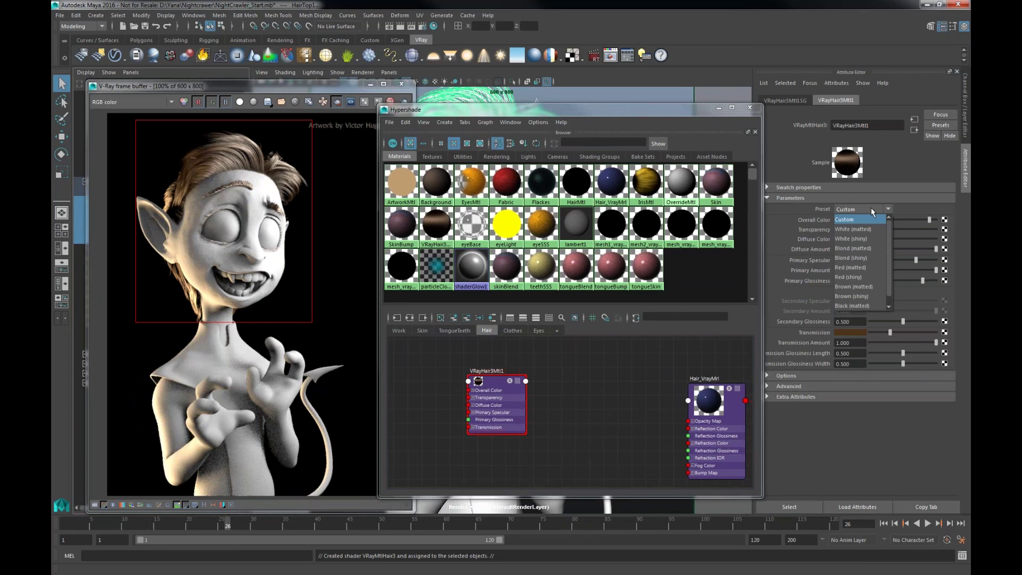
click(861, 267)
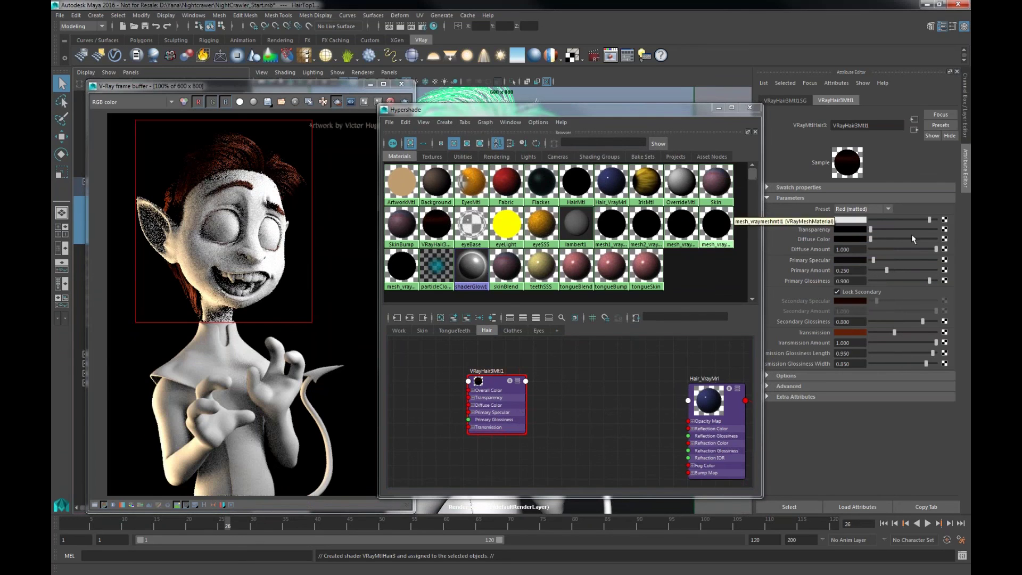
click(870, 208)
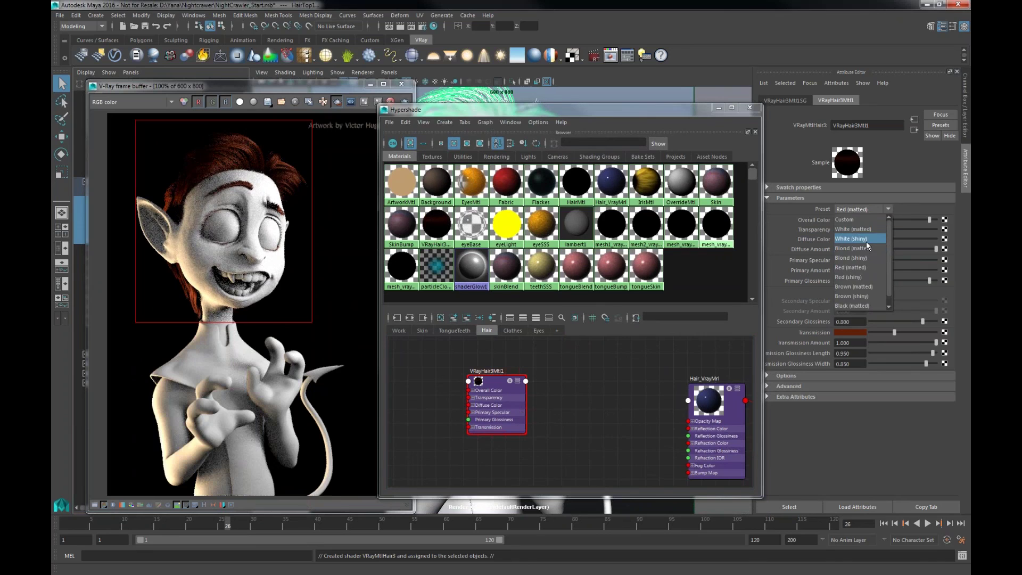
click(871, 258)
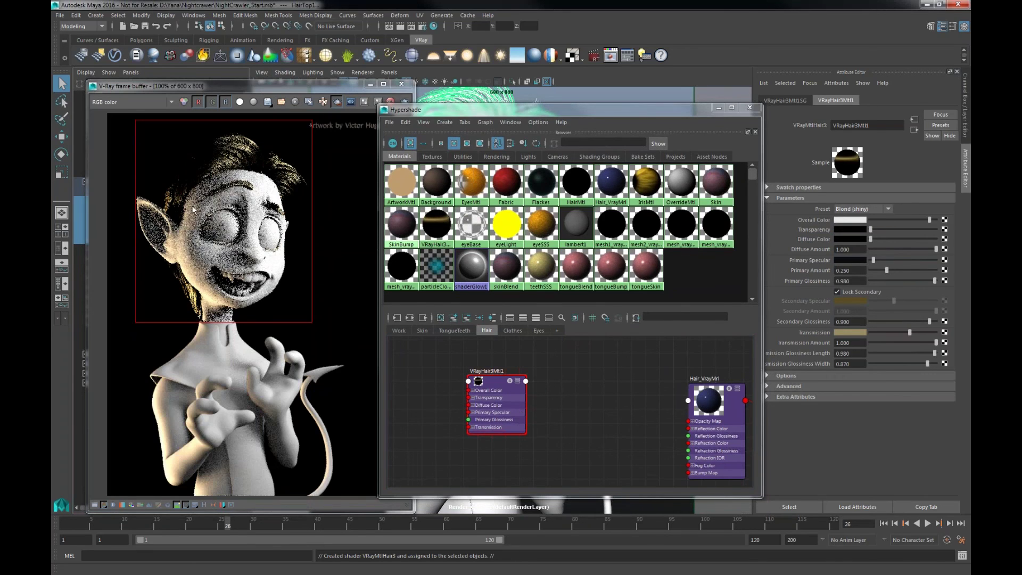
drag(871, 240, 878, 243)
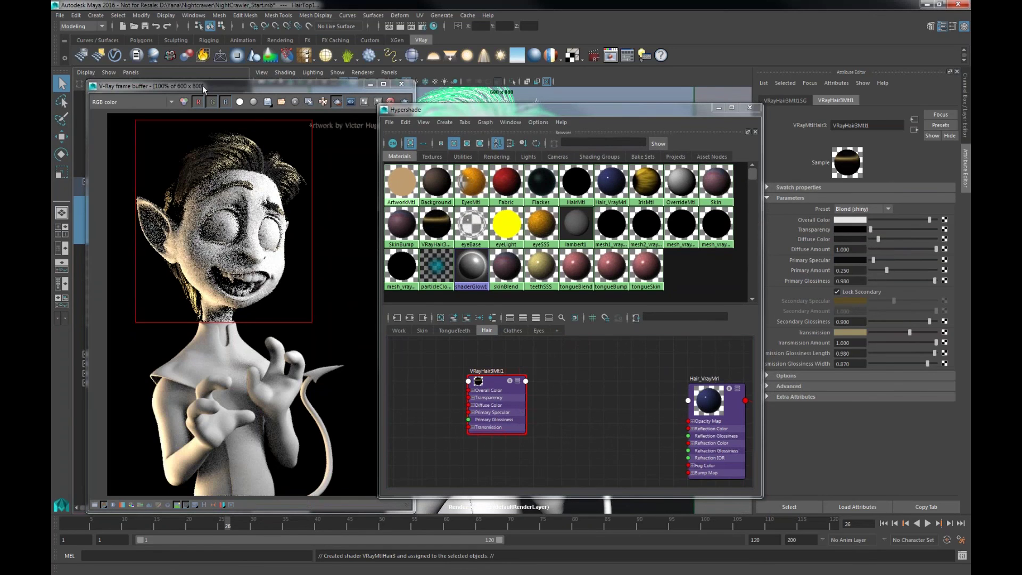
Enable the Skin_Hair_Light and keep the V-Ray frame buffer in view to compare the hair lighting
drag(202, 86, 289, 88)
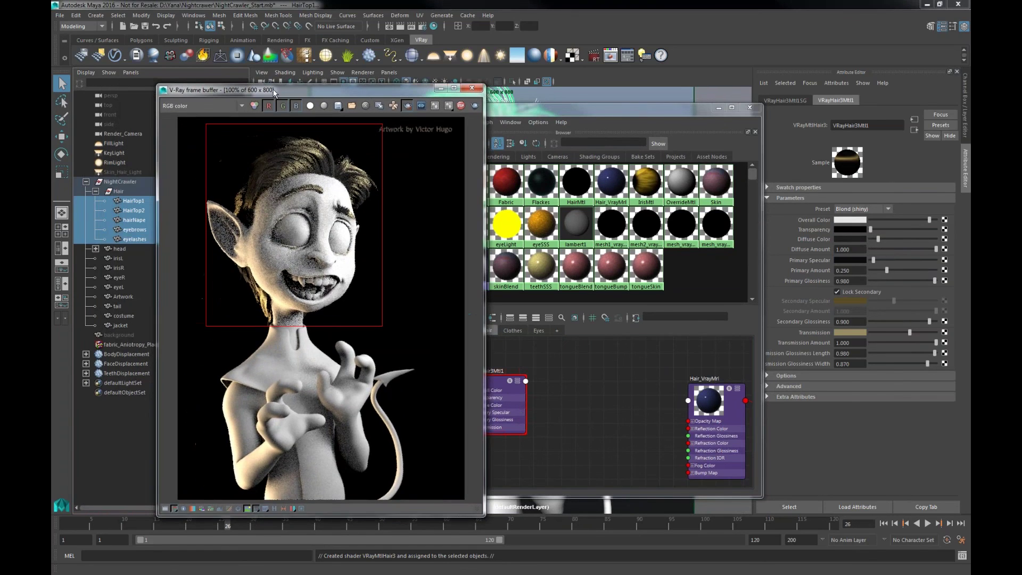
click(128, 171)
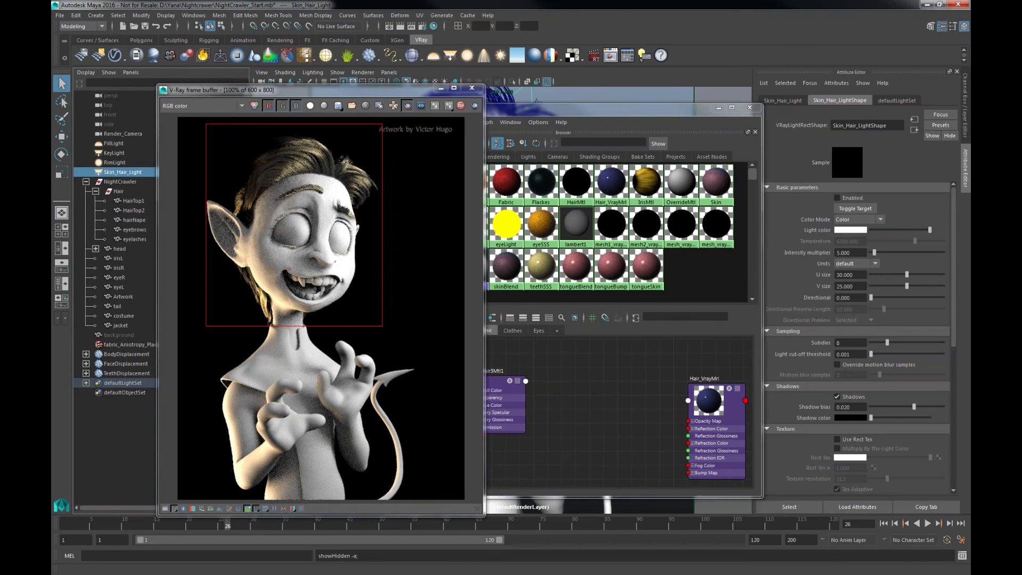
click(837, 198)
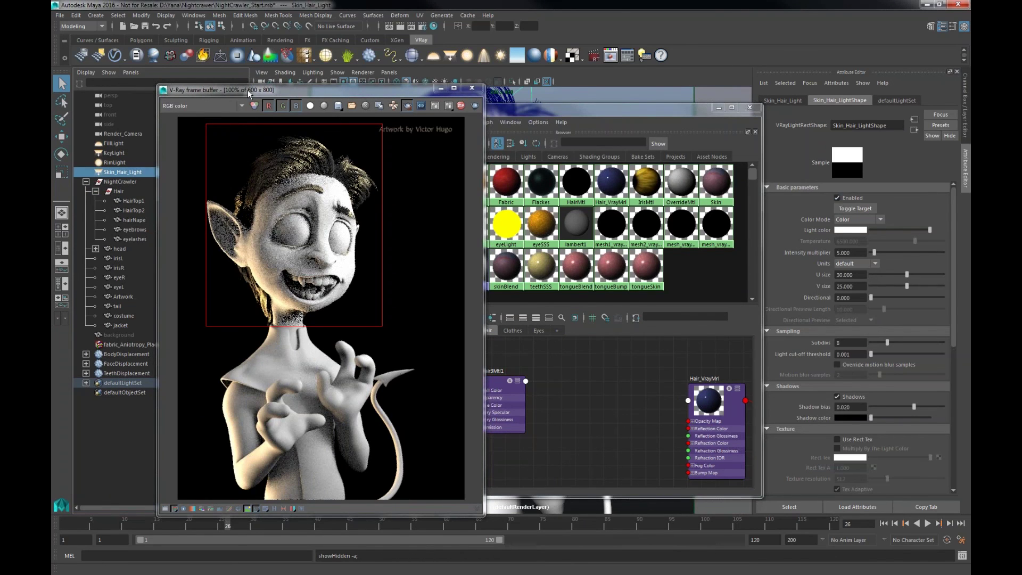
drag(260, 90, 208, 102)
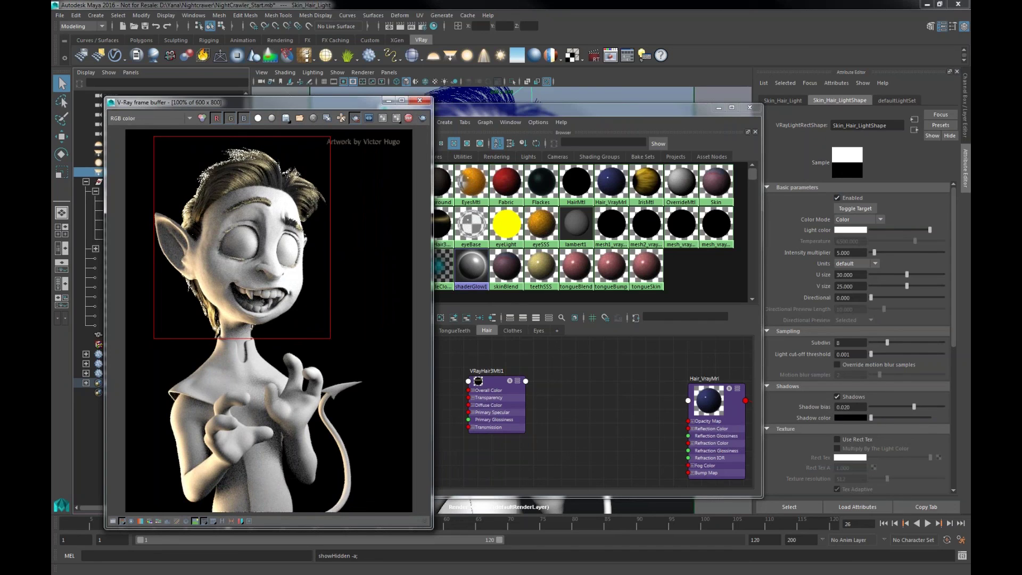
Set the hair material's Transmission to a more saturated gold, brighten its Primary Specular and raise Primary Amount to 0.341
click(500, 403)
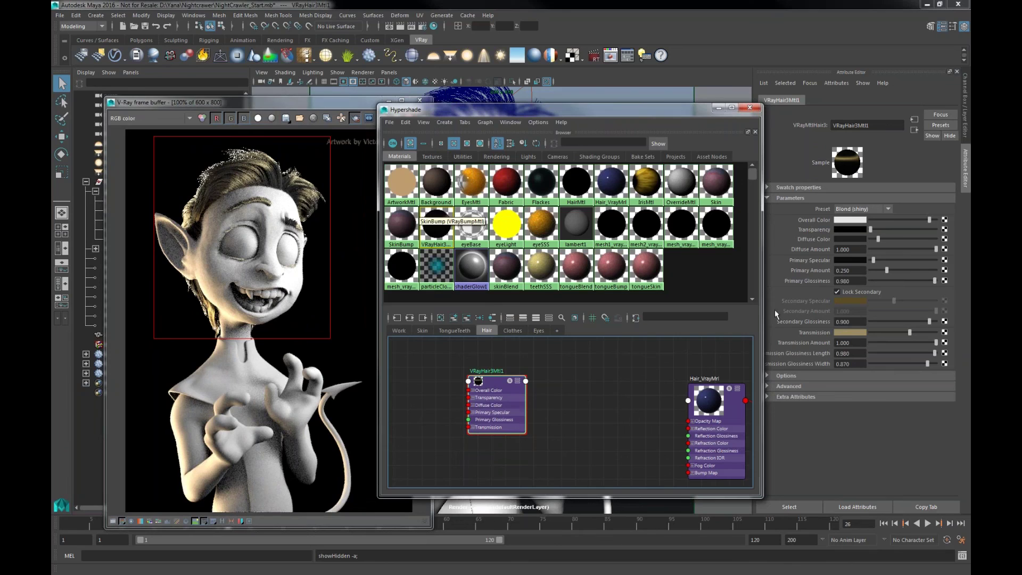
click(850, 332)
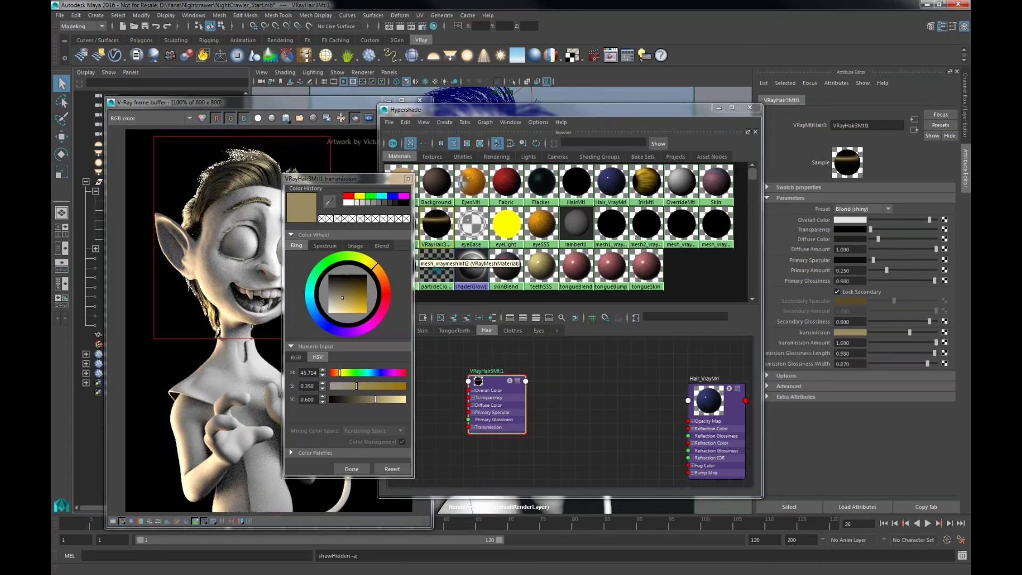
drag(347, 297, 359, 297)
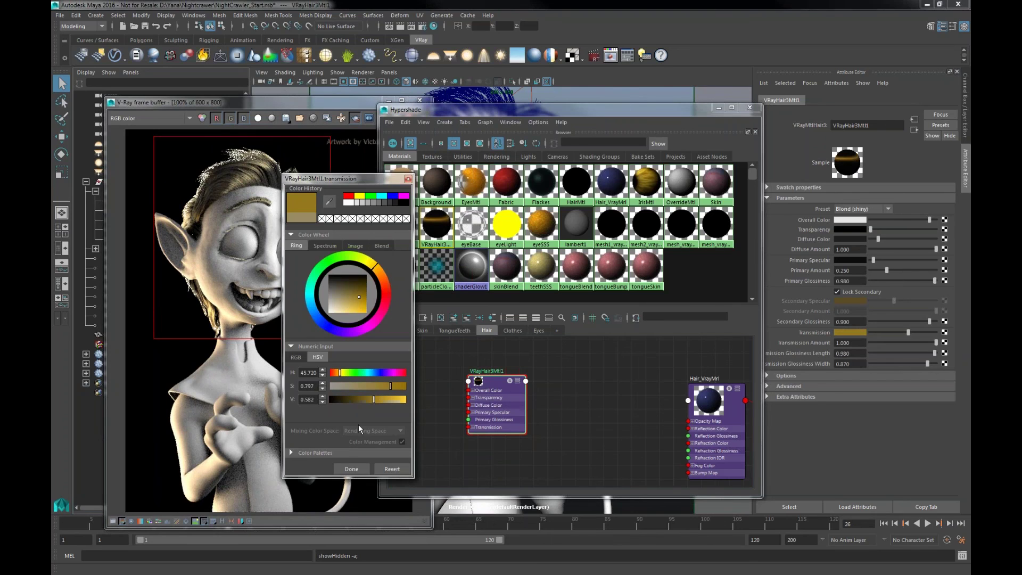
click(349, 468)
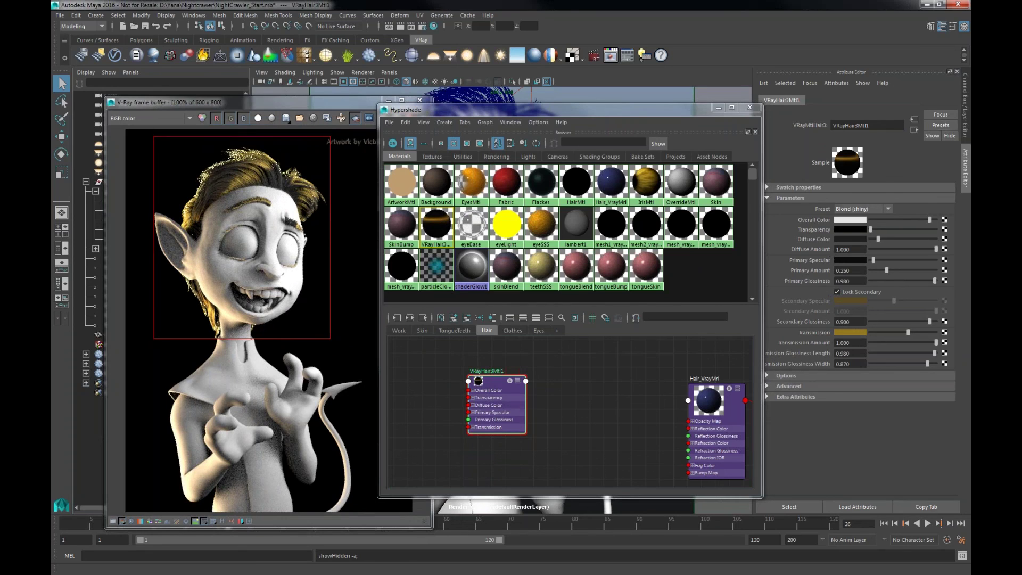
drag(886, 272, 883, 260)
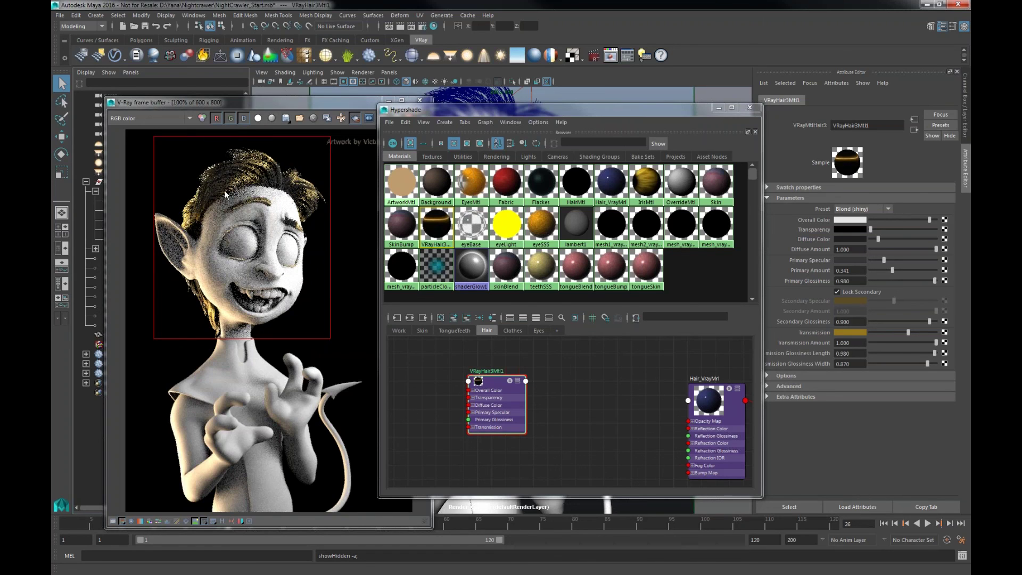
Create a Ramp texture node in the Hair graph of the Hypershade
alt+middle_drag(478, 381, 564, 383)
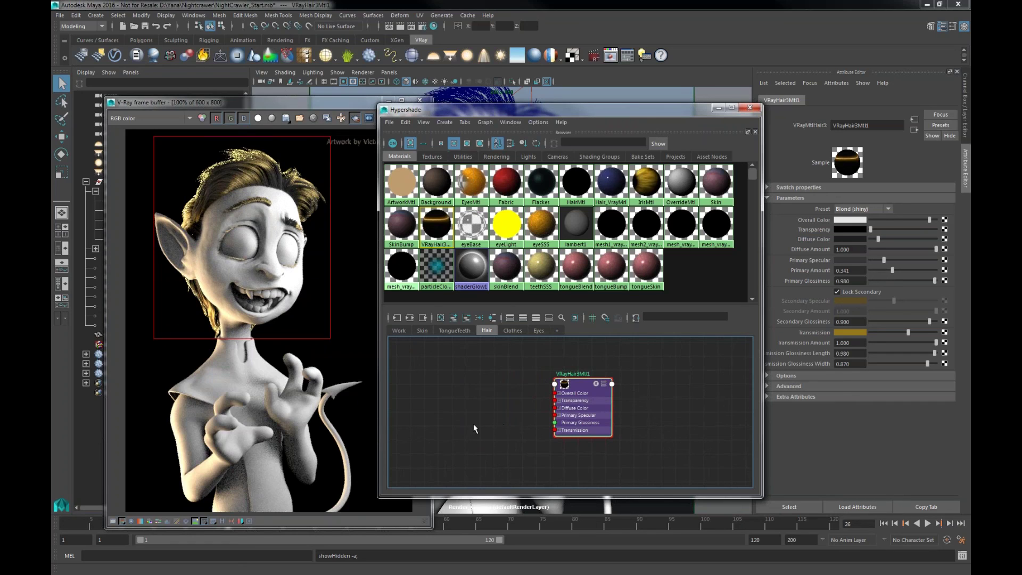
right_drag(474, 423, 477, 383)
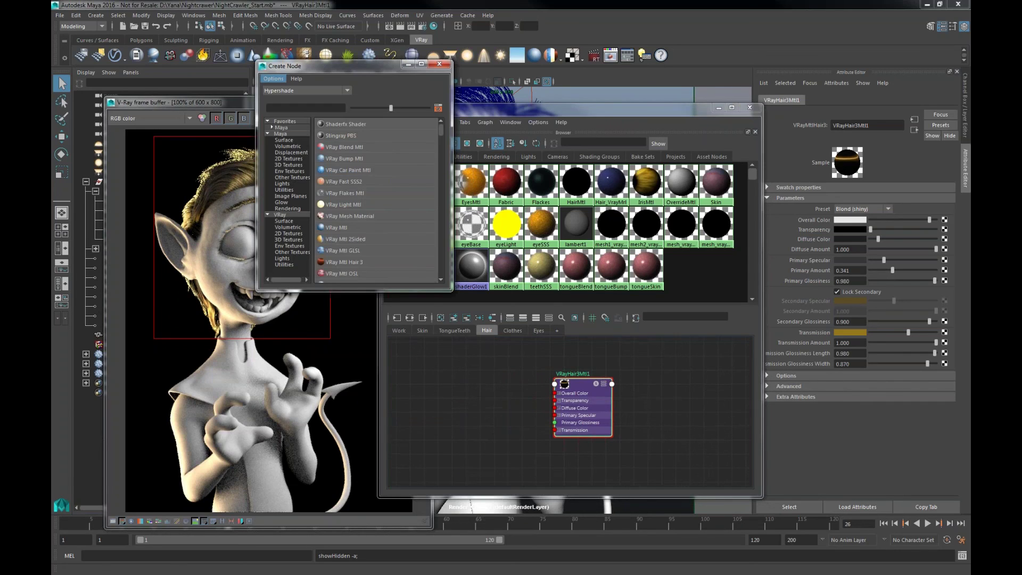
text(ramp)
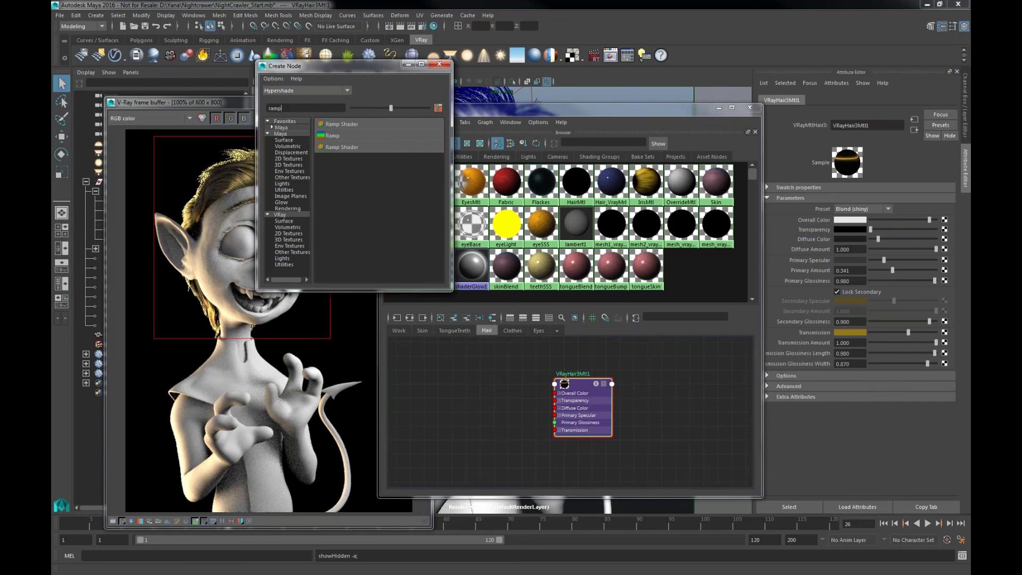
click(333, 135)
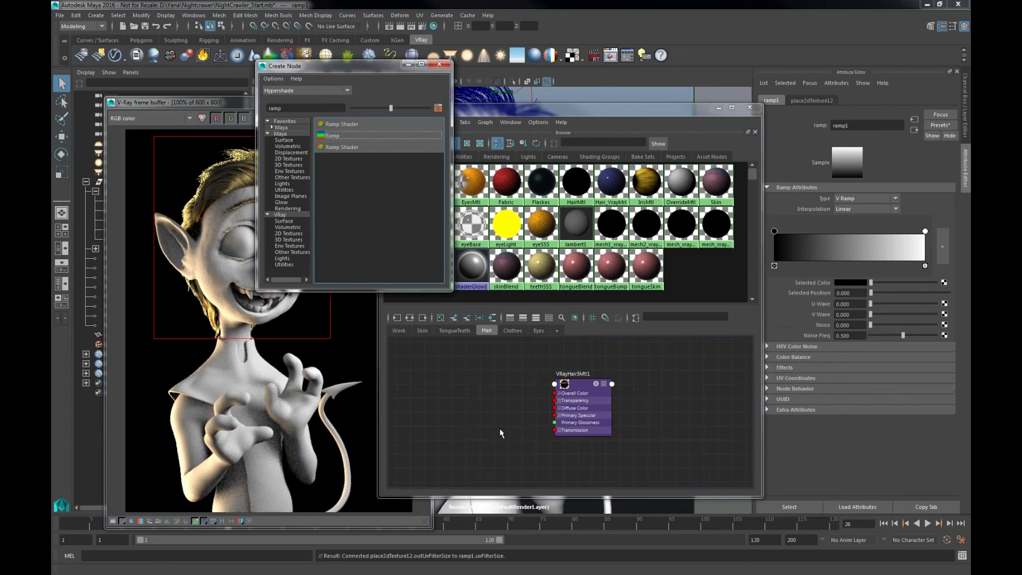
Create a VRay Hair Sampler node in the Hair graph and close the node creation window
key(BackSpace)
key(BackSpace)
key(BackSpace)
key(BackSpace)
text(h)
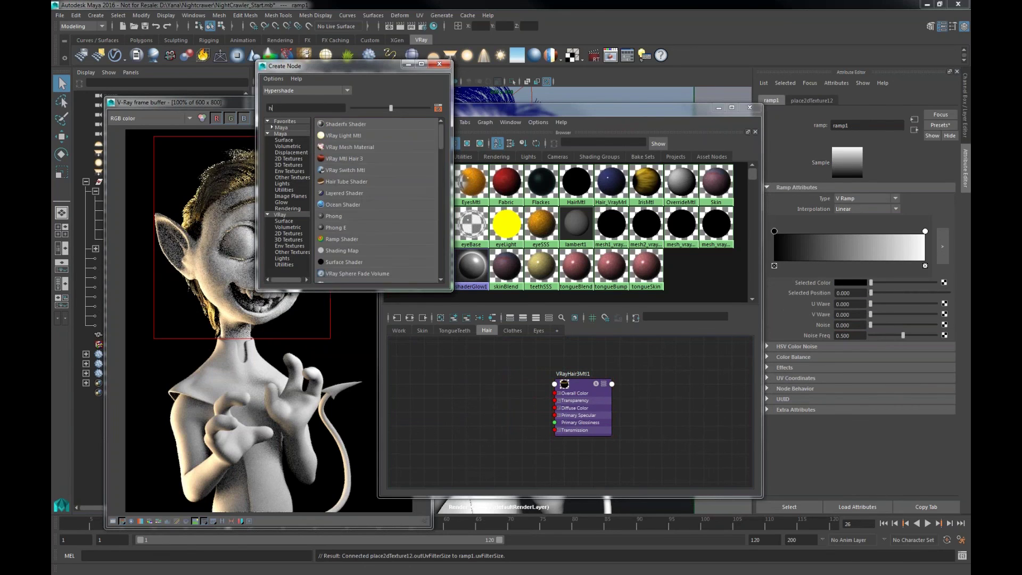
text(air)
click(347, 147)
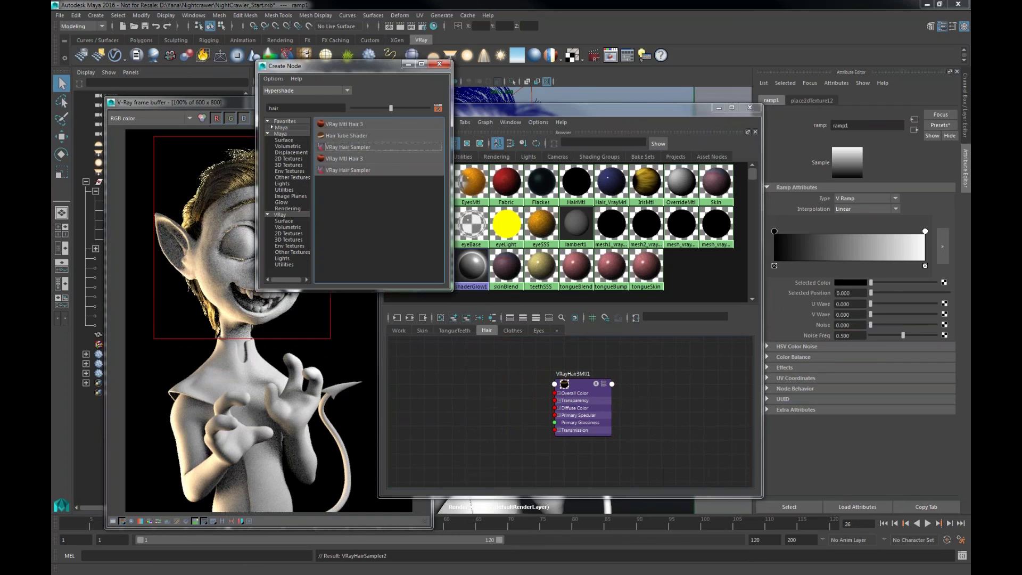
click(440, 64)
Find the new ramp, its 2D placement node and the hair sampler in the Hair graph and bring them beside the hair material
alt+middle_drag(639, 415, 570, 388)
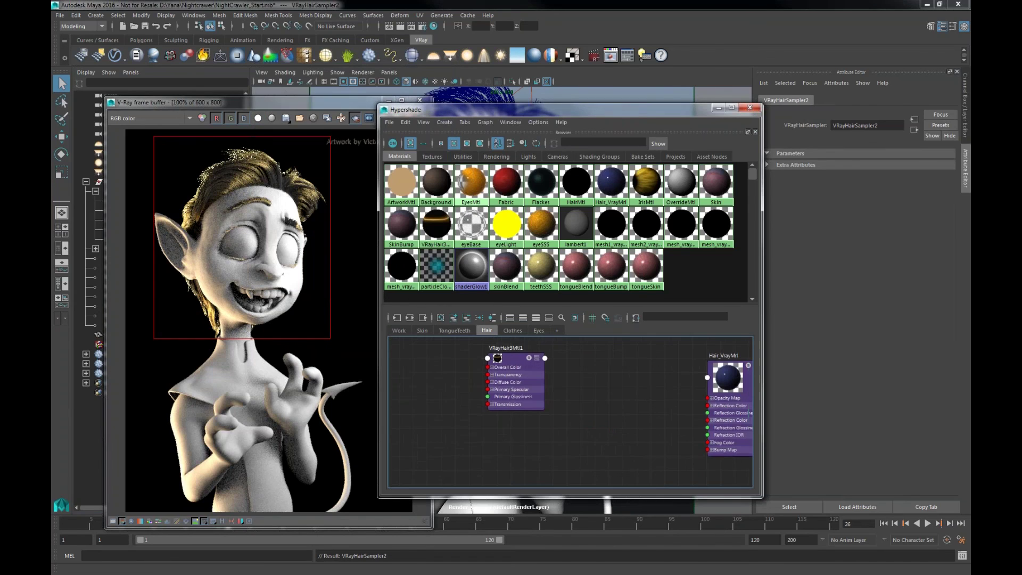
scroll(573, 390, down, 5)
scroll(672, 424, down, 3)
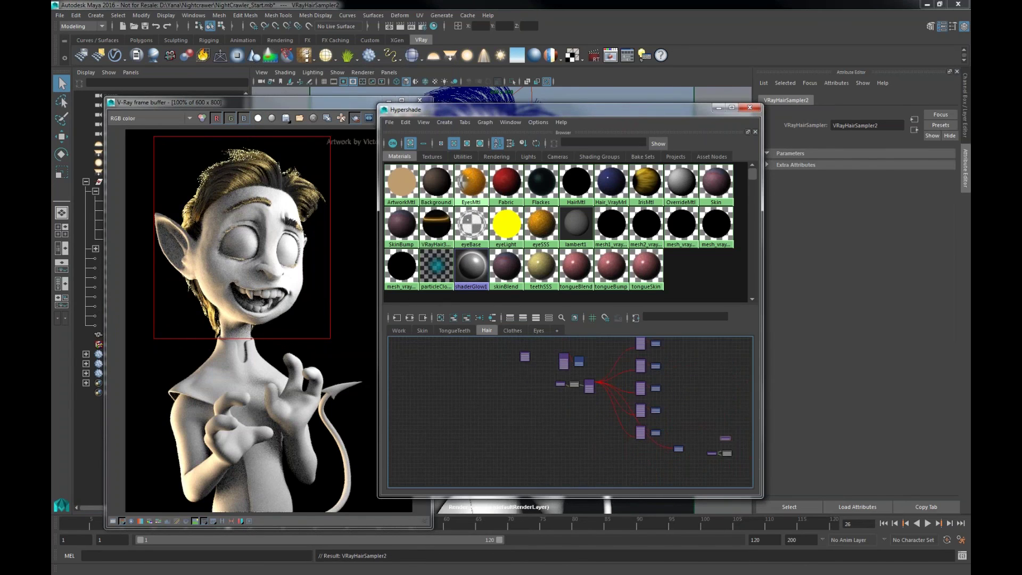
click(726, 440)
scroll(612, 433, up, 6)
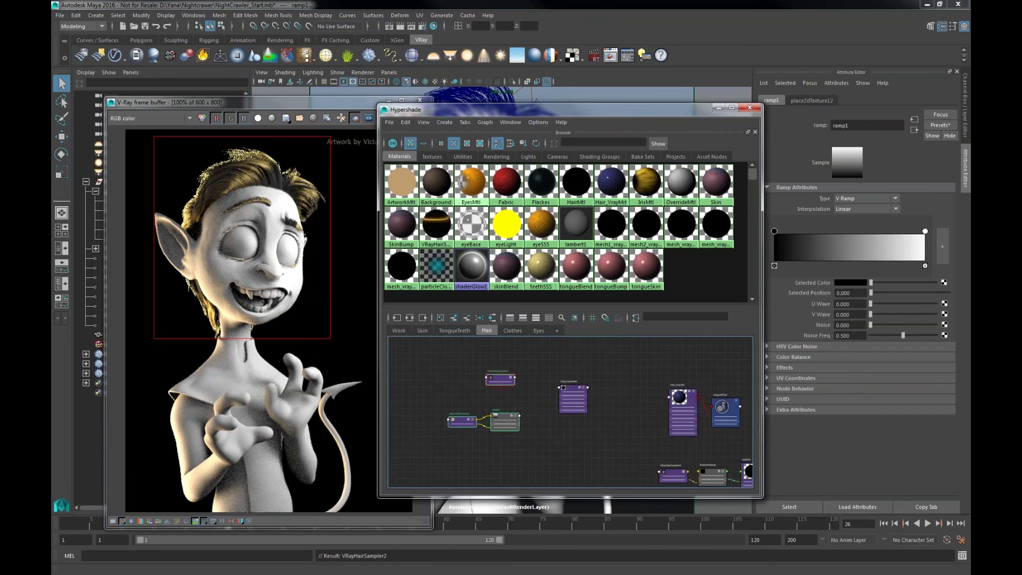
Delete the ramp's place2dTexture node and line up the hair sampler and ramp ahead of the hair material
scroll(525, 412, down, 3)
alt+middle_drag(525, 411, 538, 376)
click(414, 437)
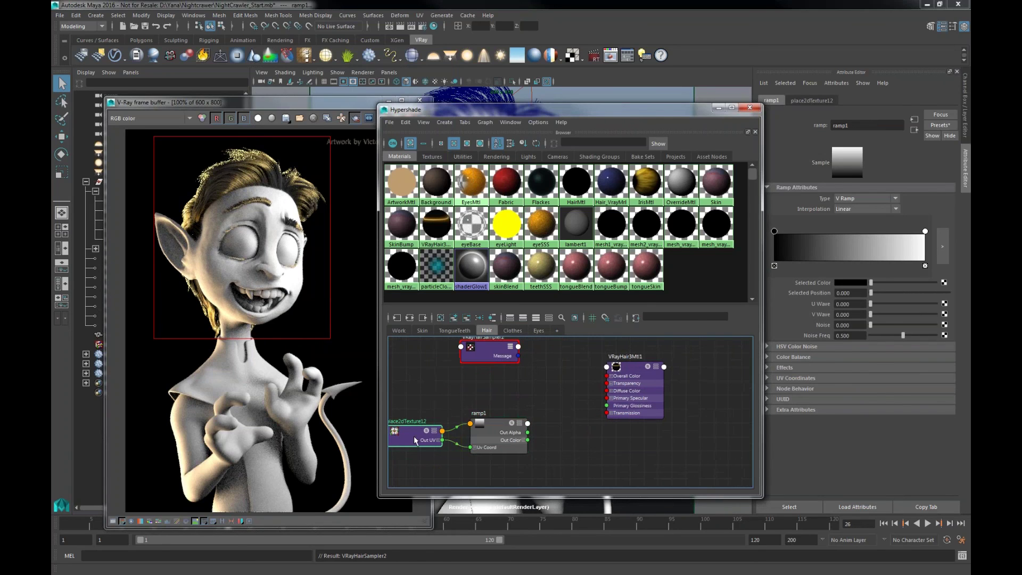
key(Delete)
drag(500, 433, 568, 385)
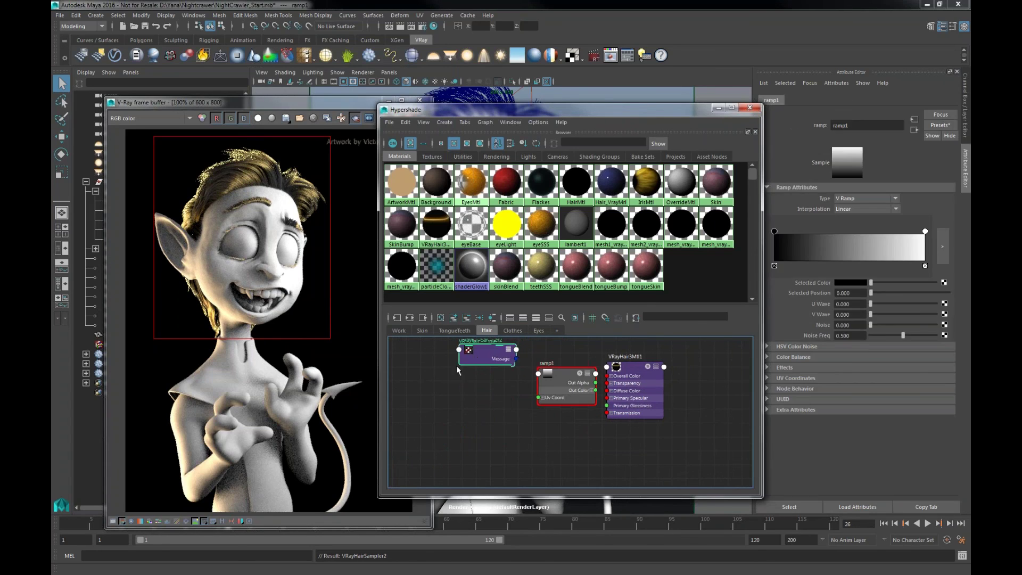
drag(477, 355, 433, 388)
drag(545, 386, 530, 388)
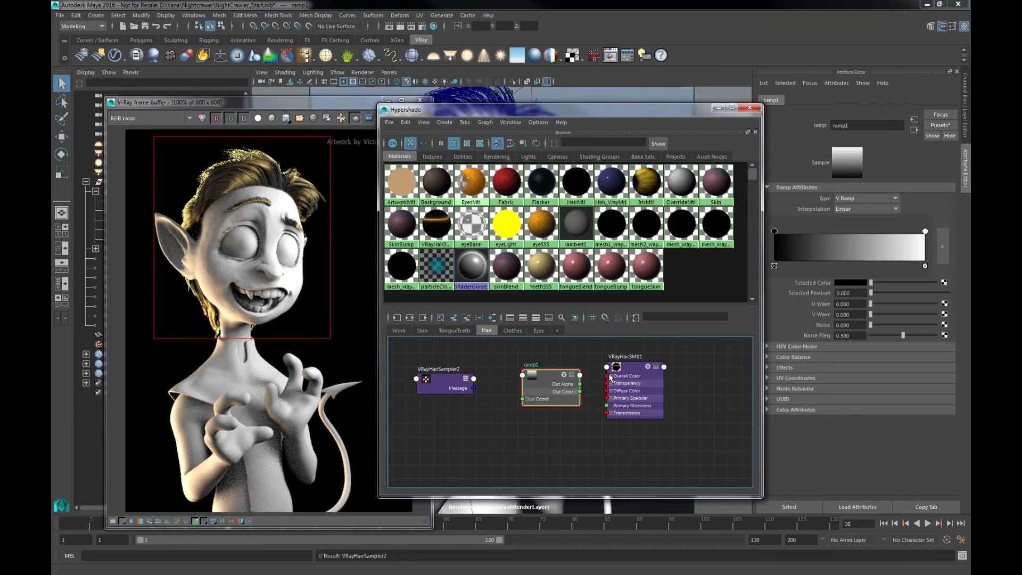
Connect the ramp to the hair material's Diffuse Color and Transmission, darken Primary Specular and reduce Primary Amount to 0.267
click(634, 372)
click(630, 373)
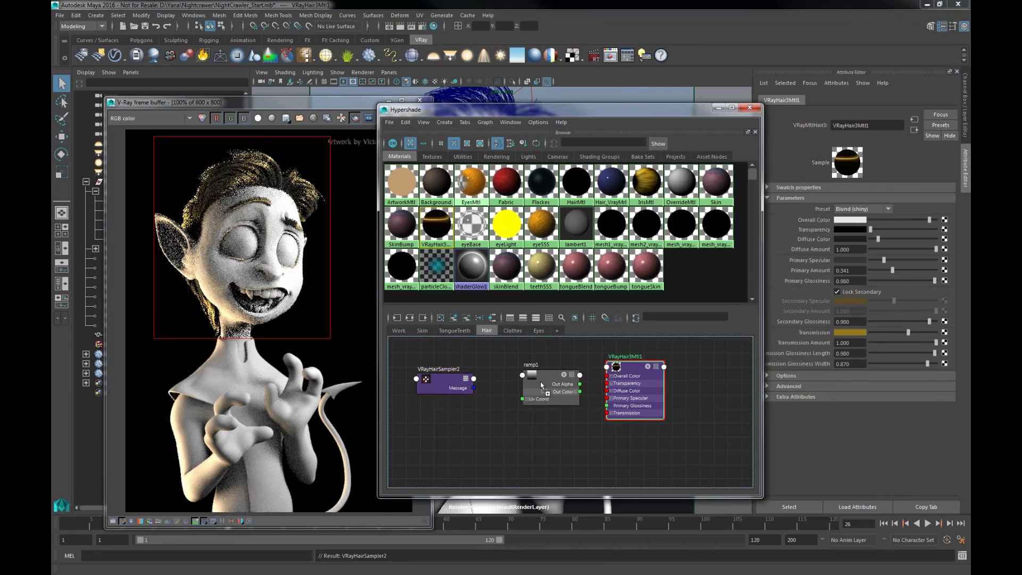
middle_drag(542, 385, 808, 243)
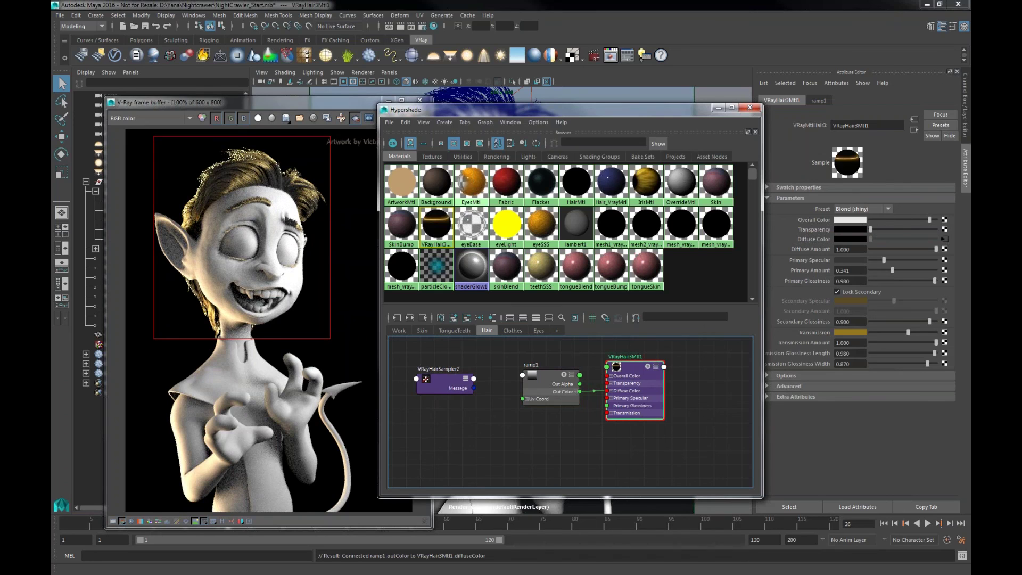
middle_drag(545, 381, 826, 332)
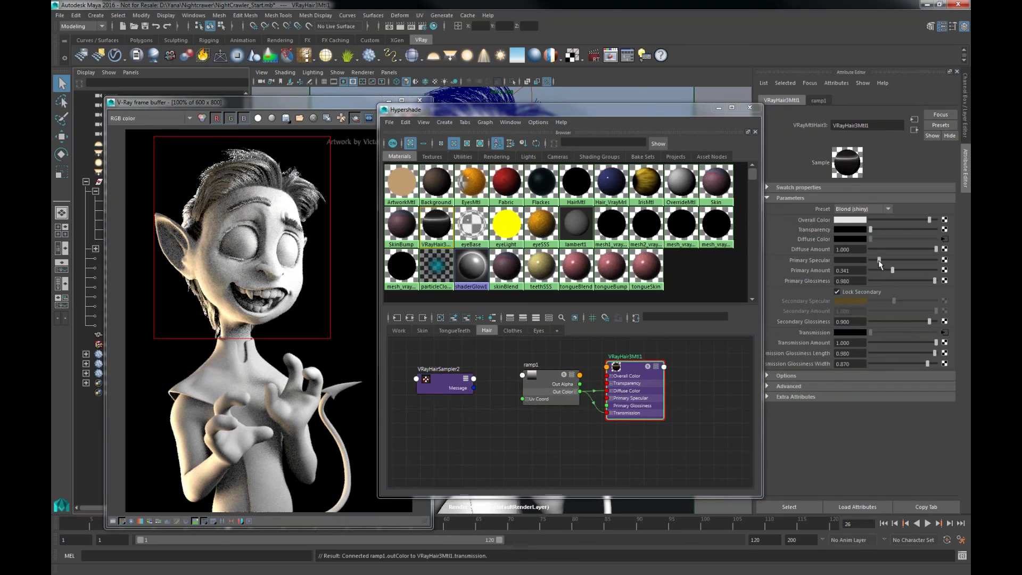
drag(884, 261, 877, 260)
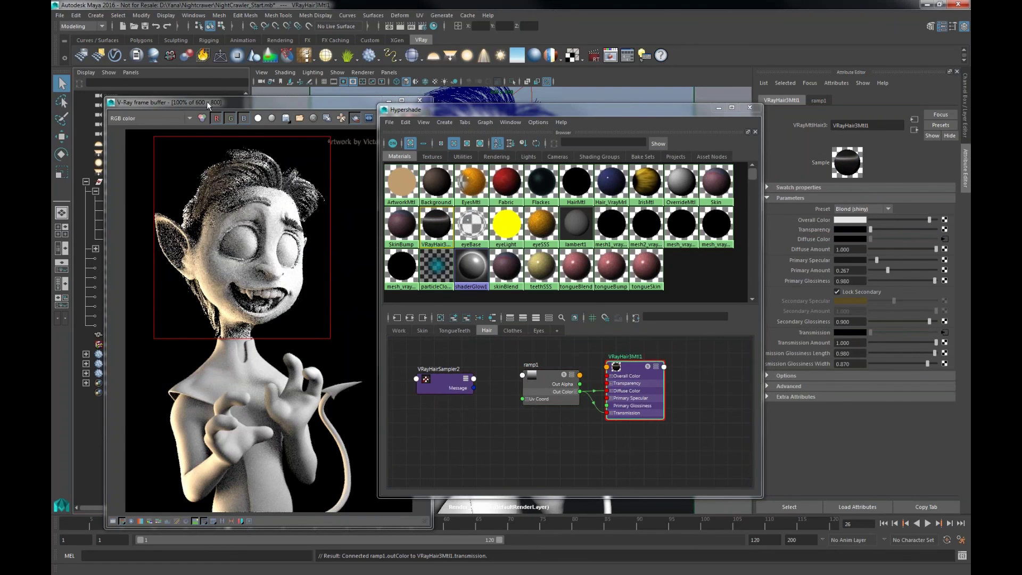
Set the ramp's color at position 0.000 to a saturated orange-red
click(539, 376)
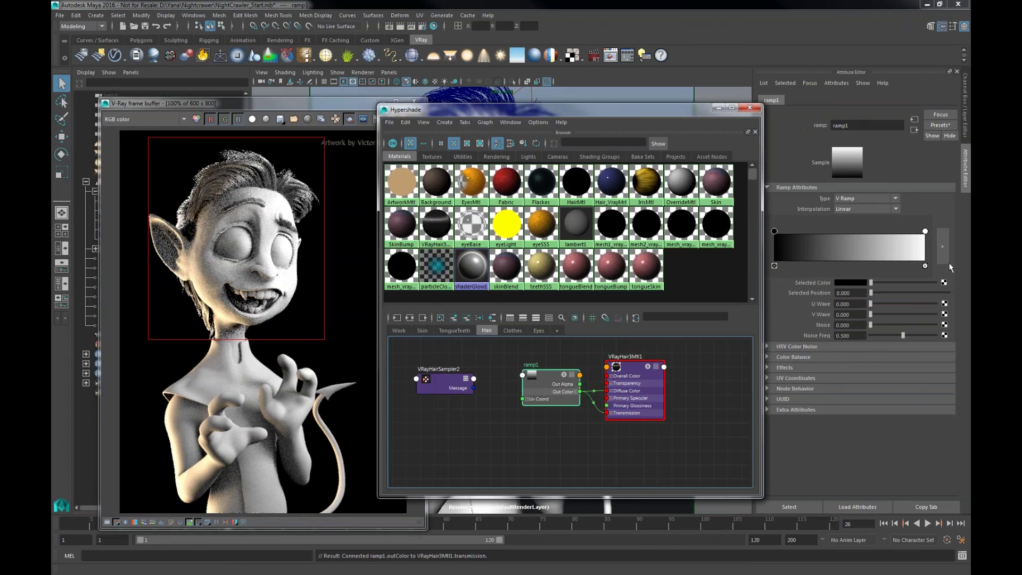
click(775, 231)
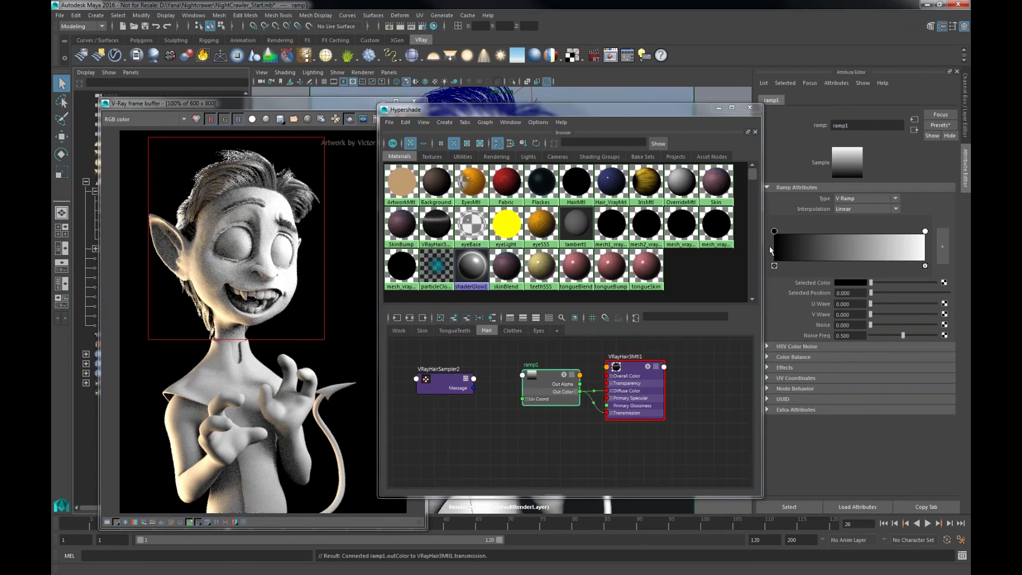
click(851, 284)
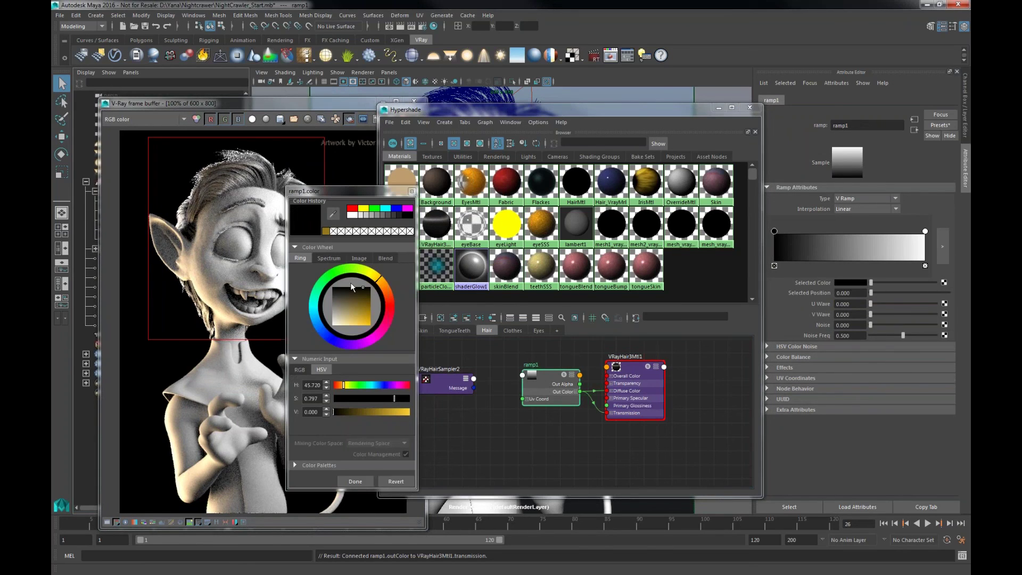
click(389, 293)
click(354, 312)
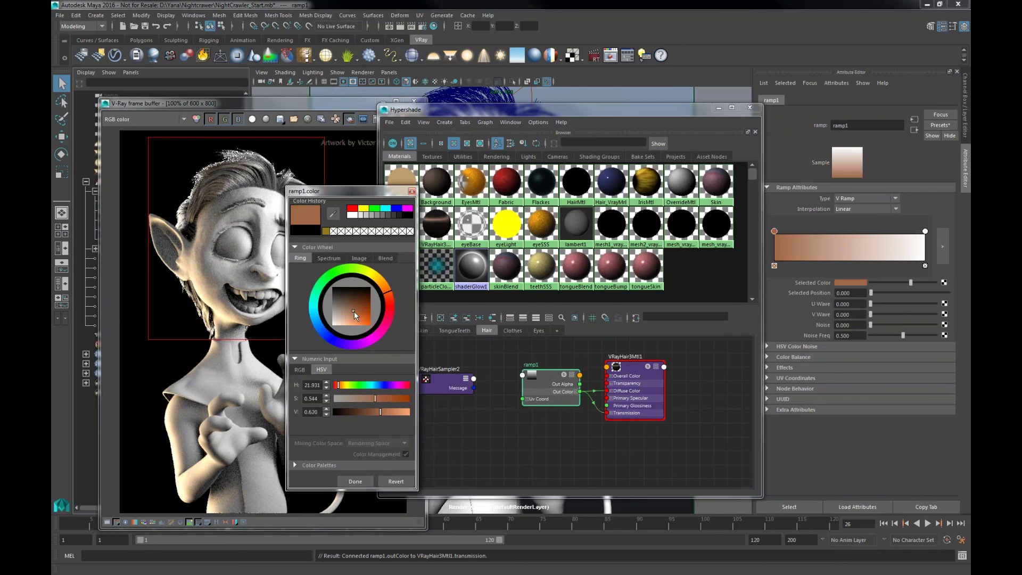
click(355, 322)
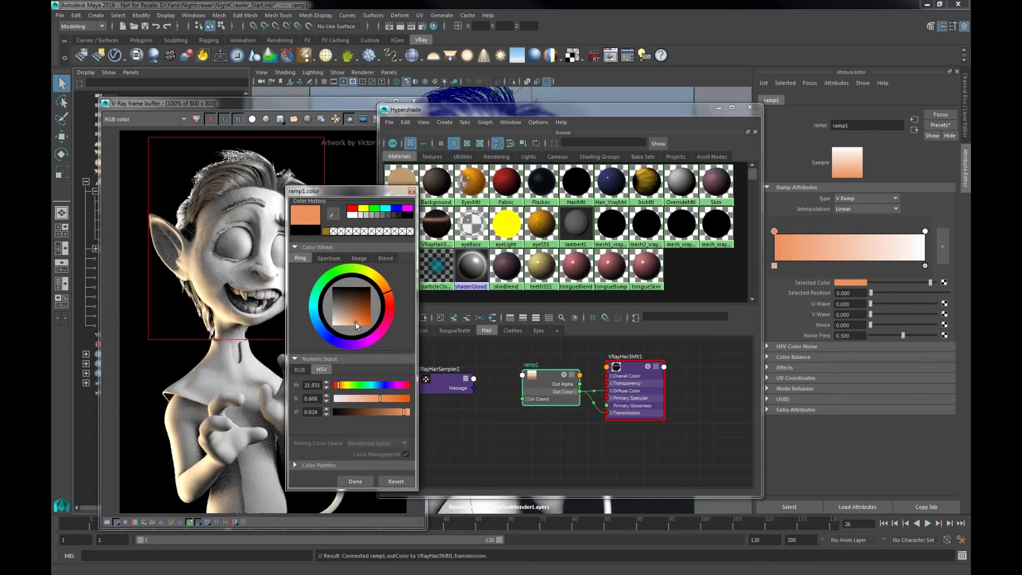
click(389, 302)
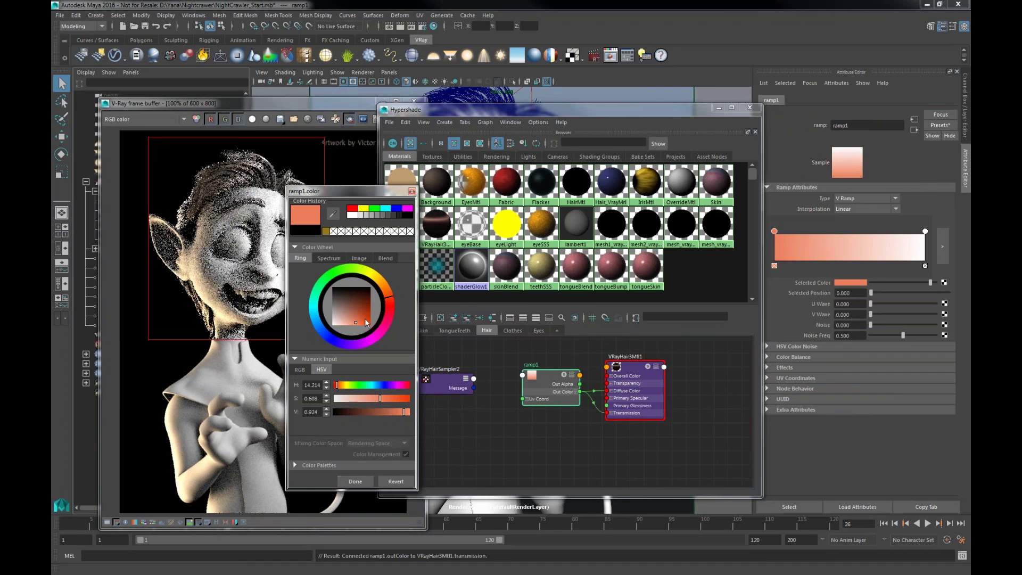
click(356, 482)
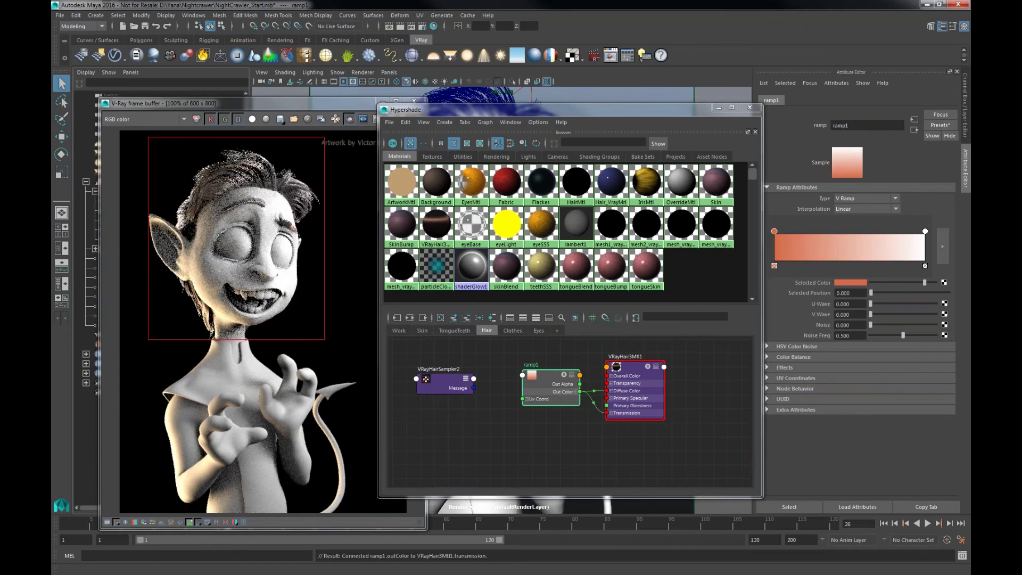
Set the ramp's color at position 1.000 to blue and inspect the rendered hair at 200% in the V-Ray frame buffer
click(926, 233)
click(850, 282)
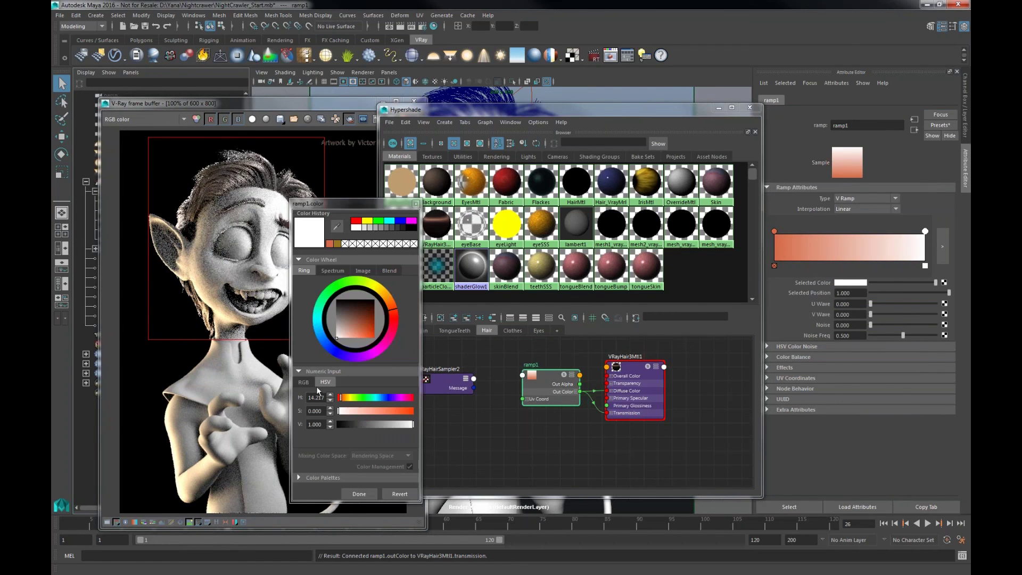
click(322, 337)
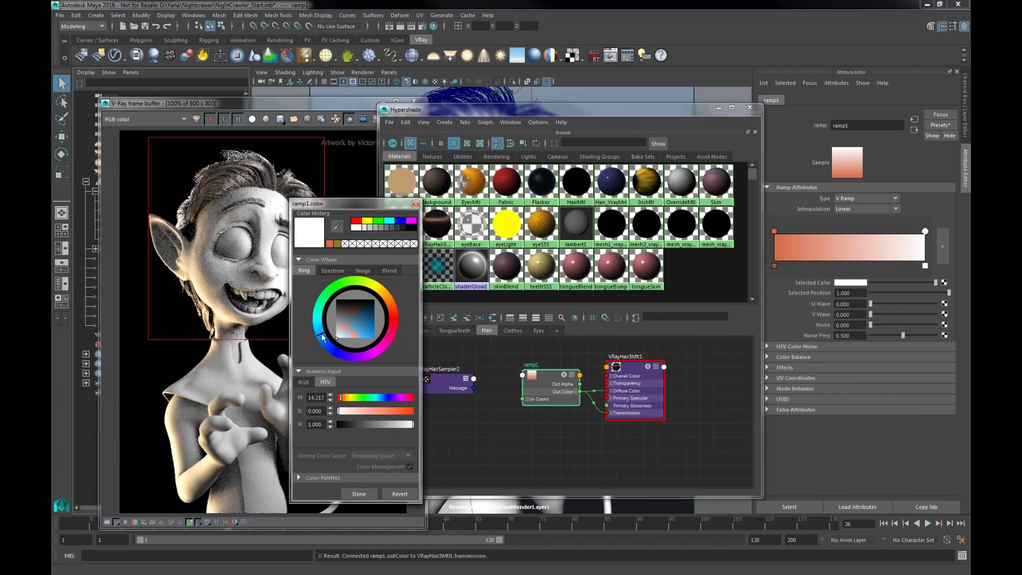
click(368, 326)
click(353, 494)
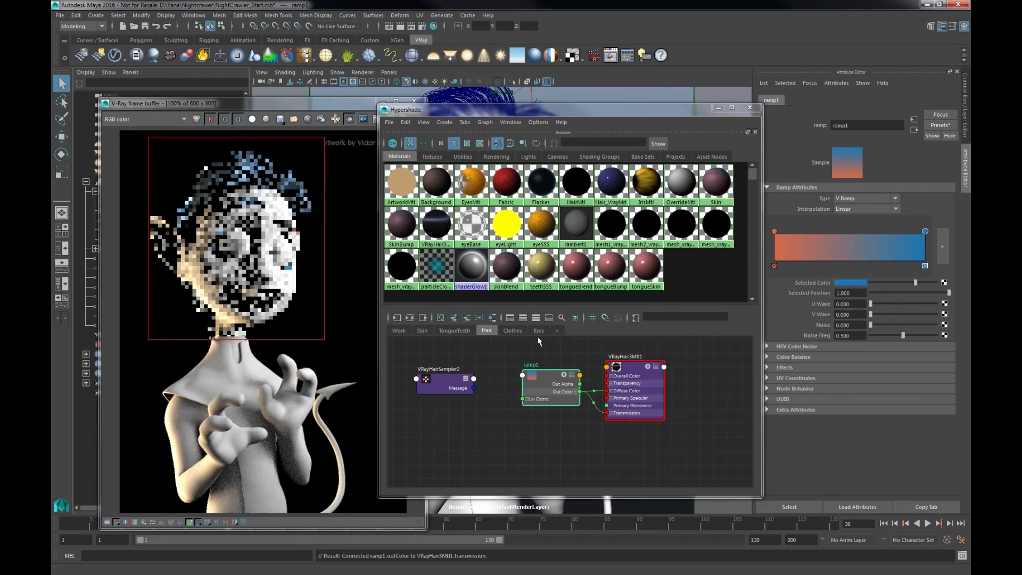
drag(258, 104, 258, 132)
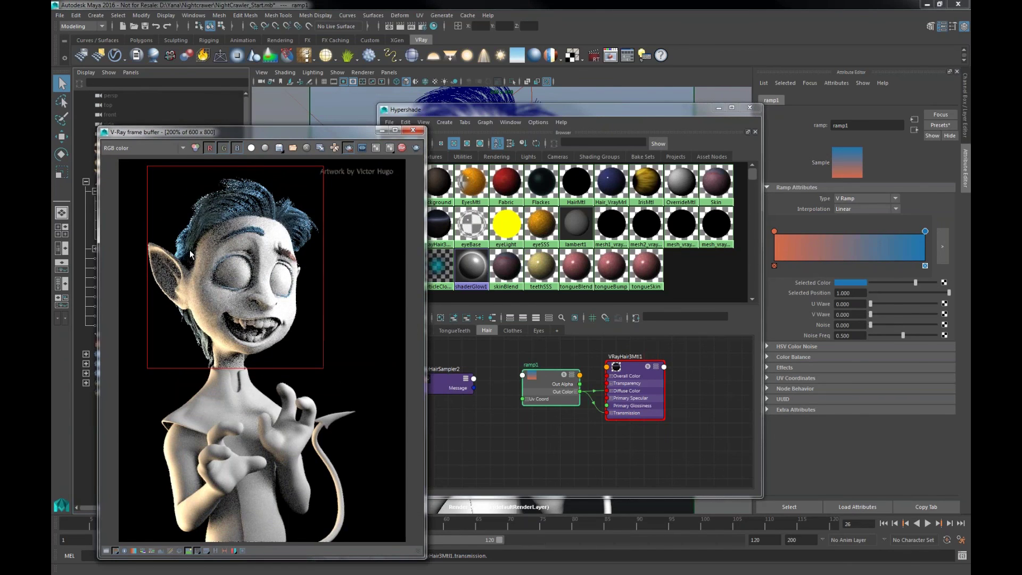
scroll(190, 250, up, 1)
middle_drag(192, 255, 157, 279)
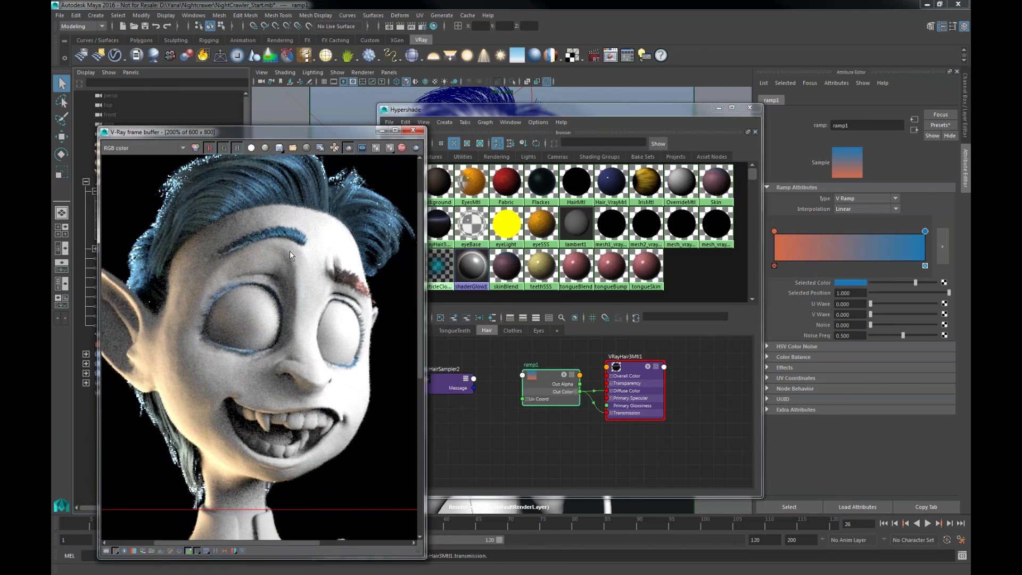
Connect the hair sampler's randomByStrand output to the ramp's vCoord and inspect the rendered hair
click(437, 385)
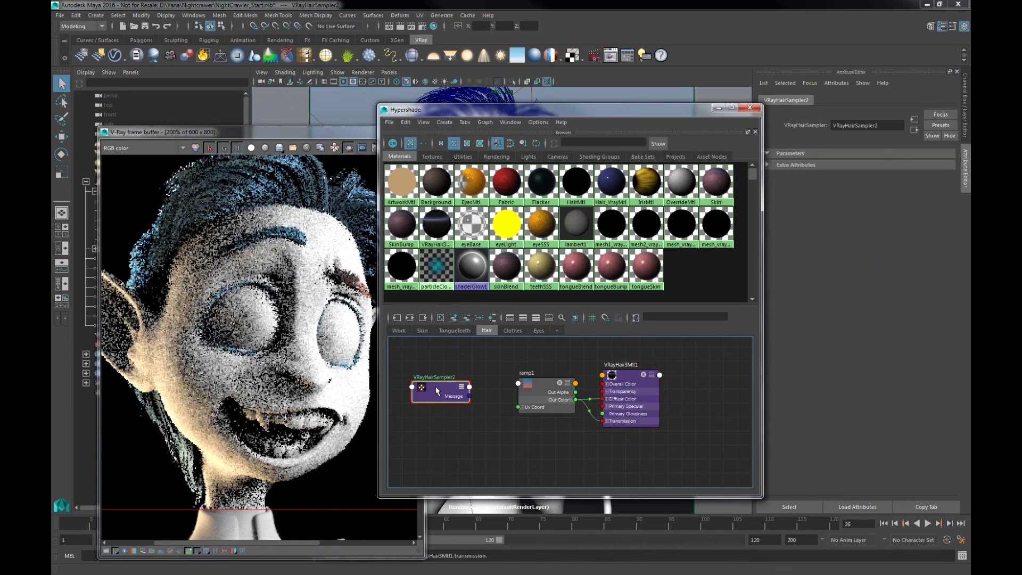
click(525, 382)
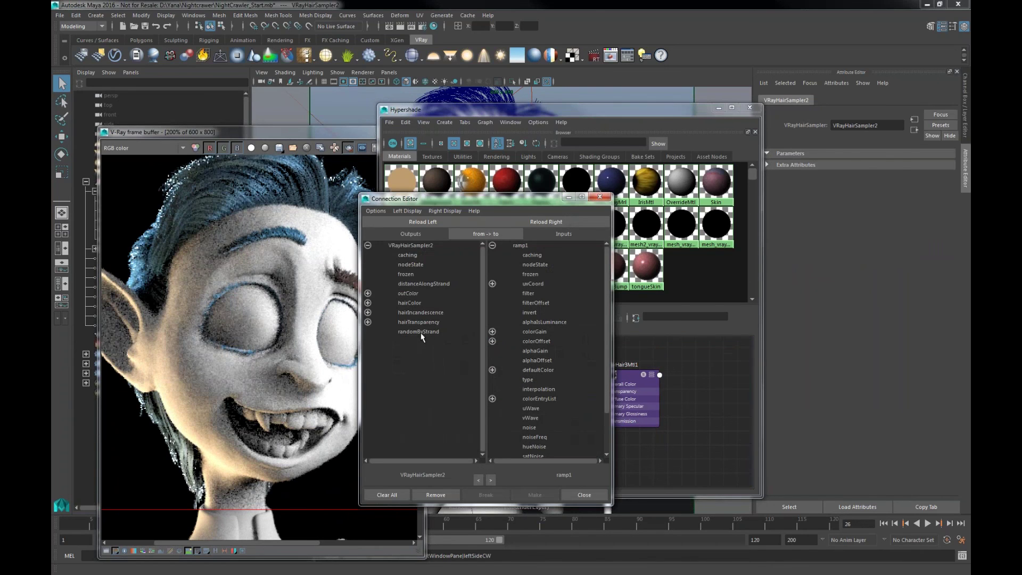
click(408, 332)
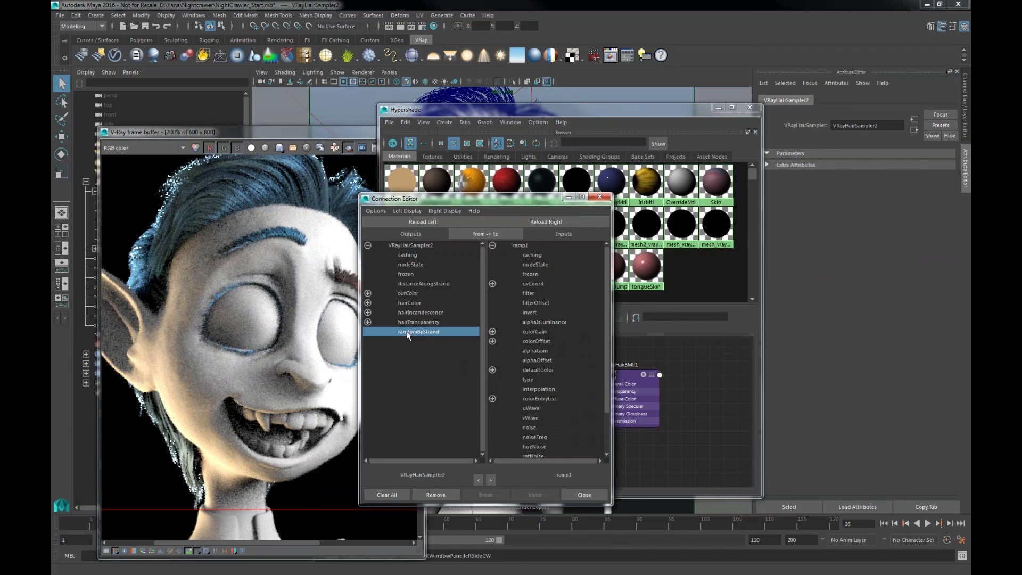
click(493, 284)
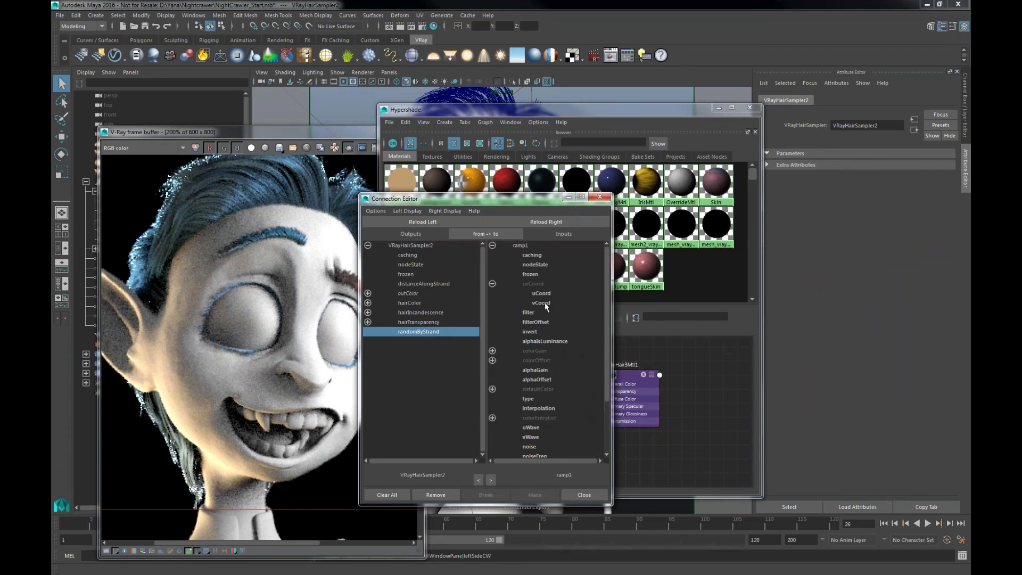
click(544, 303)
click(583, 494)
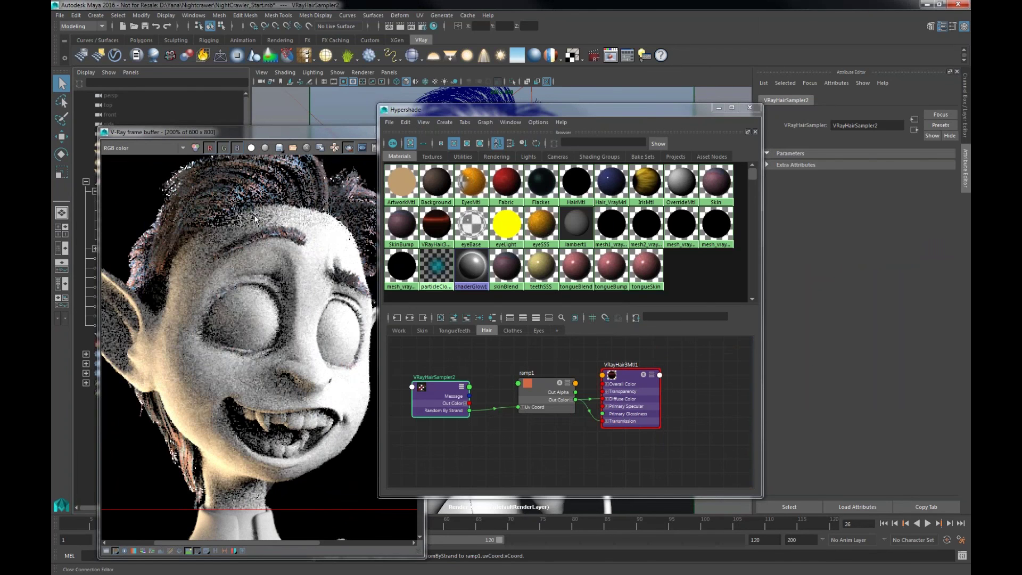
middle_drag(250, 213, 248, 248)
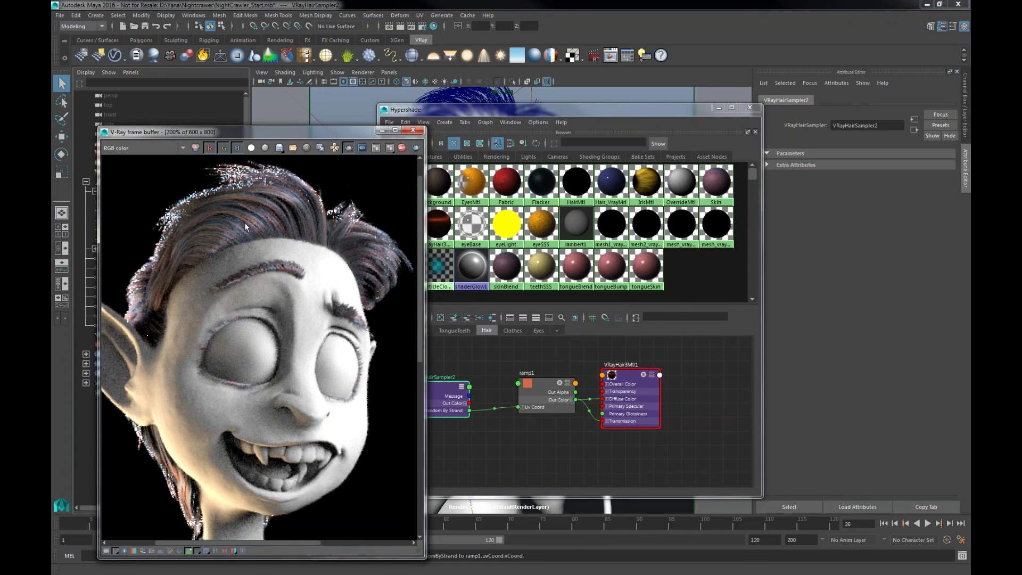
Move the ramp's blue color stop to position 0.416 and add two more stops at 0.616 and 0.860
click(541, 386)
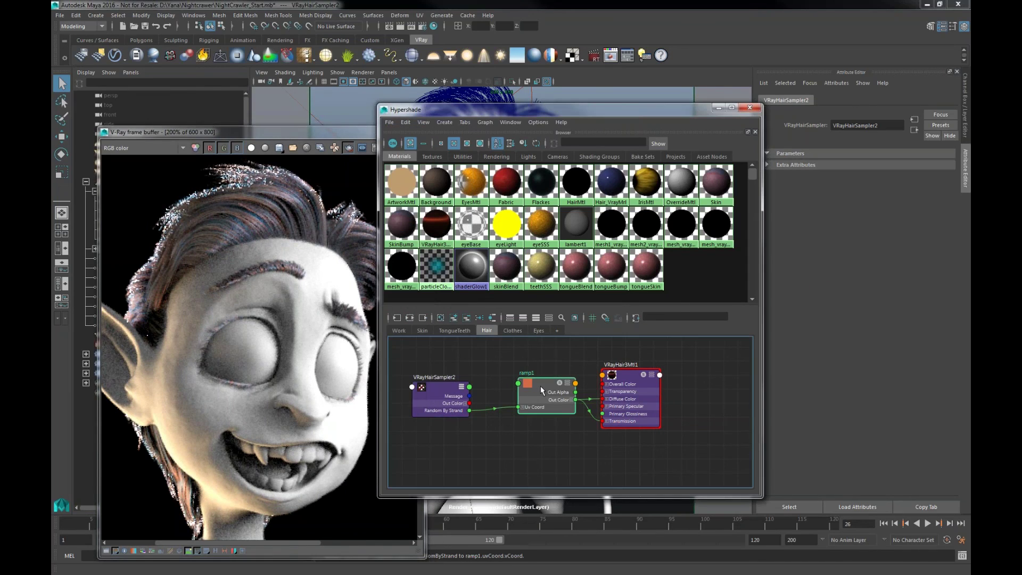
click(776, 231)
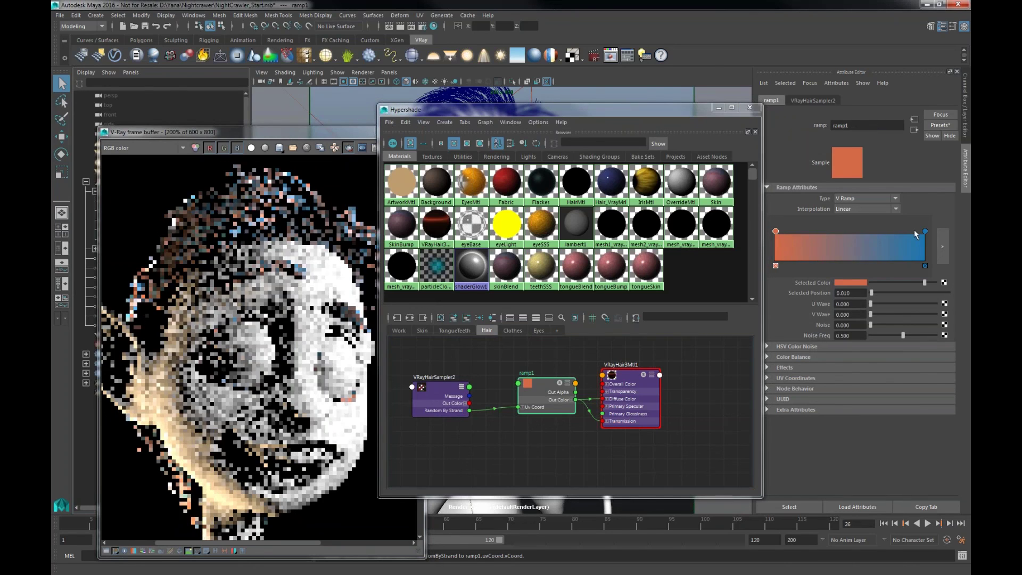
drag(926, 231, 838, 238)
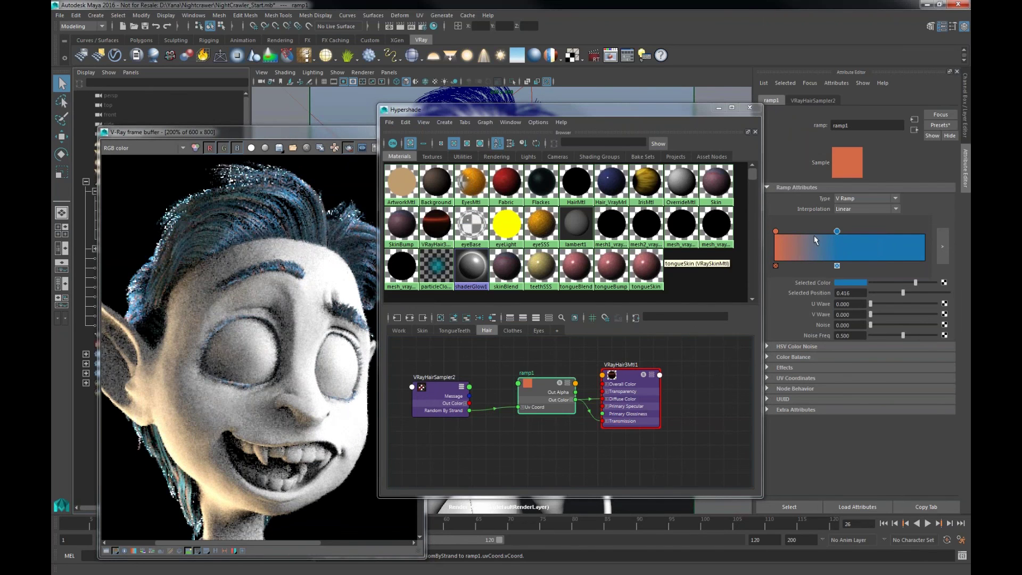
click(870, 238)
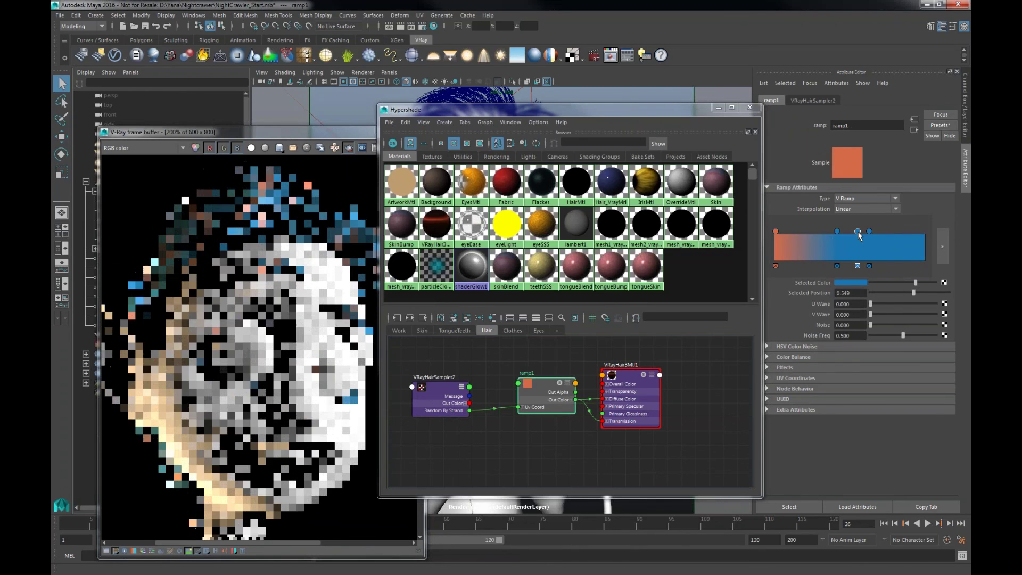
drag(870, 229, 867, 231)
click(905, 231)
Color the ramp stop at position 0.616 magenta and the stop at position 0.860 green
click(845, 283)
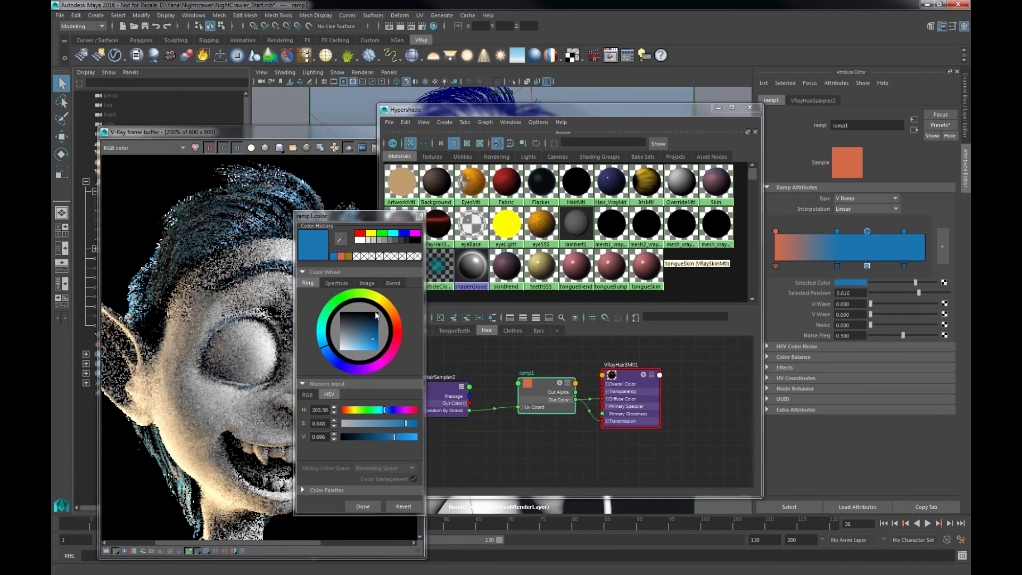
click(401, 343)
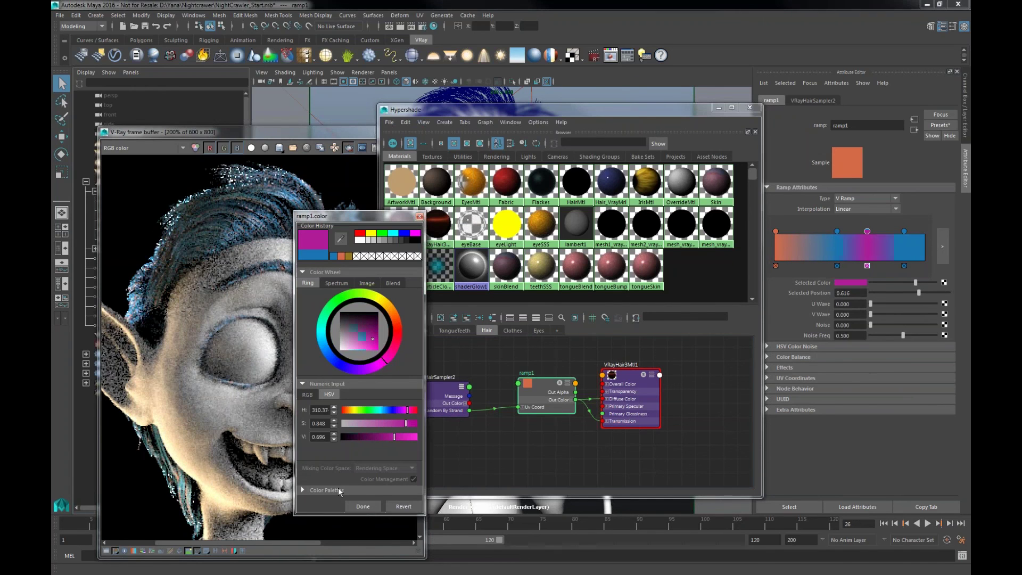
click(363, 506)
click(905, 232)
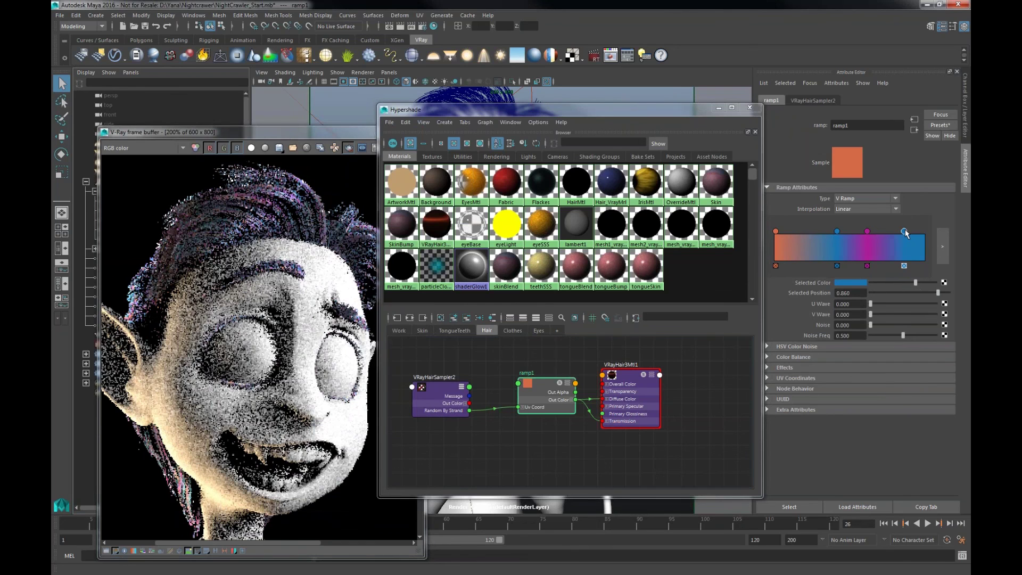
click(841, 283)
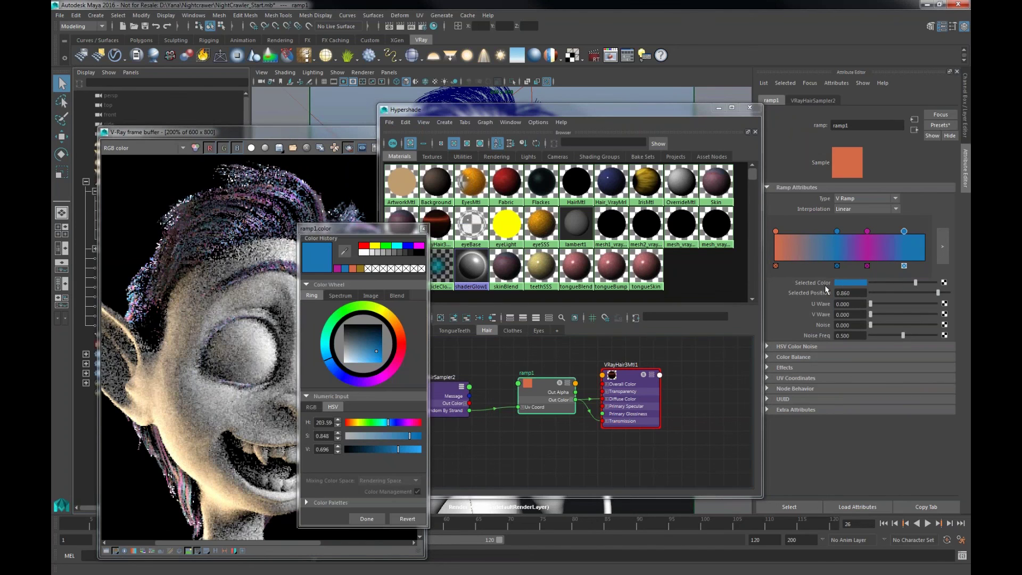
click(351, 309)
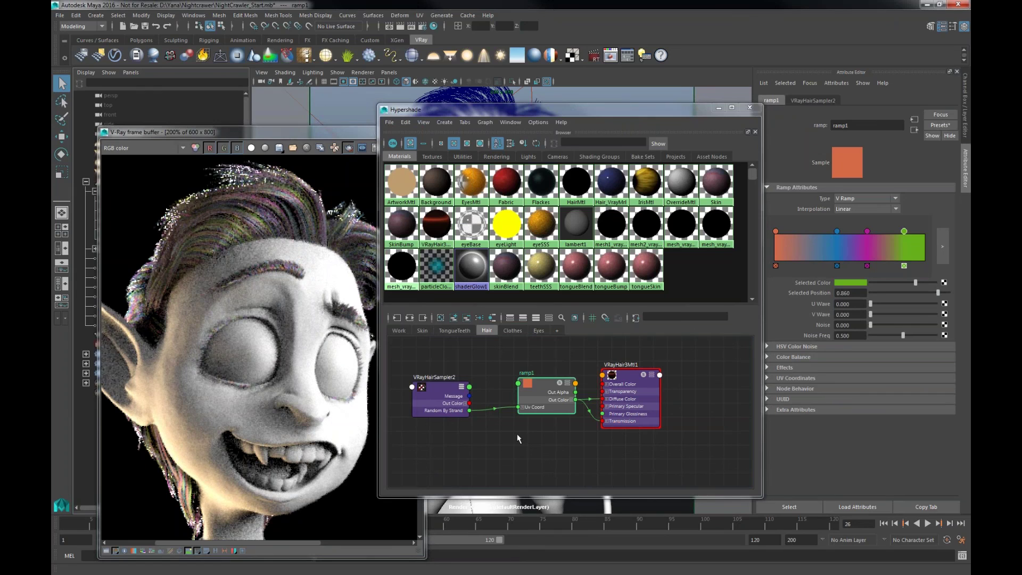
Delete the Random By Strand connection between the hair sampler and the ramp
drag(437, 390, 434, 385)
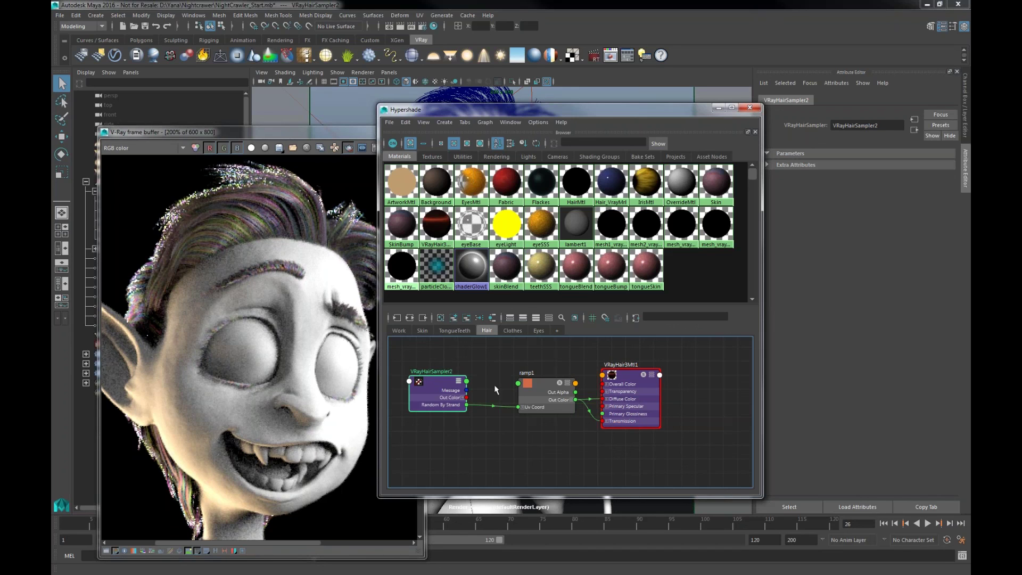
click(490, 423)
key(Delete)
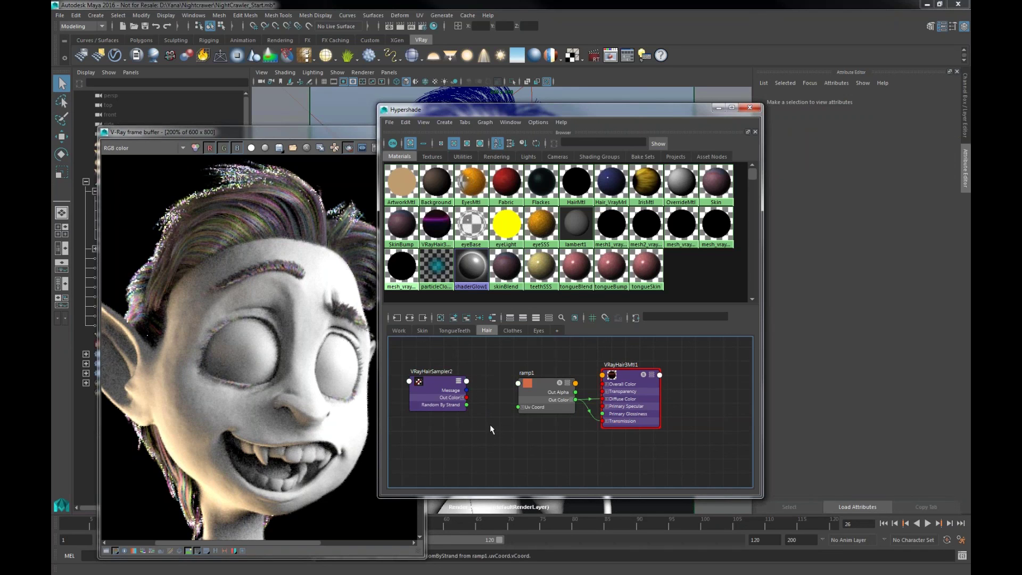
Connect the hair sampler's distanceAlongStrand output to the ramp's vCoord
click(438, 391)
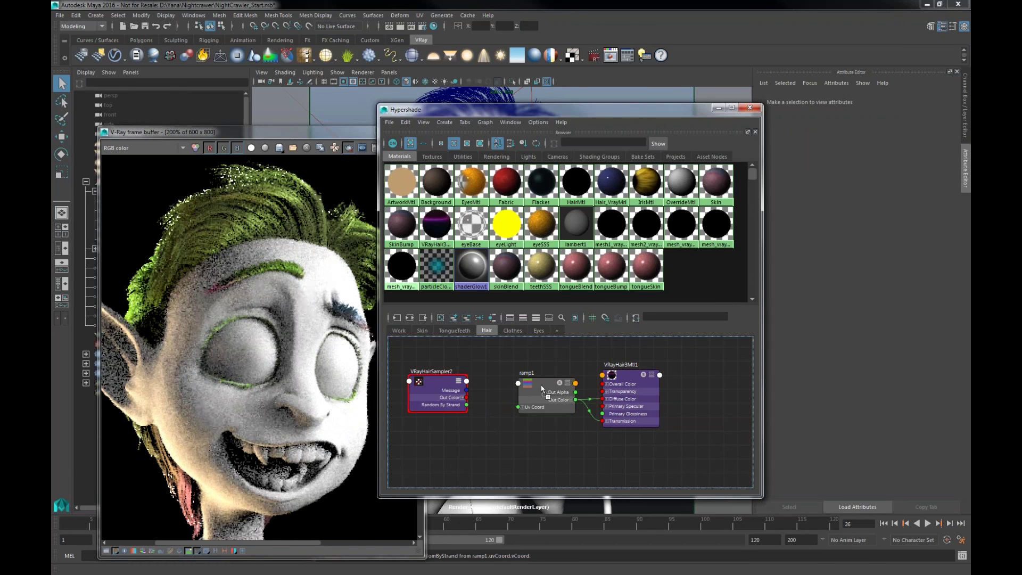
middle_drag(434, 393, 543, 397)
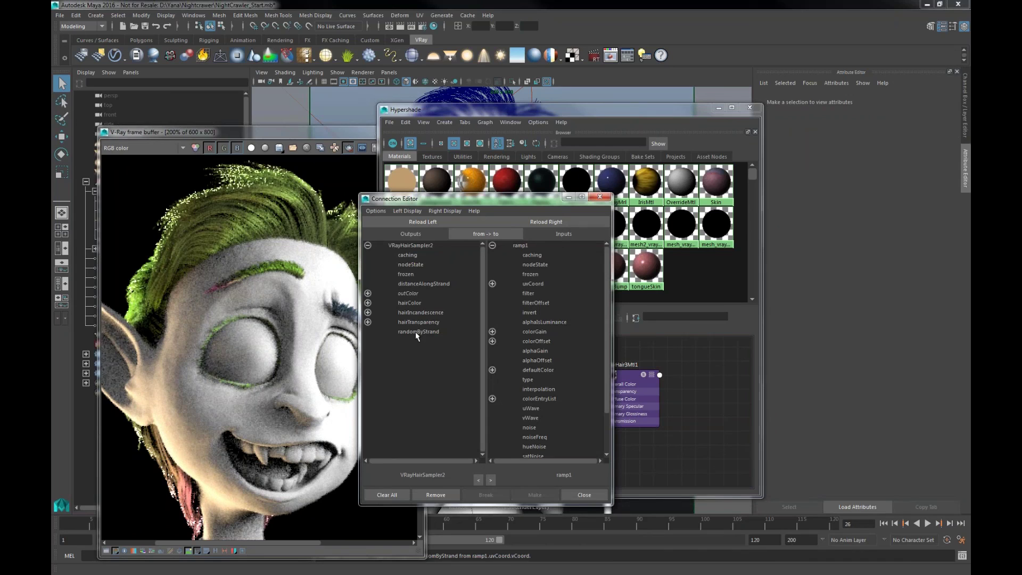
click(424, 283)
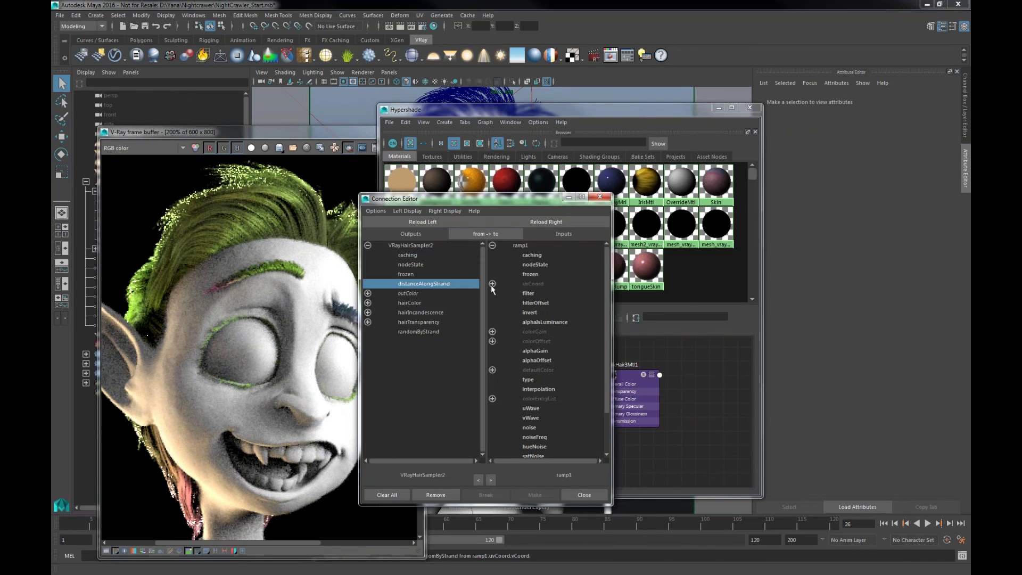
click(492, 284)
click(540, 302)
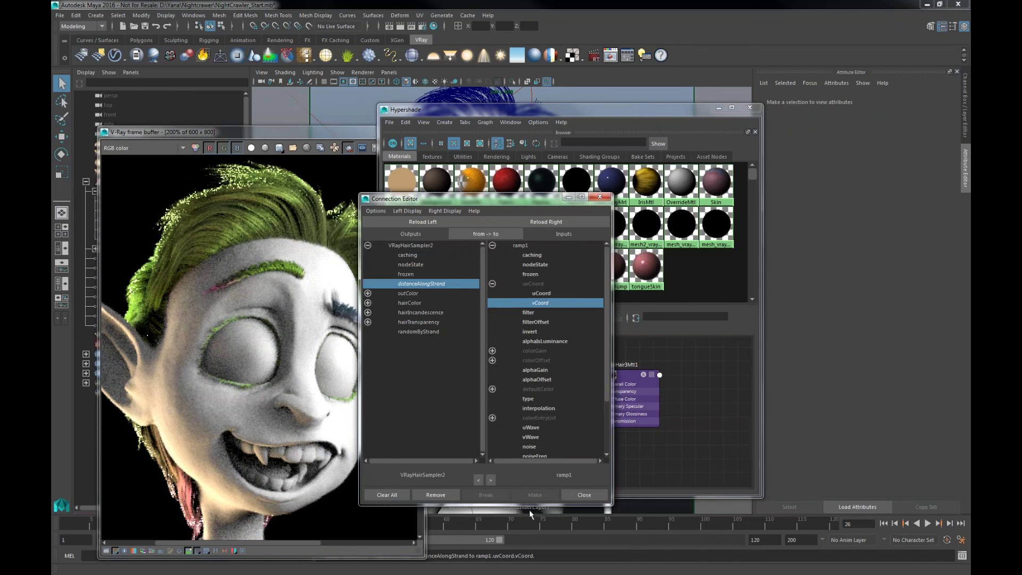
click(572, 498)
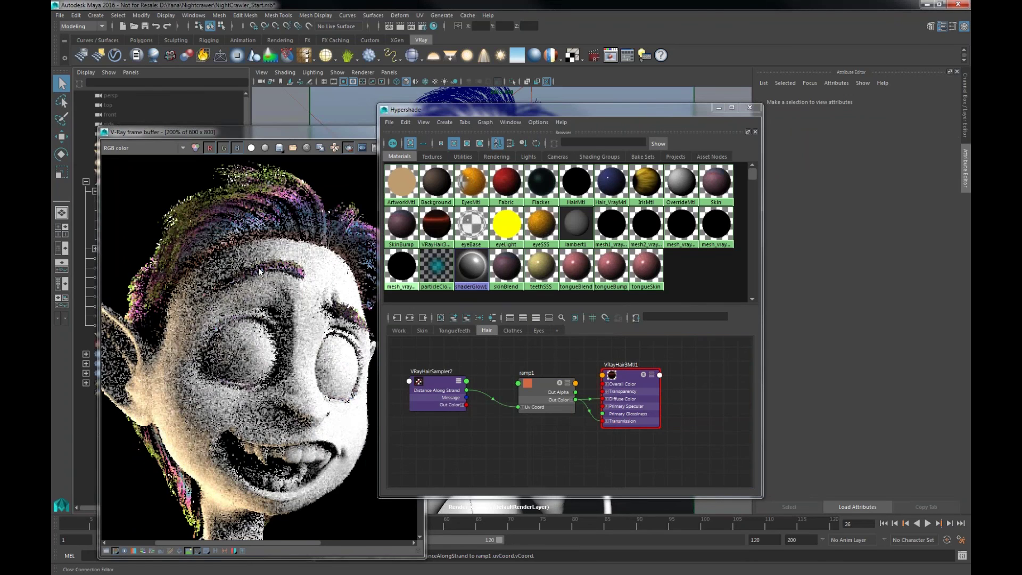
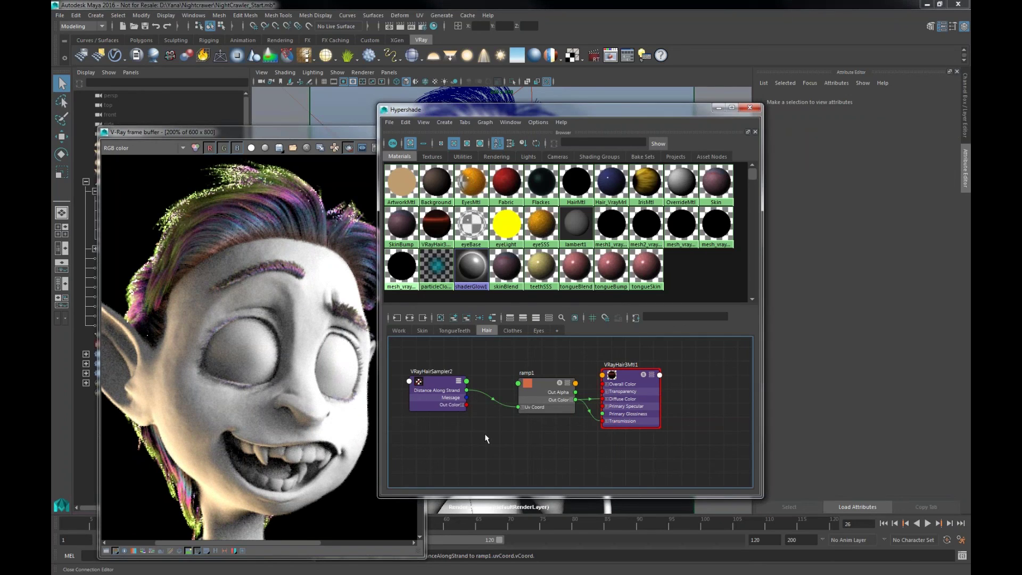
Undo the last hair sampler connection change and create an additional Ramp texture node in the Hair graph
key(ctrl+z)
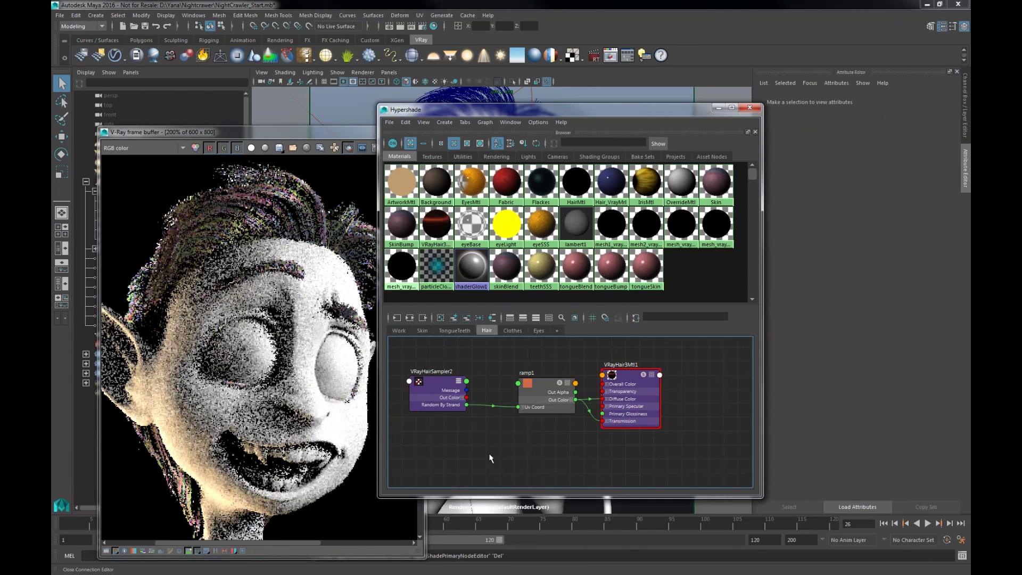
right_click(485, 453)
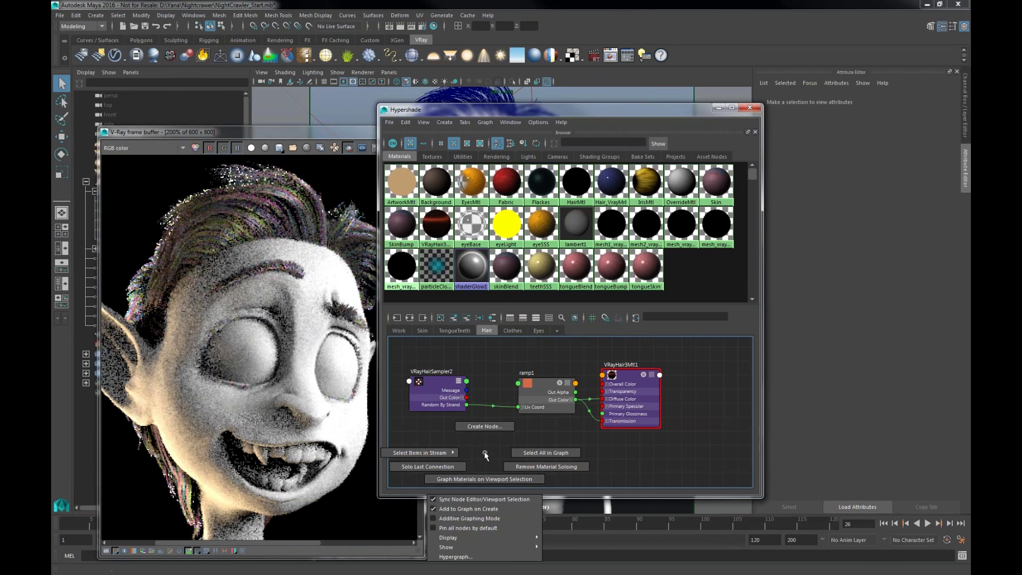
click(485, 427)
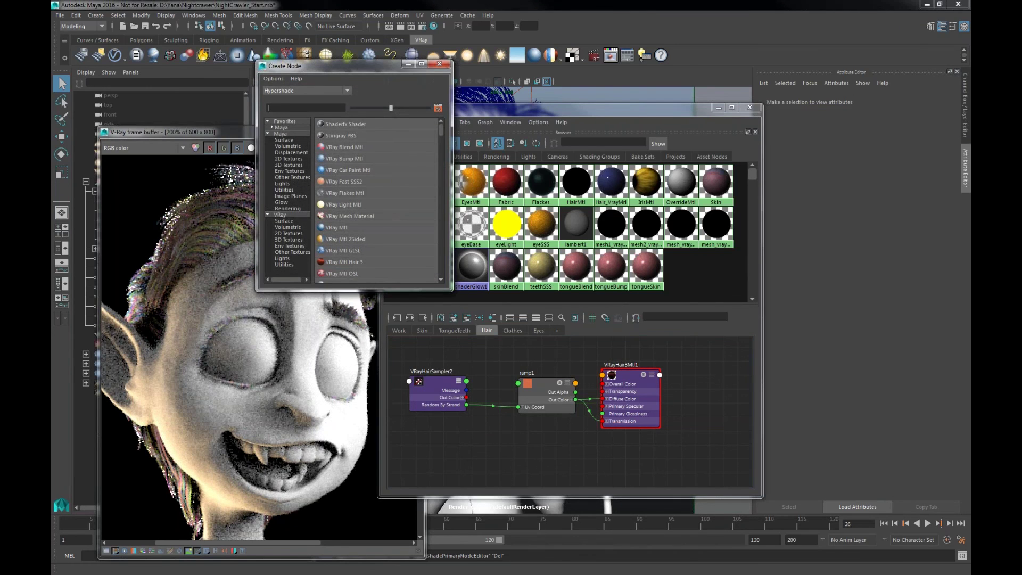
text(ra)
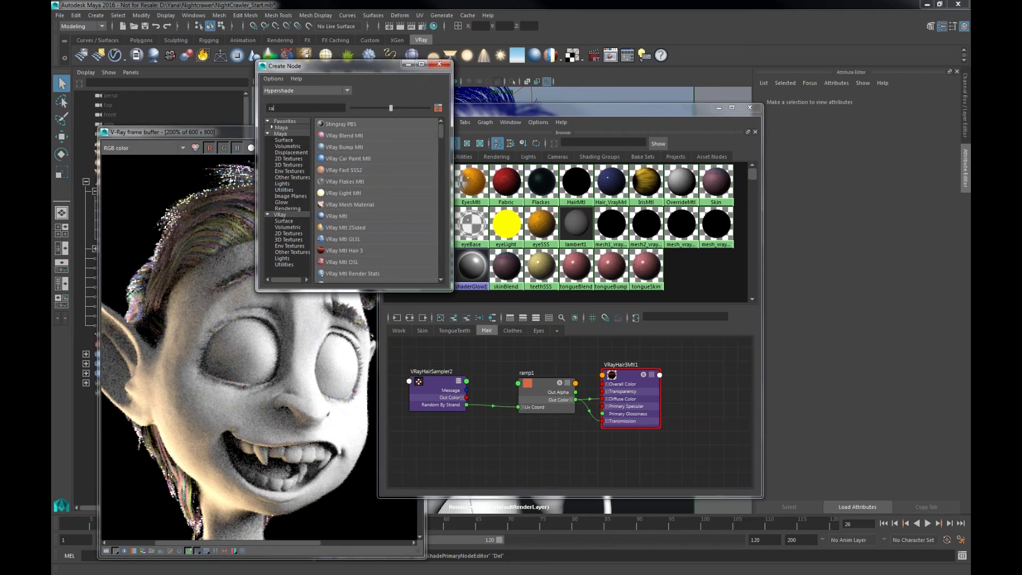
text(mp)
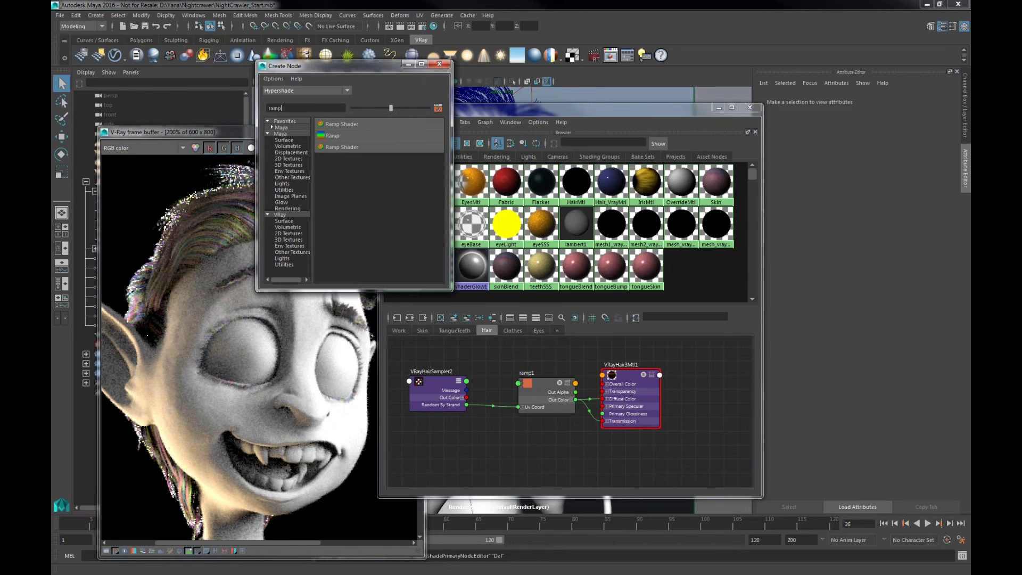
click(333, 135)
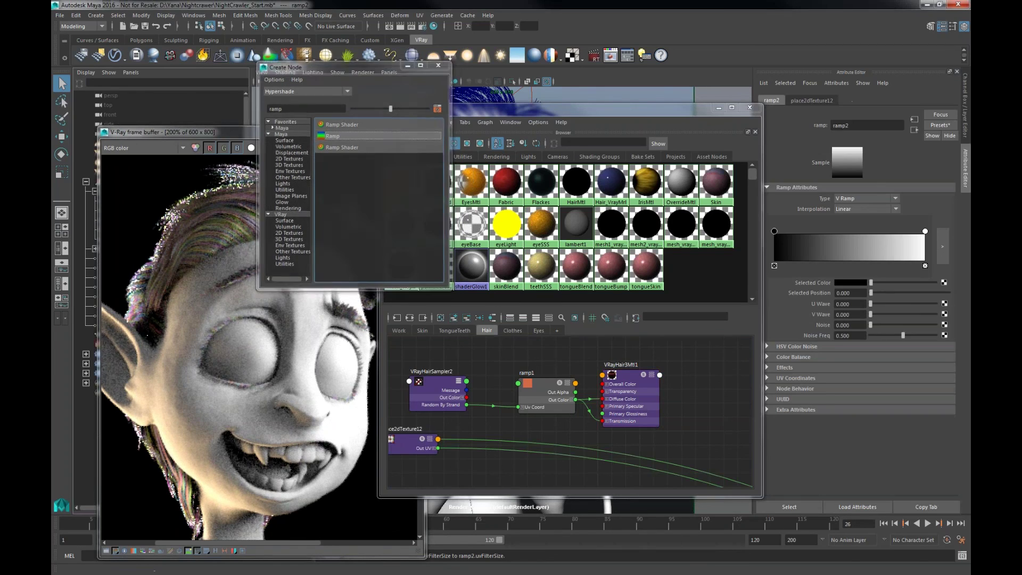
Delete the new ramp's place2dTexture node and position the ramp beneath ramp1, near the hair sampler
scroll(585, 426, down, 6)
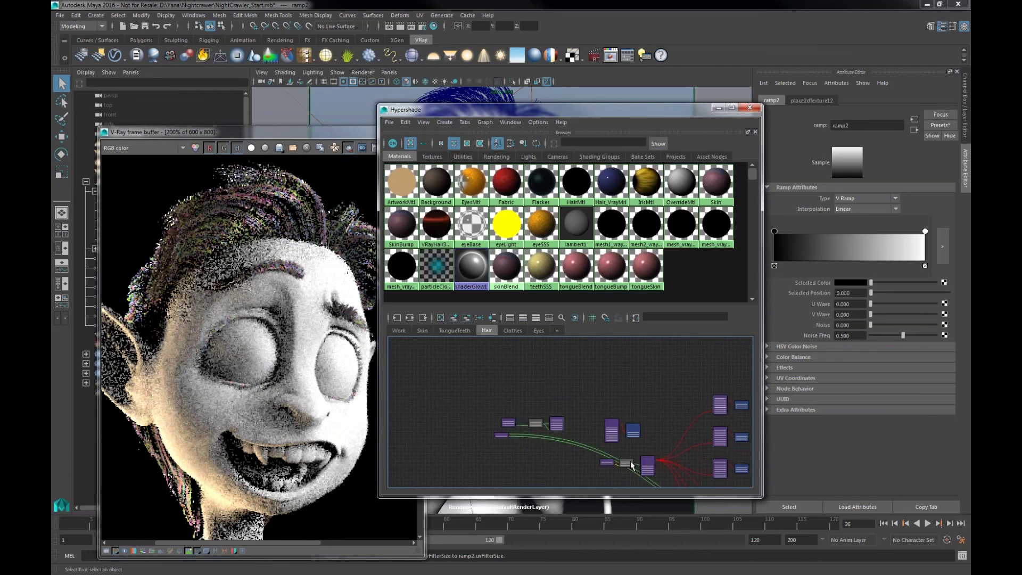
alt+middle_drag(607, 396, 683, 424)
drag(684, 424, 580, 409)
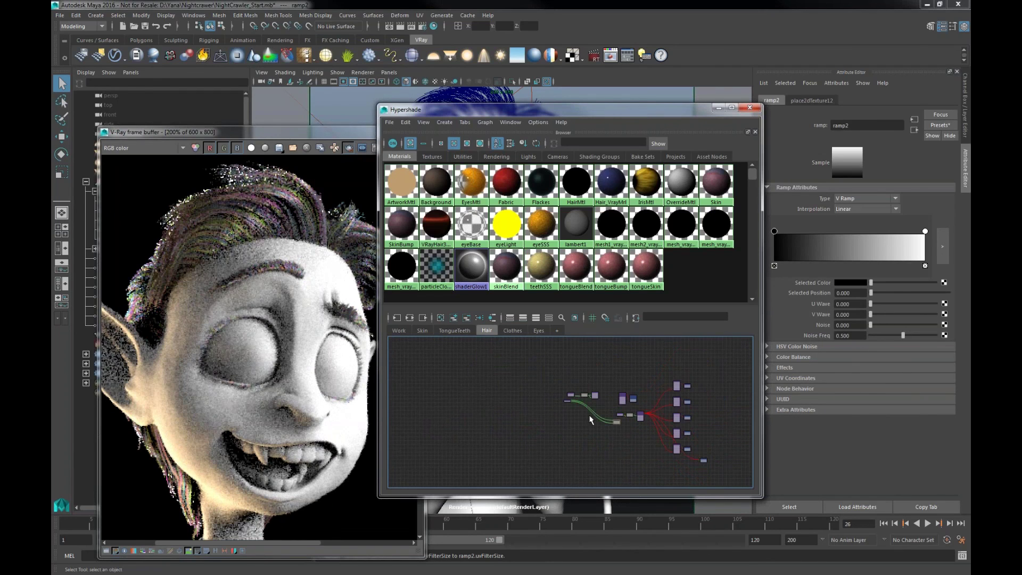
scroll(580, 409, up, 4)
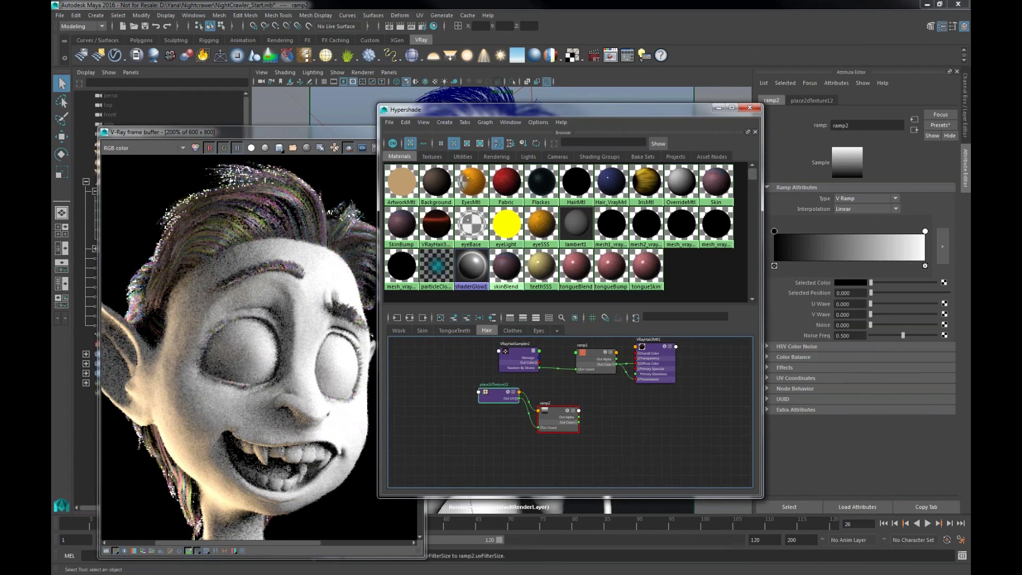
click(498, 397)
key(Delete)
alt+middle_drag(548, 383, 483, 403)
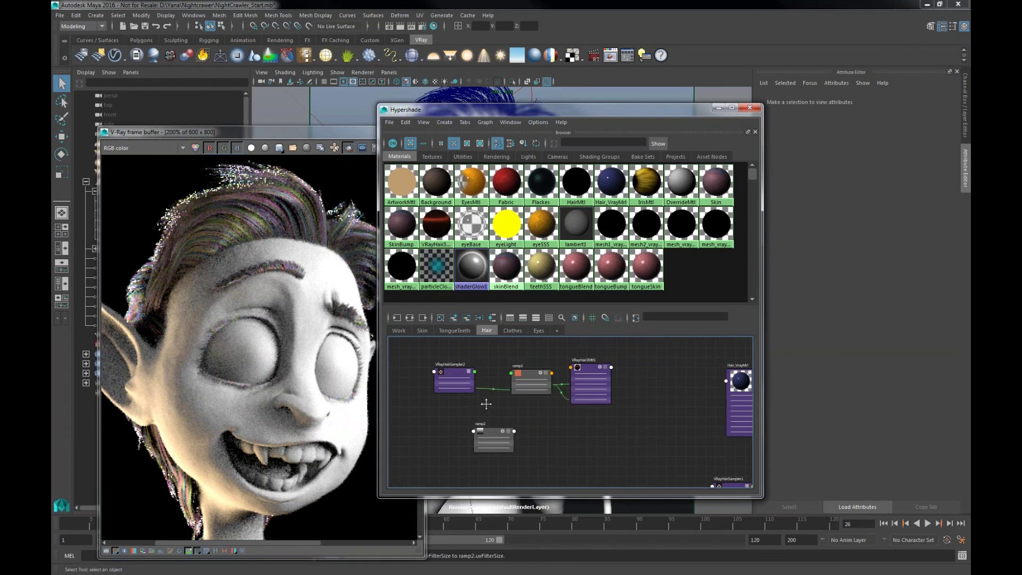
drag(501, 434, 509, 410)
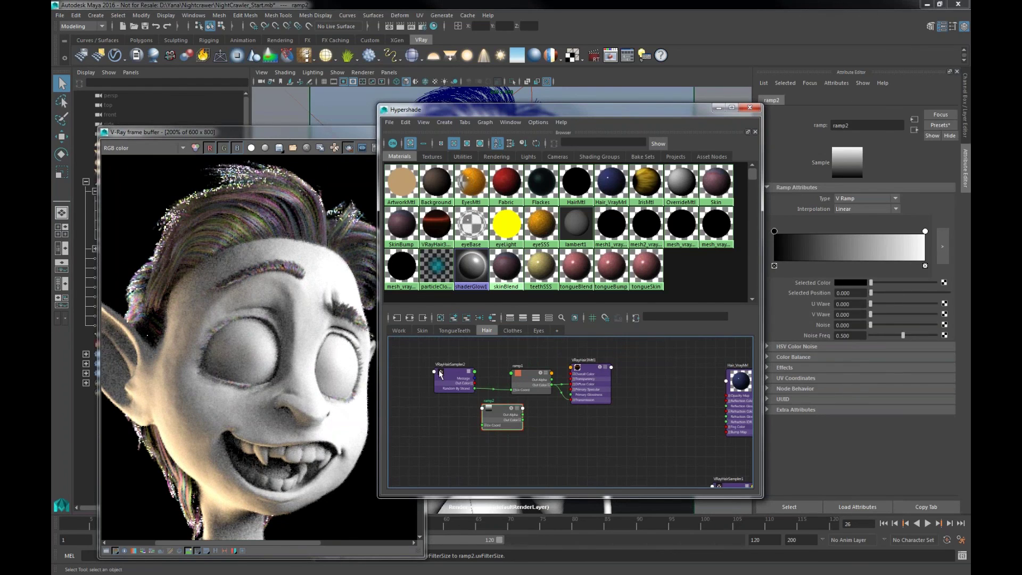
Connect distanceAlongStrand of VRayHairSampler2 to the vCoord input of ramp2
middle_drag(437, 372, 498, 412)
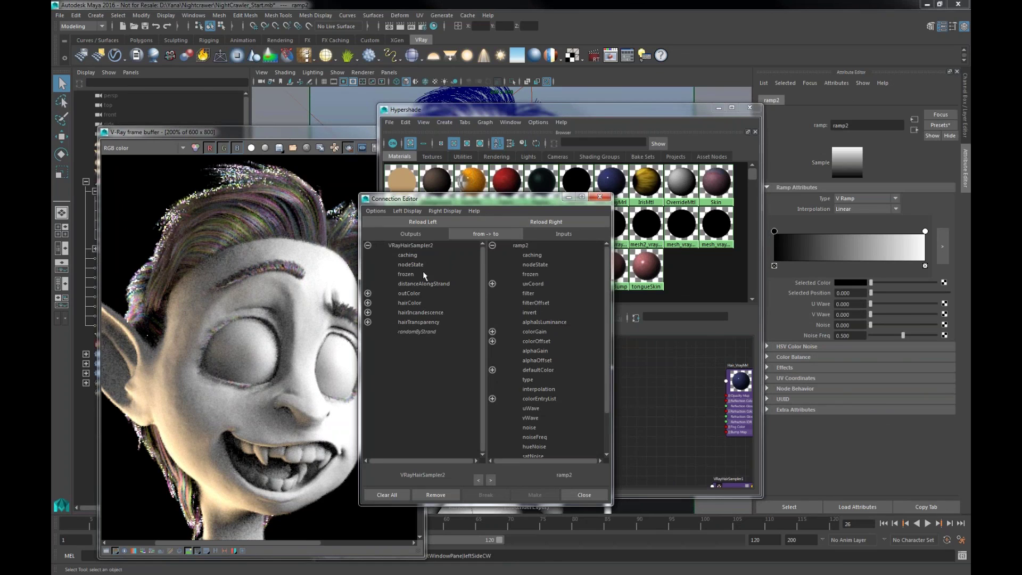
click(418, 284)
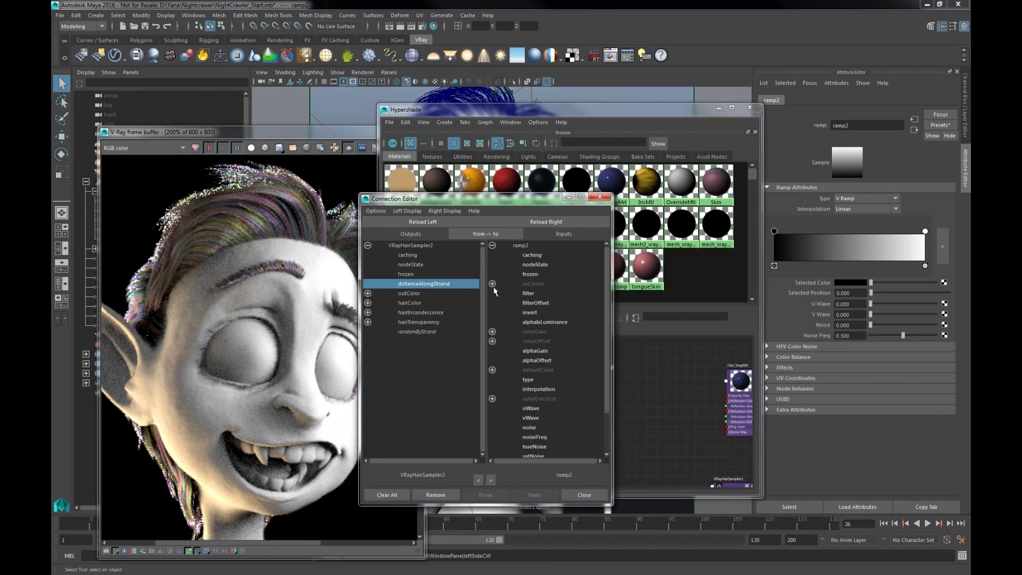
click(492, 284)
click(538, 303)
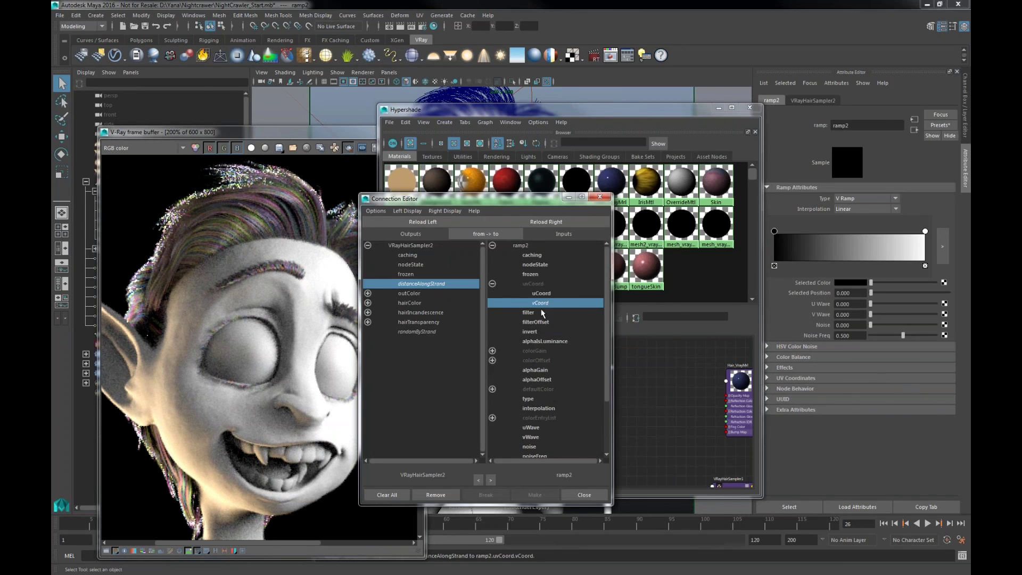
click(600, 197)
Connect ramp2 to the transparency of VRayHair3Mtl1 and move the ramp's black marker to position 0.752
click(590, 371)
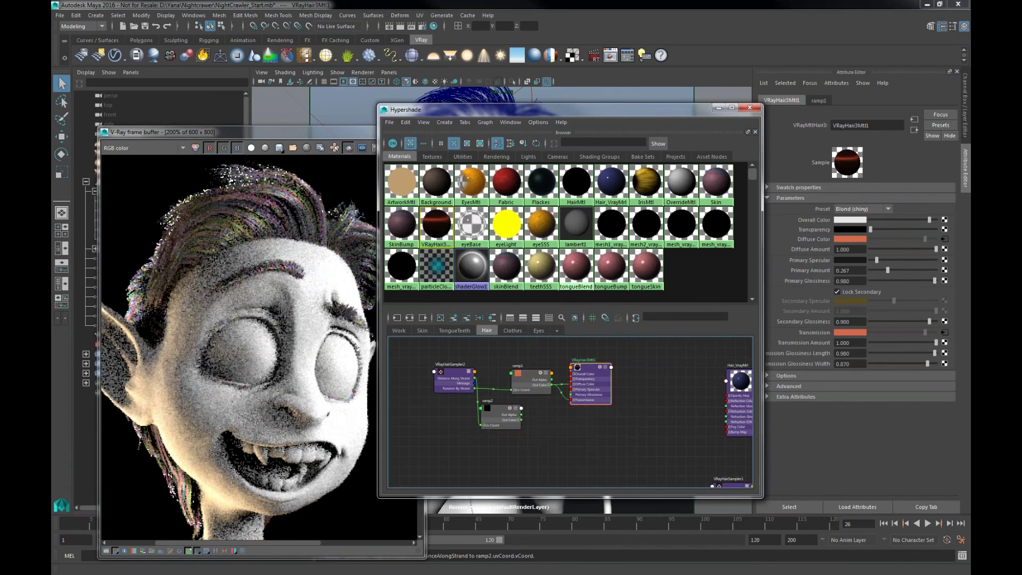
middle_drag(811, 230, 812, 230)
click(507, 418)
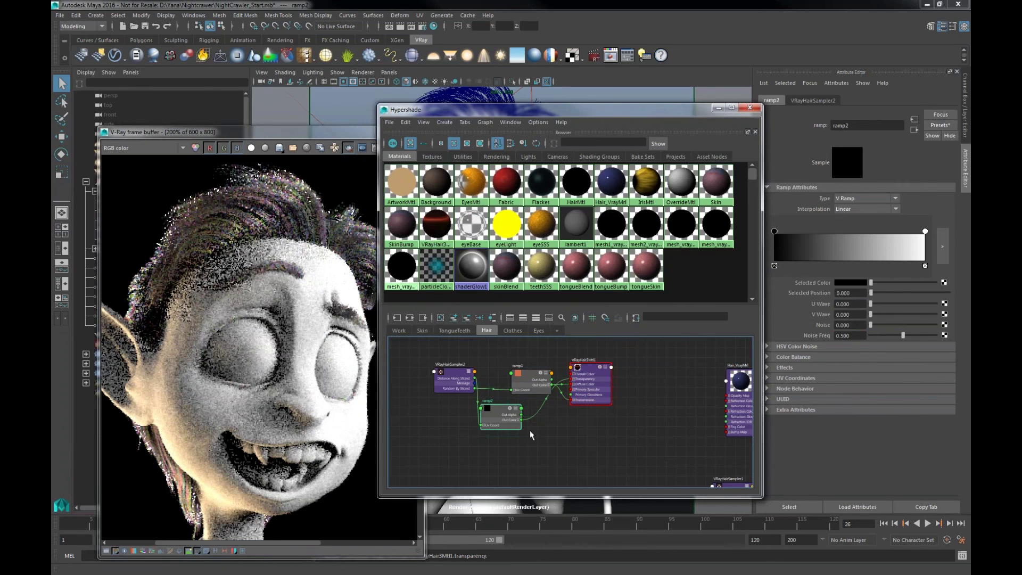
drag(775, 232, 889, 233)
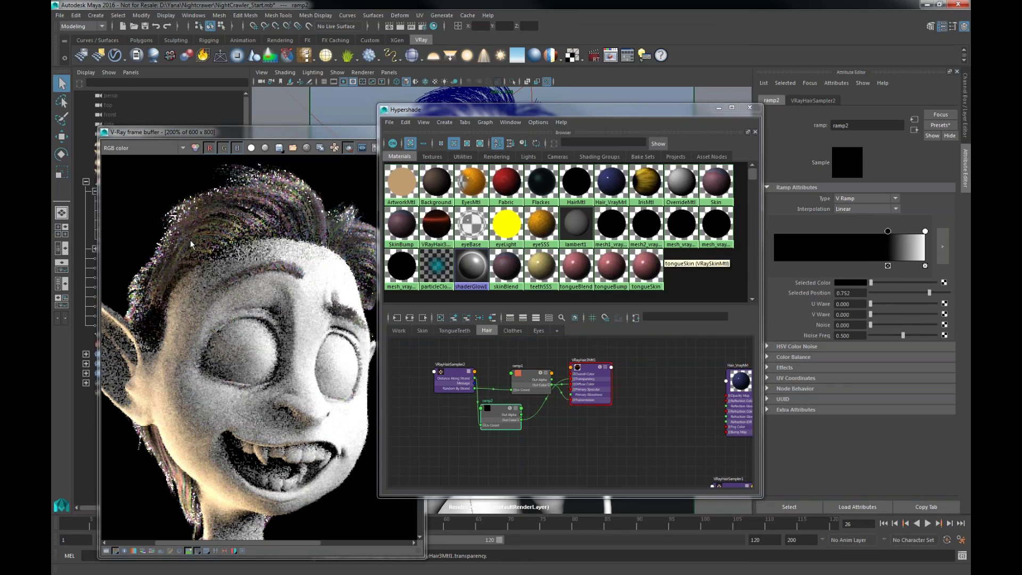
Restrict the V-Ray render to a region over the top of the character's hair
click(190, 173)
drag(190, 170, 304, 229)
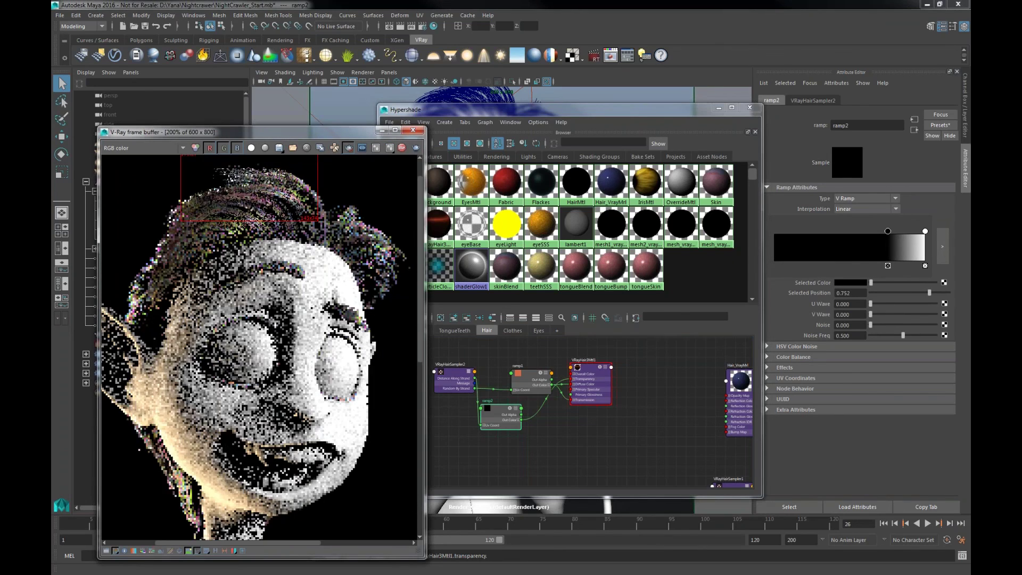
scroll(277, 266, up, 1)
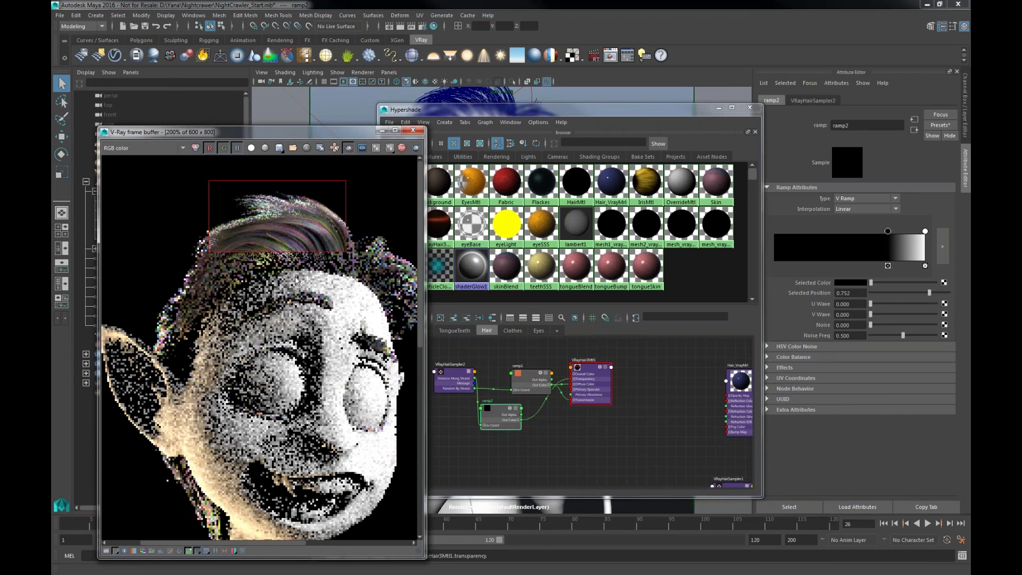
Assign the HairMtl material to the hair meshes in the Hair group, from HairTop1 through eyelashes
click(639, 419)
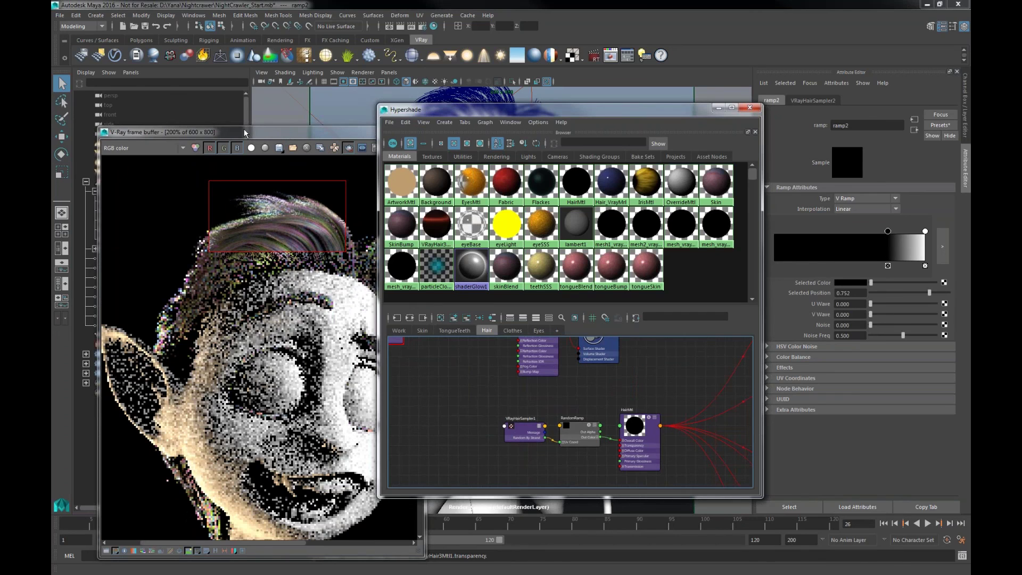
drag(245, 133, 270, 130)
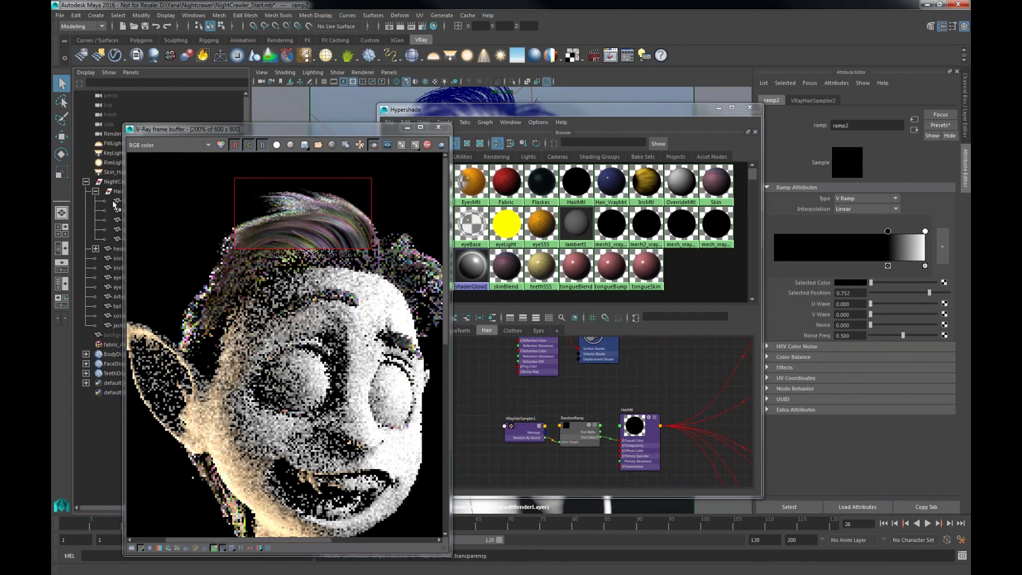
drag(201, 130, 266, 129)
click(134, 201)
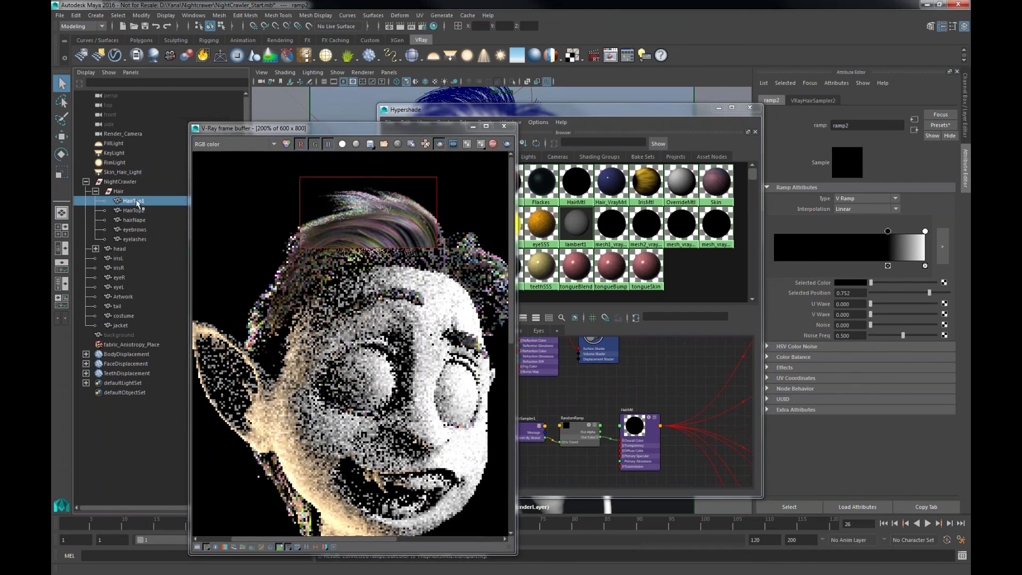
shift+click(128, 241)
drag(398, 128, 305, 124)
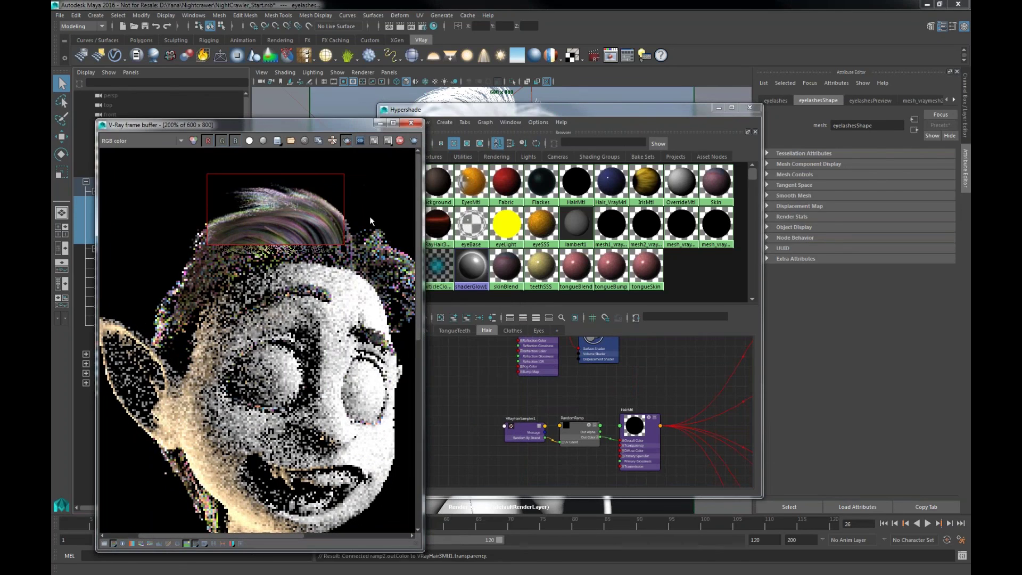
right_drag(633, 389, 634, 366)
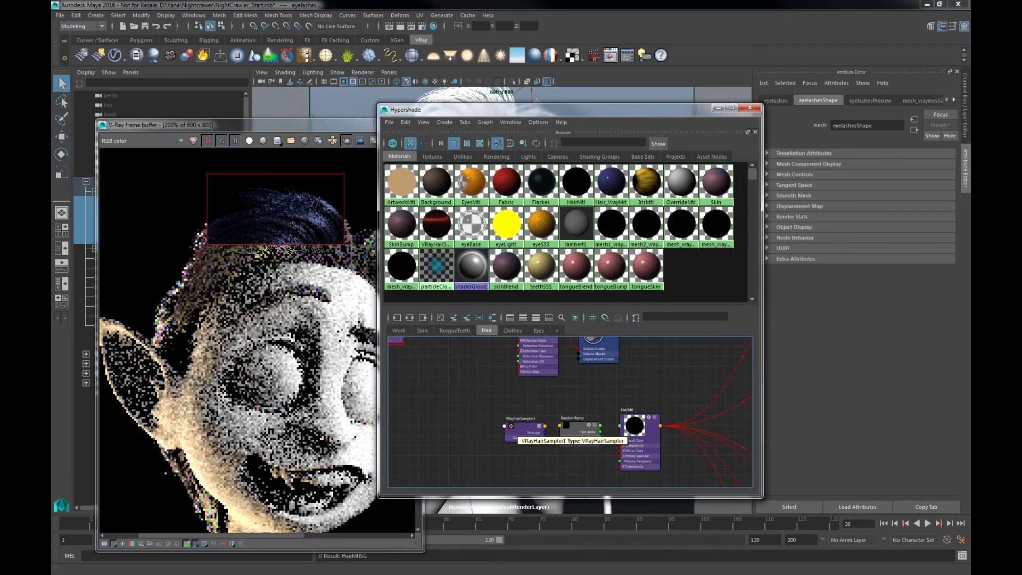
Turn off the render region and show the attributes of the RandomRamp feeding HairMtl
click(316, 139)
drag(335, 121, 341, 105)
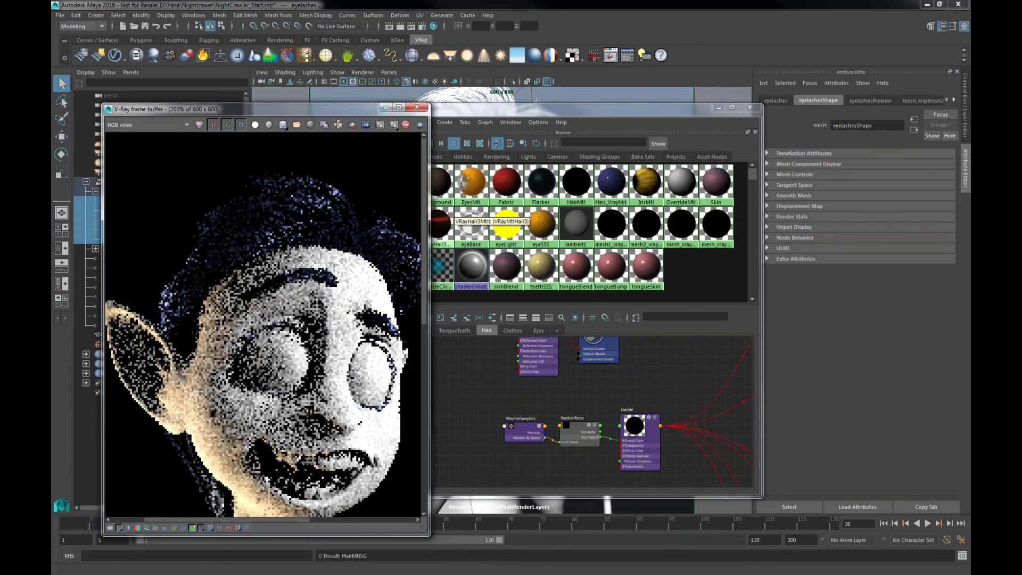
click(573, 434)
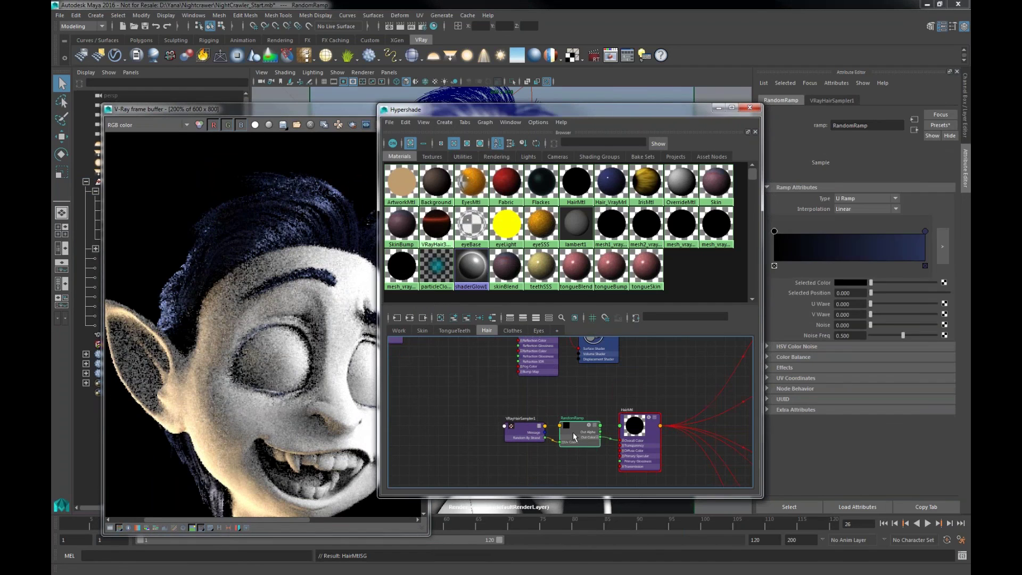
Show the whole character at 100% in the frame buffer and define a render region around the torso and hands
drag(311, 113, 389, 91)
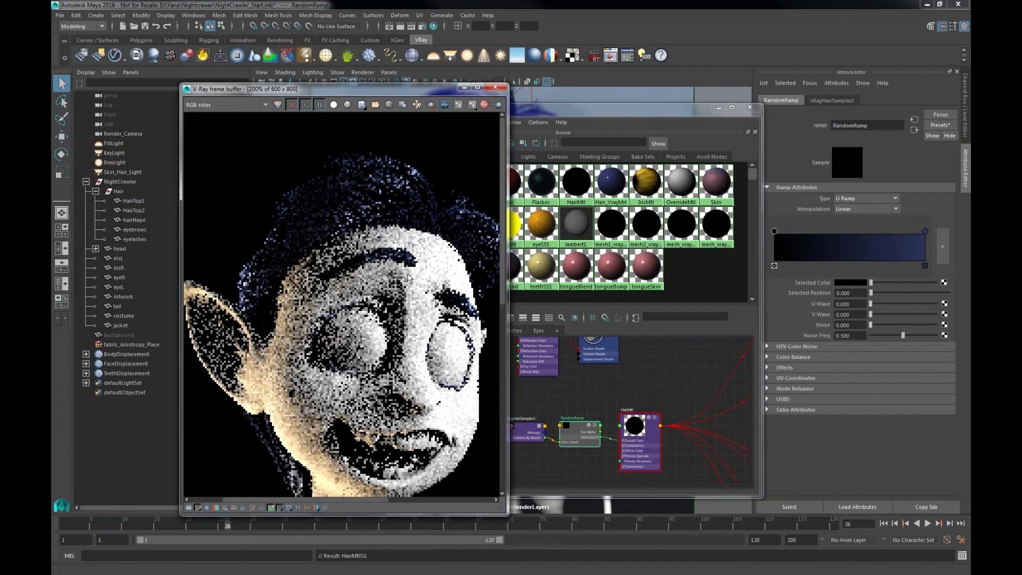
scroll(305, 135, down, 2)
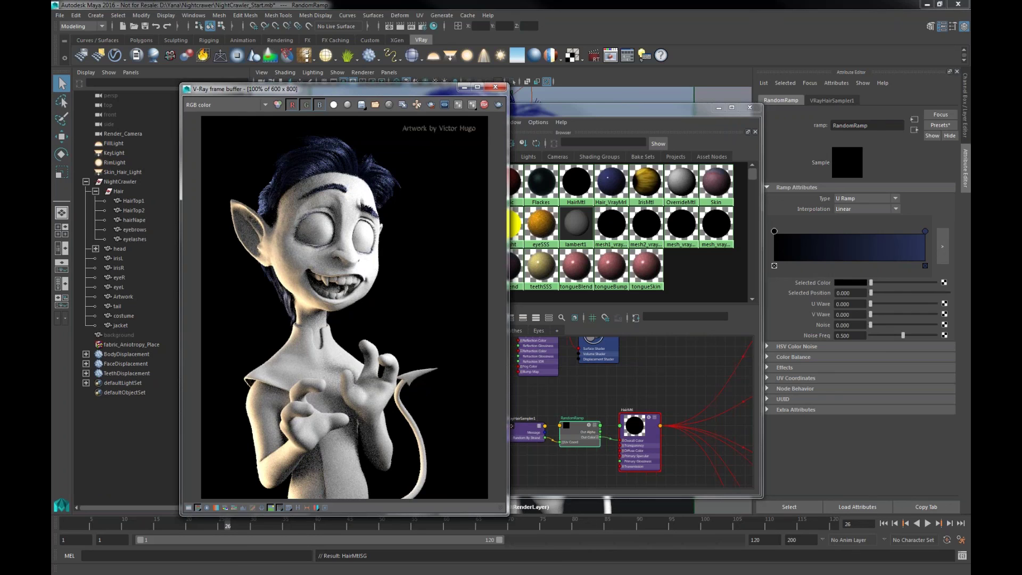
click(432, 105)
drag(224, 323, 451, 499)
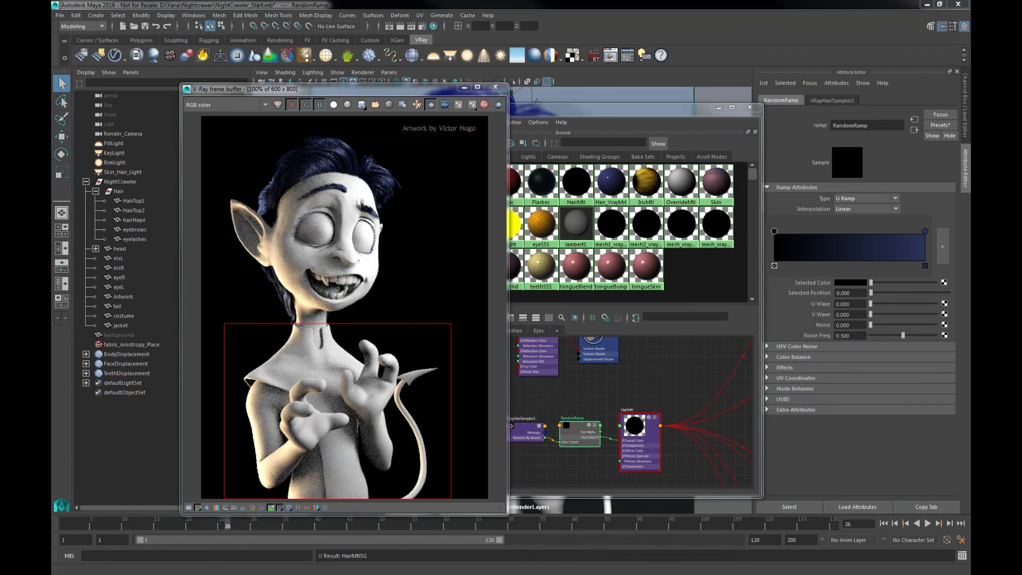
Switch to the browser, examine the cloth image results for fabric references, and return to Maya
key(alt+Tab)
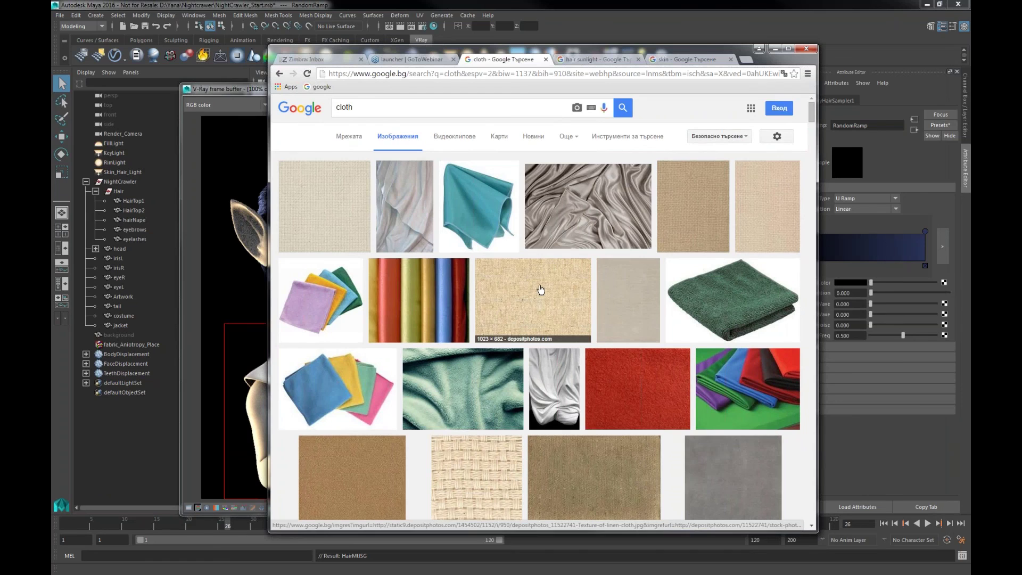
scroll(540, 294, down, 3)
scroll(541, 289, down, 1)
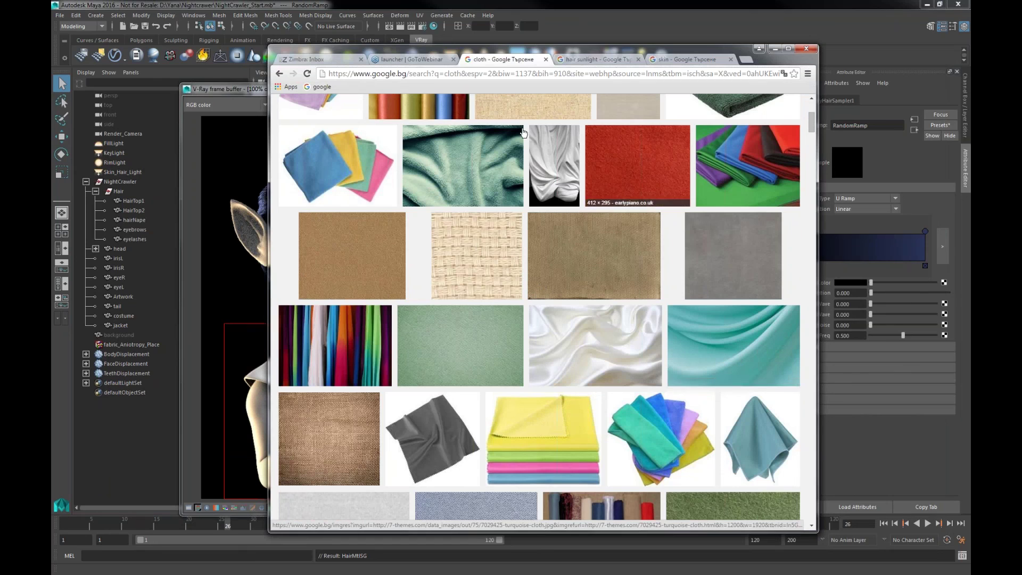
key(alt+Tab)
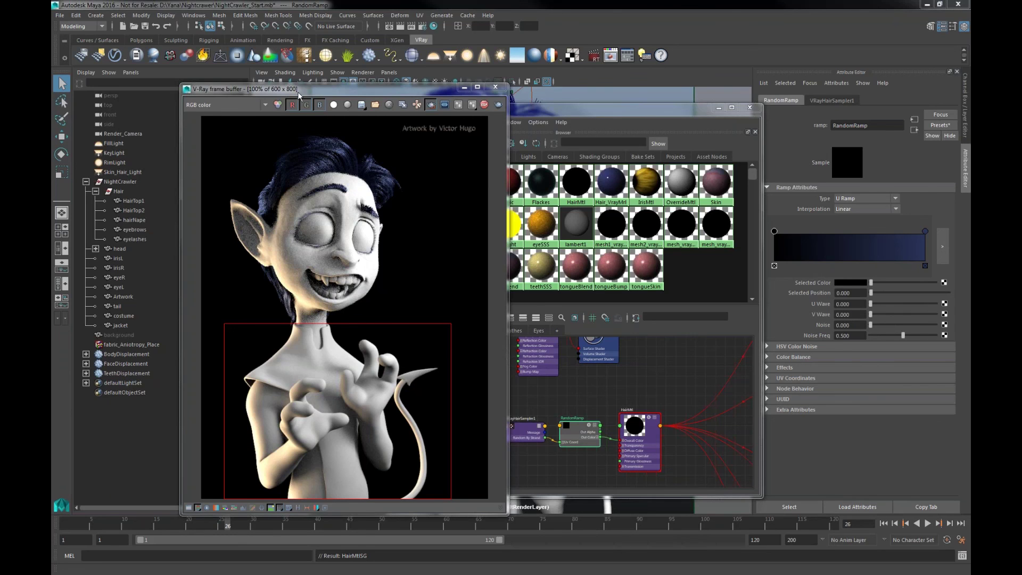
Arrange the frame buffer and Hypershade on either side of the viewport and select the costume mesh
drag(300, 94, 169, 93)
drag(430, 110, 578, 114)
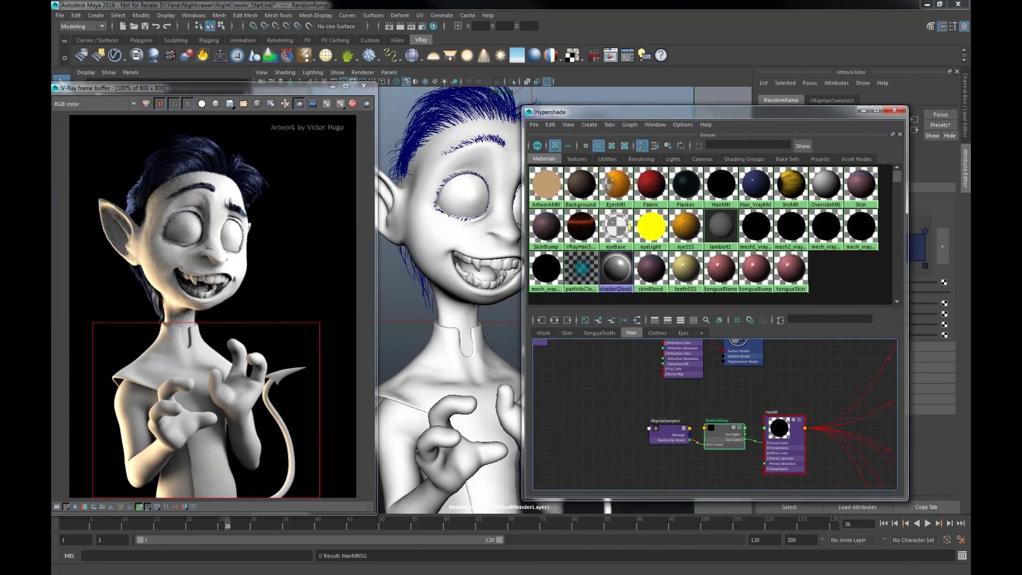
click(403, 434)
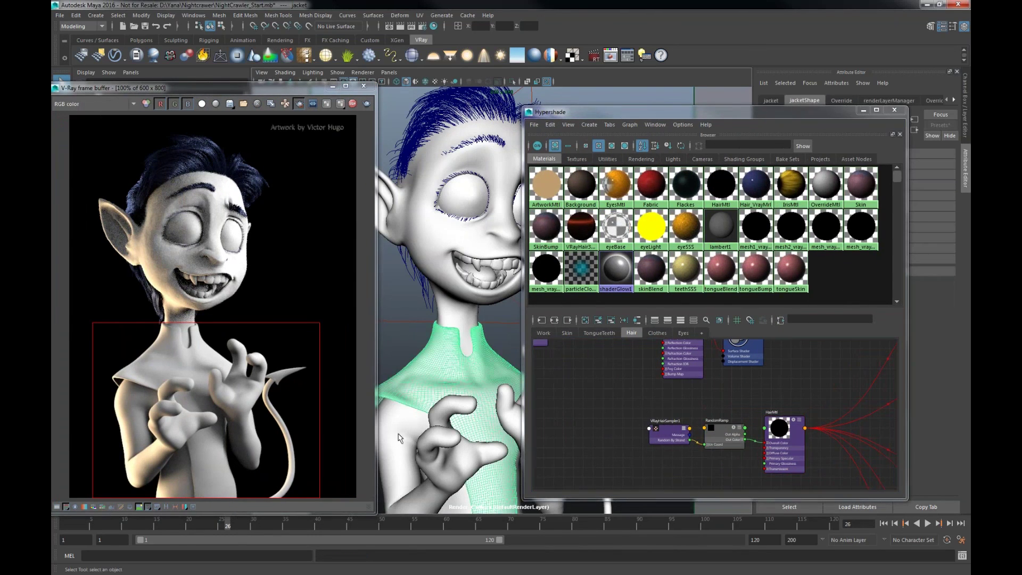
click(401, 438)
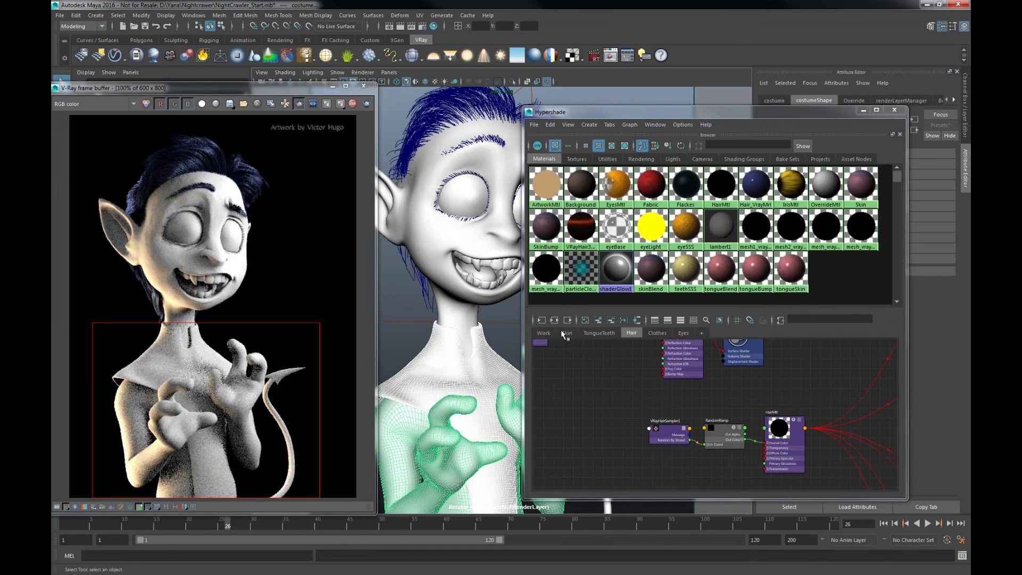
Show the Clothes network, assign a new V-Ray material to the selected costume mesh, and position its node beside its shading group
click(657, 333)
scroll(806, 401, up, 5)
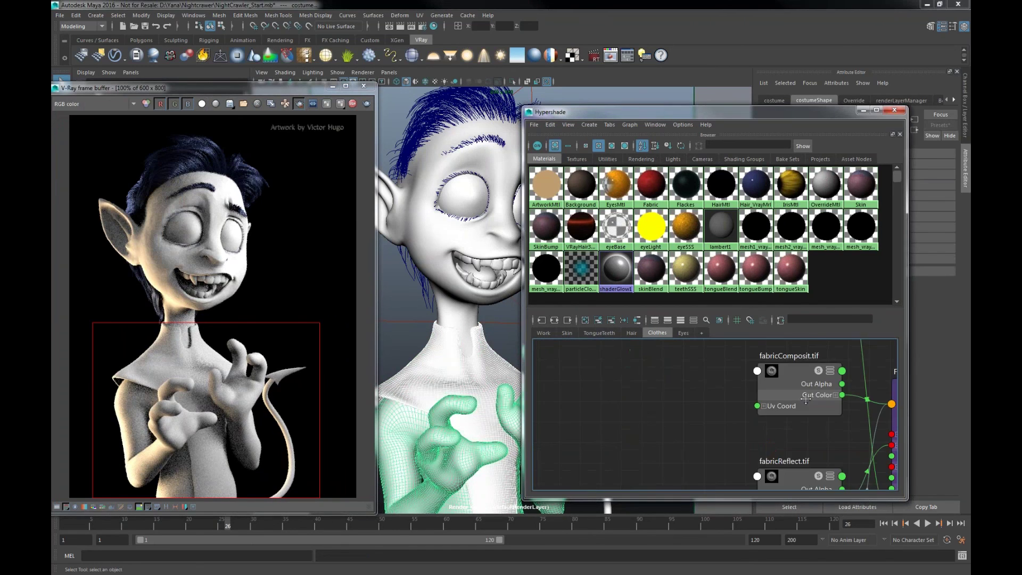
scroll(806, 400, down, 5)
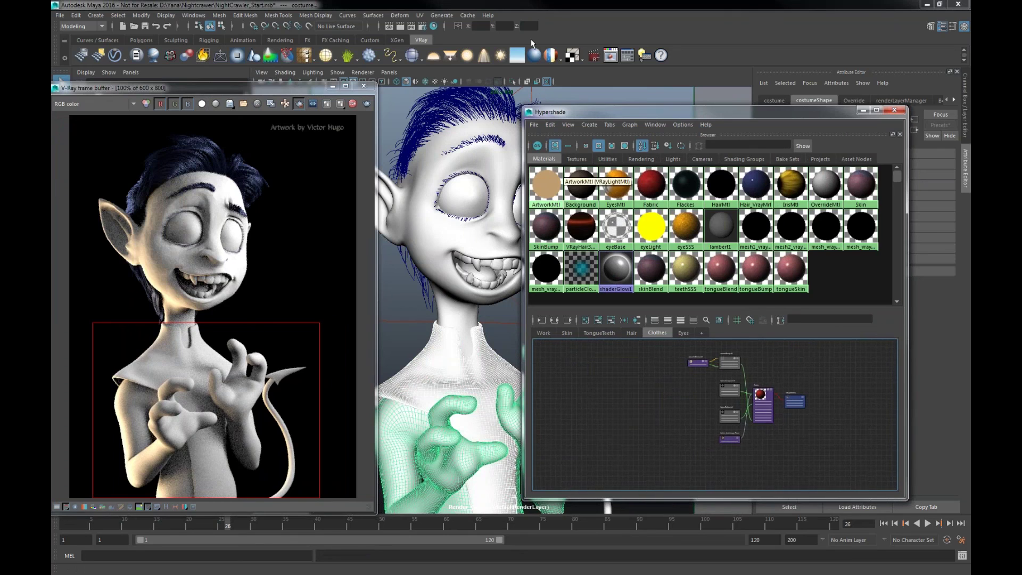
click(536, 55)
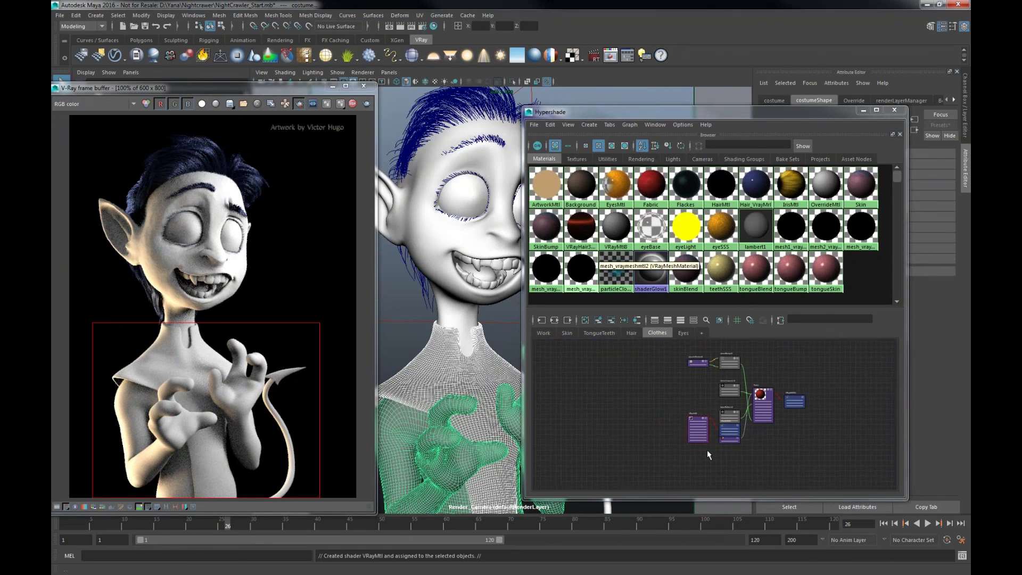
scroll(730, 435, up, 5)
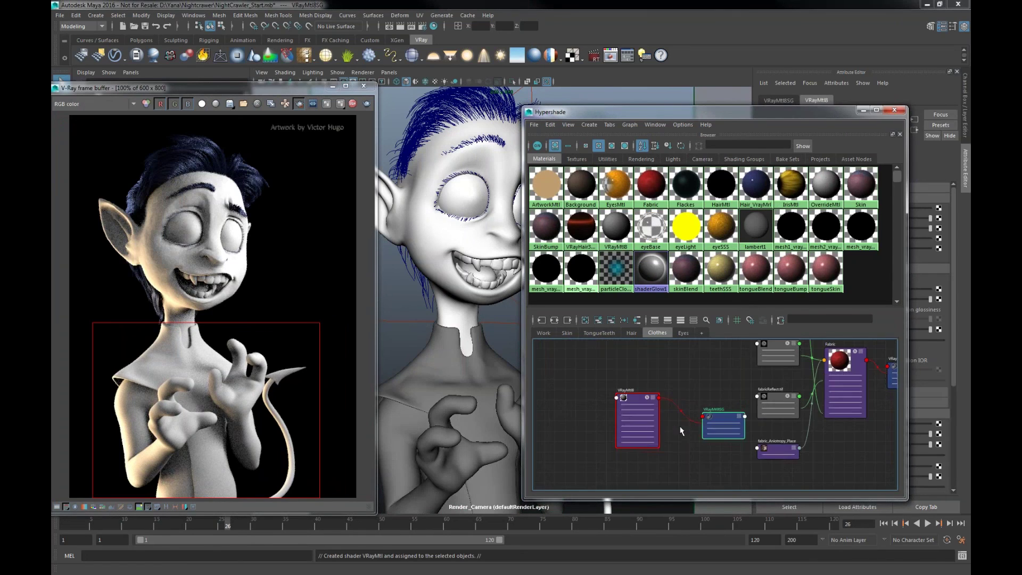
mouse_move(687, 428)
alt+middle_down()
mouse_move(697, 422)
mouse_move(683, 427)
alt+middle_up()
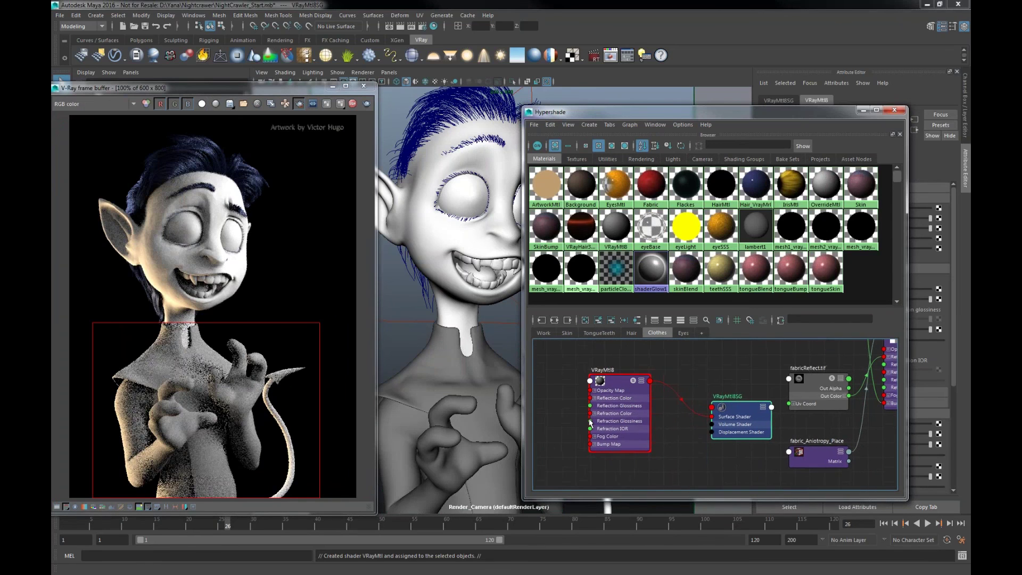
drag(615, 411, 651, 424)
Create a Ramp texture for the new costume material and delete the ramp's 2D placement node
right_click(581, 419)
click(492, 416)
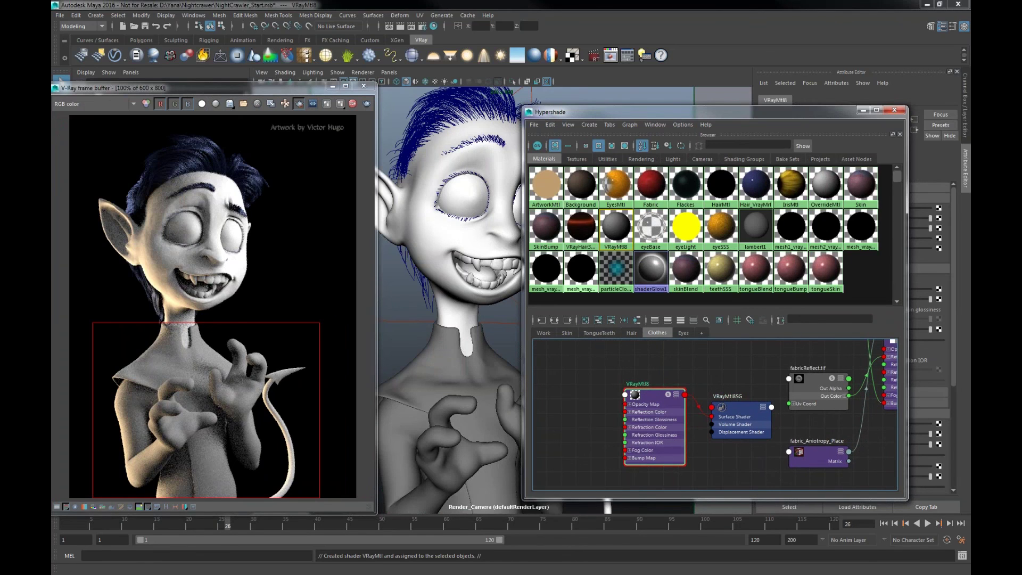
text(ramp)
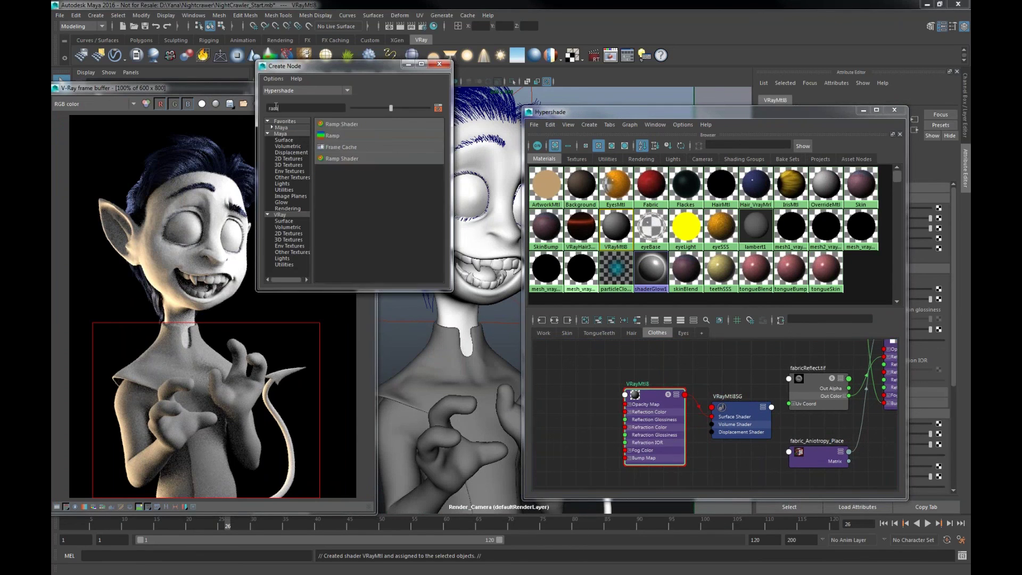
click(333, 136)
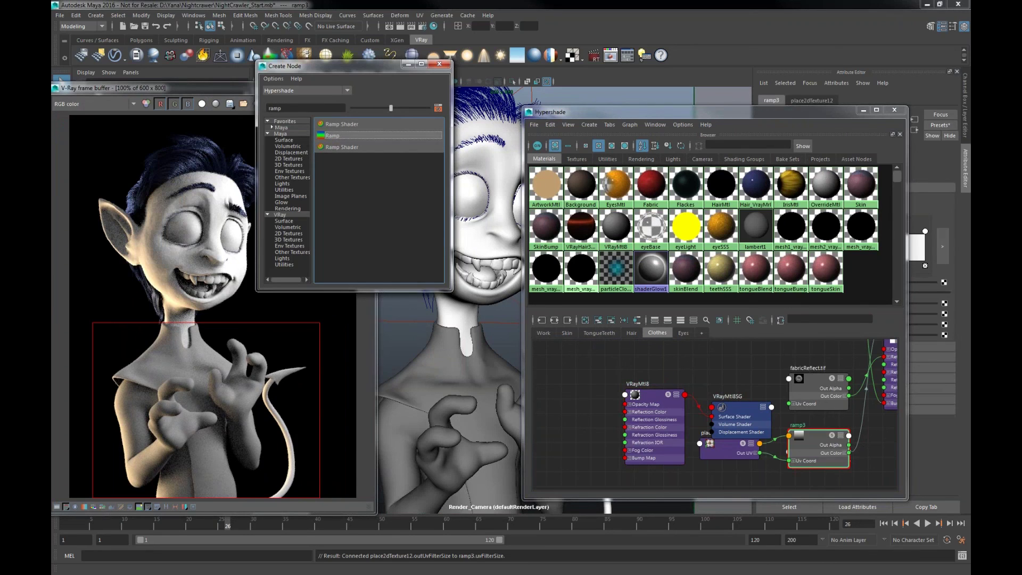
click(730, 454)
key(Delete)
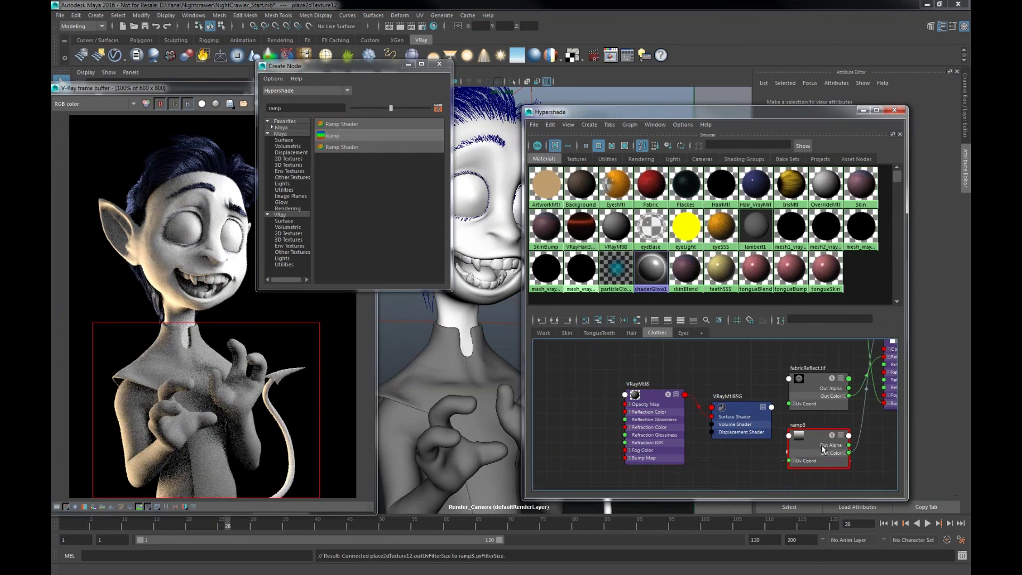
Place the ramp before the costume material and connect its output color to the material's diffuse color
drag(822, 446, 581, 413)
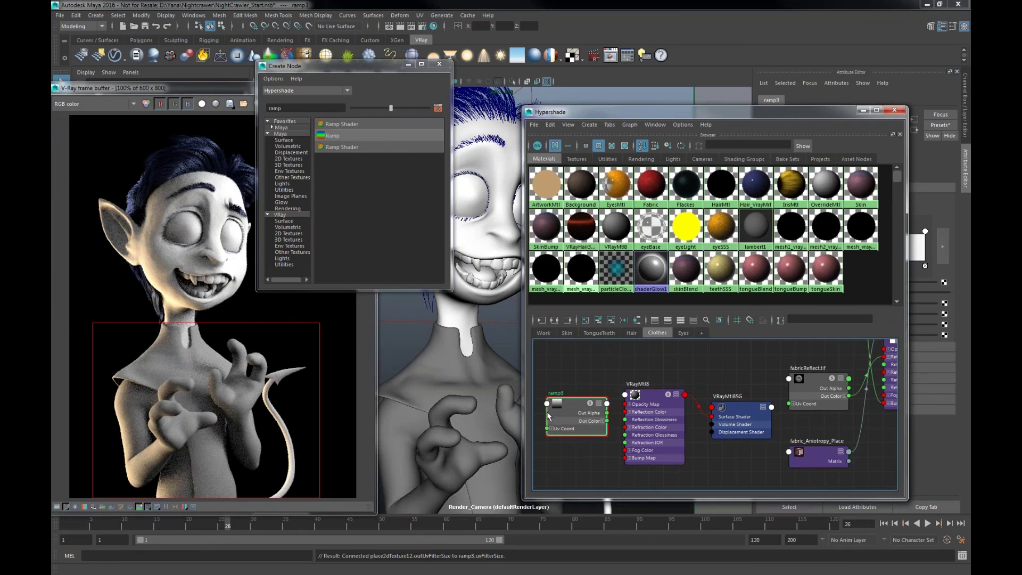
middle_drag(639, 396, 682, 407)
click(634, 395)
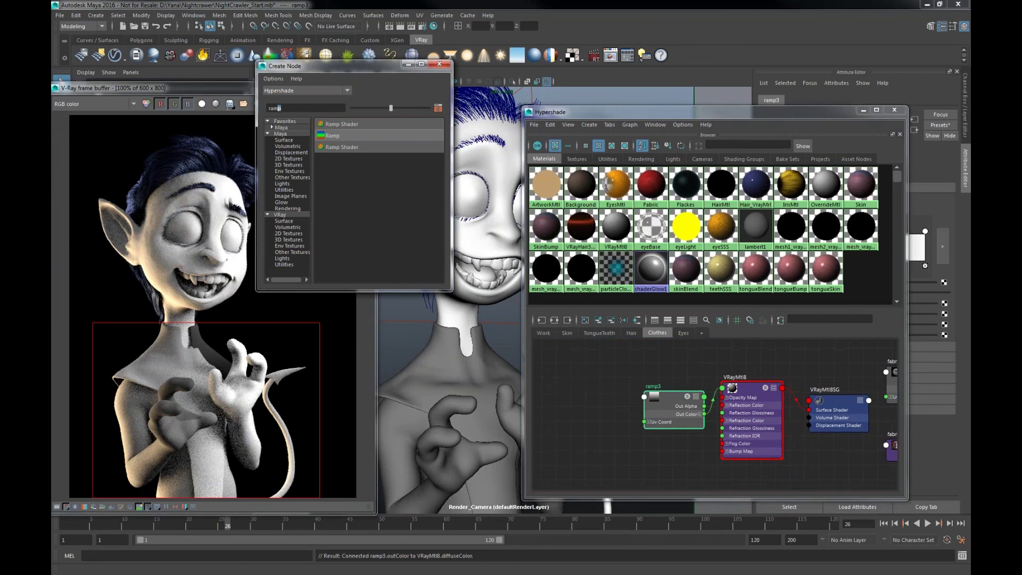
Create a Sampler Info node and place it in front of the ramp in the Clothes network
double_click(275, 108)
text(in)
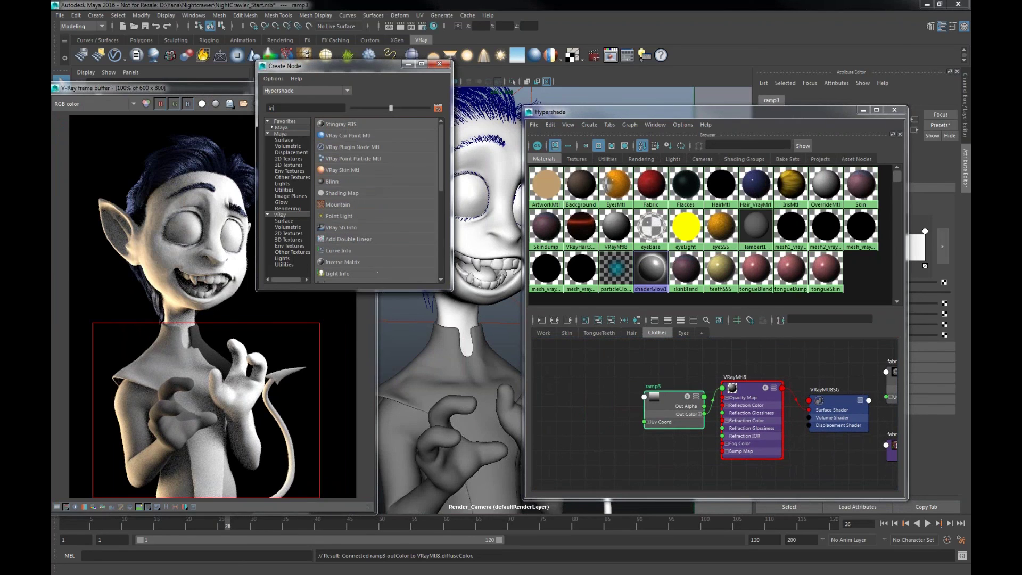
text(fo)
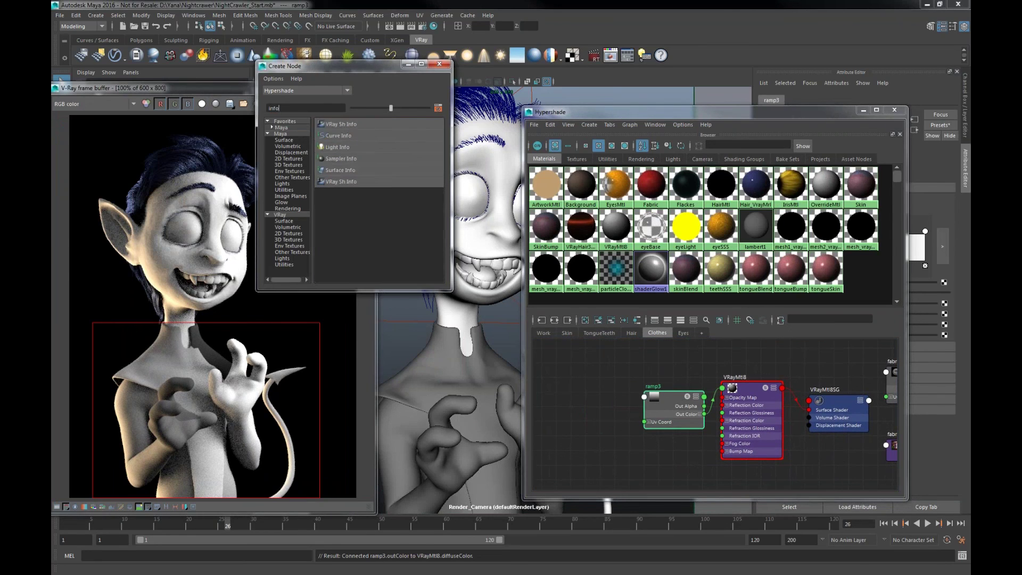
click(323, 159)
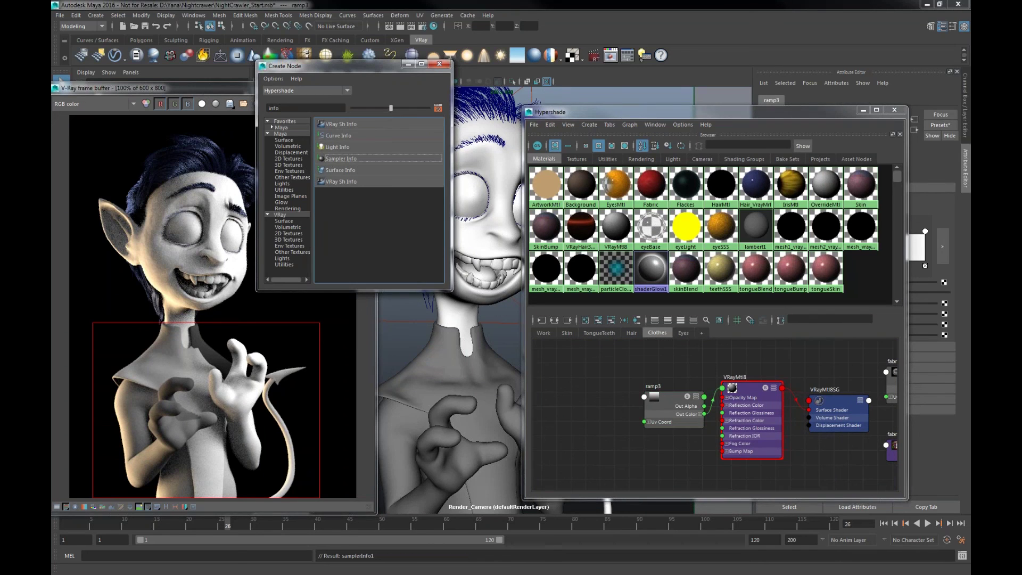
scroll(745, 436, down, 8)
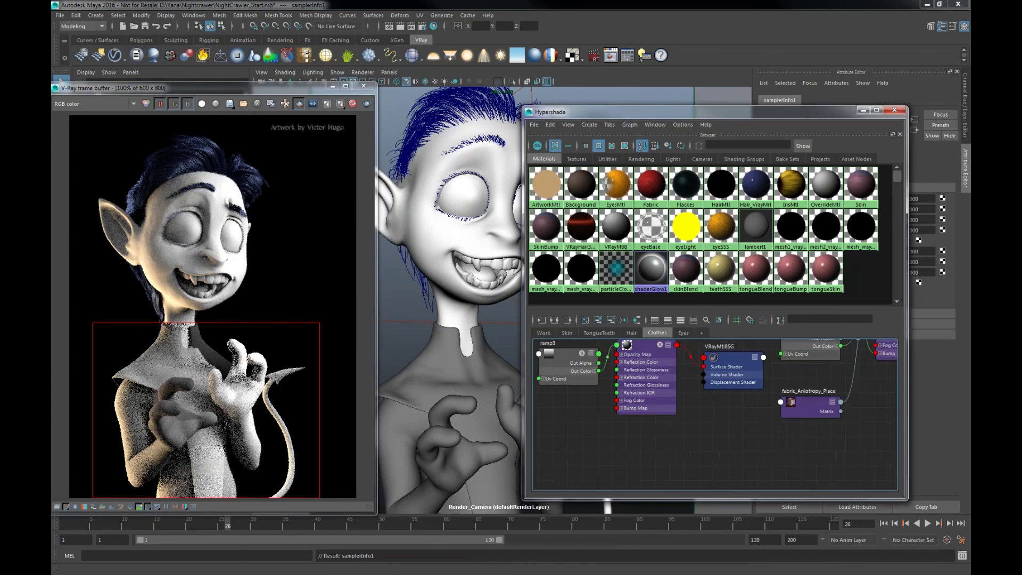
drag(868, 403, 619, 403)
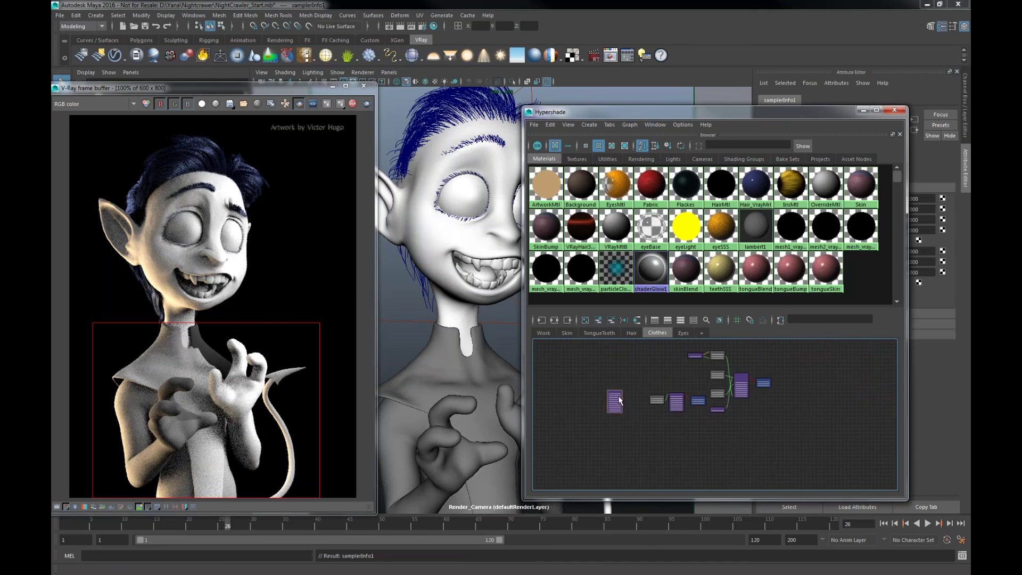
scroll(639, 396, up, 3)
scroll(615, 417, up, 2)
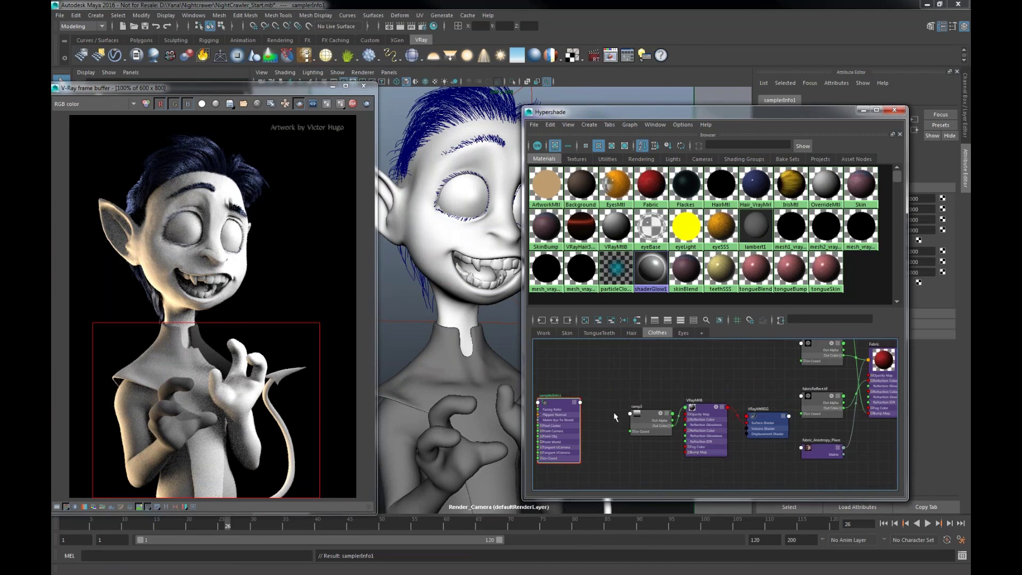
scroll(606, 420, up, 3)
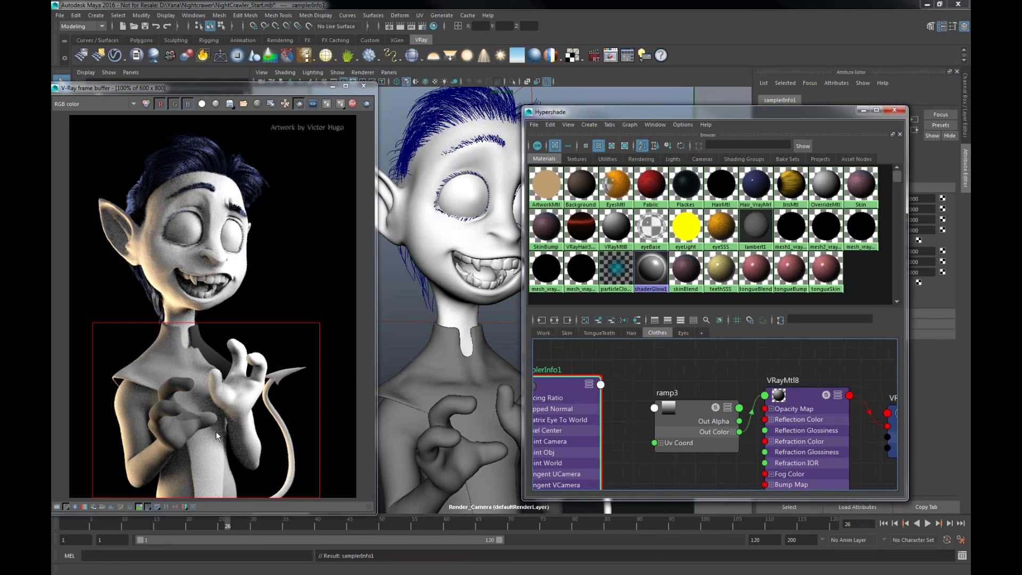
Connect the Sampler Info node's facingRatio to the vCoord of the costume material's ramp
alt+middle_drag(562, 387, 557, 356)
drag(557, 356, 579, 375)
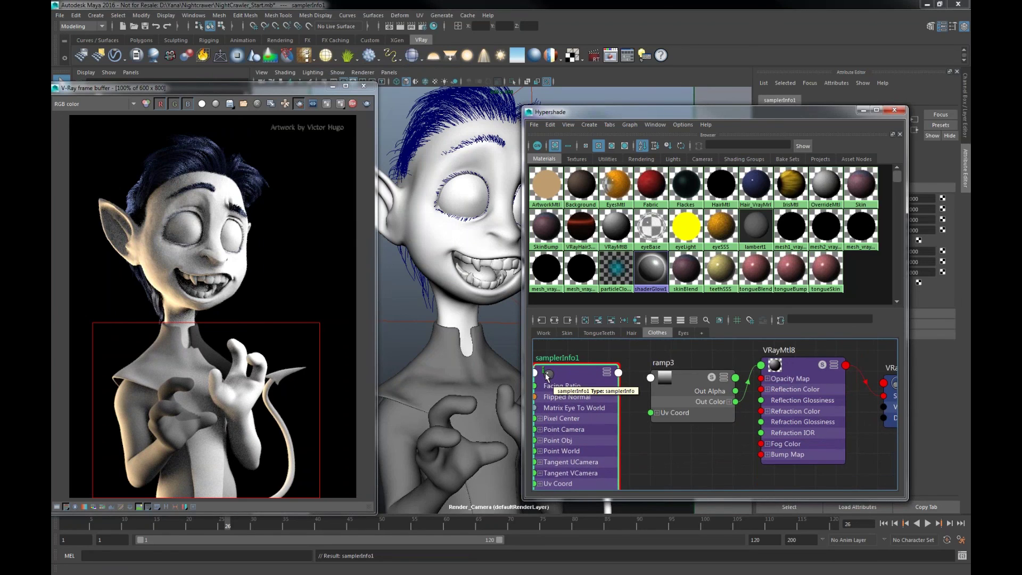
middle_drag(669, 376, 670, 376)
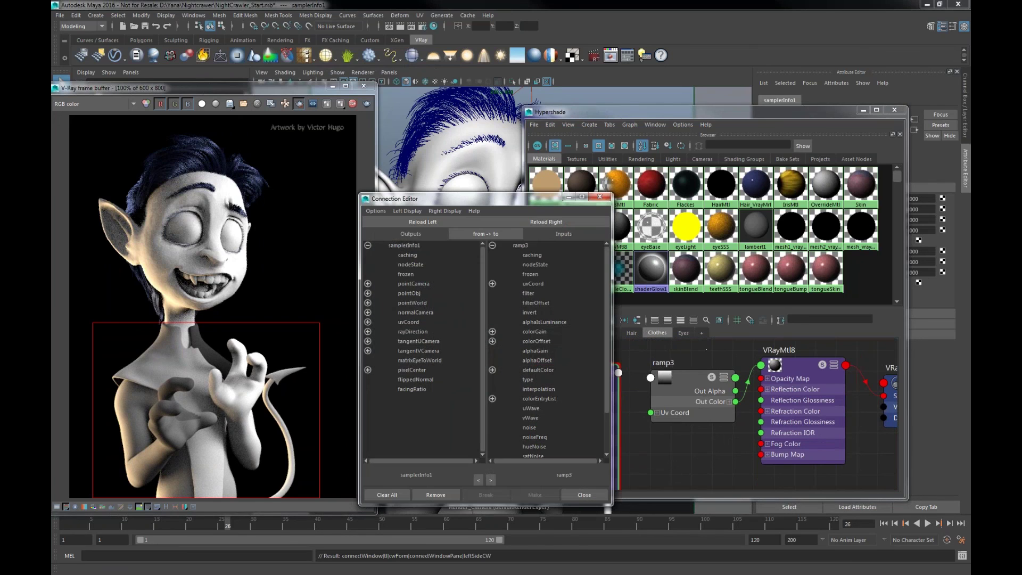
click(414, 390)
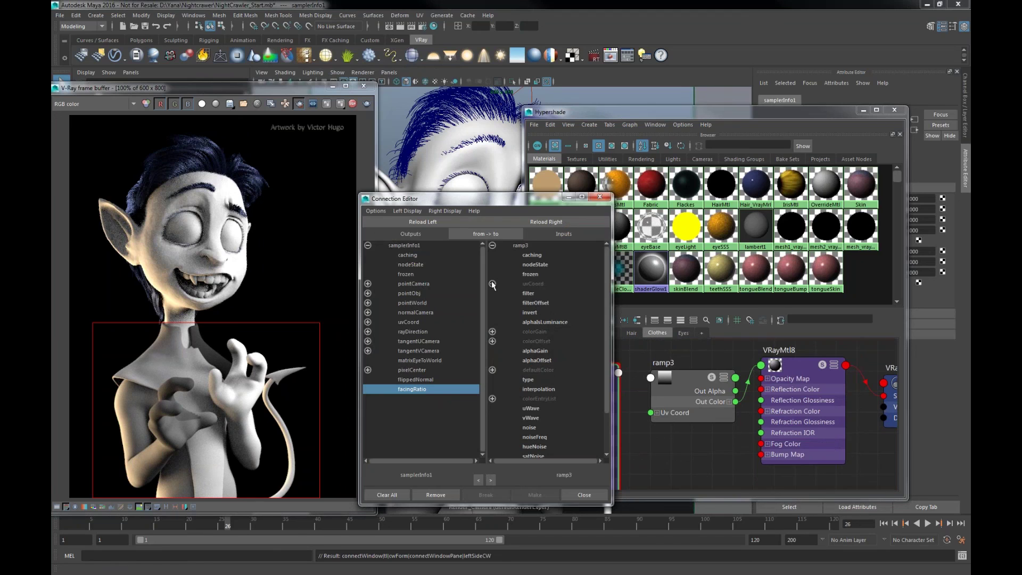
click(492, 284)
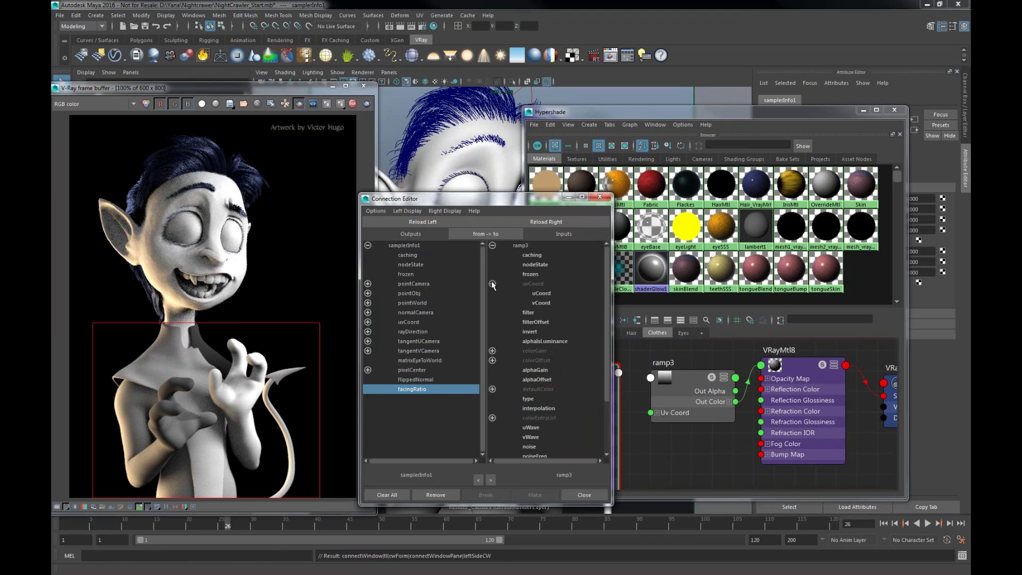
click(541, 303)
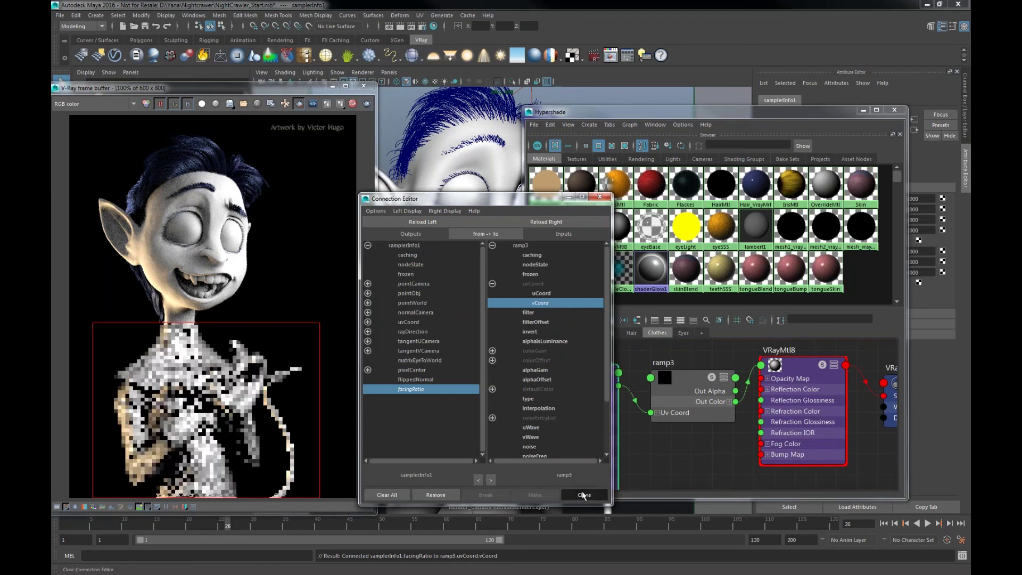
click(584, 495)
Uncover the ramp's attributes and reverse its gradient, with white at position 0 and black at 1
drag(547, 119, 382, 111)
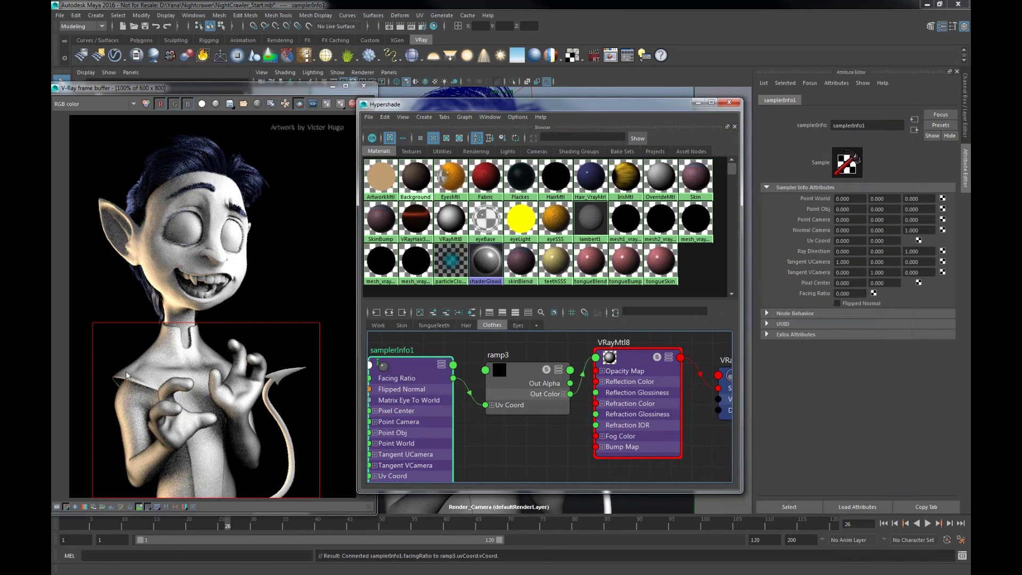
click(528, 374)
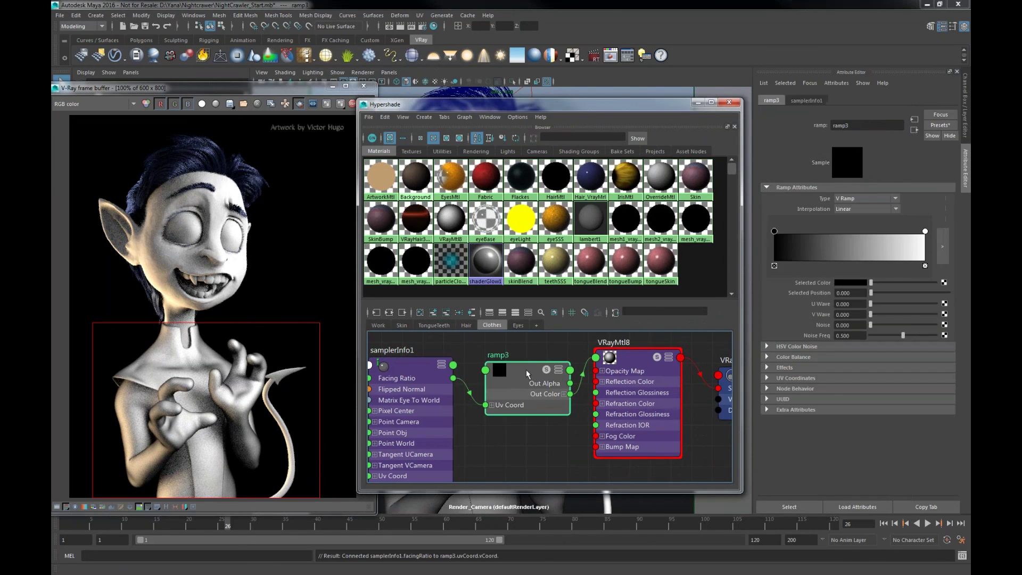
drag(776, 233, 932, 238)
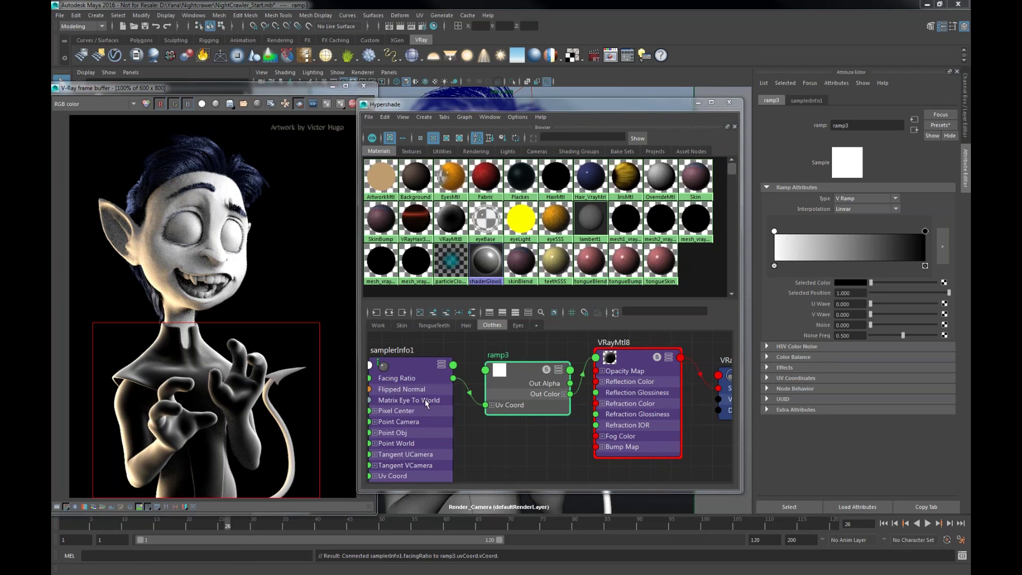
Solo the facing-ratio ramp and move its black color marker to position 0.803
click(627, 360)
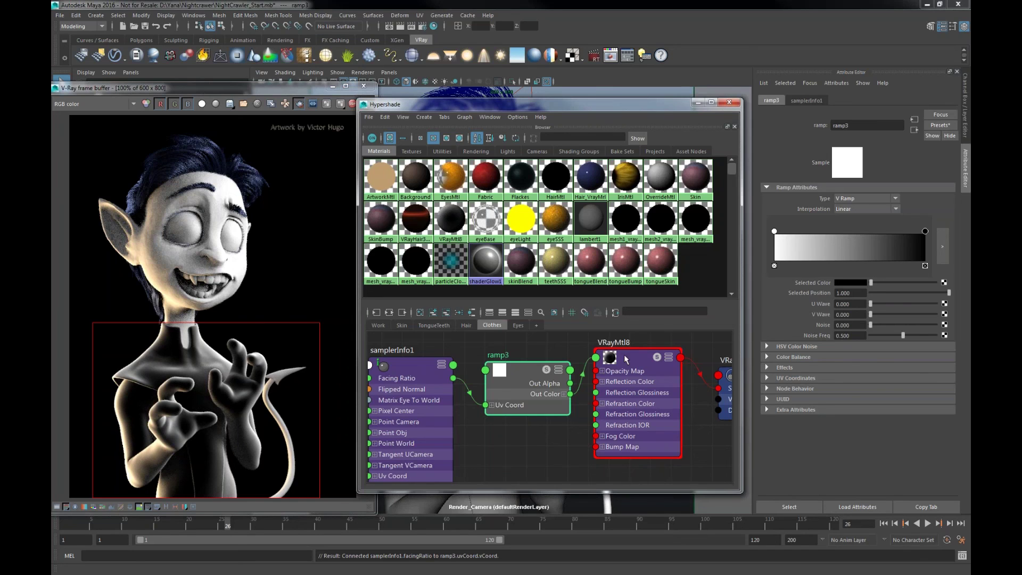
click(550, 370)
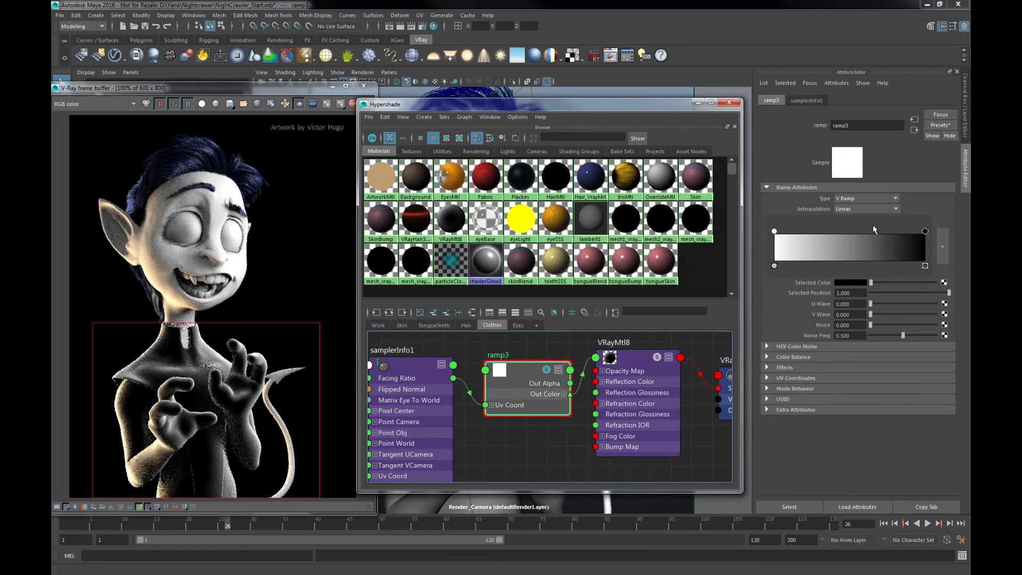
click(774, 232)
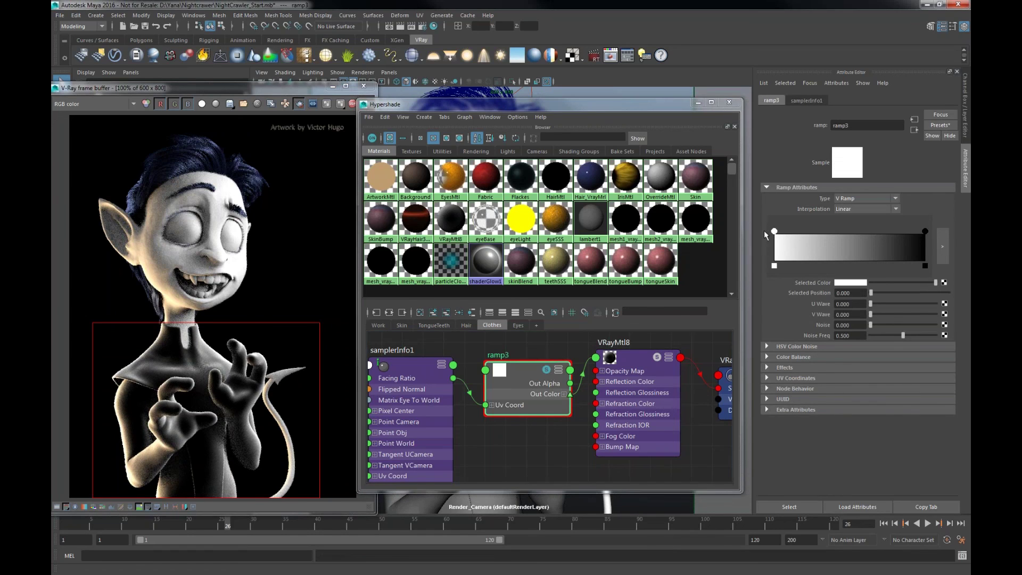
mouse_move(925, 232)
mouse_down()
mouse_move(893, 233)
mouse_move(926, 233)
mouse_up()
mouse_move(774, 232)
mouse_down()
mouse_move(813, 232)
mouse_move(775, 232)
mouse_up()
drag(925, 232, 895, 233)
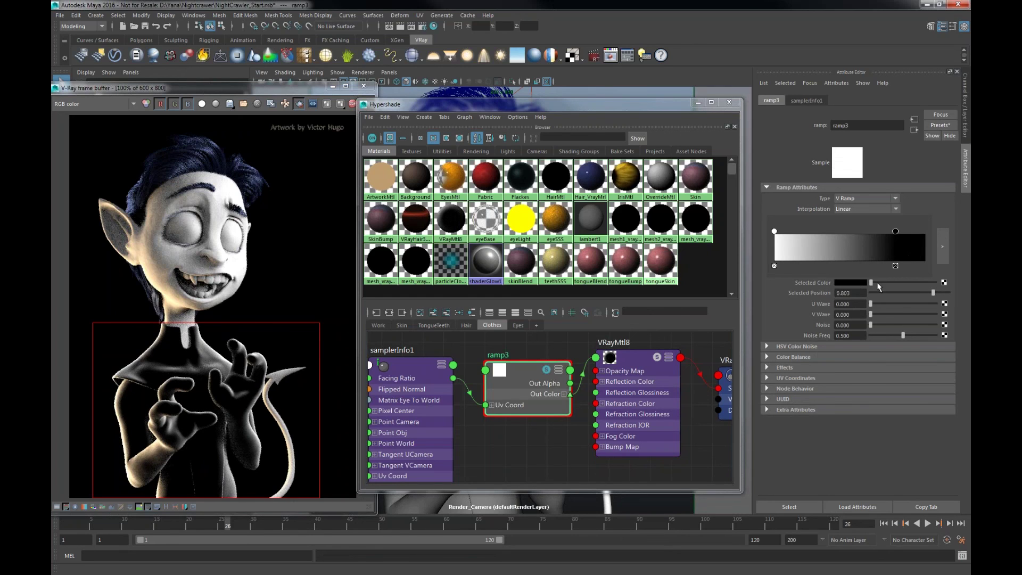
Soften the ramp's contrast by lightening the black marker to dark grey and dimming the white marker to light grey
drag(872, 283, 897, 283)
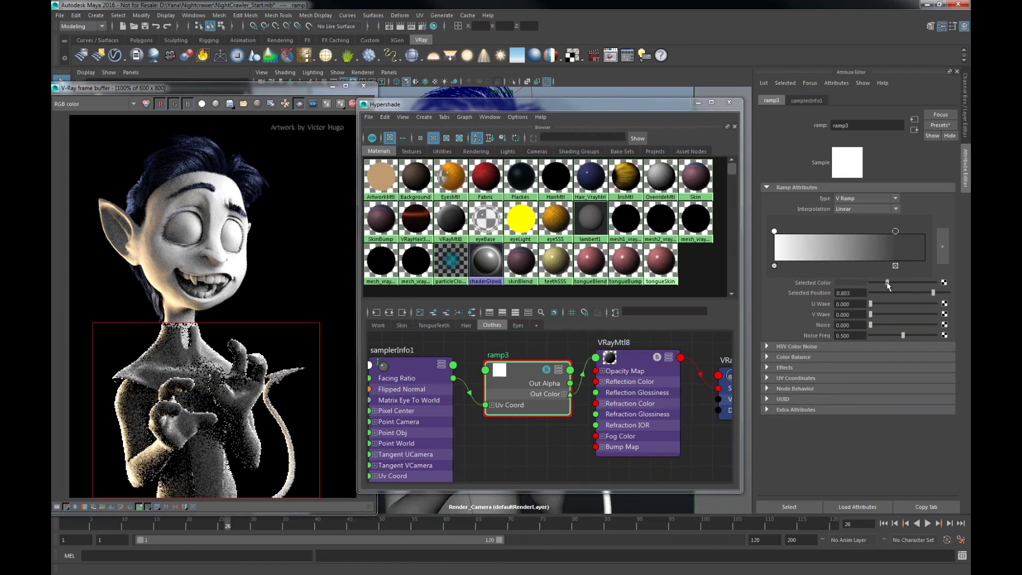
click(774, 265)
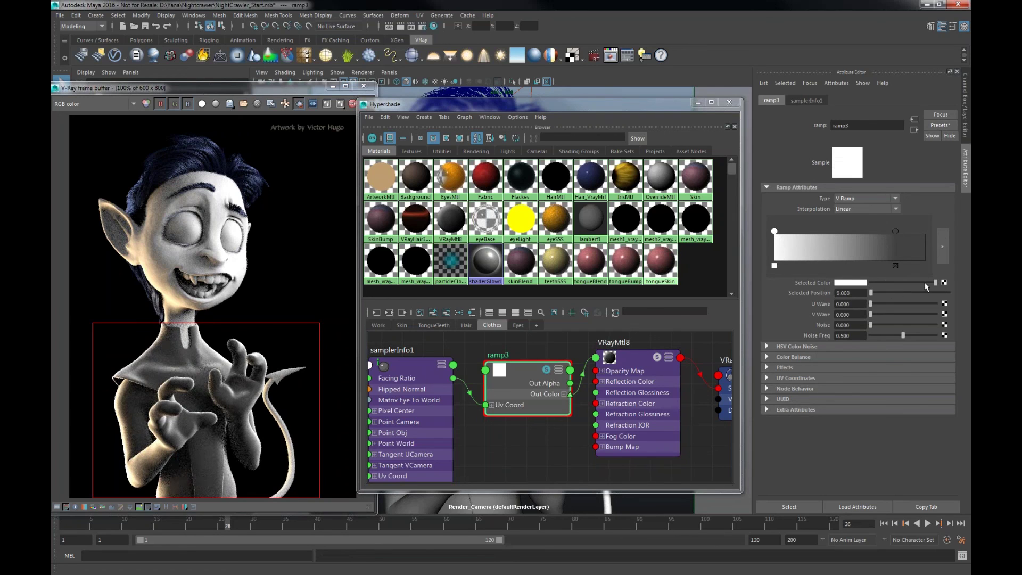
drag(936, 283, 918, 283)
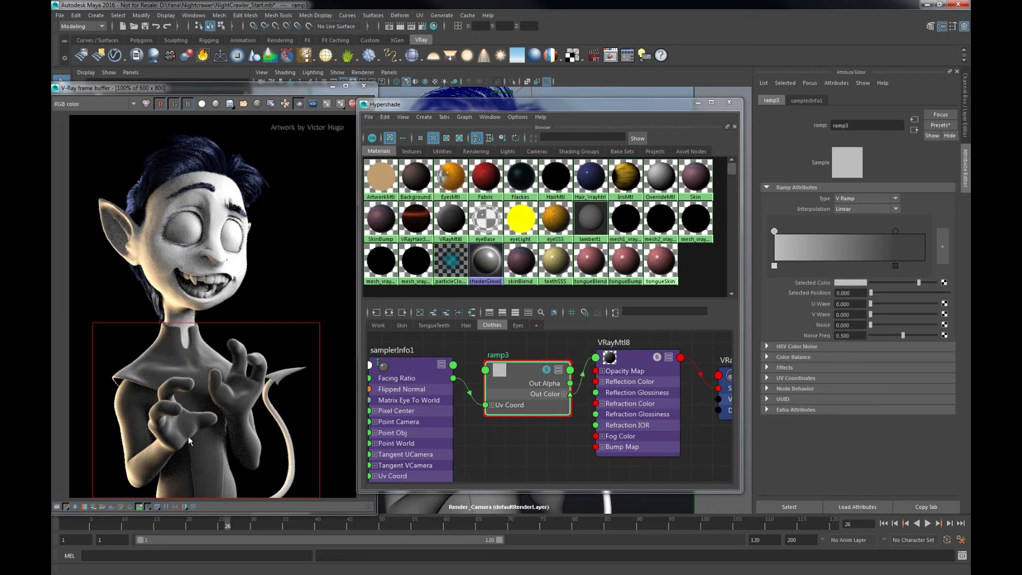
Select the costume mesh in the viewport and assign the existing Fabric material to it
drag(404, 104, 519, 107)
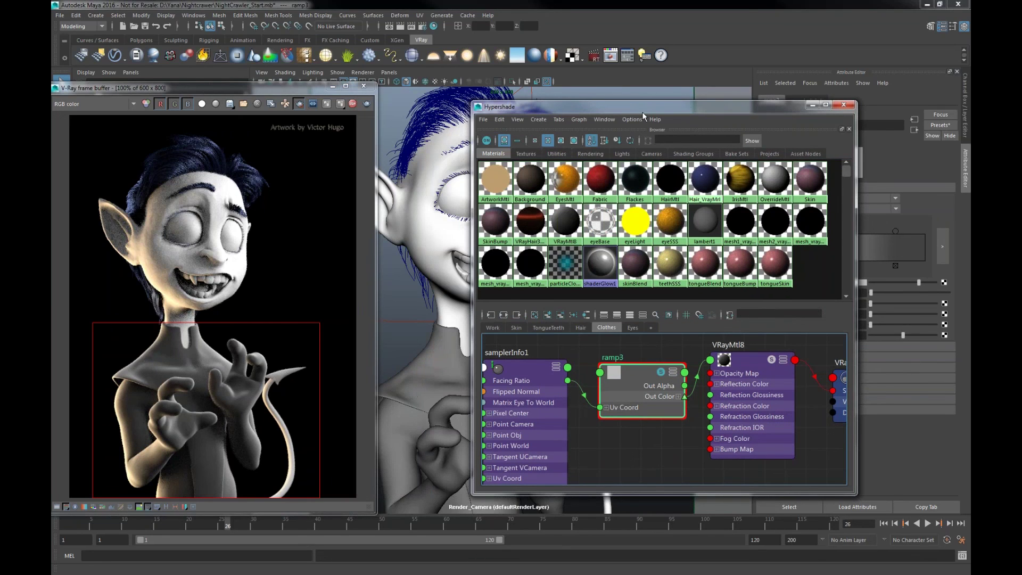
click(415, 395)
click(404, 427)
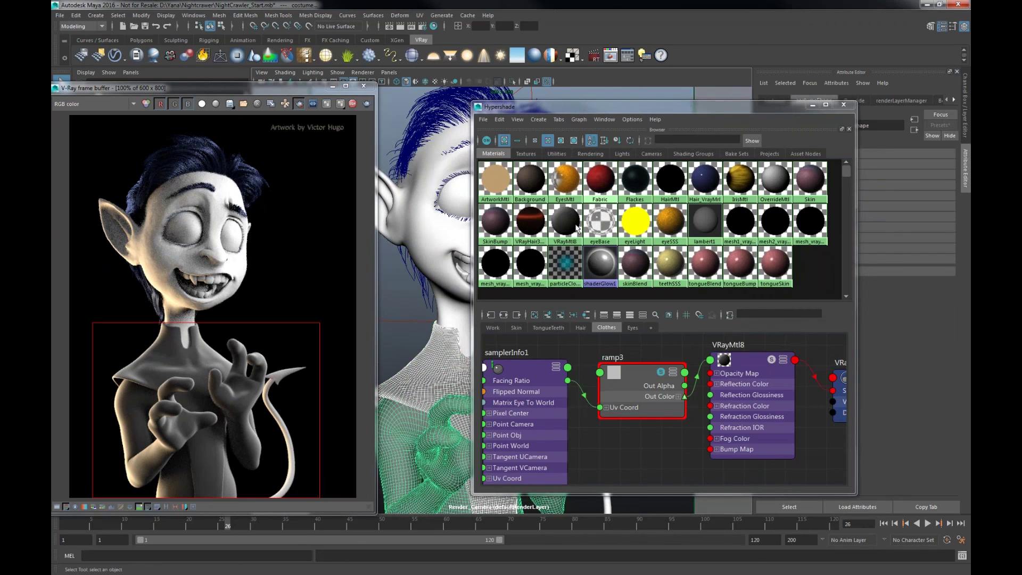
drag(593, 112, 510, 115)
alt+middle_drag(694, 390, 541, 438)
alt+middle_drag(660, 360, 586, 396)
right_click(586, 394)
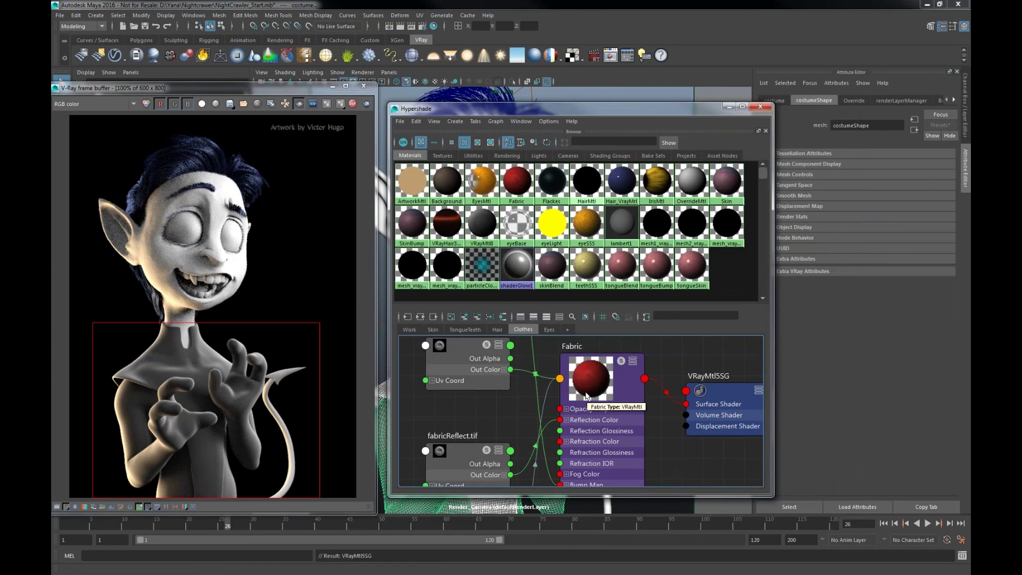
Return to the facing-ratio network, select the ramp3 node, and examine the costume's fabric render beside it
alt+middle_drag(585, 395, 652, 320)
alt+middle_drag(447, 397, 481, 392)
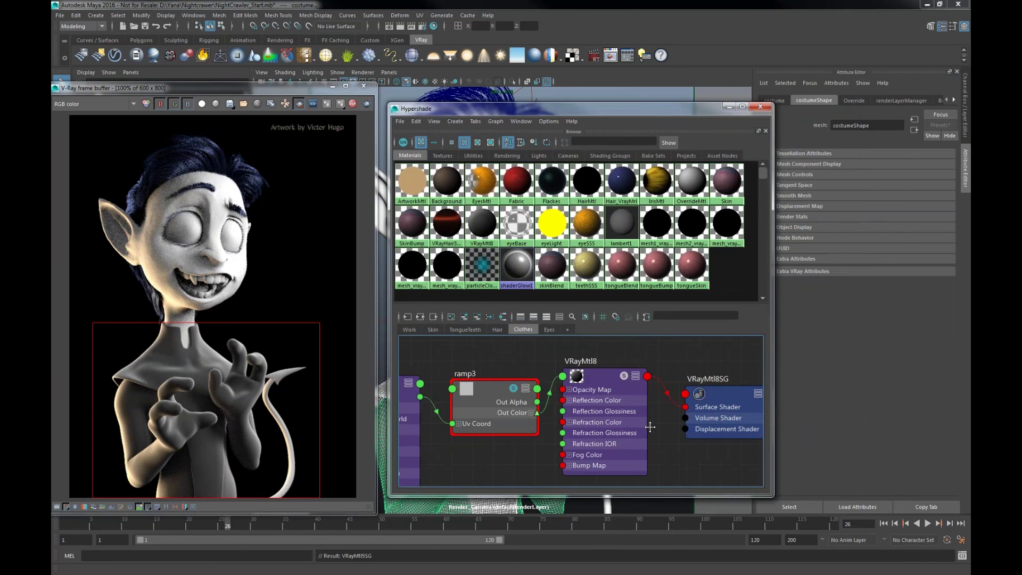
click(480, 392)
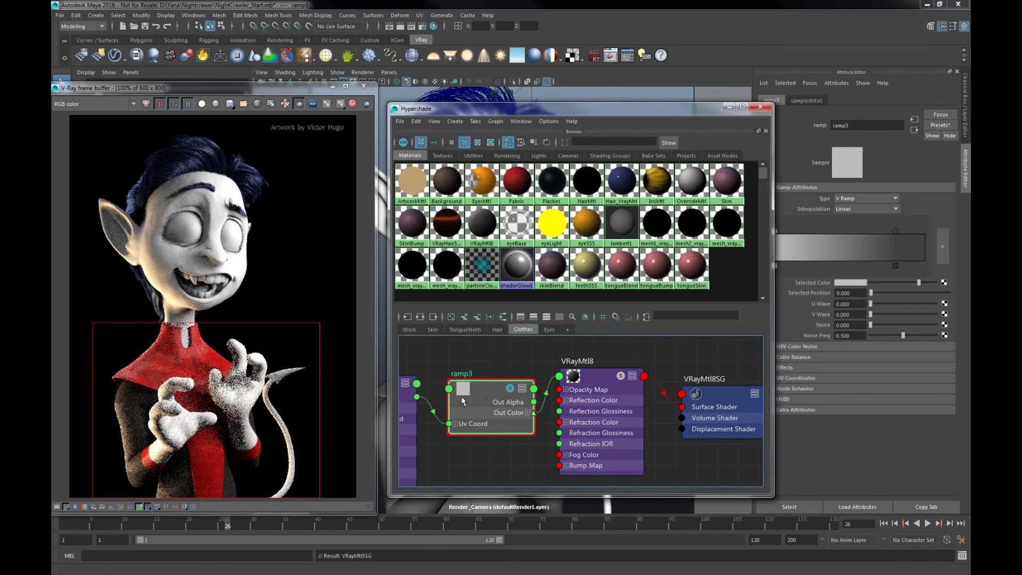
drag(579, 114, 541, 117)
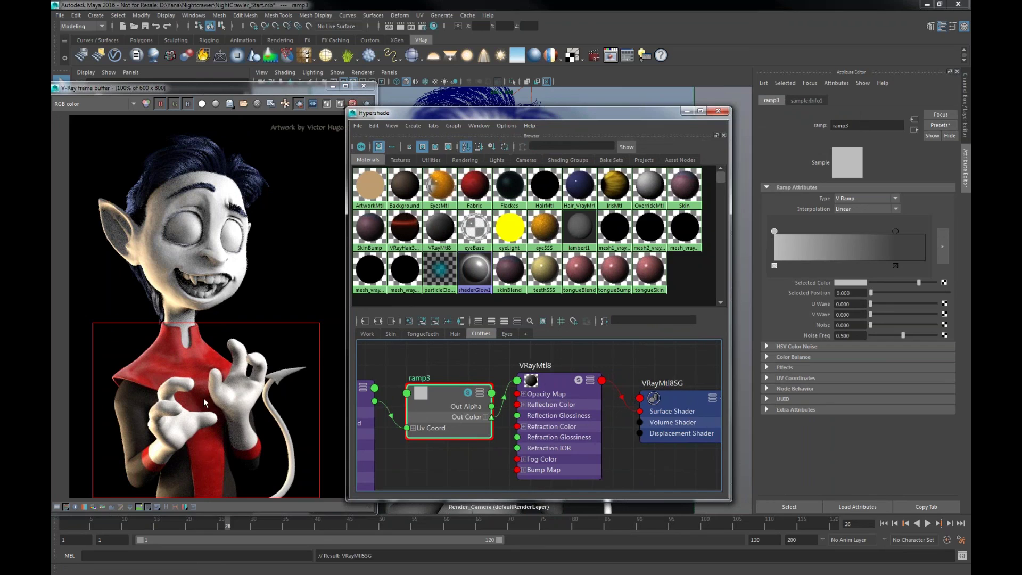
alt+middle_drag(607, 382, 621, 386)
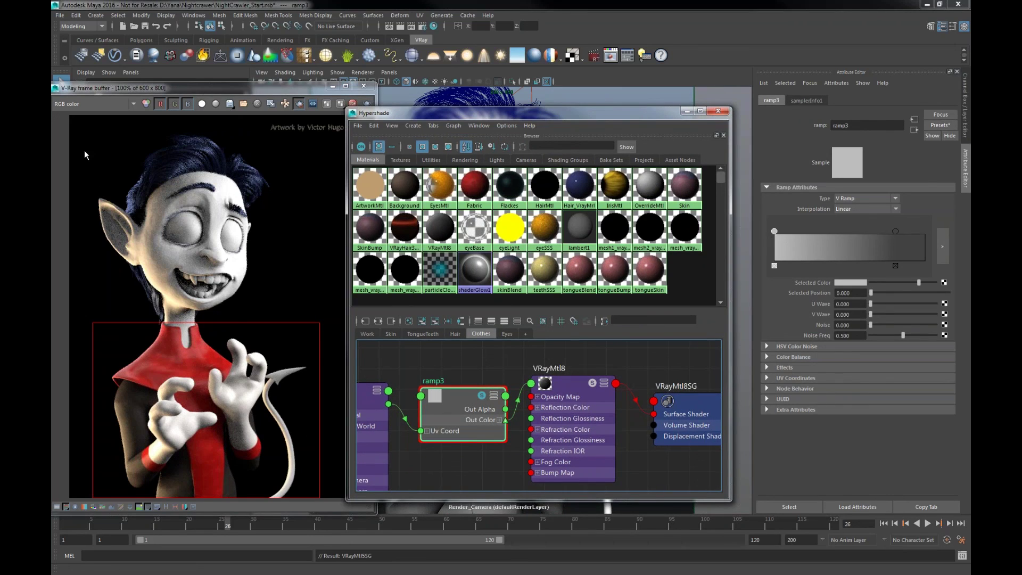
Move the render region to the character's head and bring up the Skin shading network in the Hypershade
drag(85, 150, 270, 338)
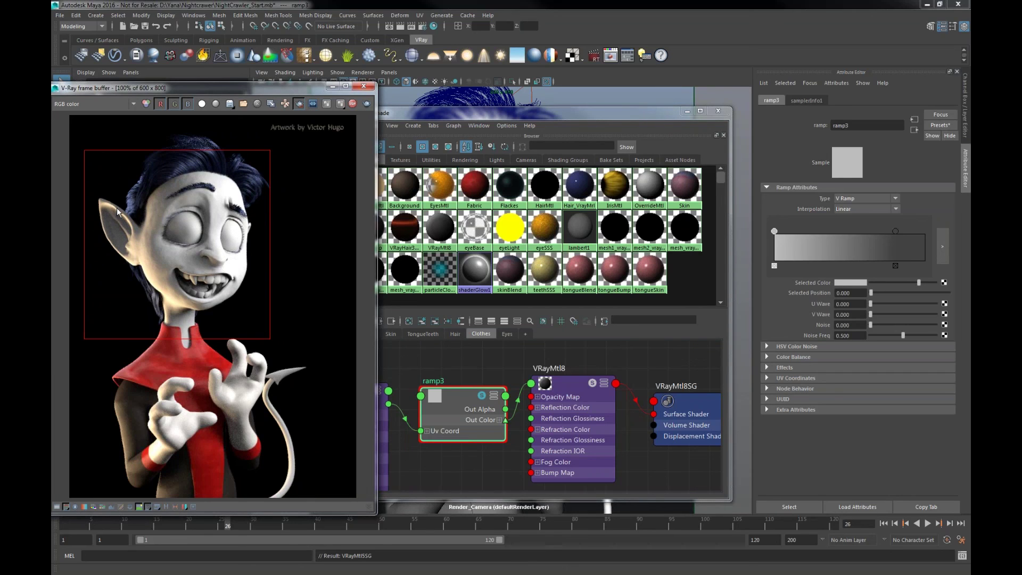
drag(530, 309, 530, 294)
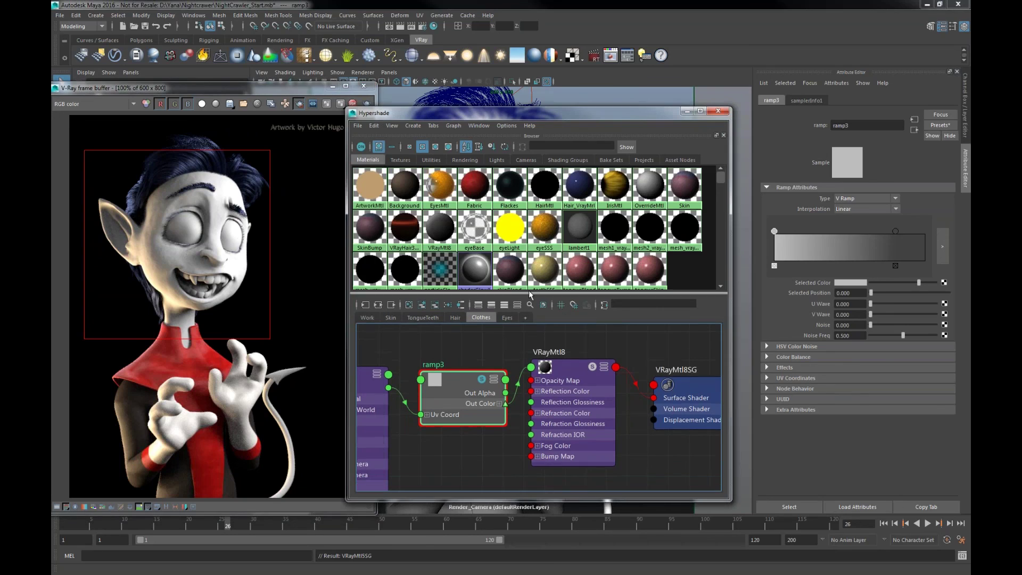
click(391, 318)
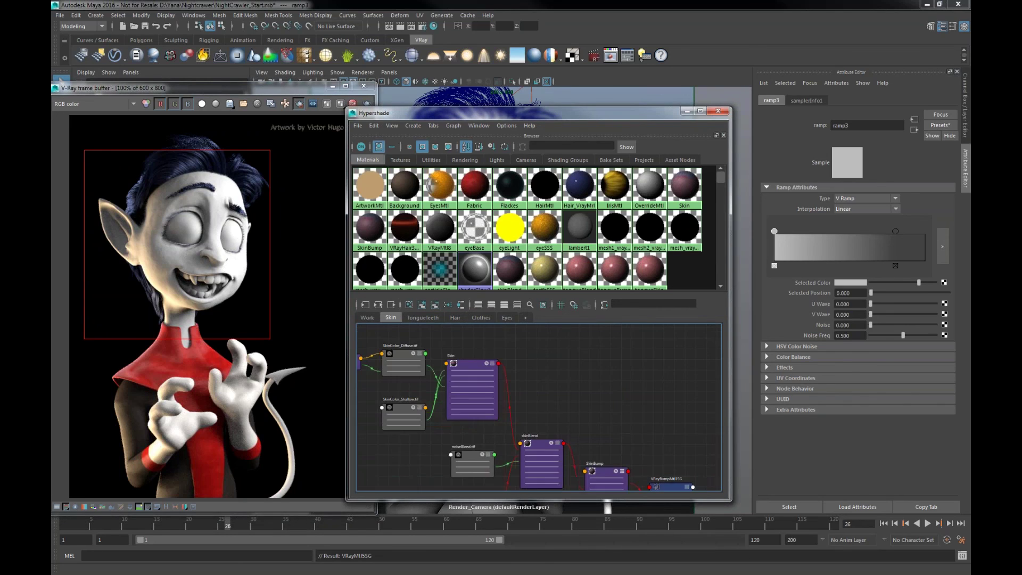
alt+middle_drag(451, 361, 606, 367)
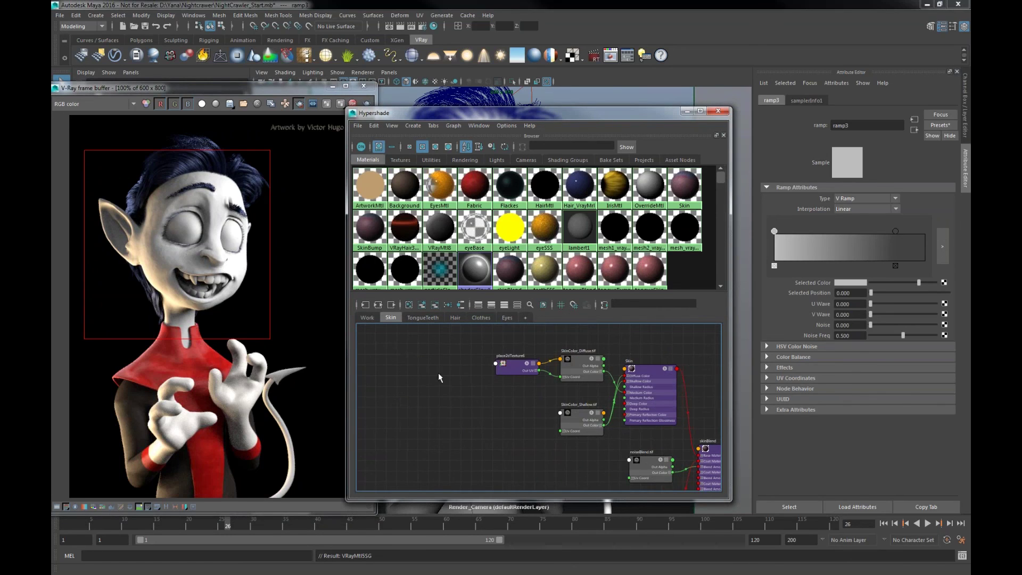
alt+middle_drag(440, 378, 462, 387)
drag(519, 113, 684, 112)
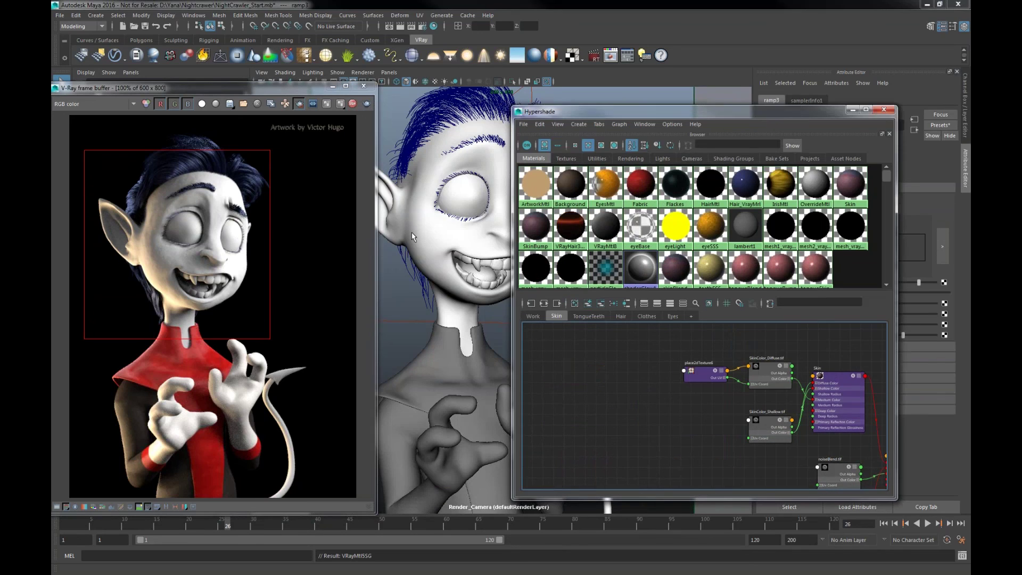
Select the head mesh and assign a new VRay Fast SSS2 material to it
click(411, 232)
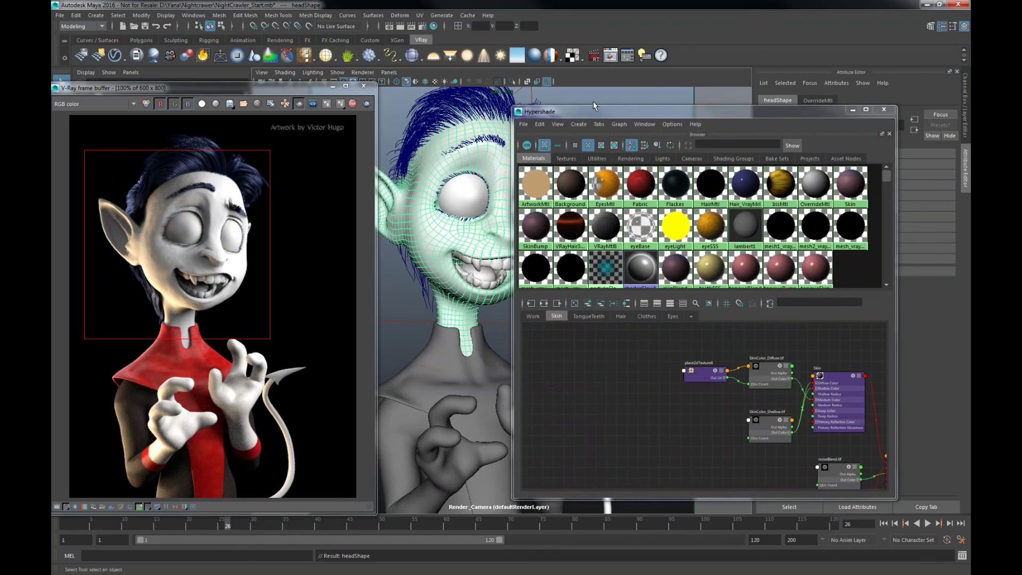
right_click(554, 54)
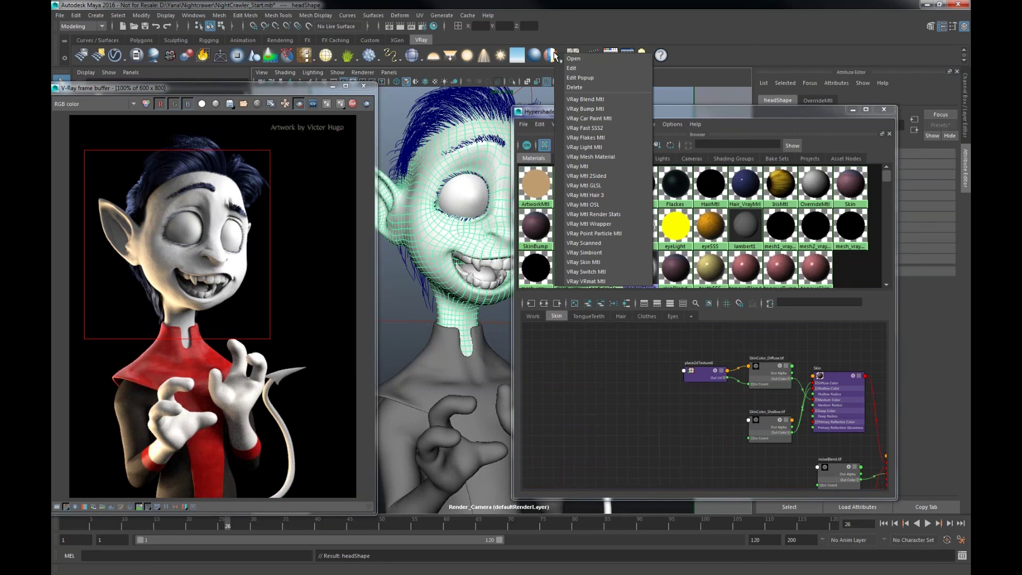
click(603, 128)
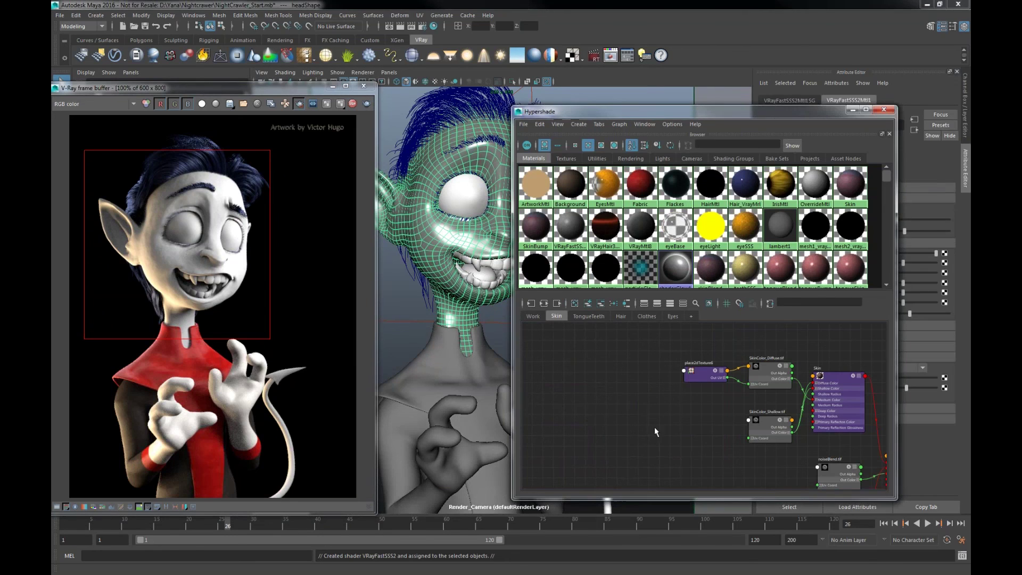
Select the head's new Fast SSS2 material in the Skin network and set its preset to Skin (pink)
scroll(654, 427, down, 5)
click(632, 414)
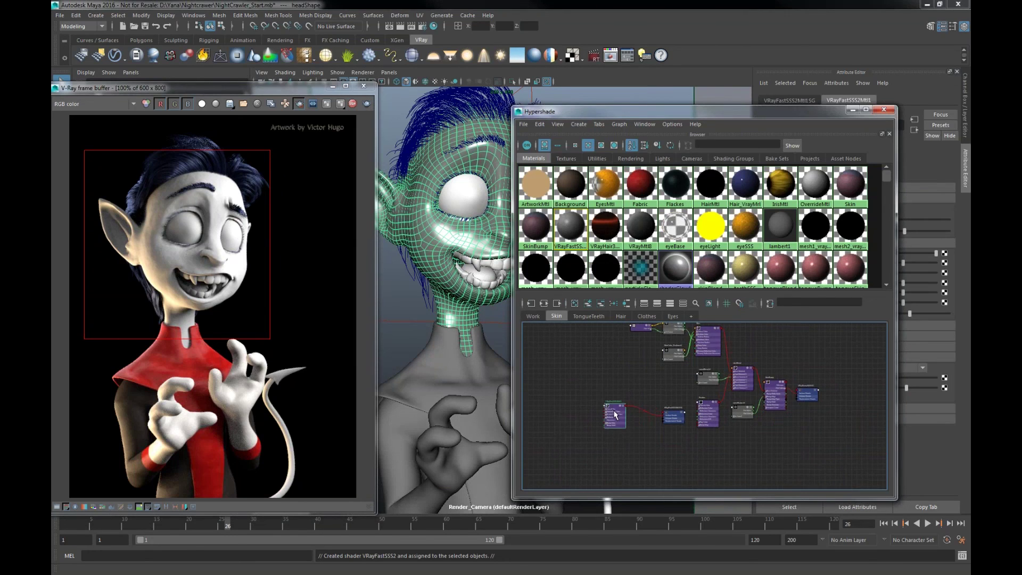
key(f)
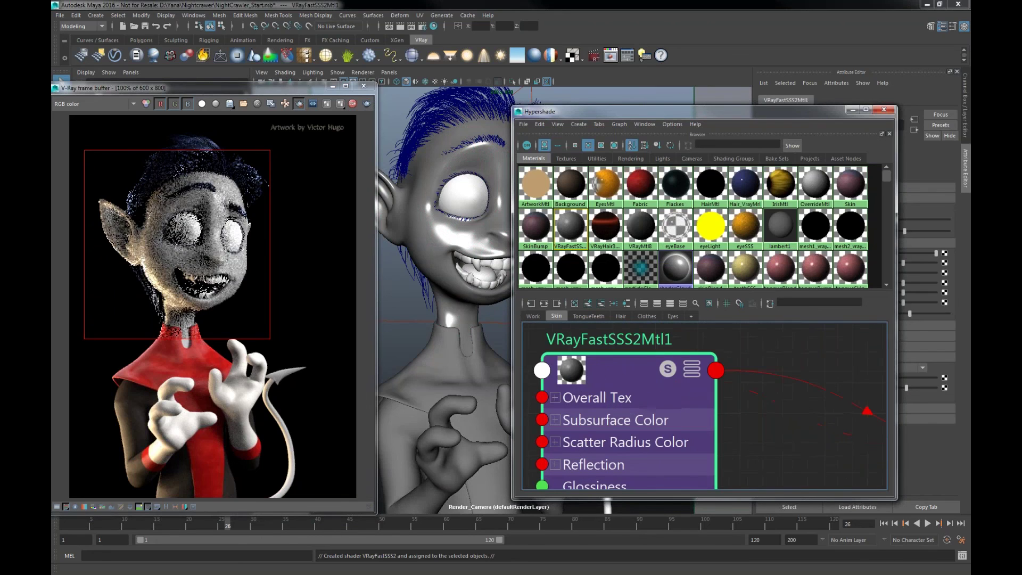
drag(686, 112, 548, 108)
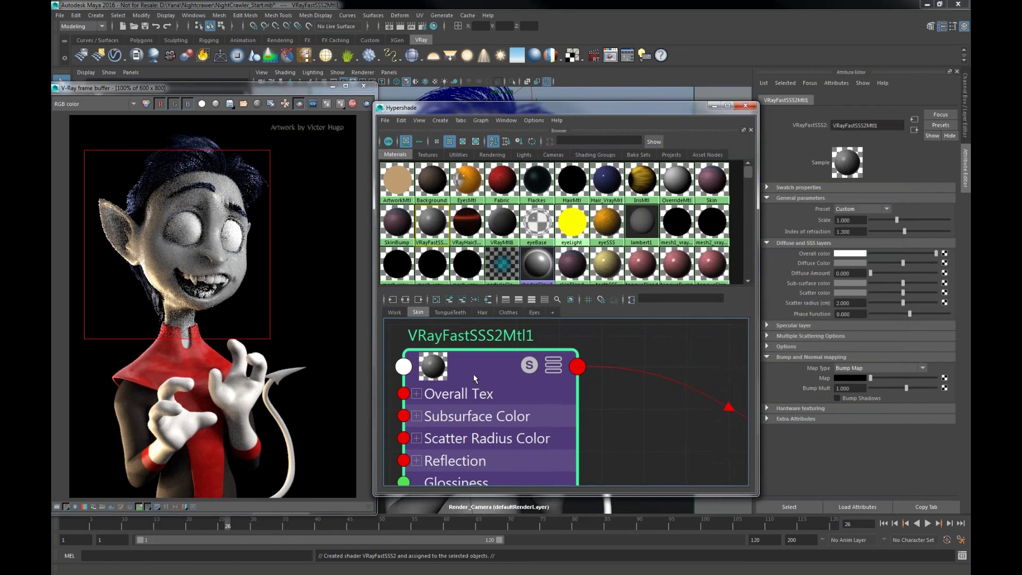
scroll(474, 376, down, 3)
middle_drag(476, 377, 492, 369)
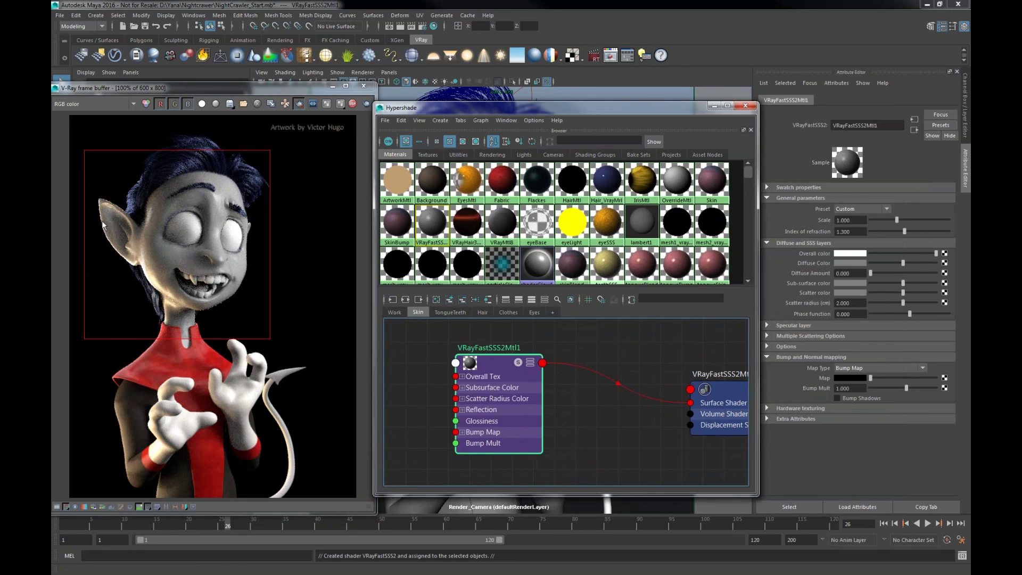
click(881, 210)
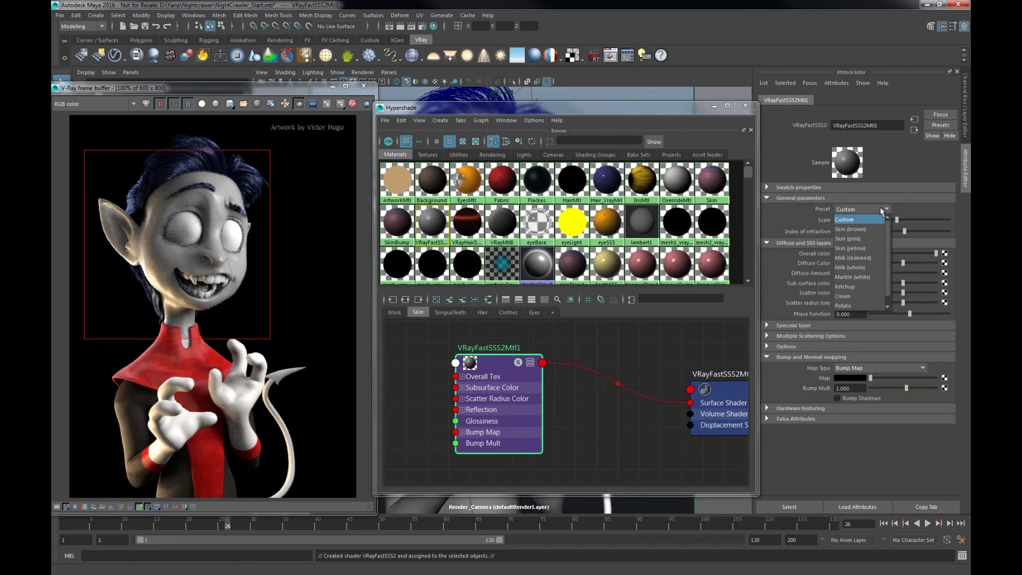
click(861, 239)
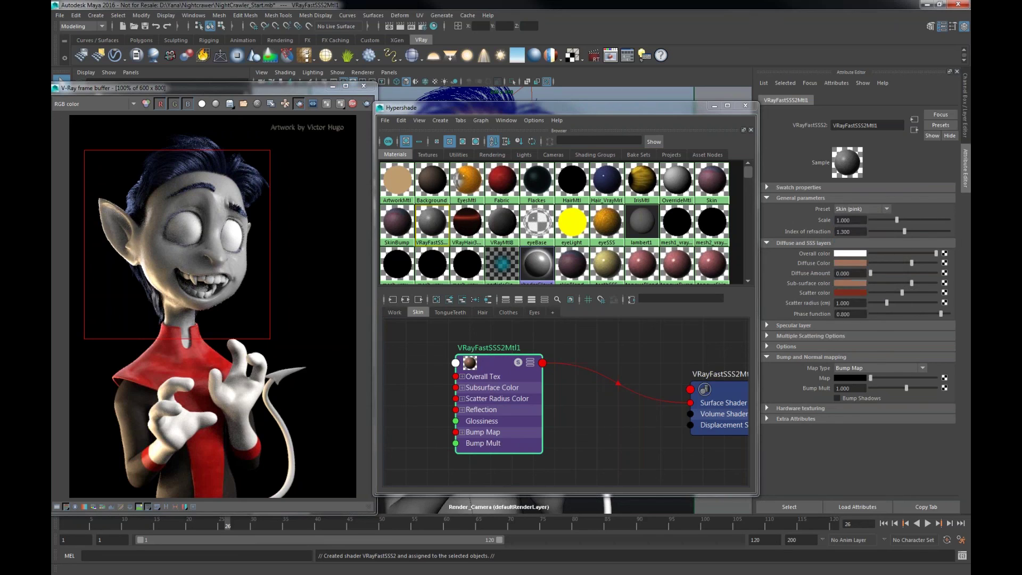
Lighten the skin material's sub-surface color to a pale pink with saturation 0.277 and value 0.860
click(848, 283)
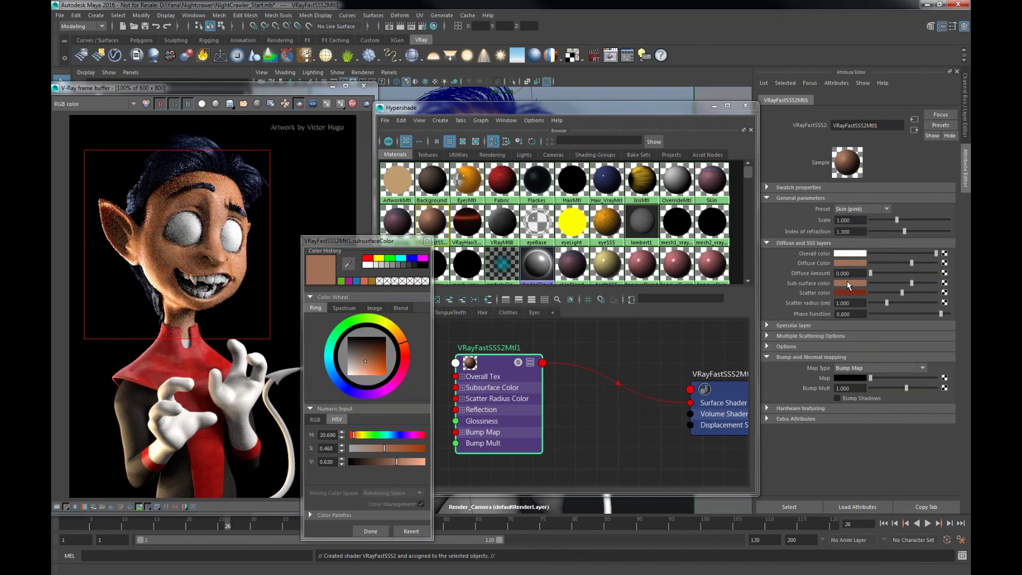
mouse_move(380, 461)
mouse_down()
mouse_move(415, 462)
mouse_move(370, 449)
mouse_up()
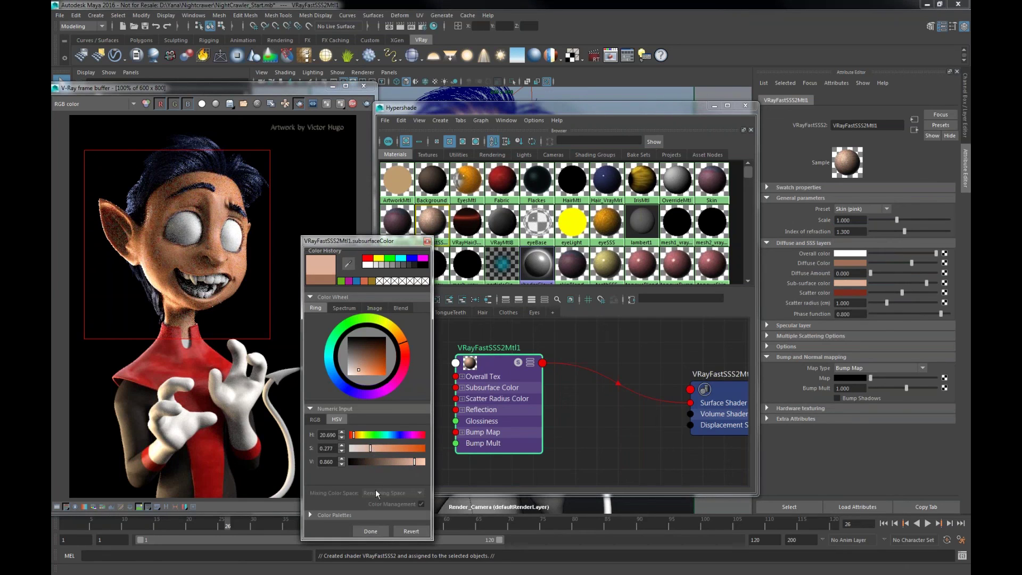
click(371, 531)
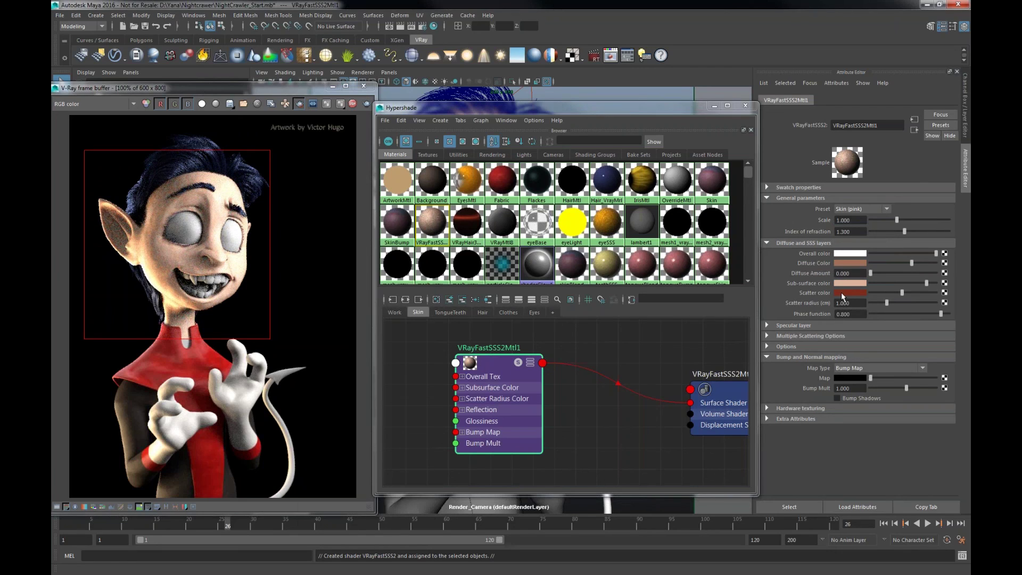
Brighten the skin material's scatter color to a vivid orange-red
click(843, 293)
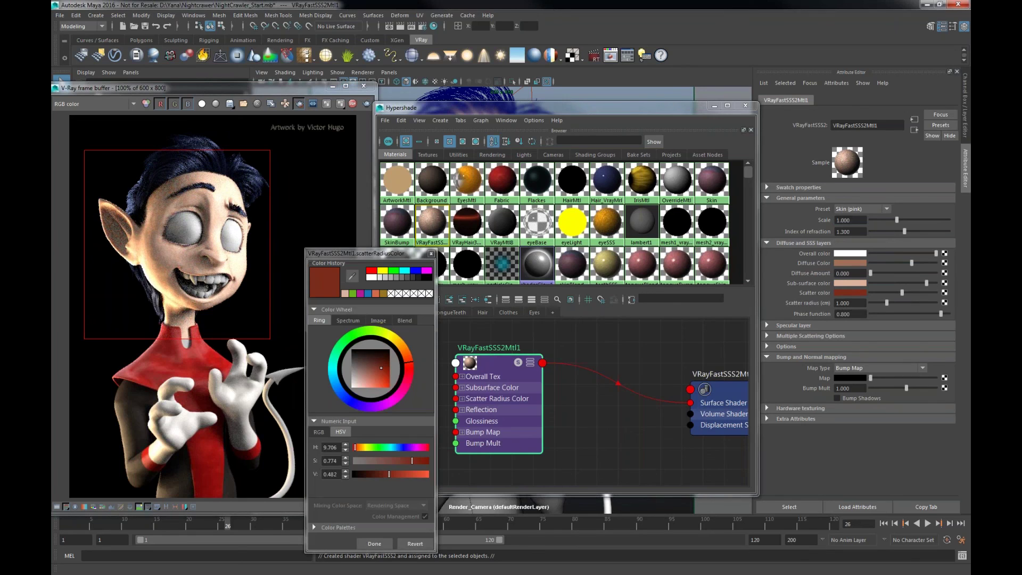
drag(378, 378, 384, 382)
click(374, 544)
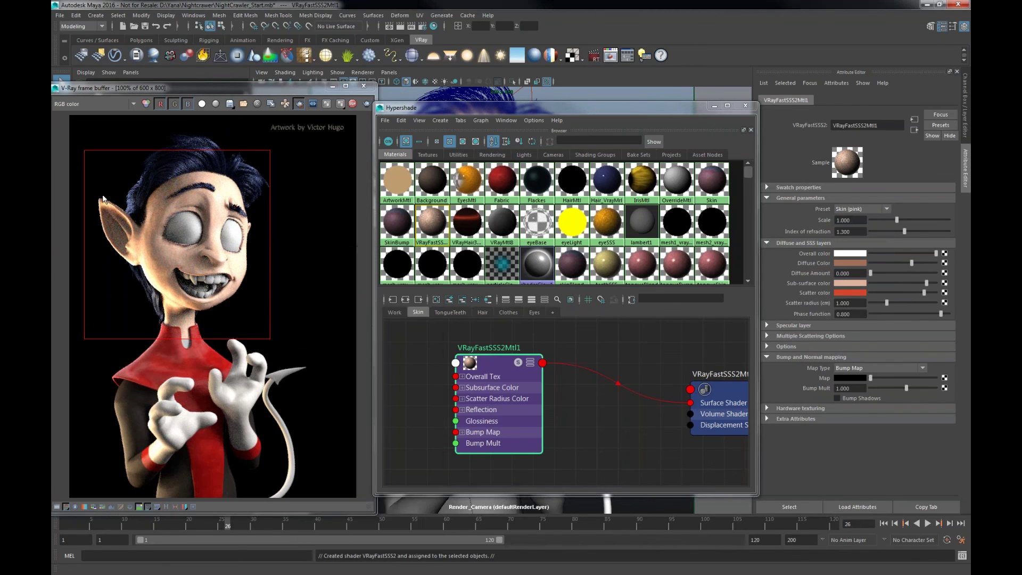
Limit the render region to the ear and try a scatter radius of 2 cm on the skin material
drag(94, 193, 150, 283)
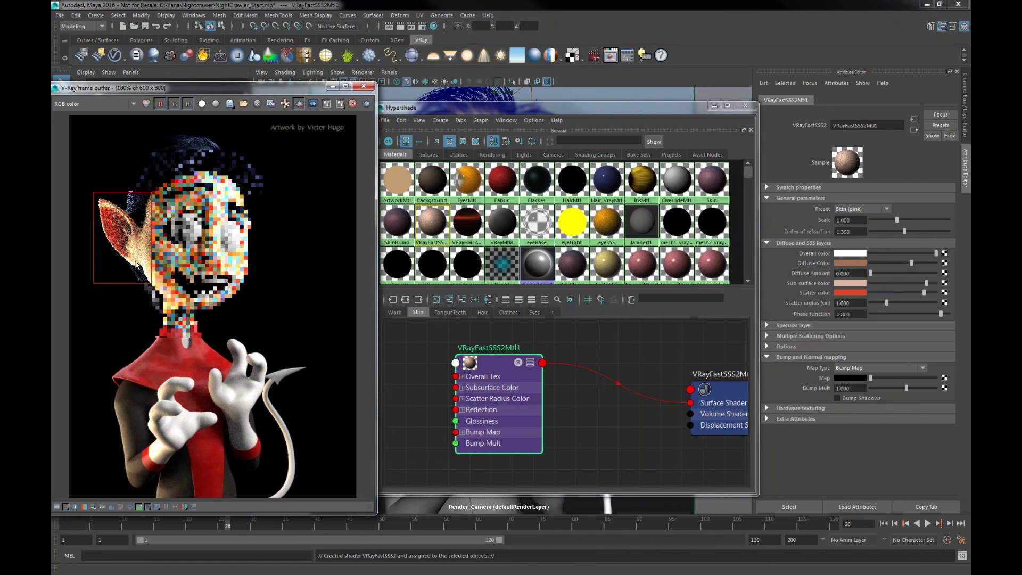
scroll(131, 250, up, 1)
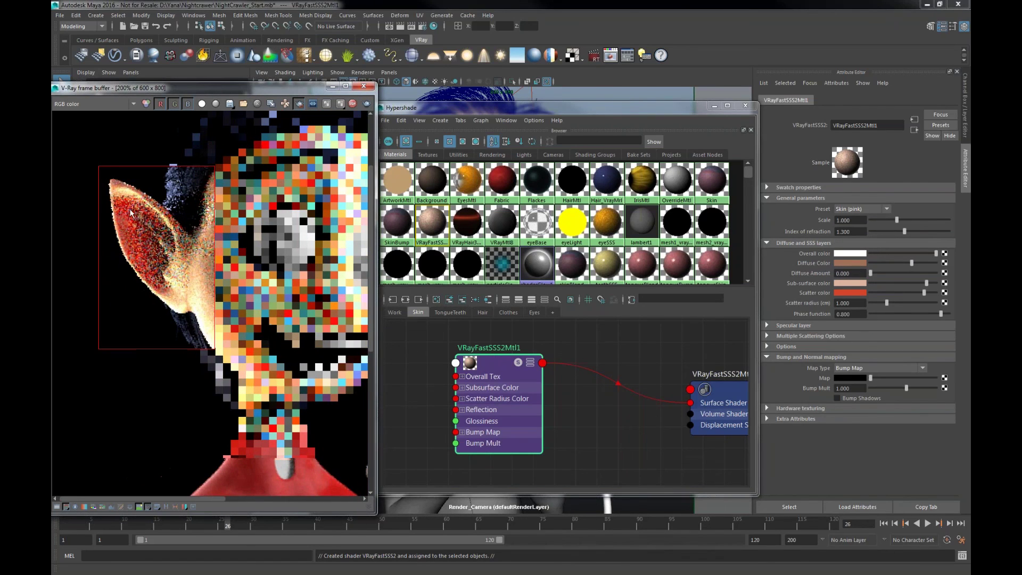
double_click(858, 303)
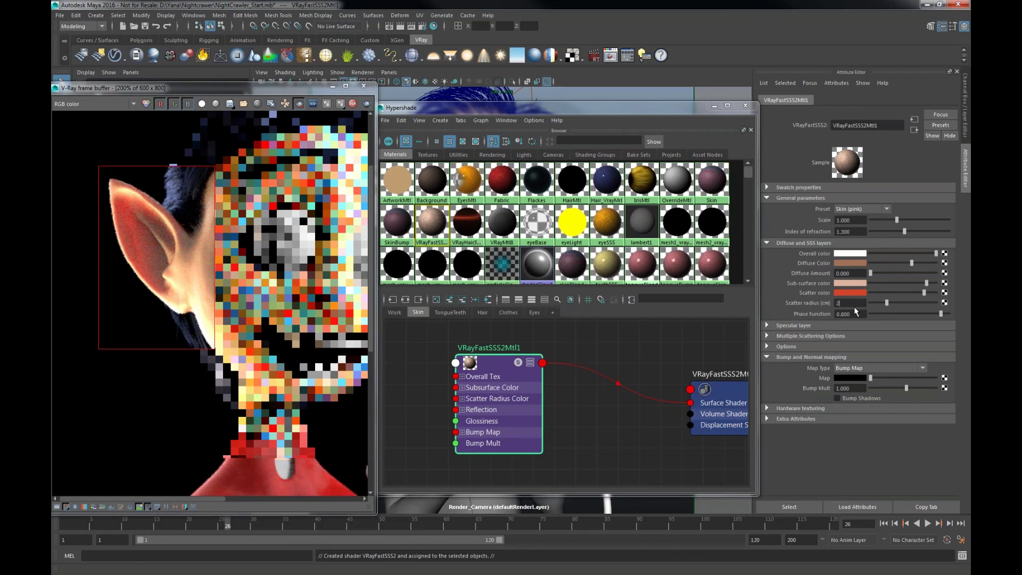
key(Return)
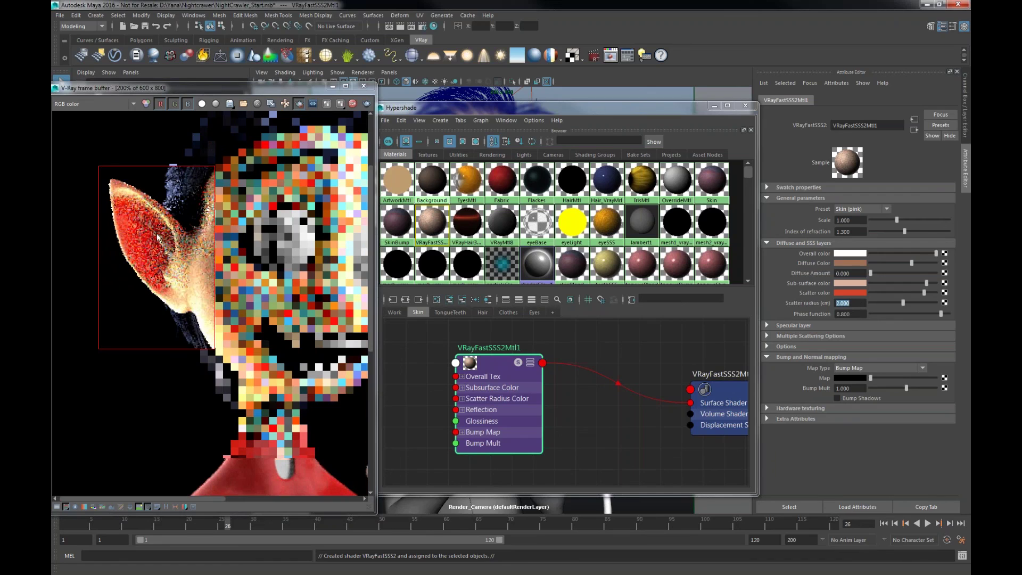
scroll(124, 242, down, 1)
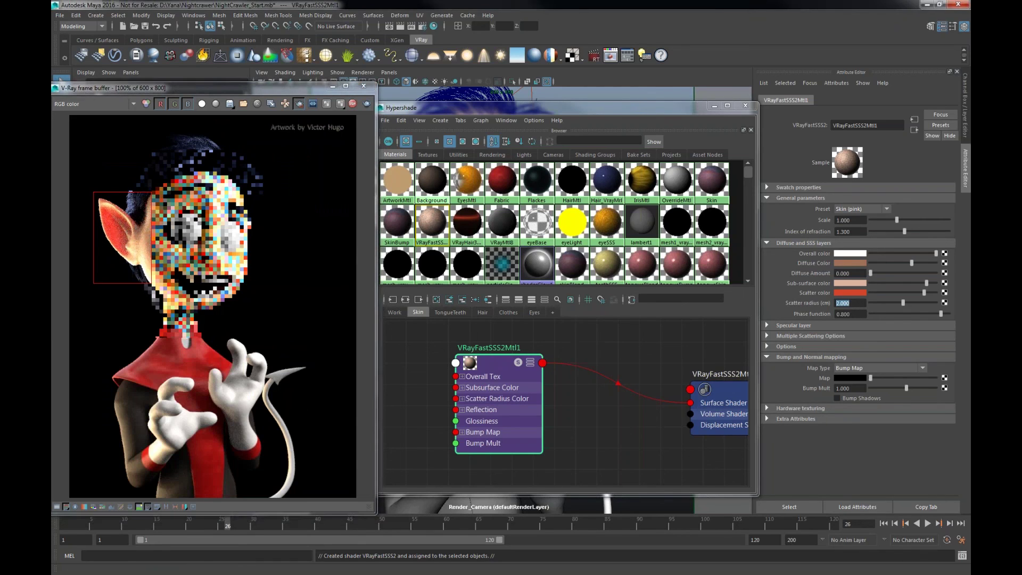
Set the skin material's scatter radius to 1.2 cm
text(1.2)
key(Return)
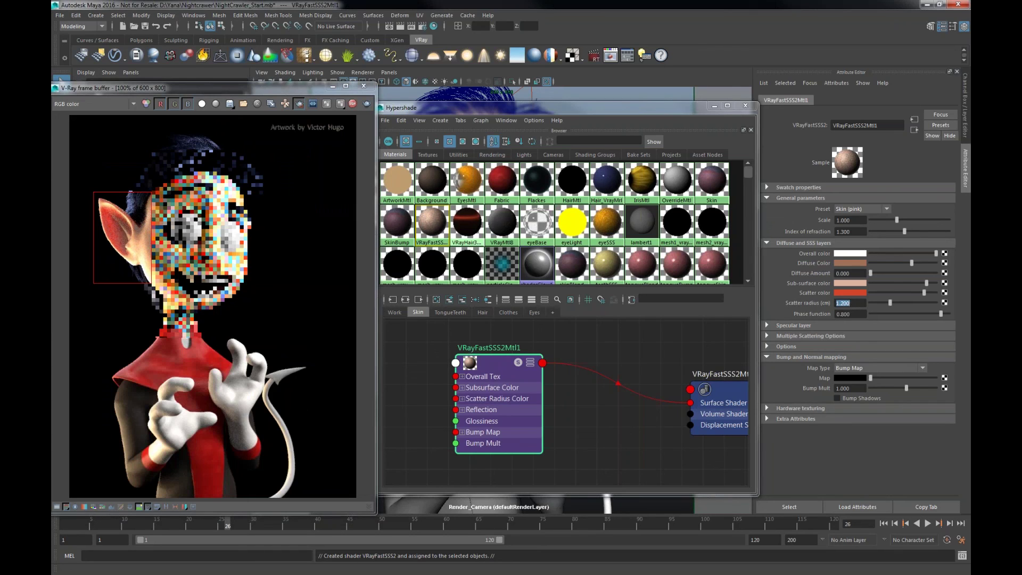
Enlarge the render region to cover the face and raise the skin material's specular glossiness to 0.626
click(768, 324)
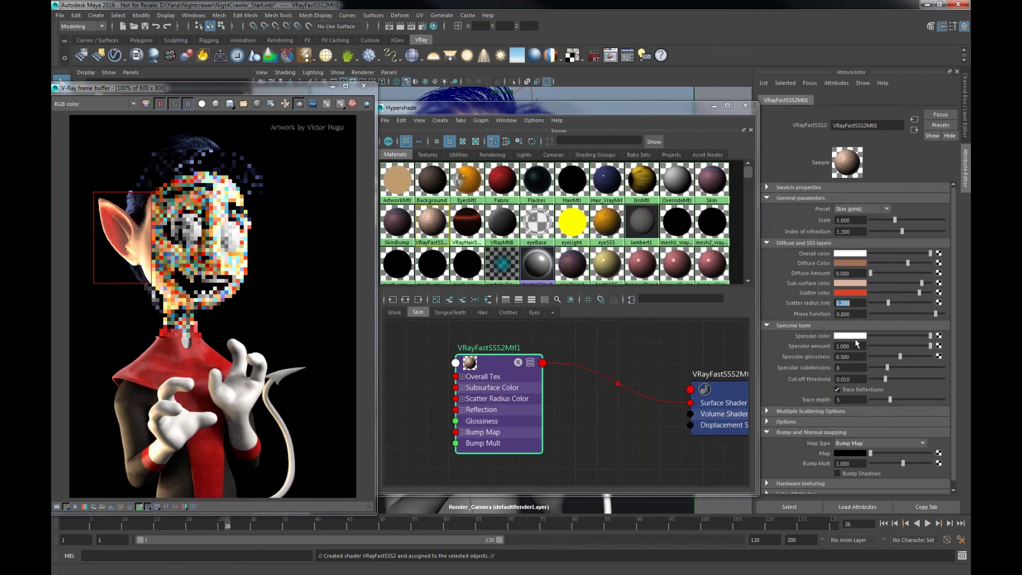
drag(91, 180, 238, 314)
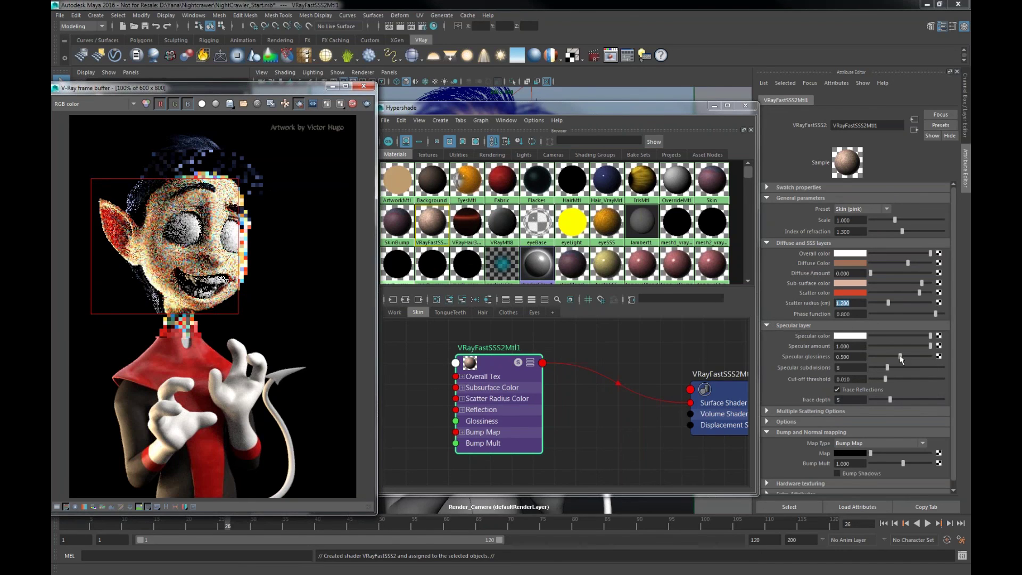
drag(900, 356, 908, 356)
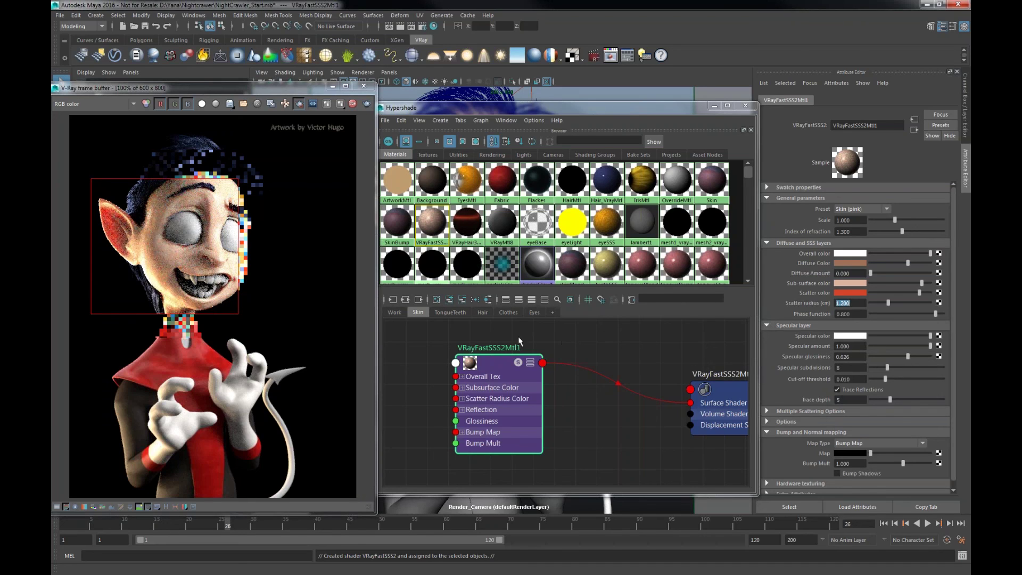
Assign a new VRay Skin Mtl to the head and place its node beside the Fast SSS2 material's node
click(488, 376)
key(f)
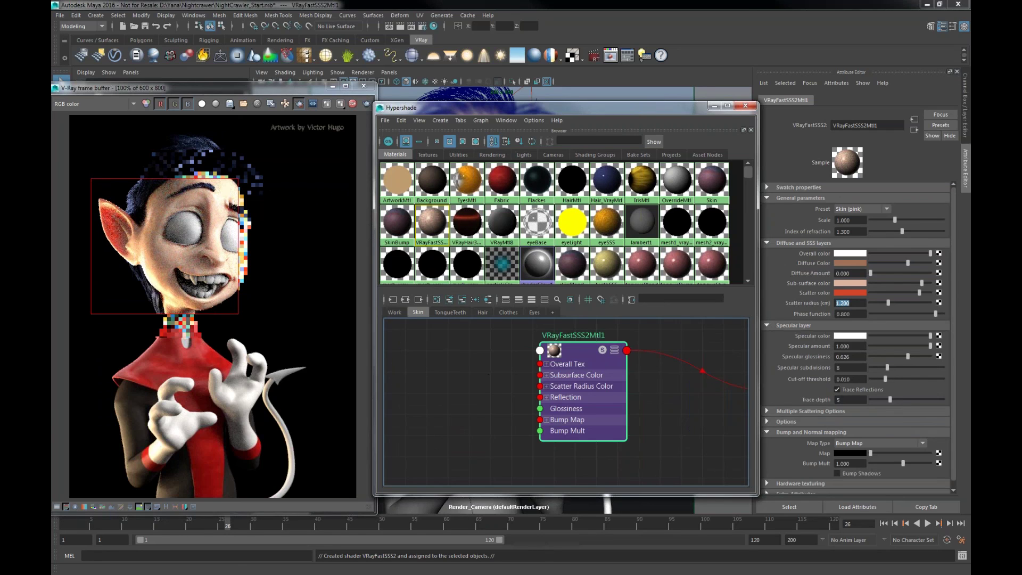
drag(432, 108, 503, 126)
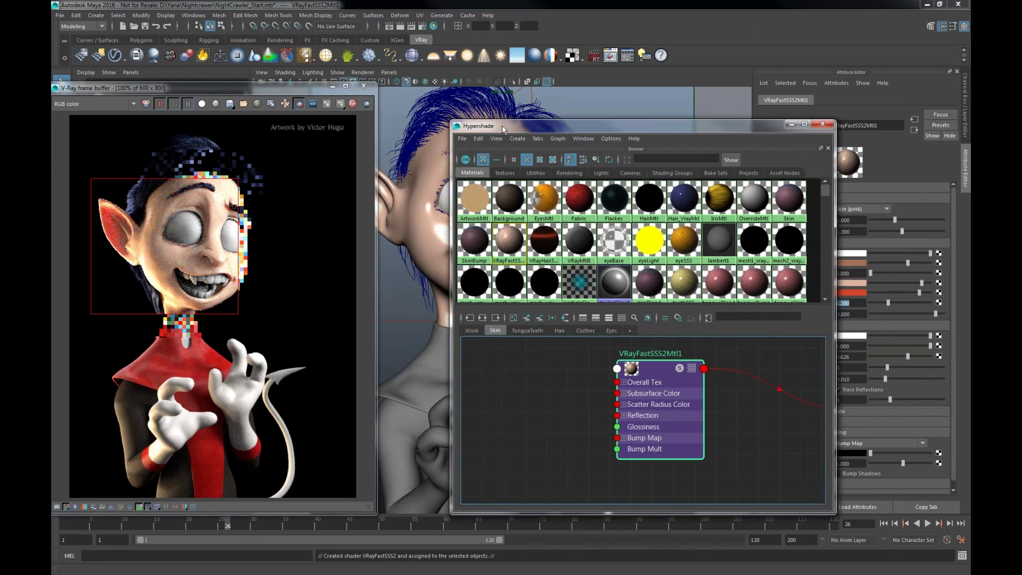
click(424, 228)
key(Down)
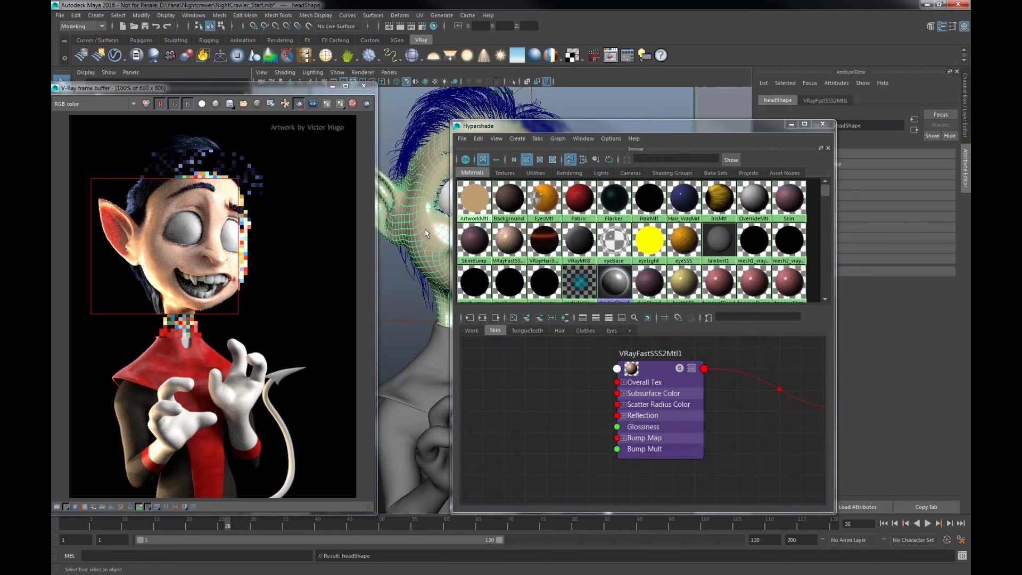
drag(459, 129, 412, 133)
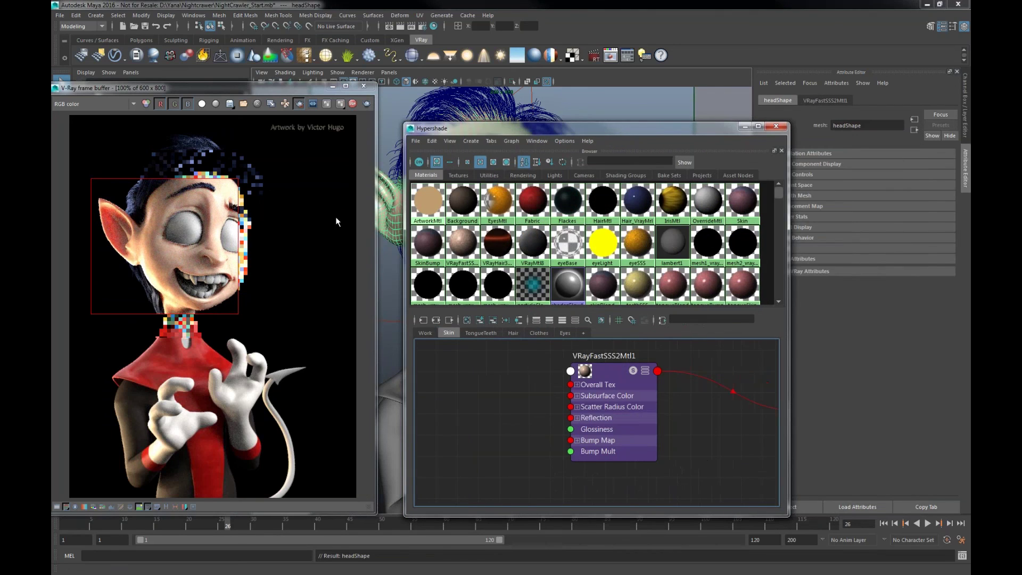
right_click(552, 57)
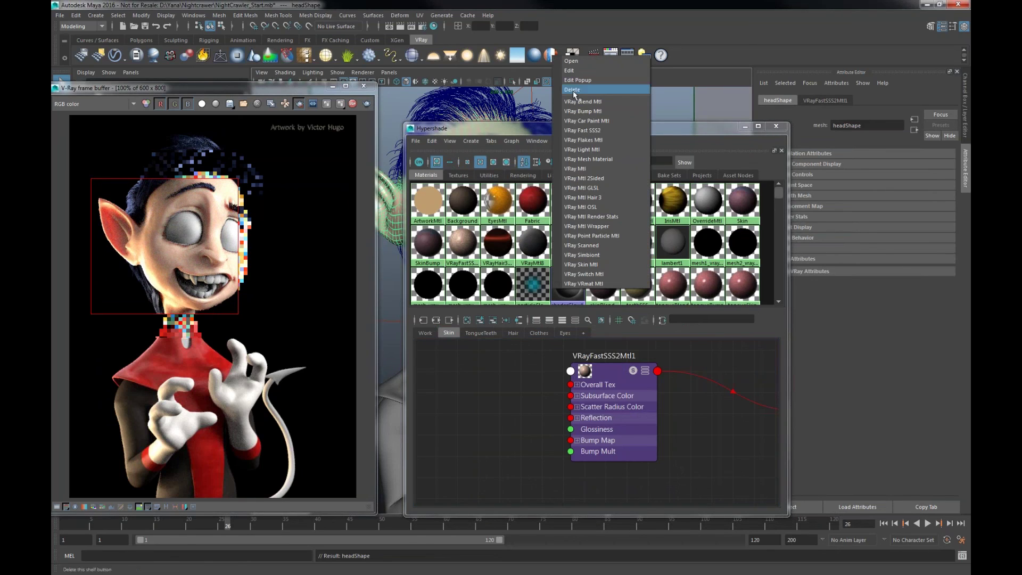
click(604, 266)
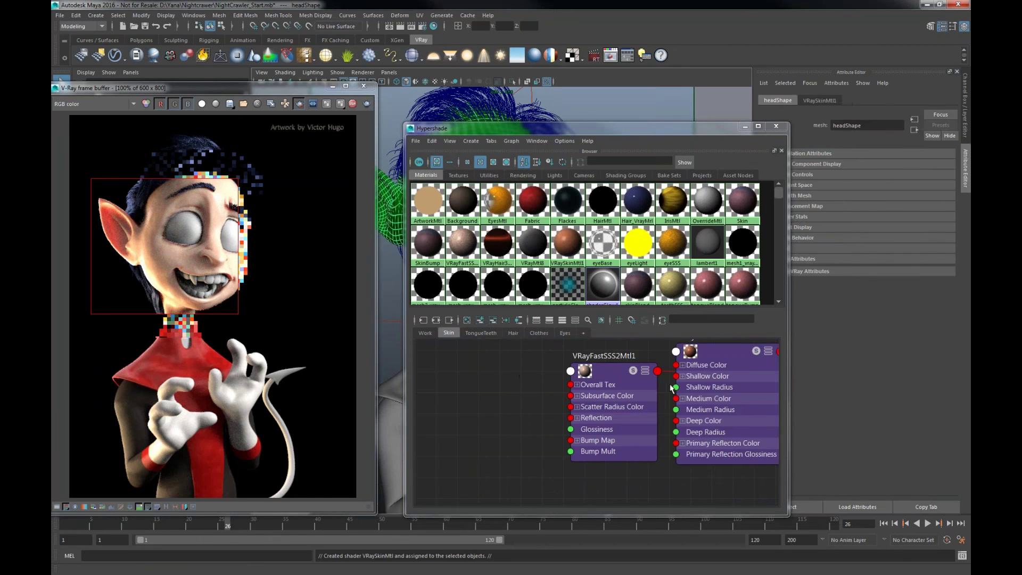
drag(713, 359, 483, 379)
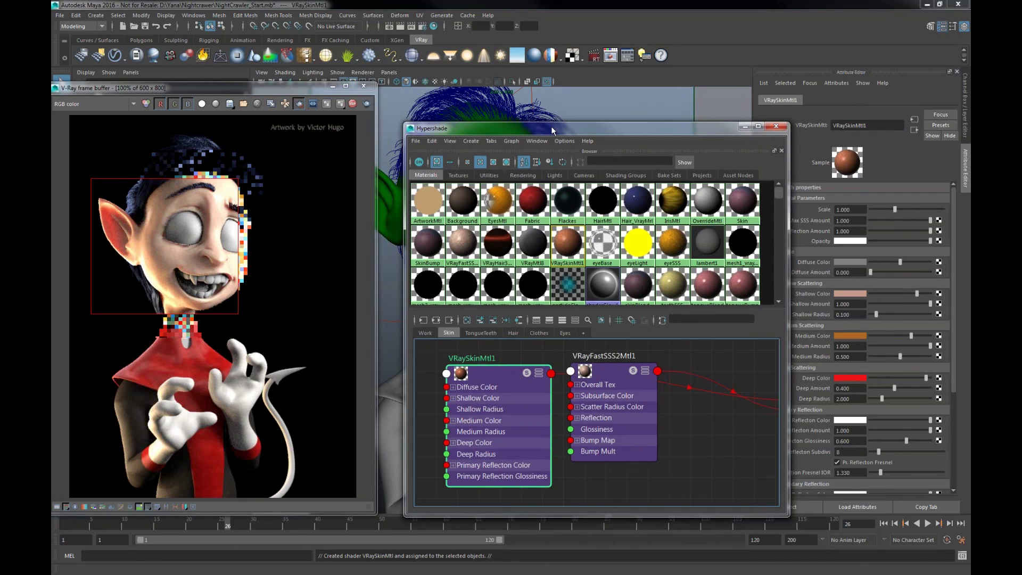
drag(541, 124, 488, 111)
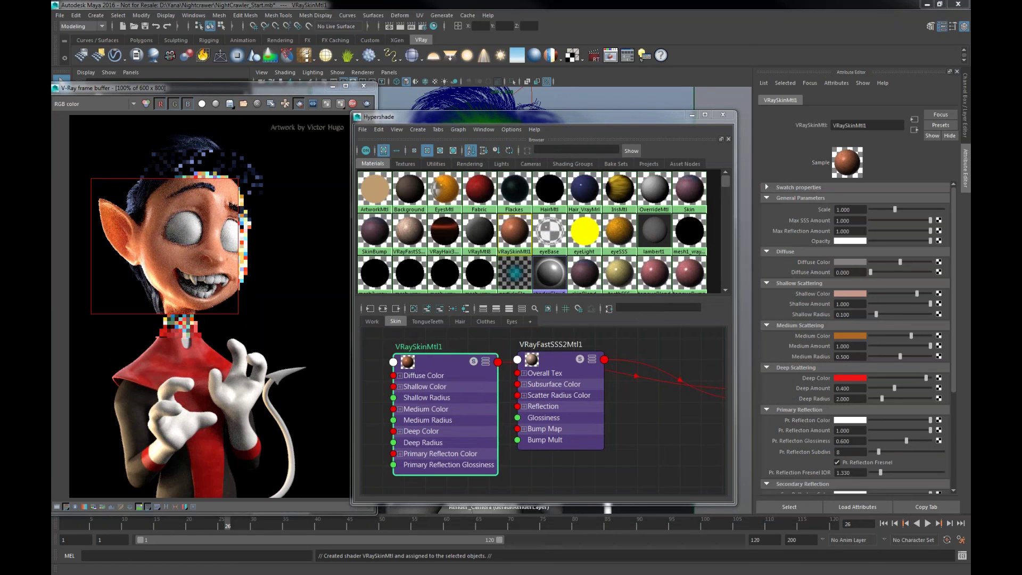
Switch to the browser, examine the skin layers diagram among the image results, and return to Maya
key(alt+Tab)
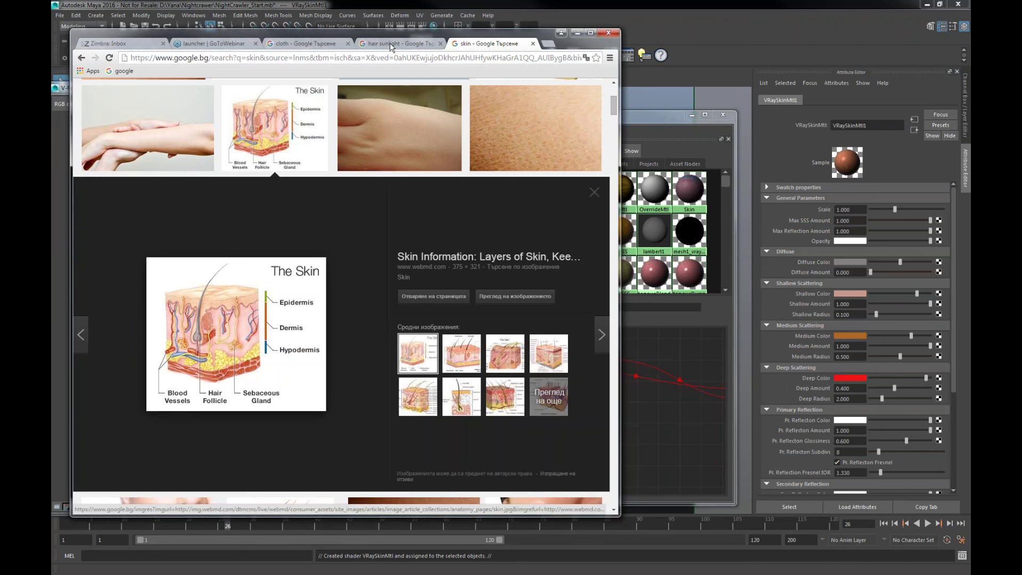
drag(379, 42, 623, 57)
click(589, 33)
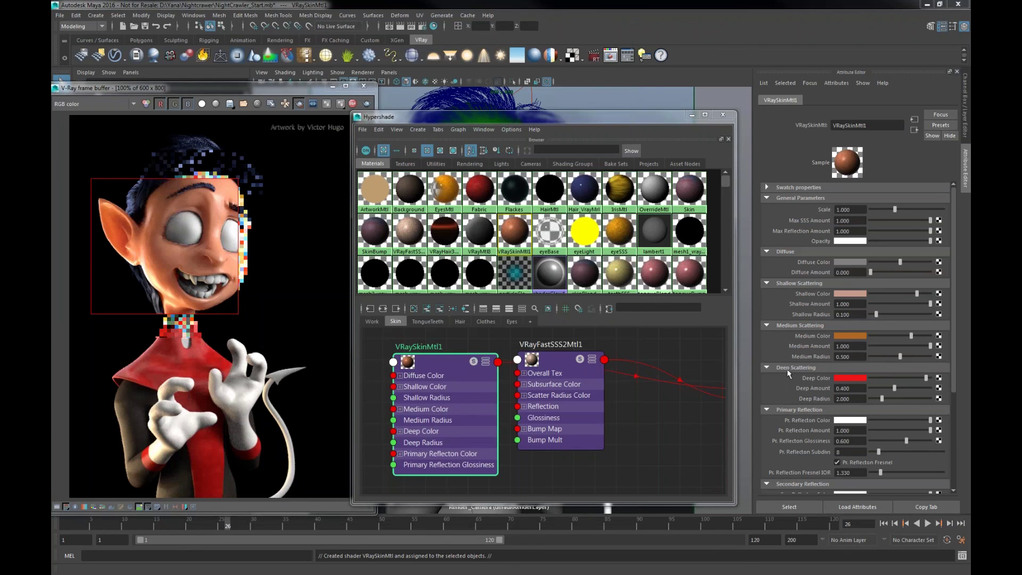
Change the new skin material's medium scattering color to pale peach and its deep scattering color to a muted red
click(849, 335)
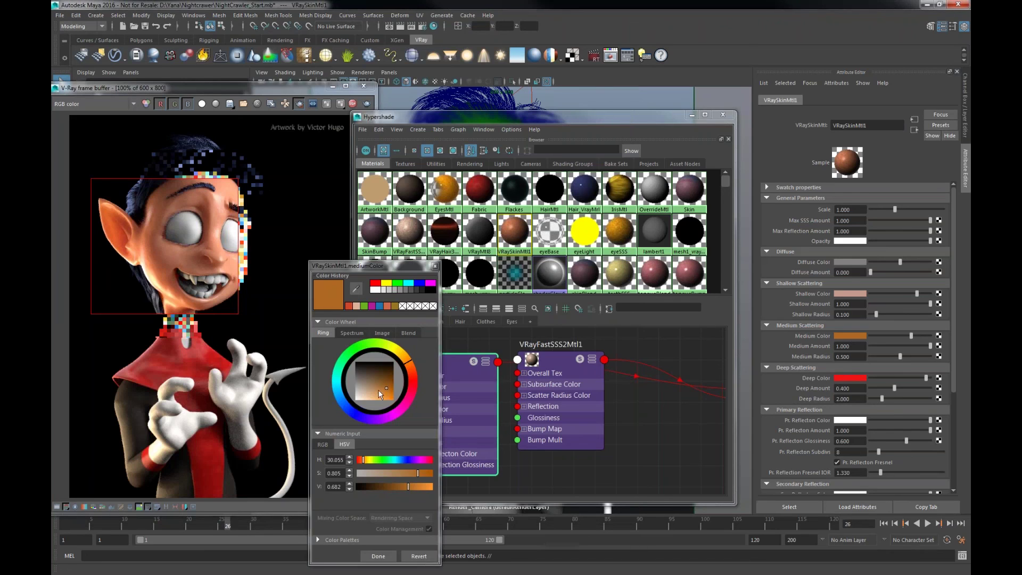
drag(379, 394, 369, 395)
click(378, 556)
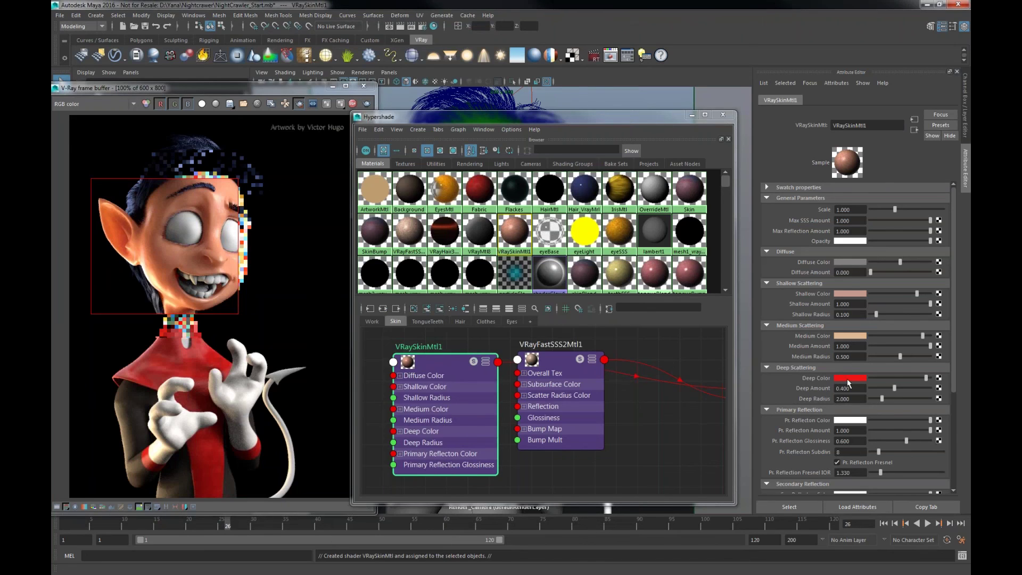
click(843, 379)
click(376, 403)
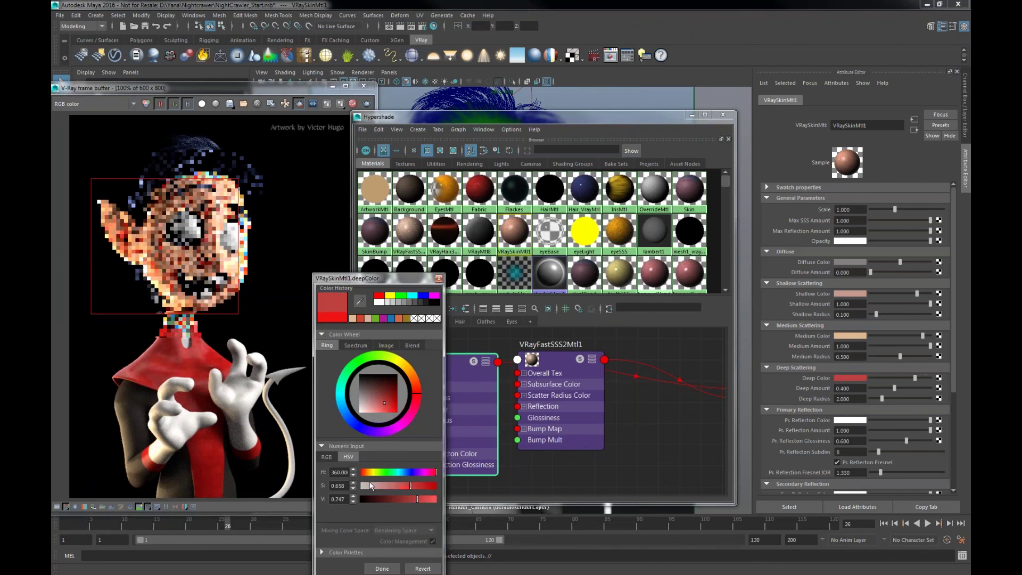
click(383, 567)
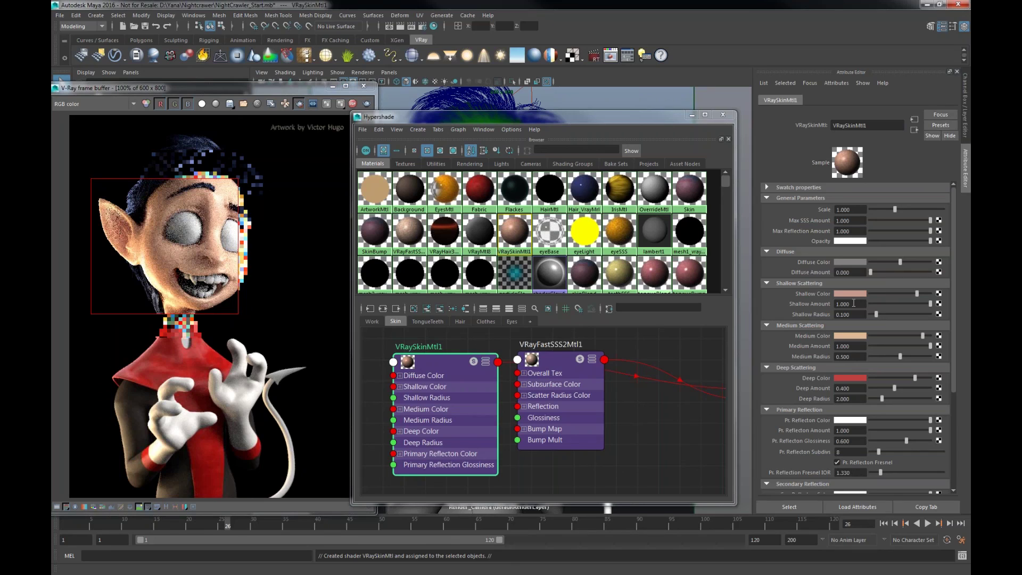
Set the new skin material's secondary reflection glossiness to 0.9
drag(855, 303, 836, 315)
alt+middle_drag(563, 405, 472, 407)
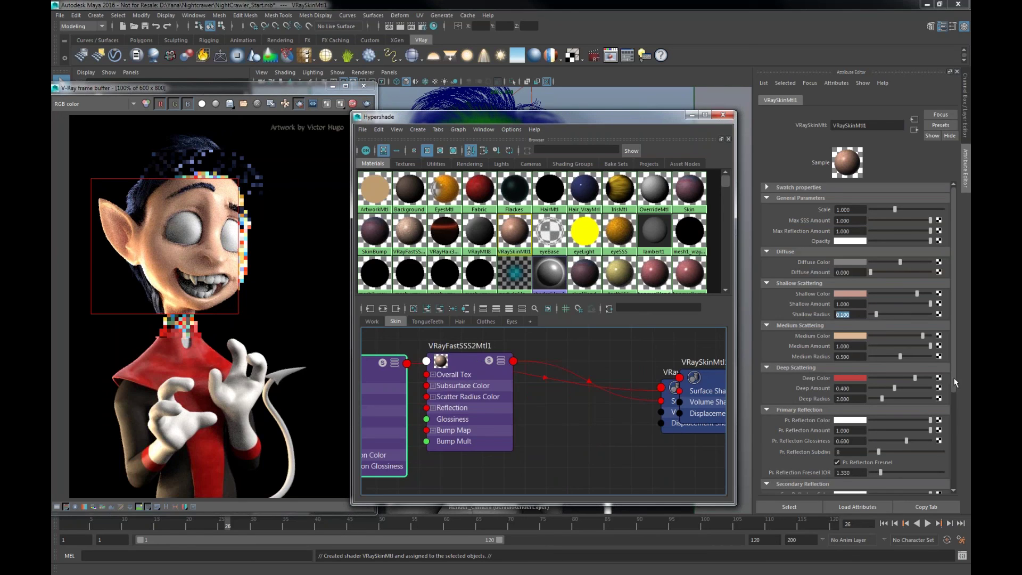
drag(954, 383, 953, 457)
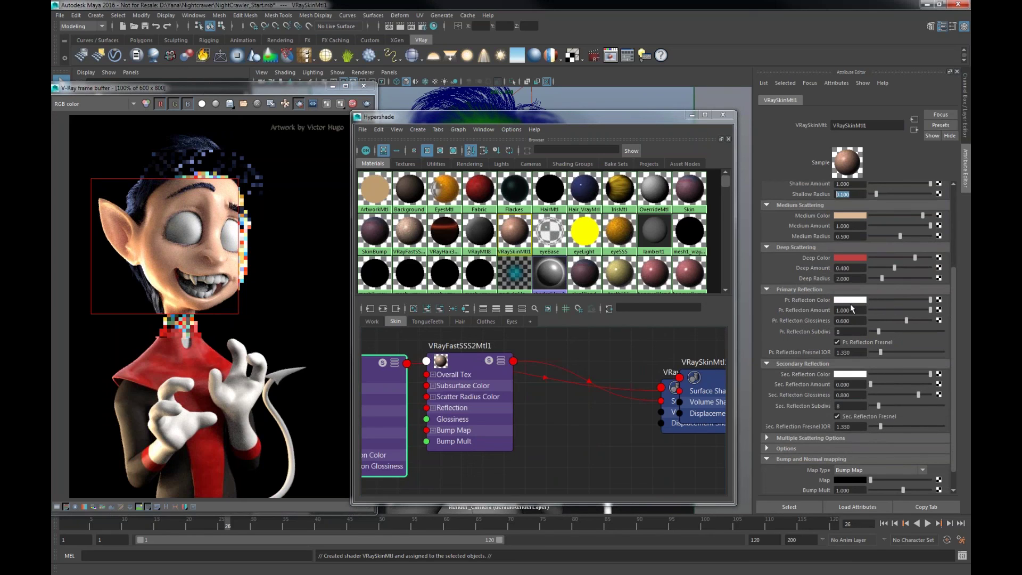
drag(854, 322, 843, 321)
drag(855, 398, 841, 397)
text(9)
key(Return)
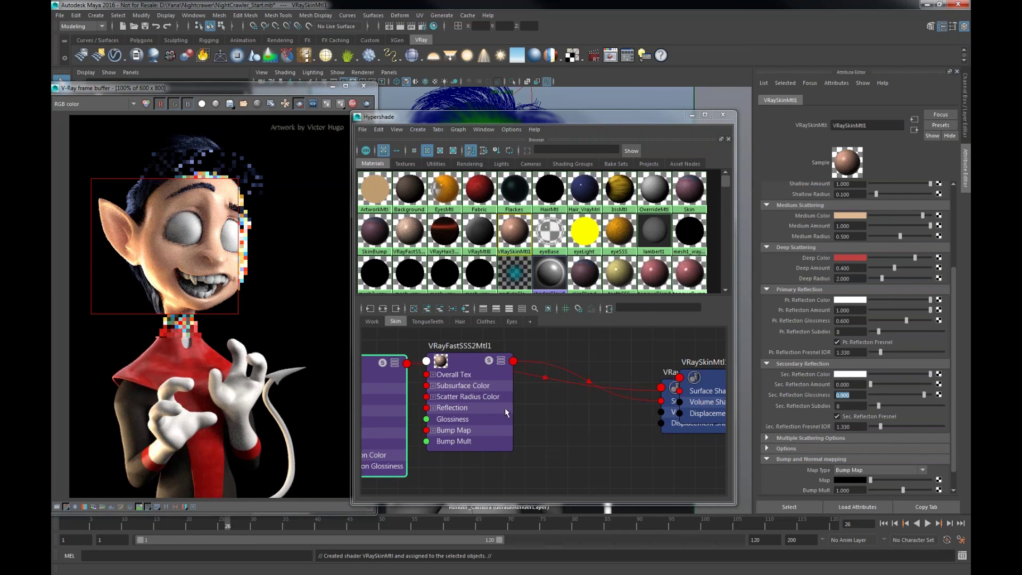
Assign the textured Skin material to the head mesh and enlarge the render region to cover the whole head
alt+middle_drag(505, 407, 457, 408)
drag(397, 117, 500, 116)
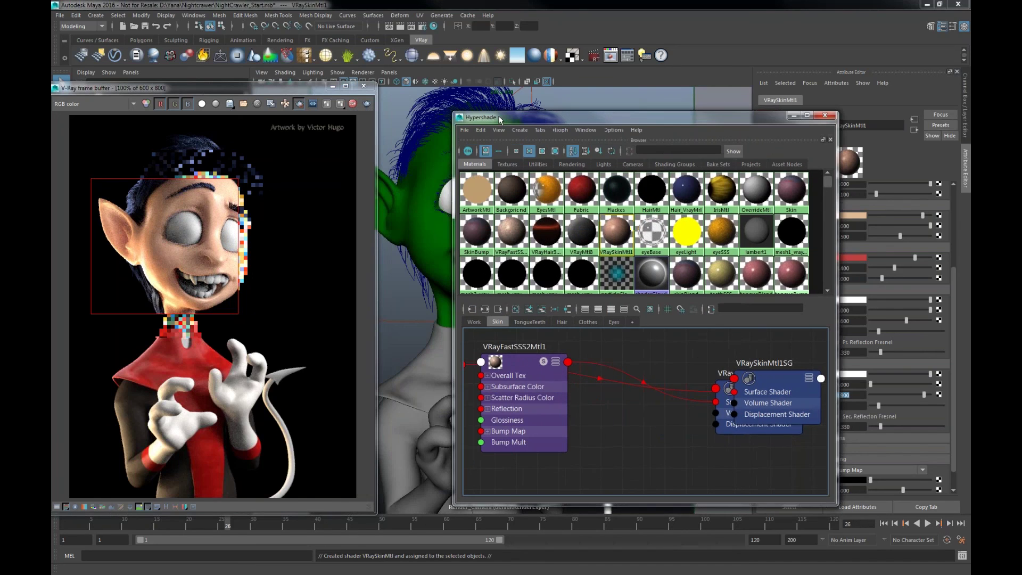
click(427, 193)
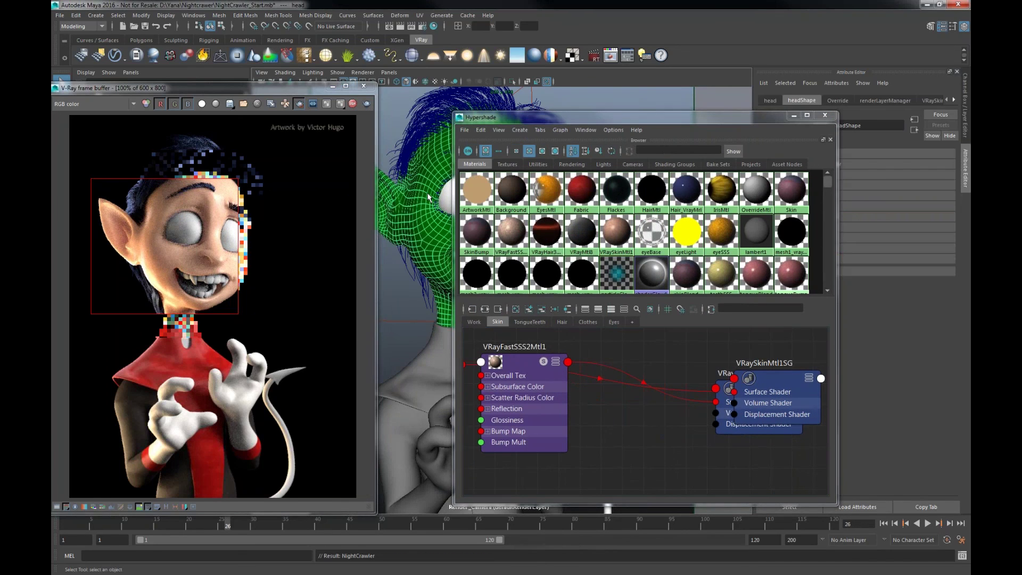
key(Up)
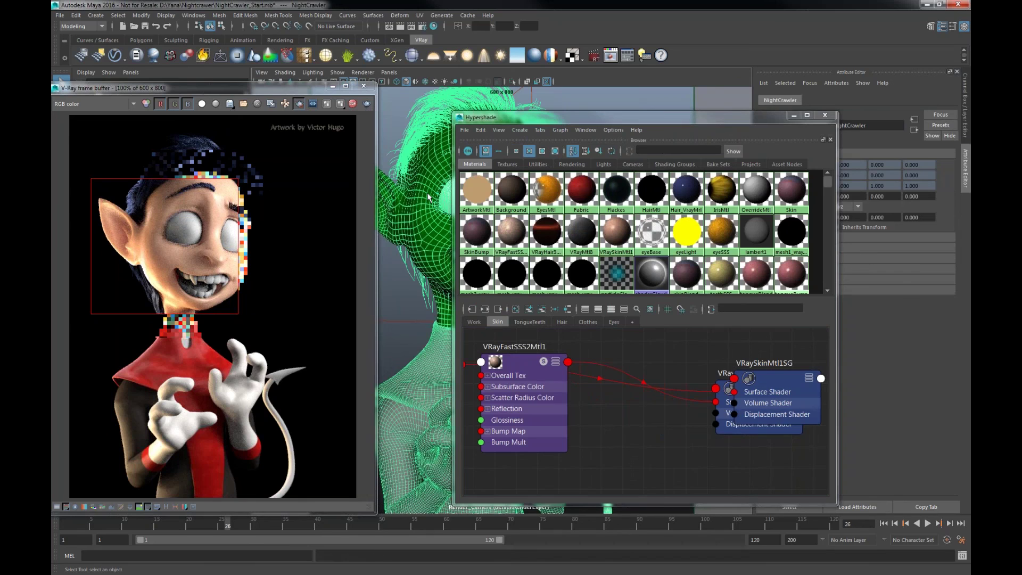
click(427, 198)
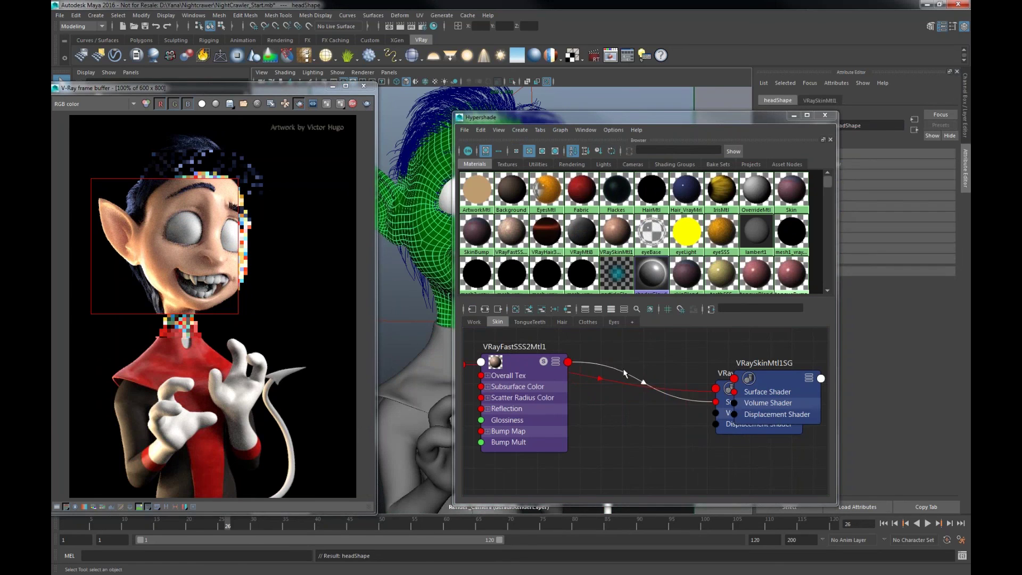
alt+middle_drag(568, 364, 255, 340)
alt+middle_drag(645, 330, 746, 520)
alt+middle_drag(527, 341, 585, 405)
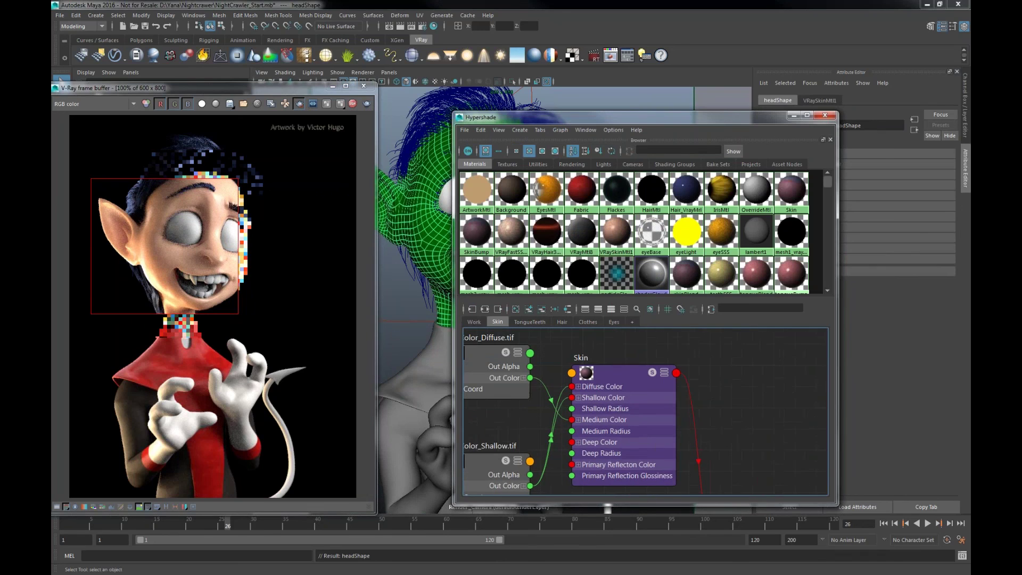
right_click(586, 373)
click(658, 371)
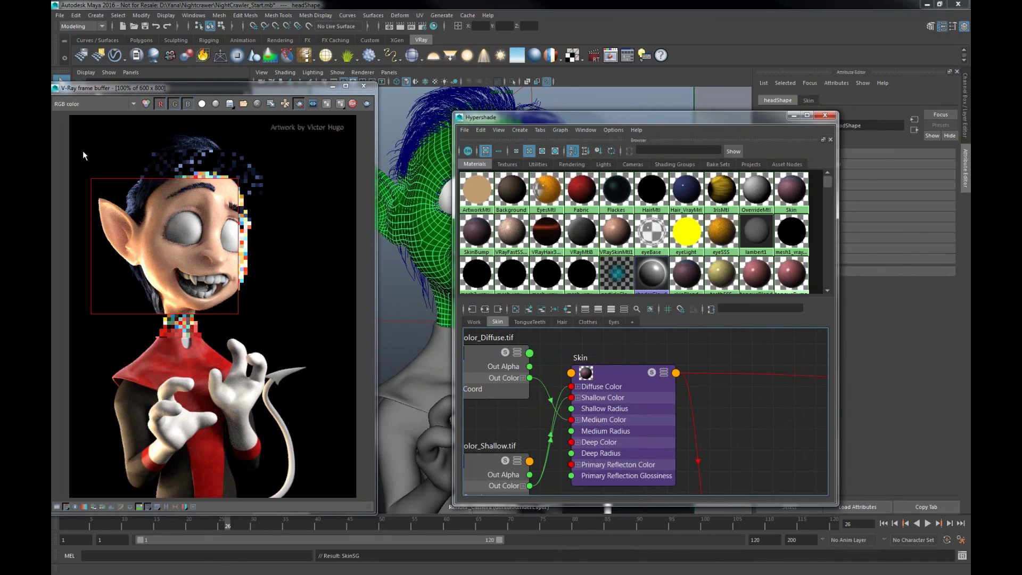
drag(82, 151, 269, 323)
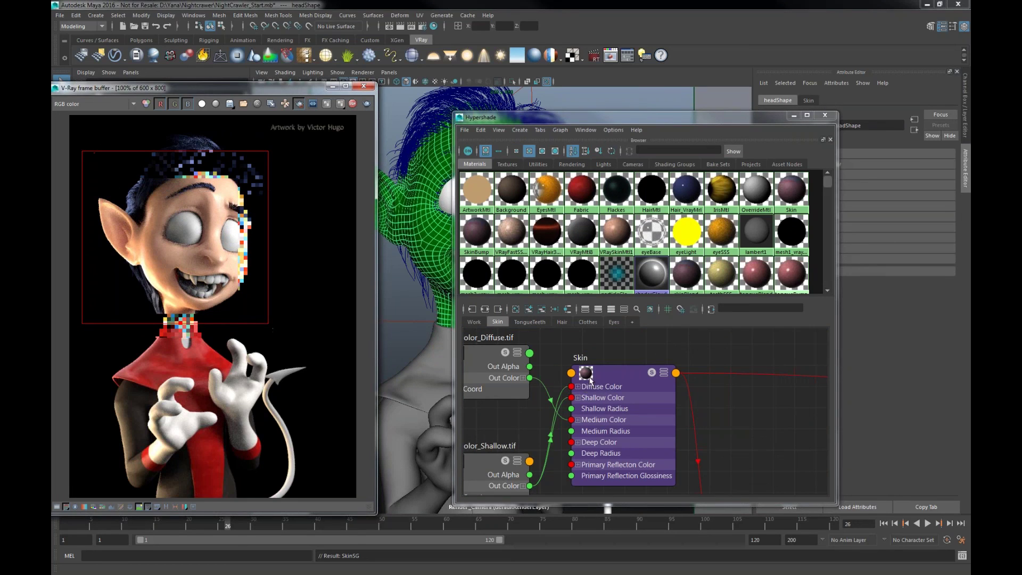
Review the Skin material's texture connections and assign the skinBlend material to the selected head
alt+middle_drag(582, 400, 657, 399)
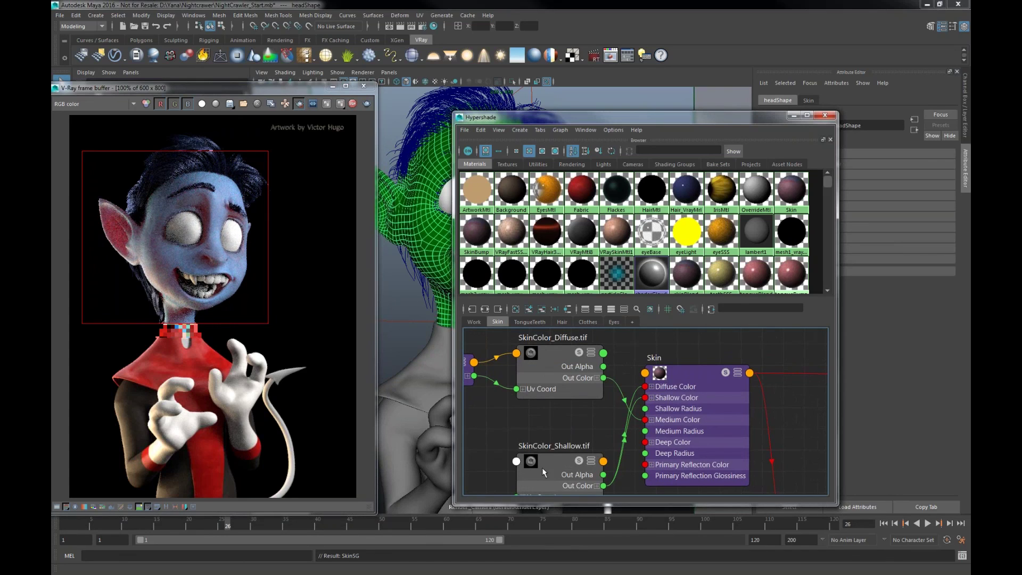
alt+middle_drag(650, 419, 381, 419)
alt+middle_drag(533, 498, 584, 403)
scroll(588, 393, up, 2)
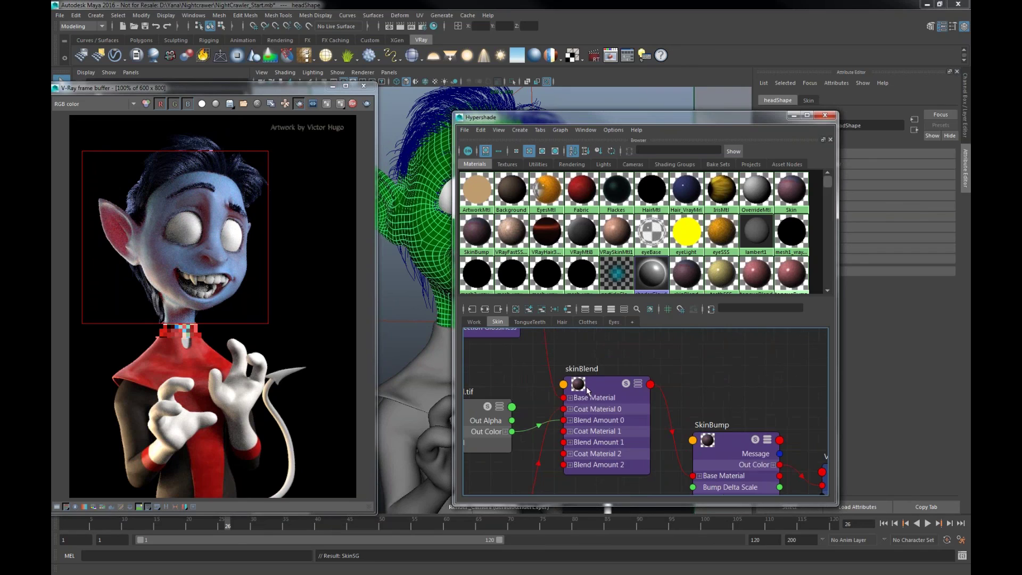
right_drag(579, 384, 562, 358)
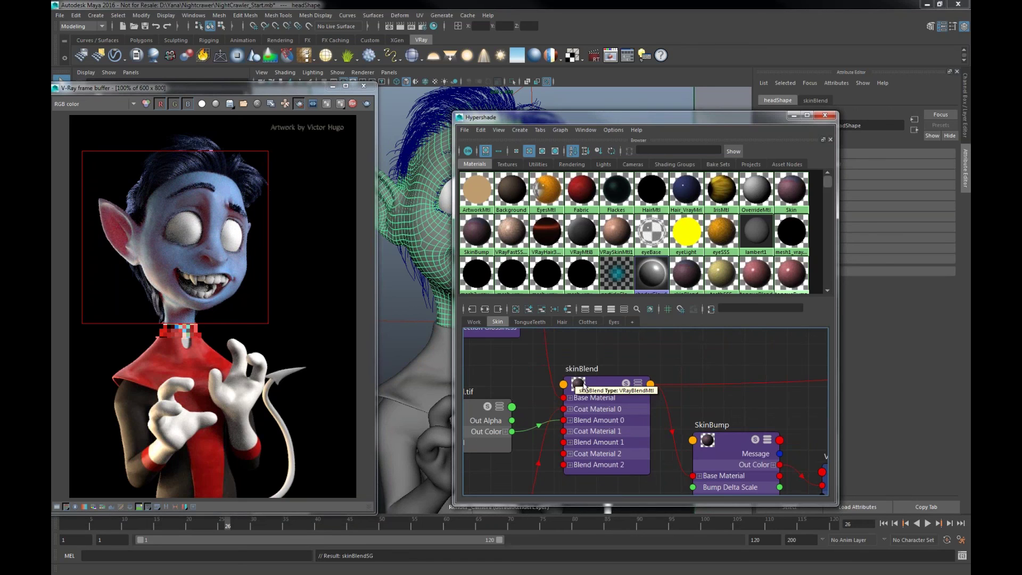
Inspect the noiseBlend, Flackes and noiseBump connections and assign the SkinBump material to the selected head
alt+middle_drag(583, 386, 640, 331)
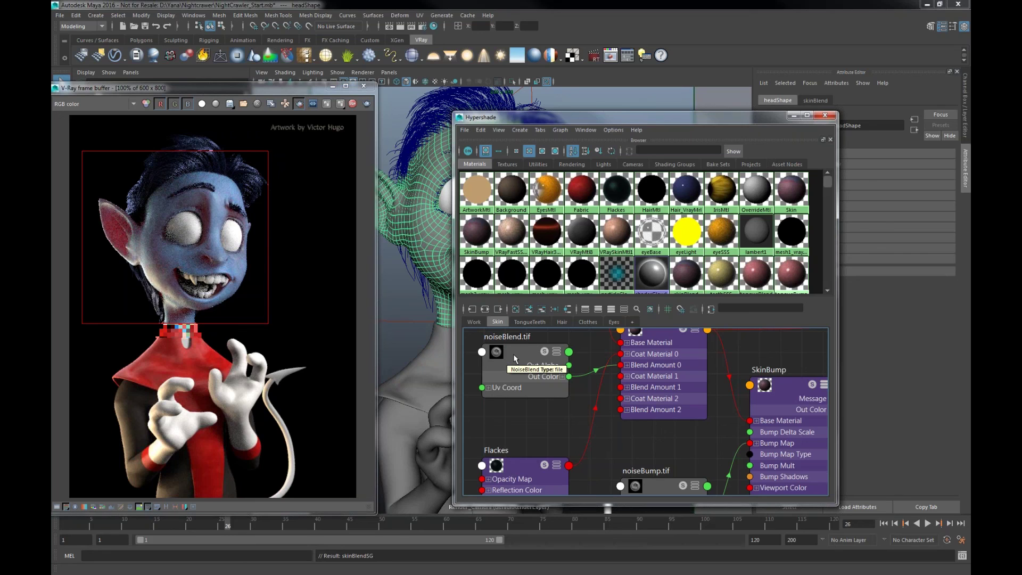
alt+middle_drag(513, 354, 501, 348)
alt+middle_drag(791, 383, 649, 378)
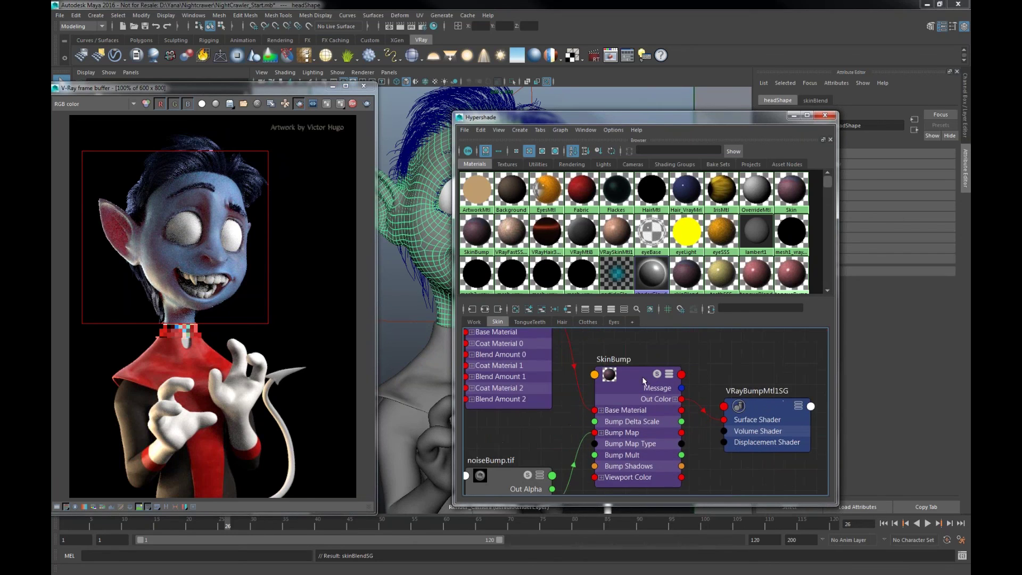
right_click(609, 376)
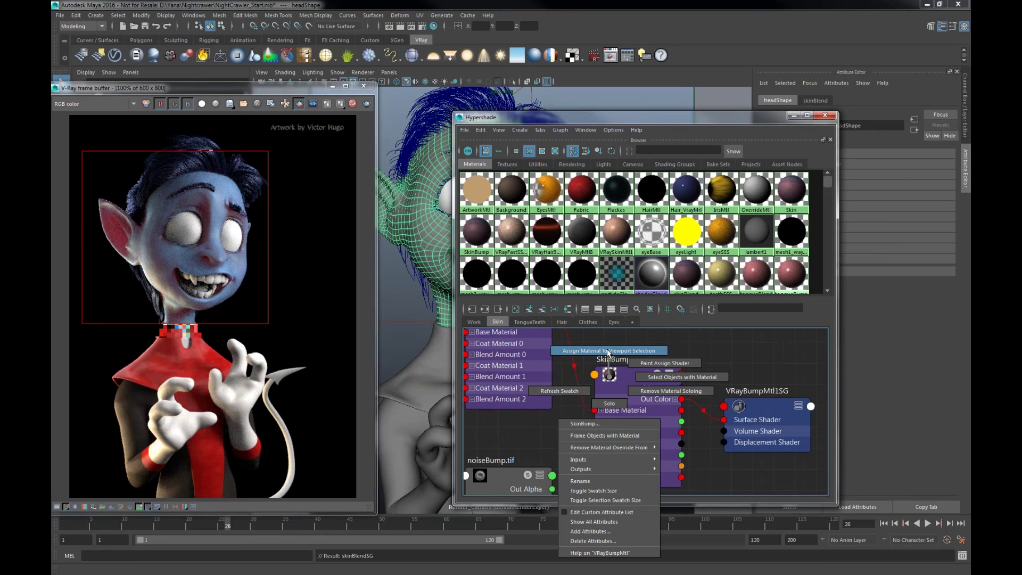
click(609, 350)
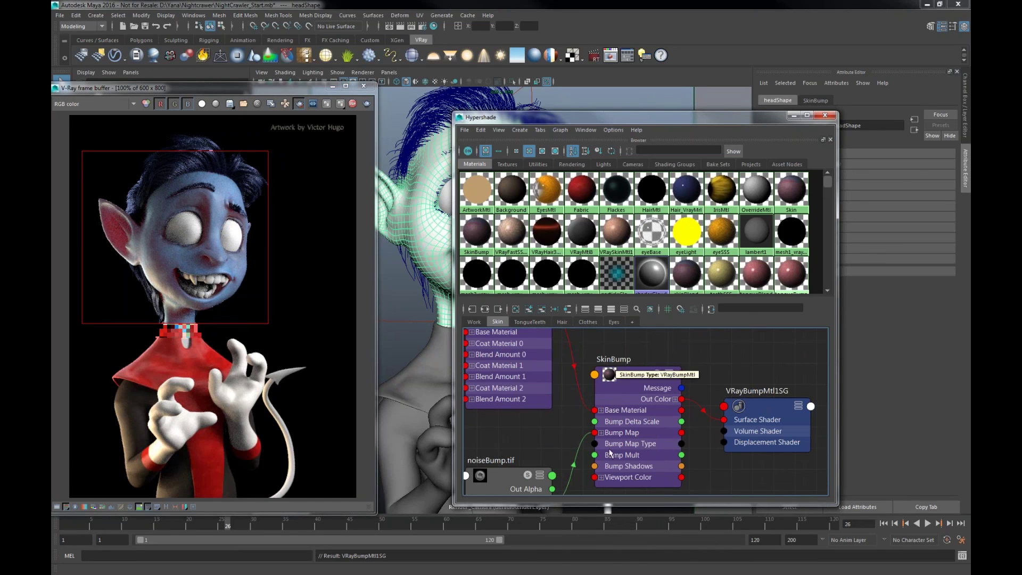
alt+middle_drag(612, 452, 620, 406)
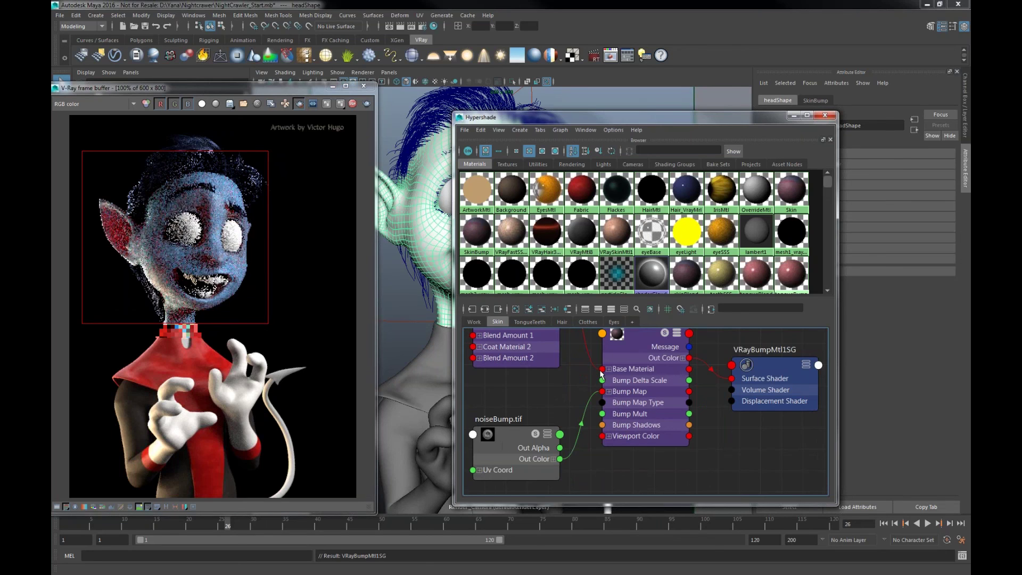
alt+middle_drag(603, 373, 584, 405)
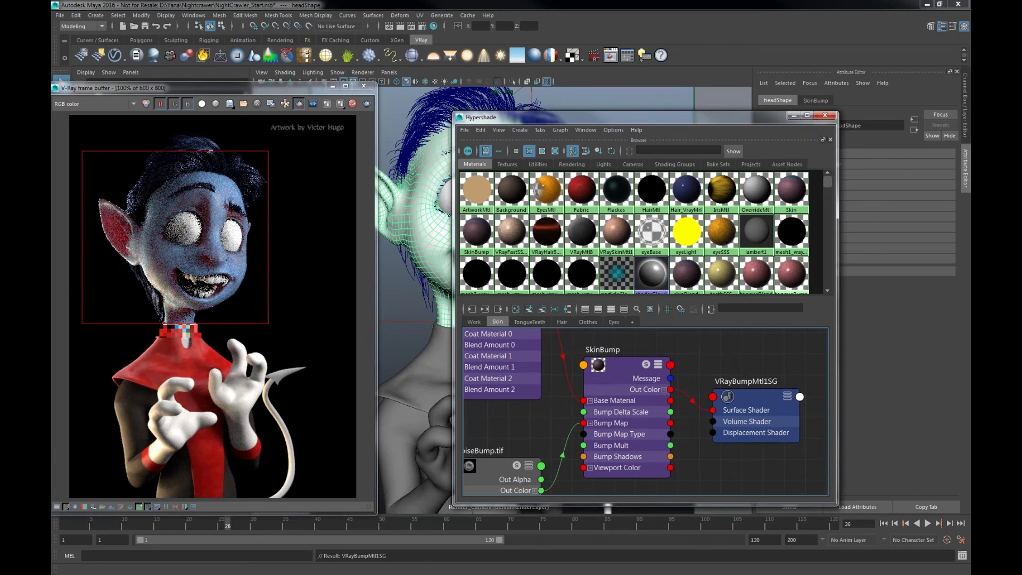
Open the TongueTeeth shading network and assign the teethSSS material to the teeth mesh
click(524, 321)
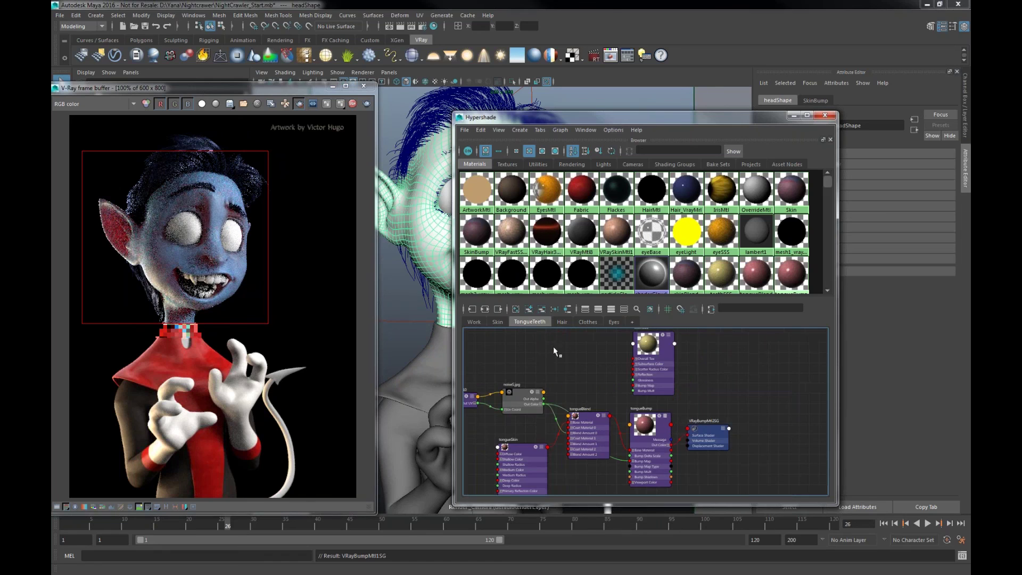
drag(510, 117, 570, 120)
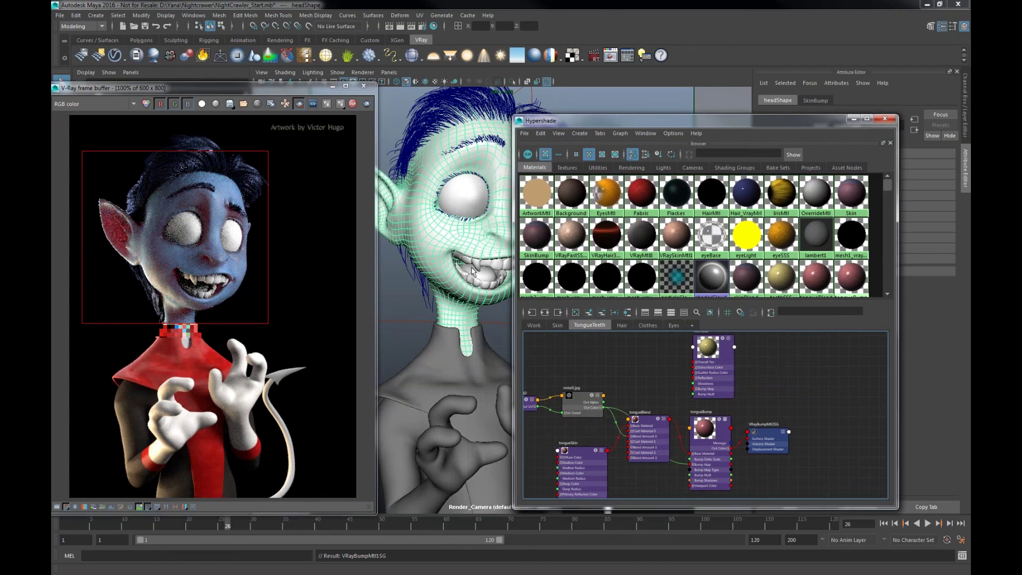
click(481, 267)
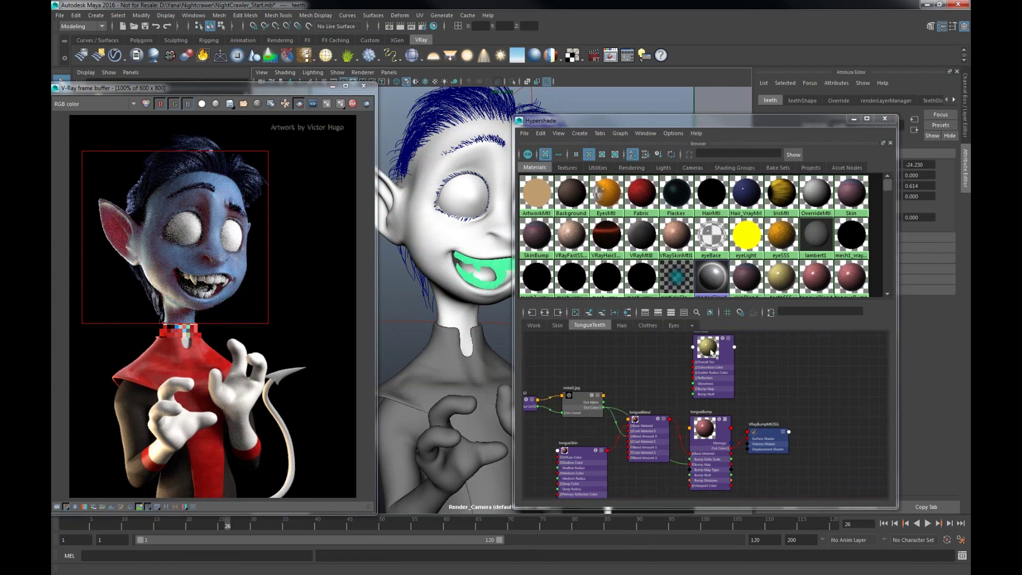
key(f)
right_click(690, 384)
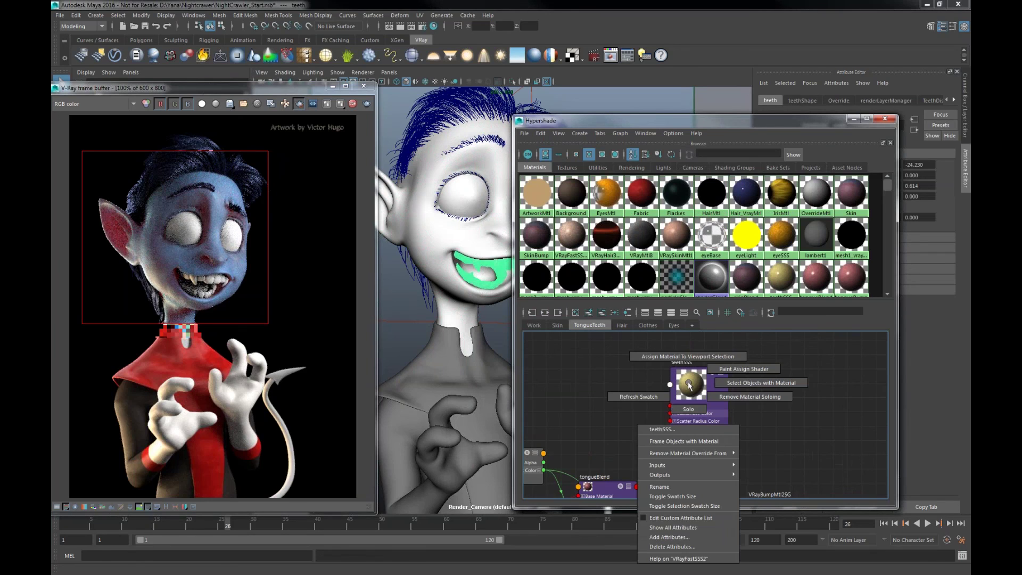
click(687, 356)
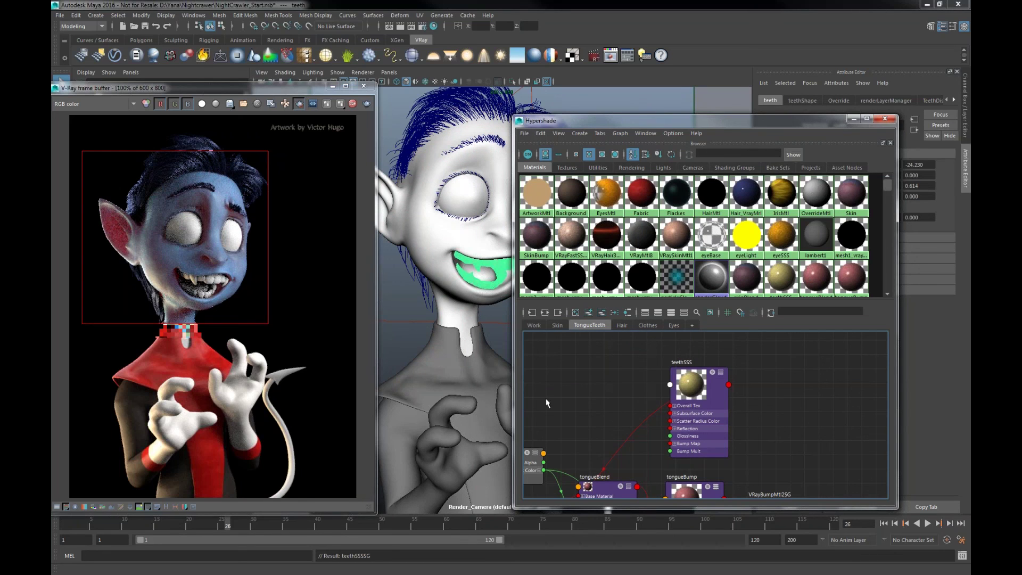
Assign the tongueBump material to the tongue mesh
click(483, 280)
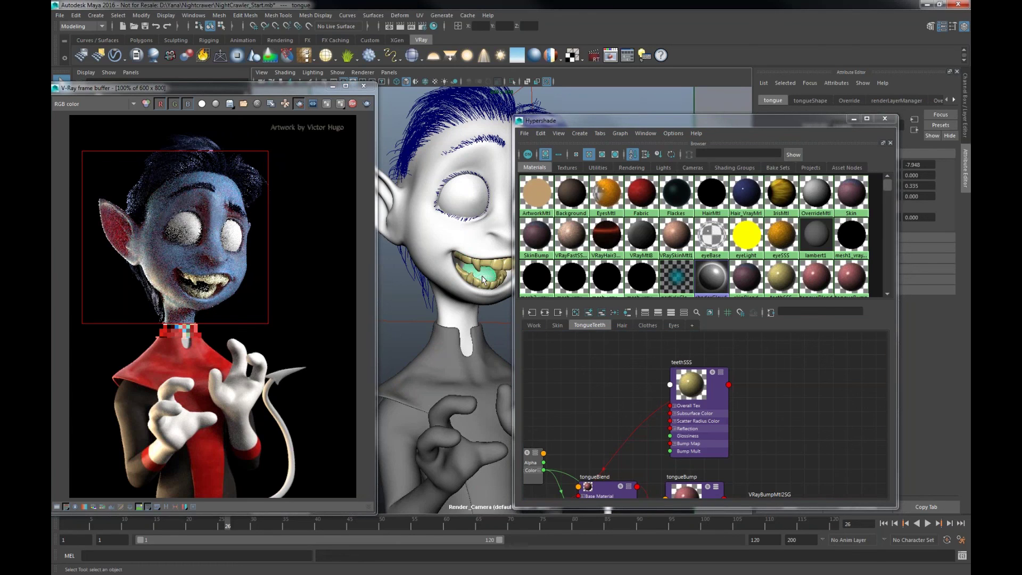
alt+middle_drag(630, 495, 587, 407)
right_drag(611, 393, 611, 393)
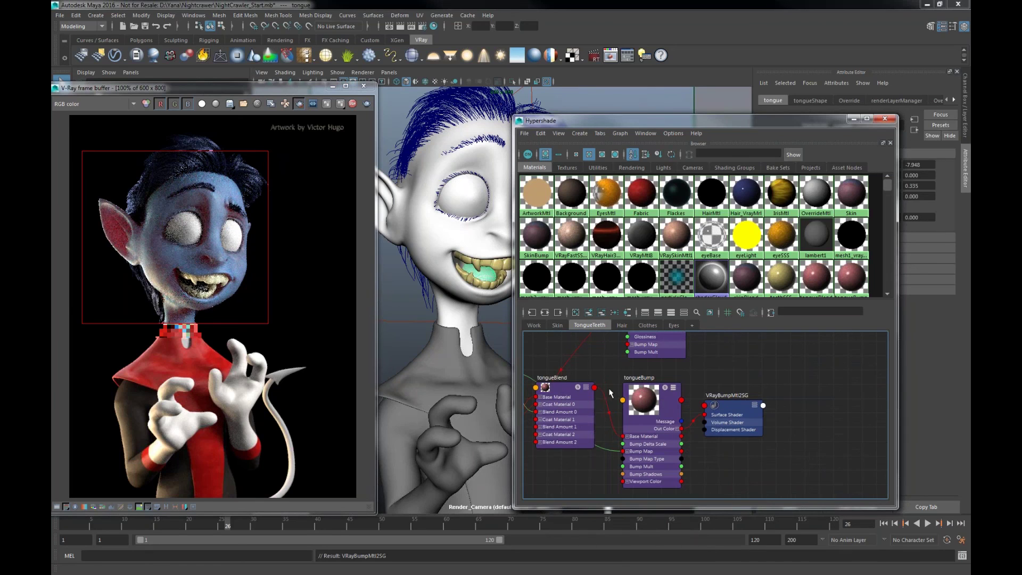
Move the teethSSS shading group node off the tongueSkin node and review the tongueSkin, noise texture, tongueBlend and tongueBump connections
alt+middle_drag(564, 401, 667, 389)
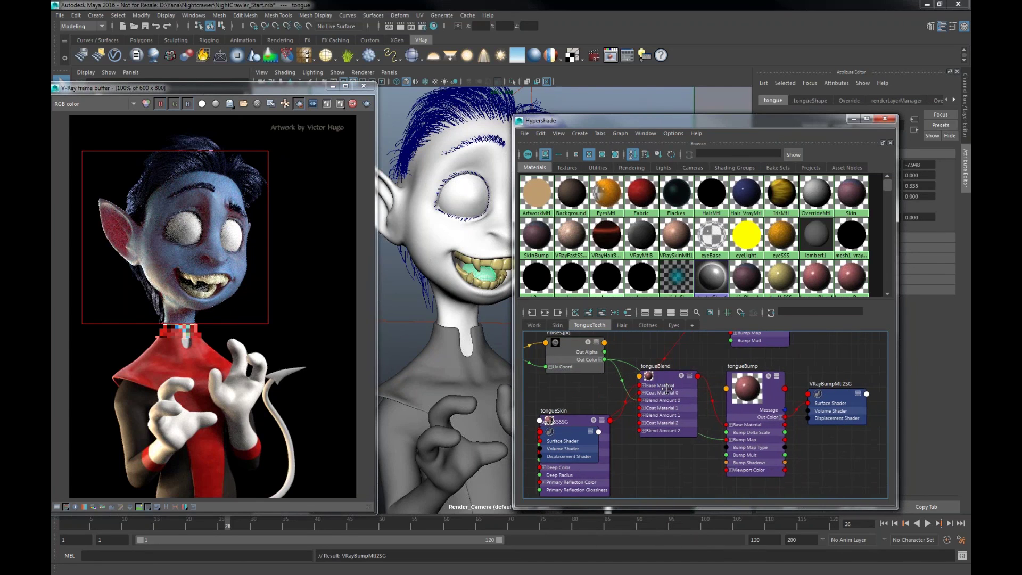
drag(570, 420, 583, 338)
alt+middle_drag(555, 423, 565, 416)
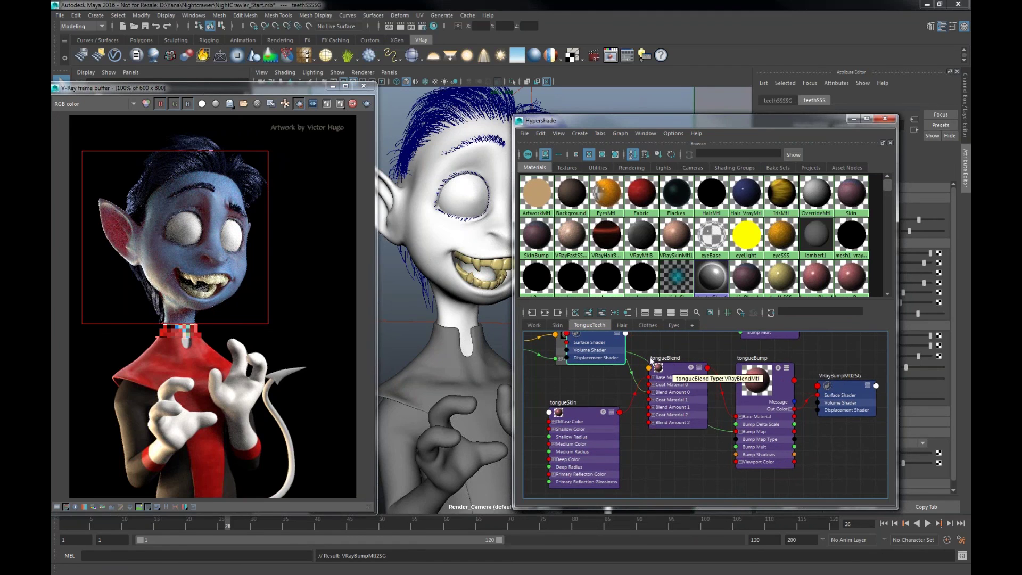
alt+middle_drag(585, 358, 607, 403)
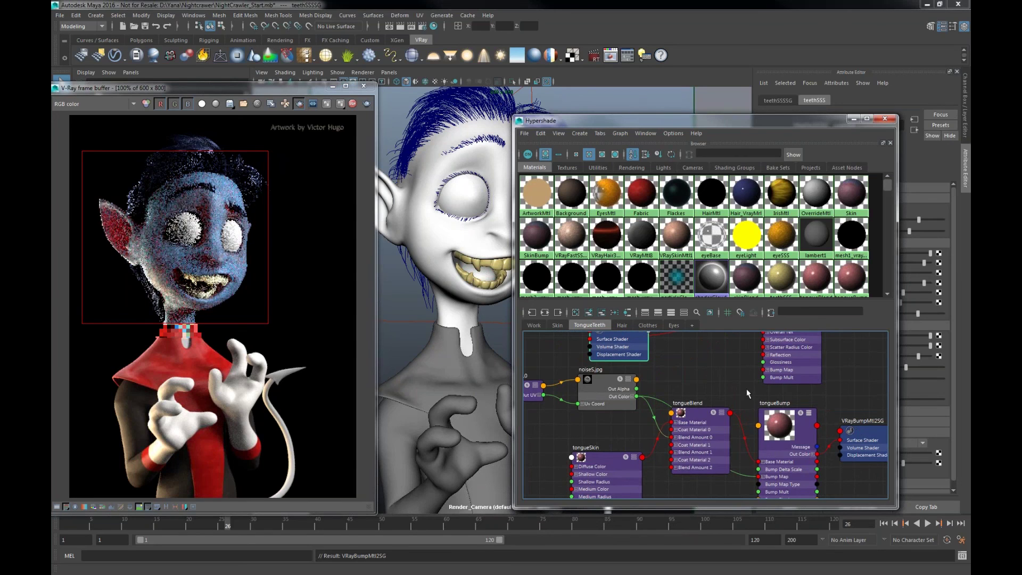
alt+middle_drag(747, 389, 639, 391)
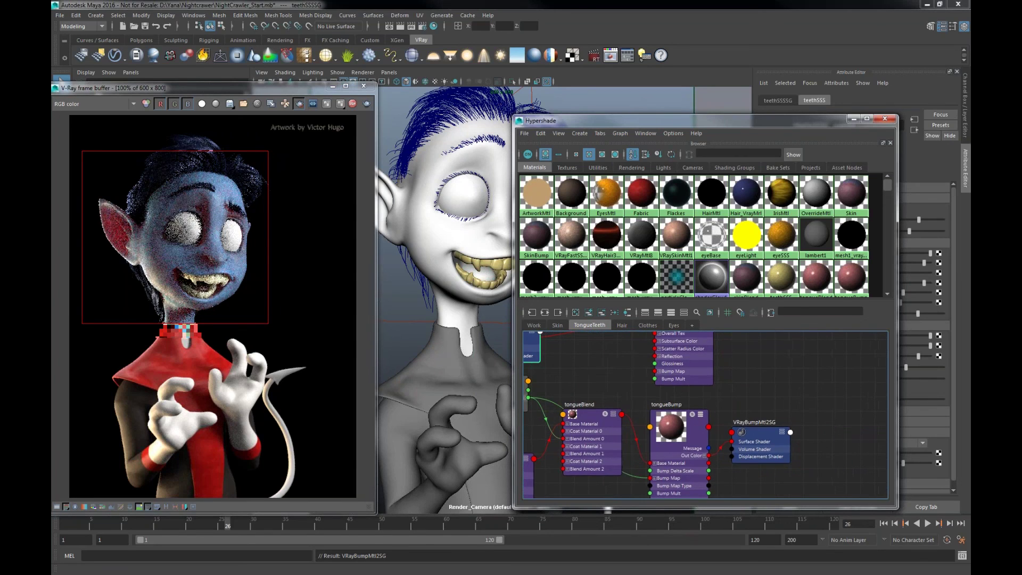
alt+middle_drag(723, 389, 657, 357)
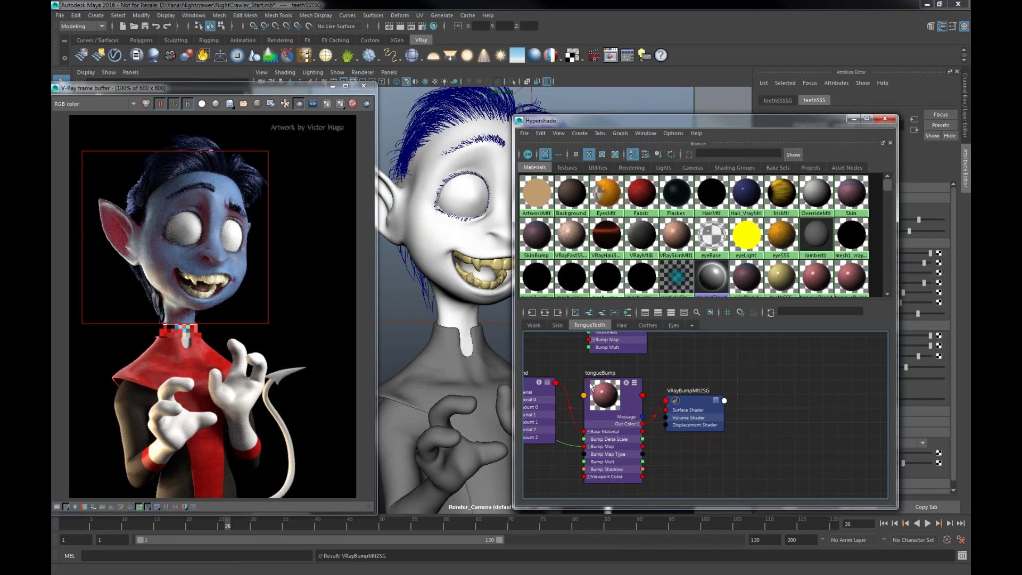
Select both eye meshes and assign the EyesMtl material from the Eyes shading network to them
drag(571, 123, 540, 116)
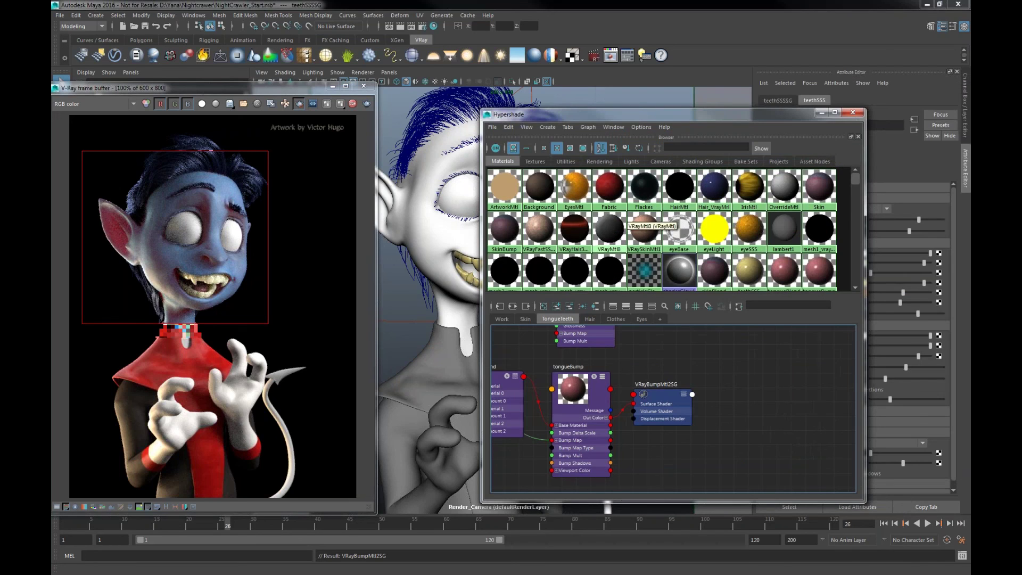
click(455, 192)
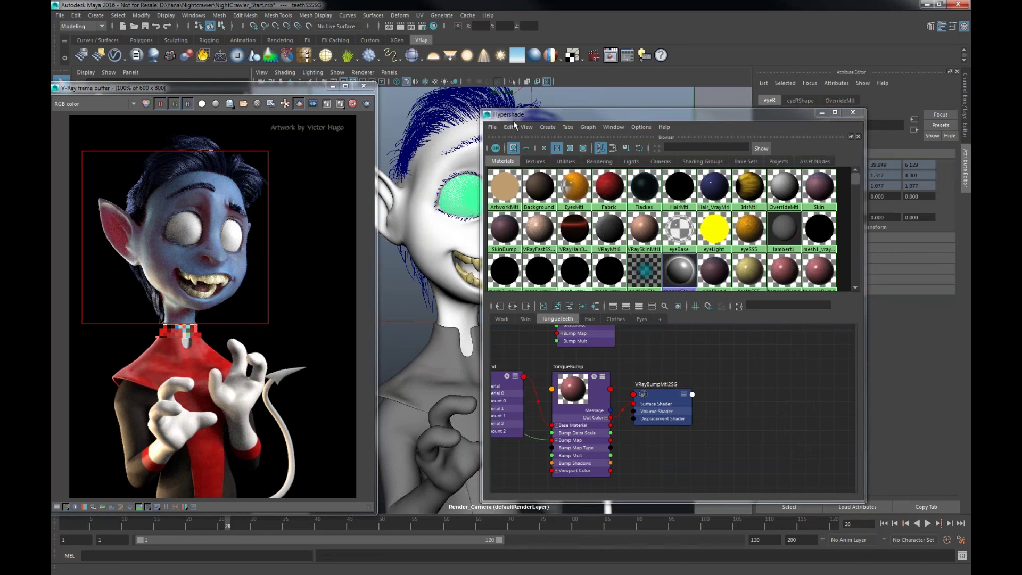
drag(533, 113, 611, 126)
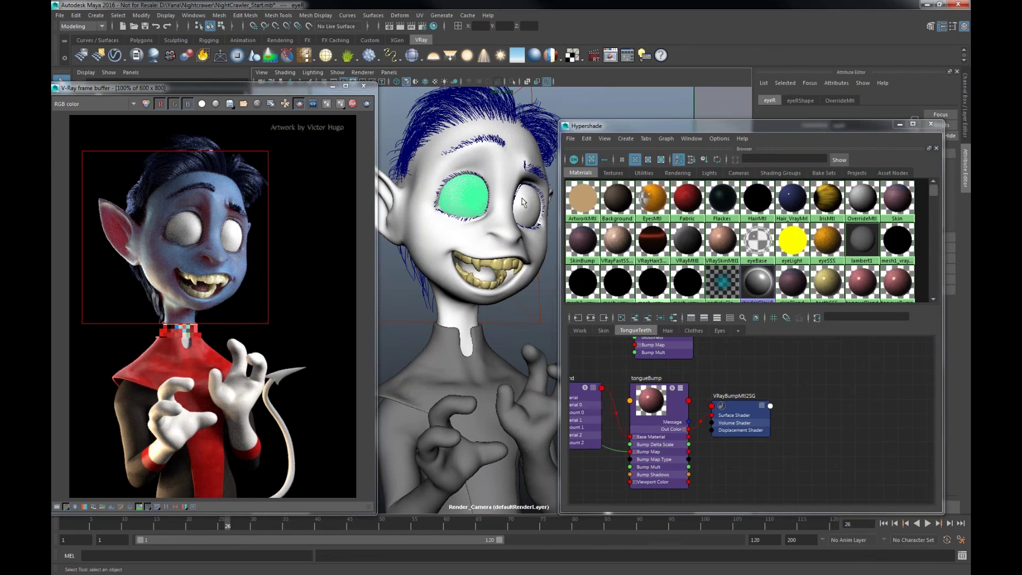
click(528, 213)
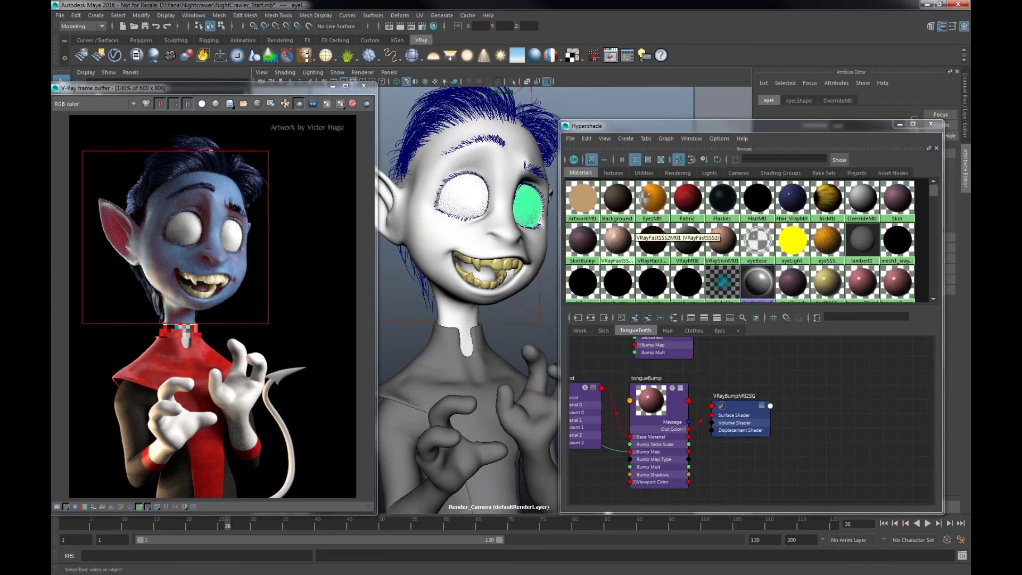
click(720, 331)
scroll(740, 394, up, 5)
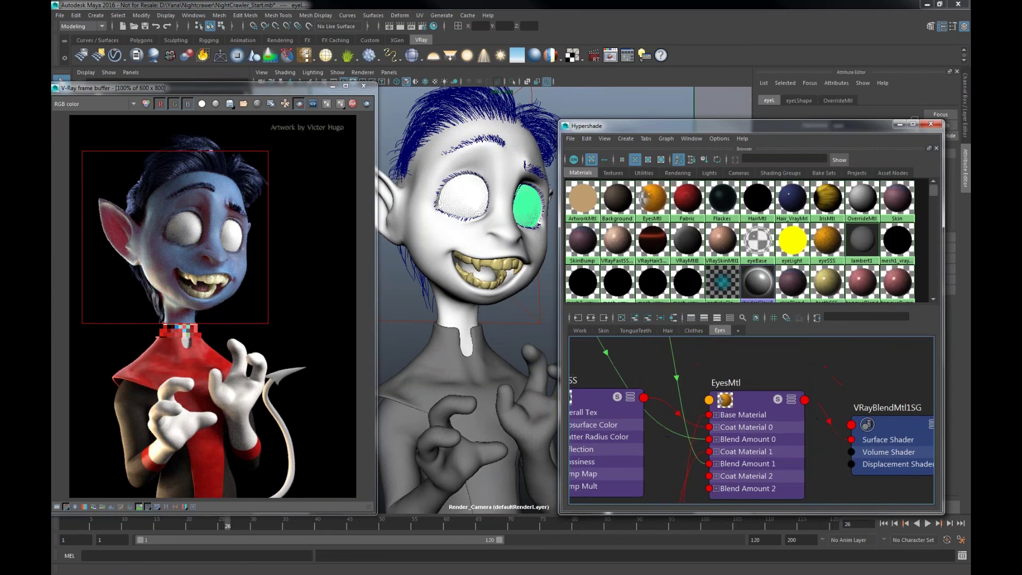
right_drag(730, 403, 720, 362)
Examine the eyeMask.tga, layeredTexture1 and eye light connections of the eye network and the eyeBase material's reflection and refraction settings
alt+middle_drag(627, 414, 721, 465)
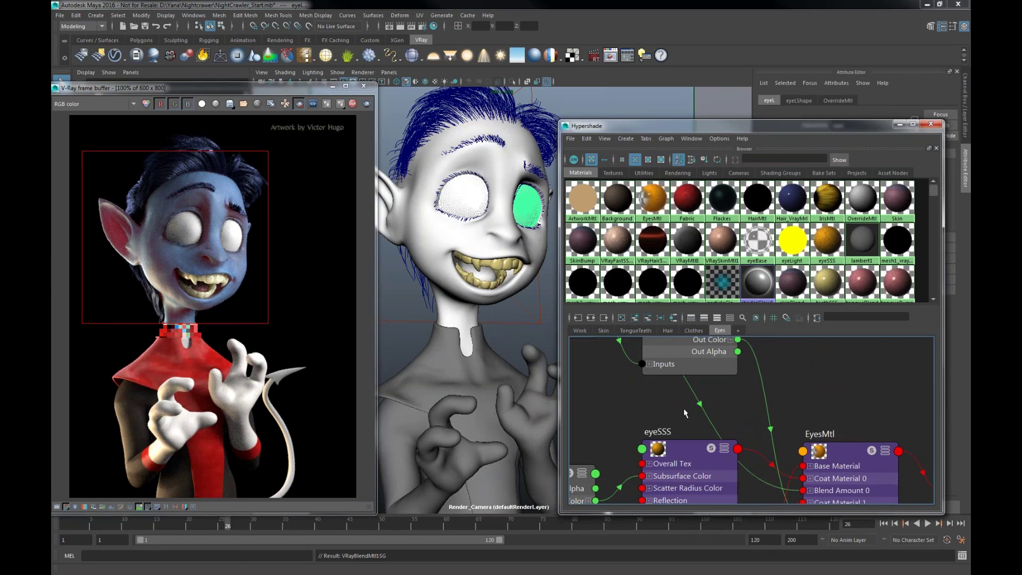
alt+middle_drag(684, 408, 720, 513)
scroll(712, 436, down, 3)
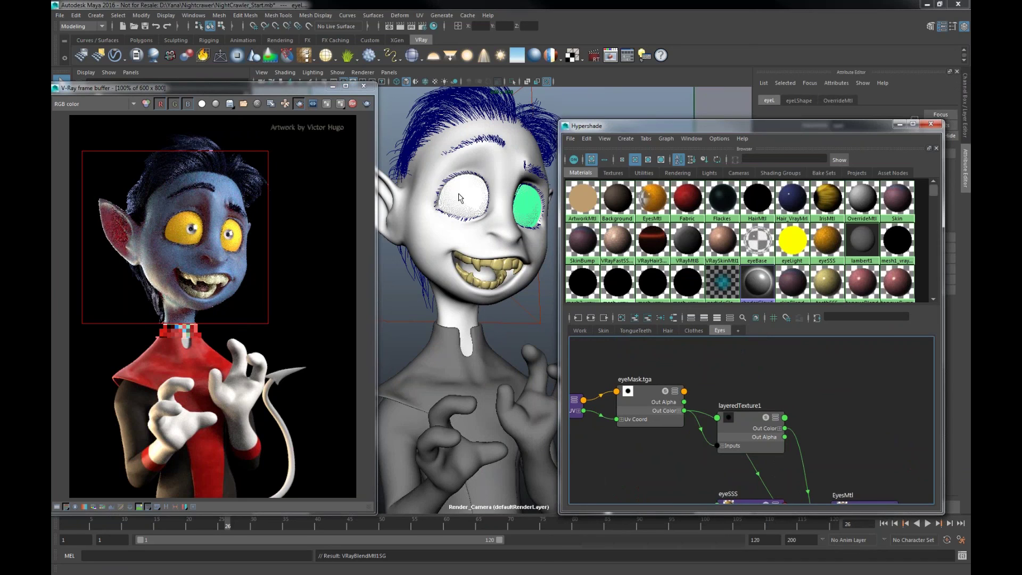
alt+middle_drag(756, 462, 744, 445)
alt+middle_drag(677, 498, 620, 433)
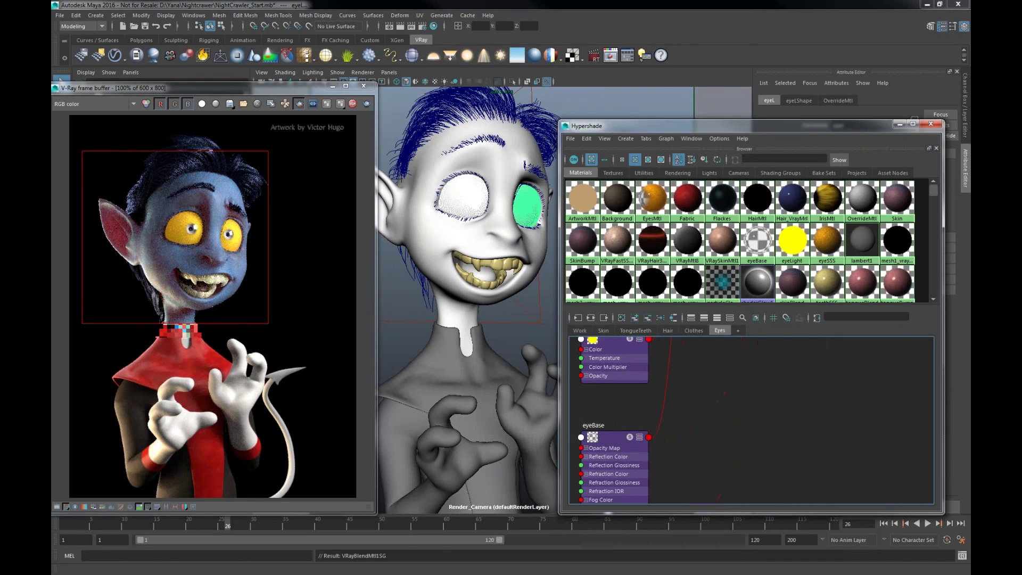
click(609, 440)
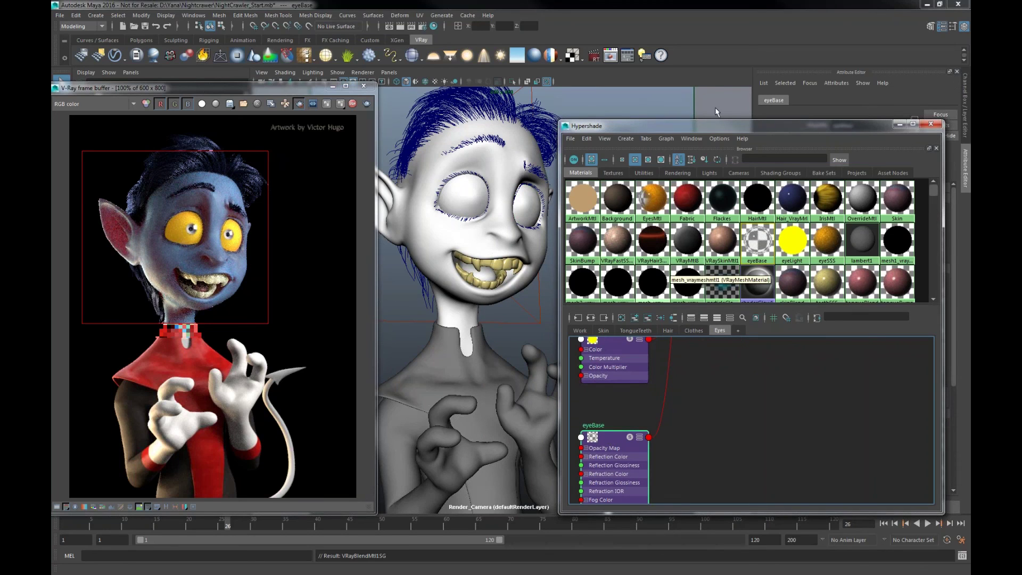
drag(722, 123, 510, 101)
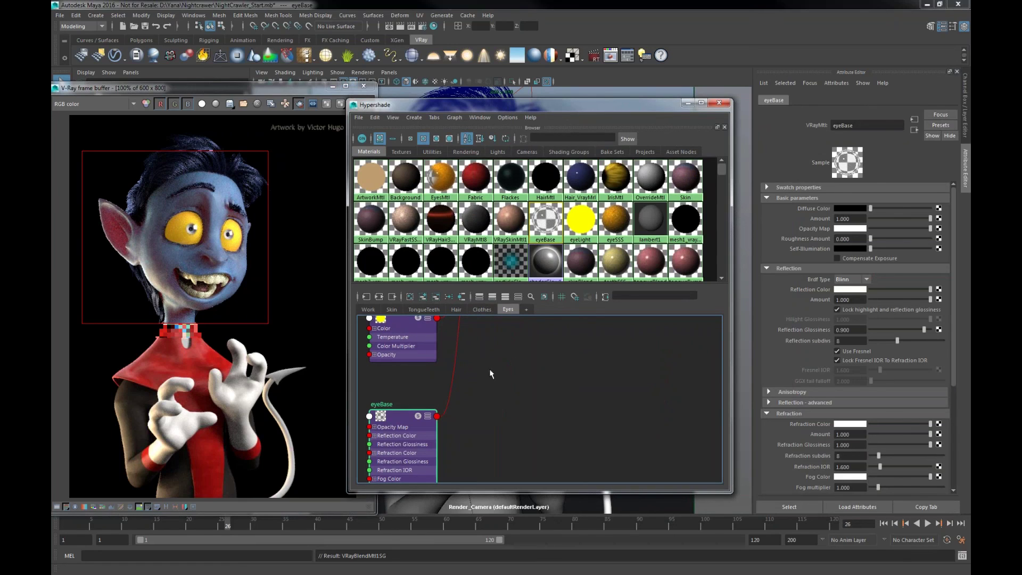
alt+middle_drag(486, 358, 452, 407)
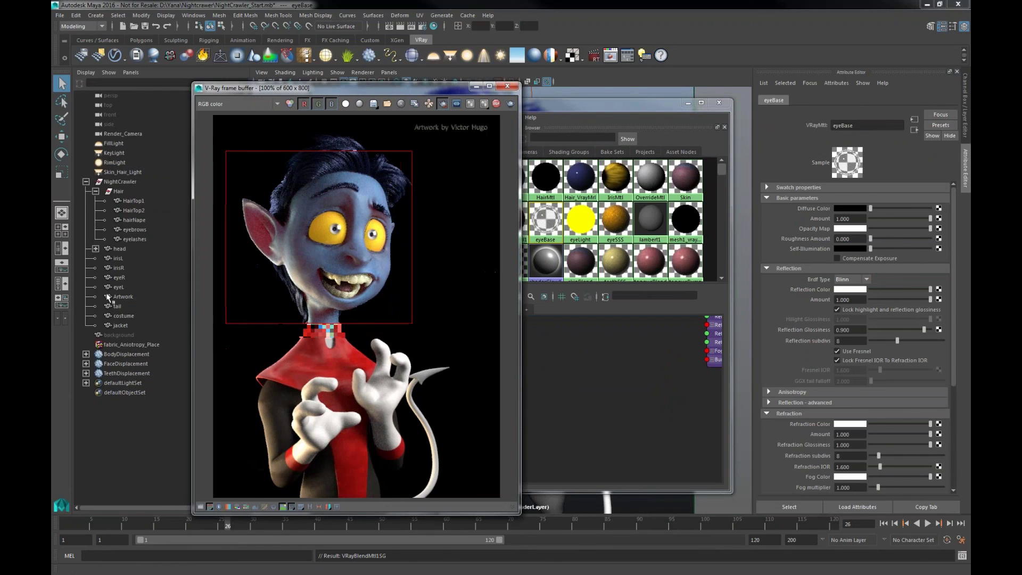
Select the irisL and irisR meshes and assign the IrisMtl material to them
ctrl+click(117, 269)
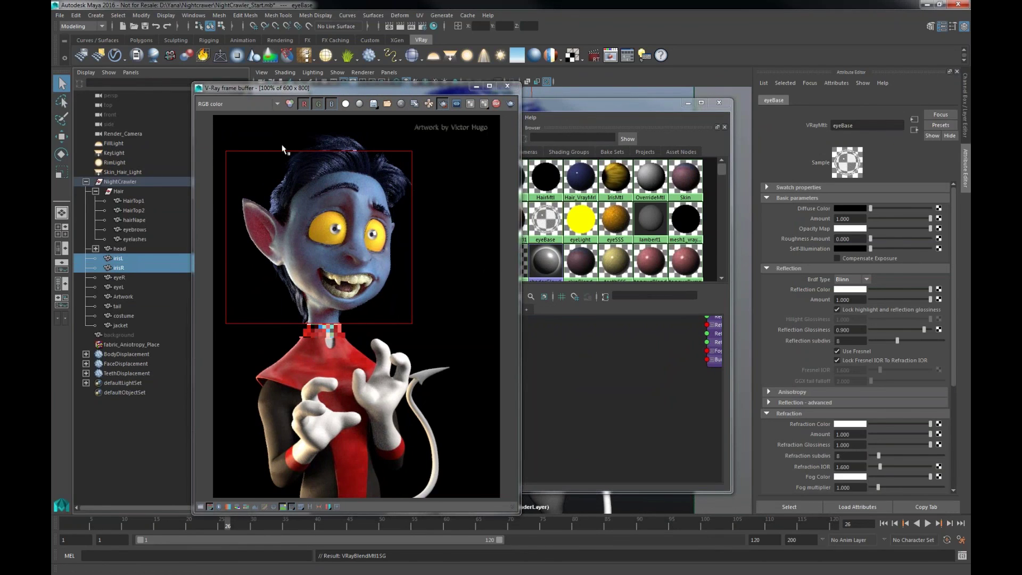
drag(305, 91, 194, 91)
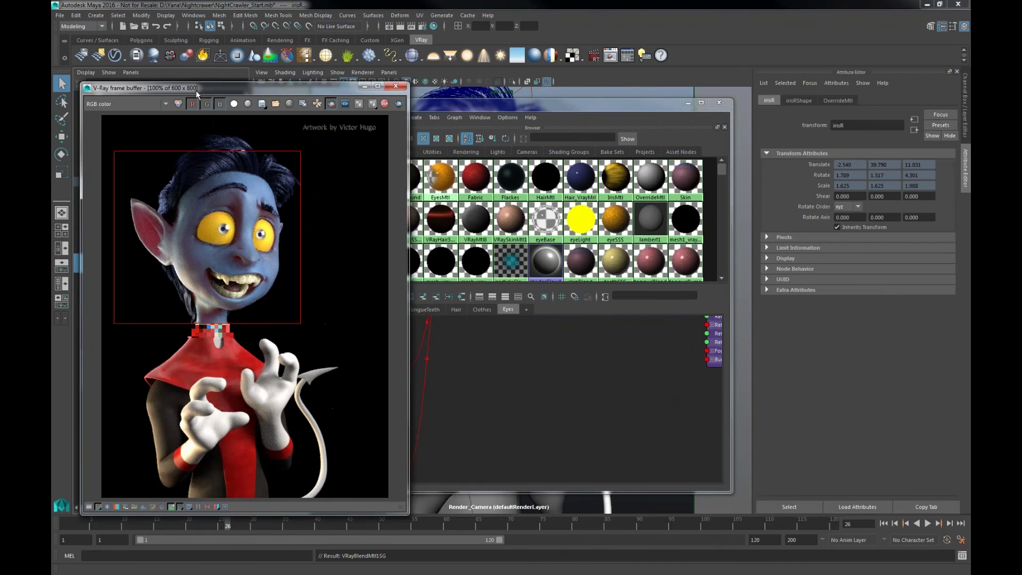
click(599, 362)
right_drag(539, 336, 539, 332)
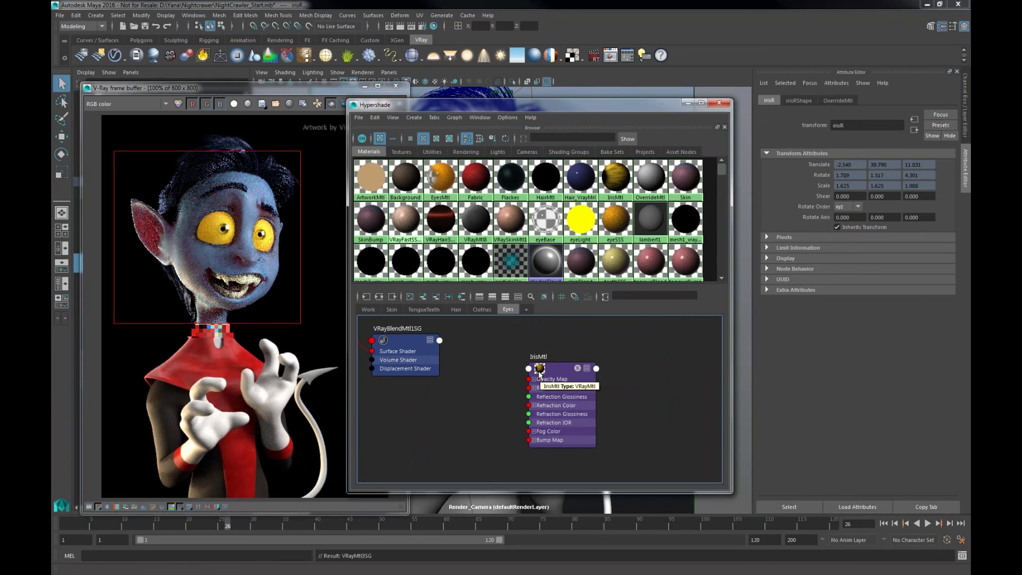
Turn off region rendering in the V-Ray frame buffer so the full frame renders
drag(212, 90, 206, 88)
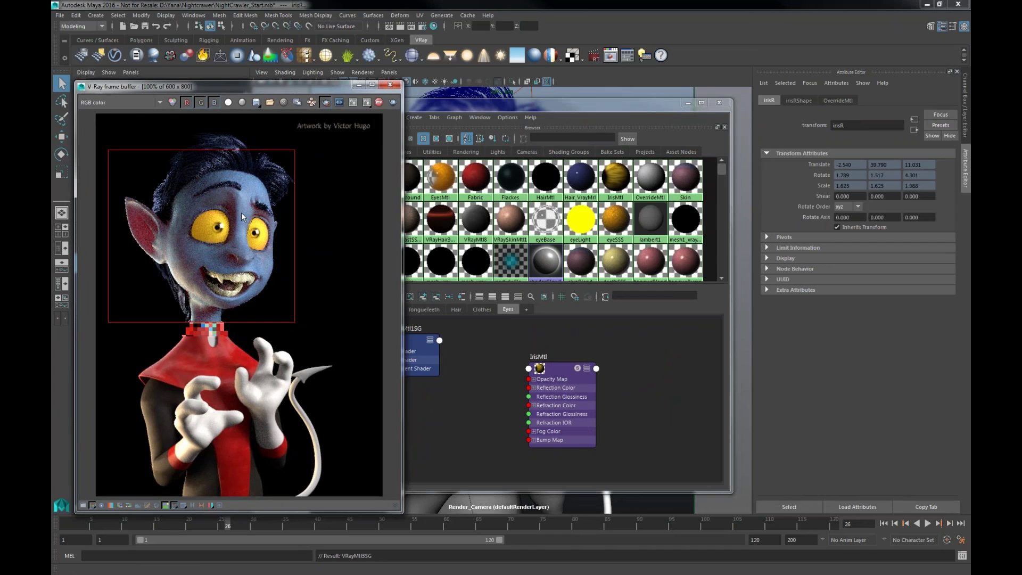
click(325, 102)
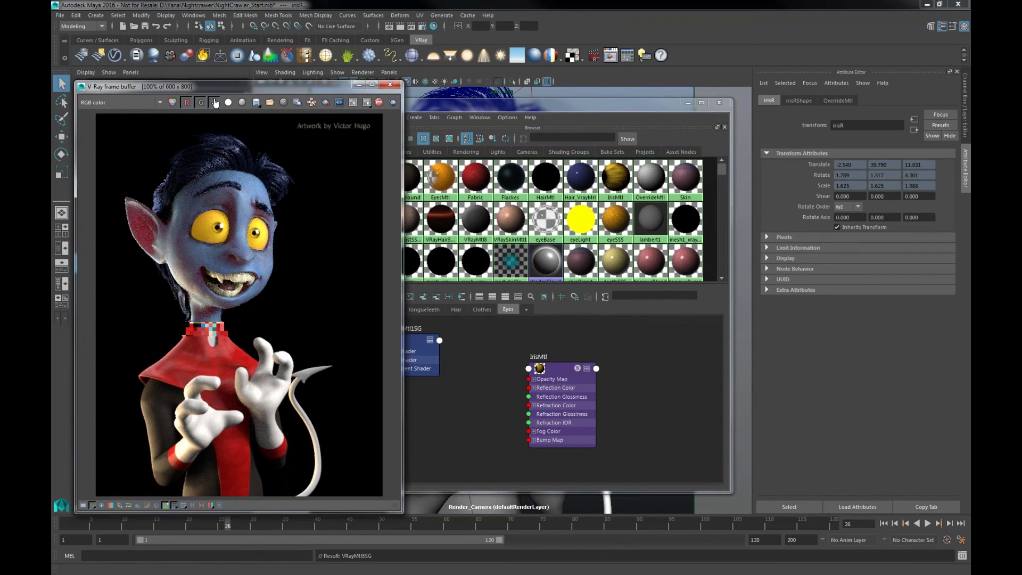
drag(192, 84, 464, 83)
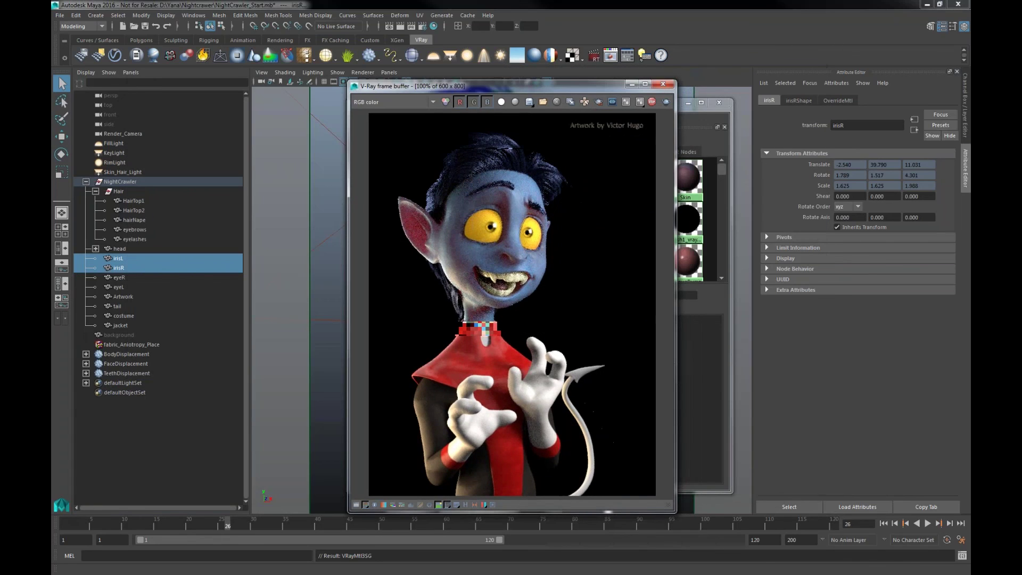
Unhide the background object and clear the material editor window away from the render
click(120, 336)
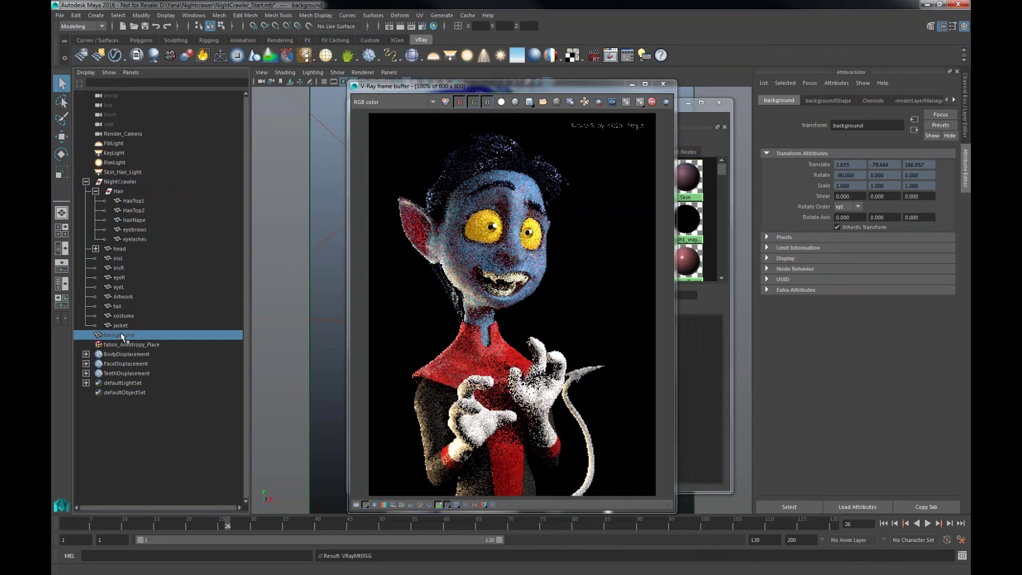
key(shift+h)
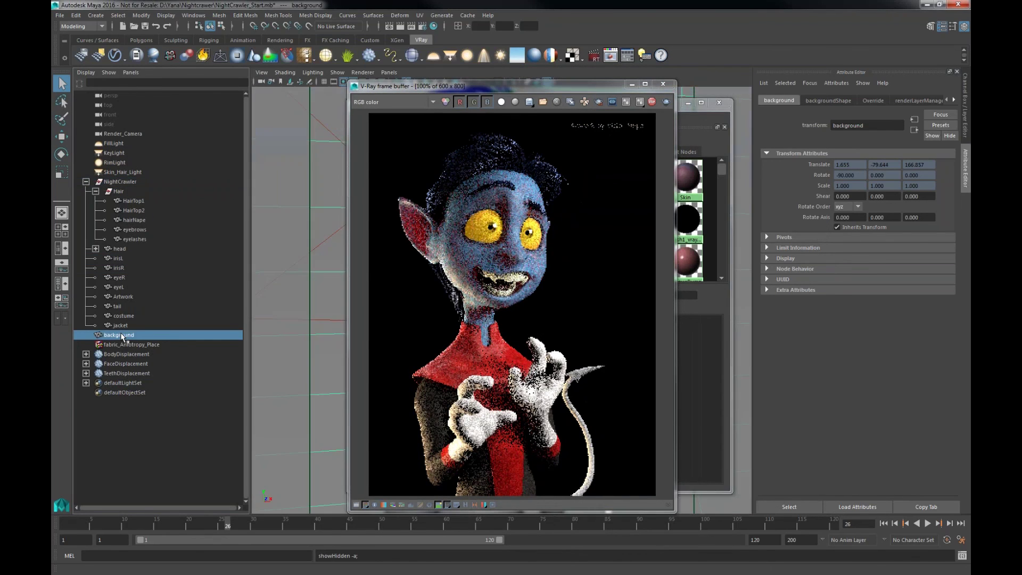
drag(388, 89, 516, 98)
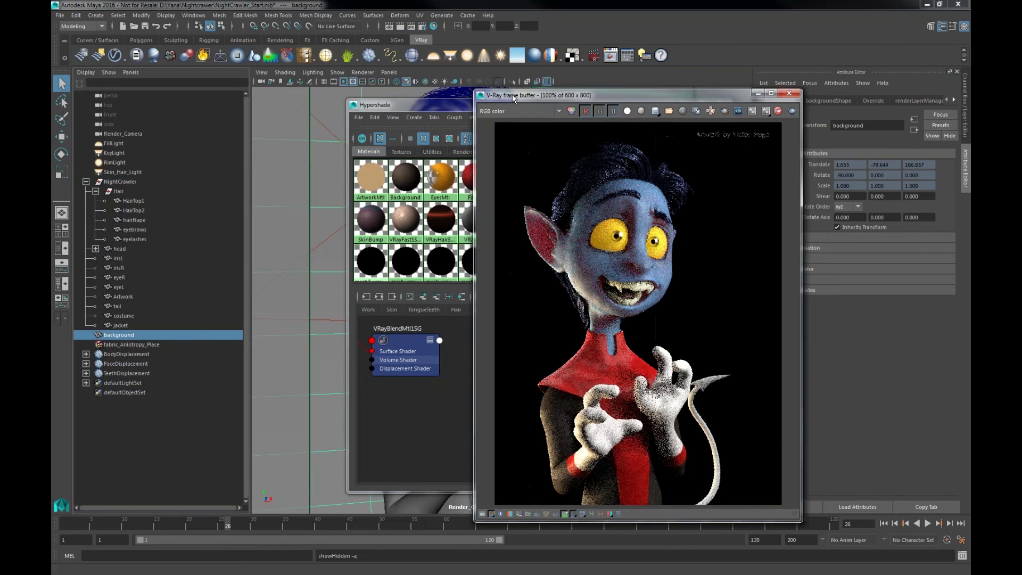
drag(419, 107, 889, 122)
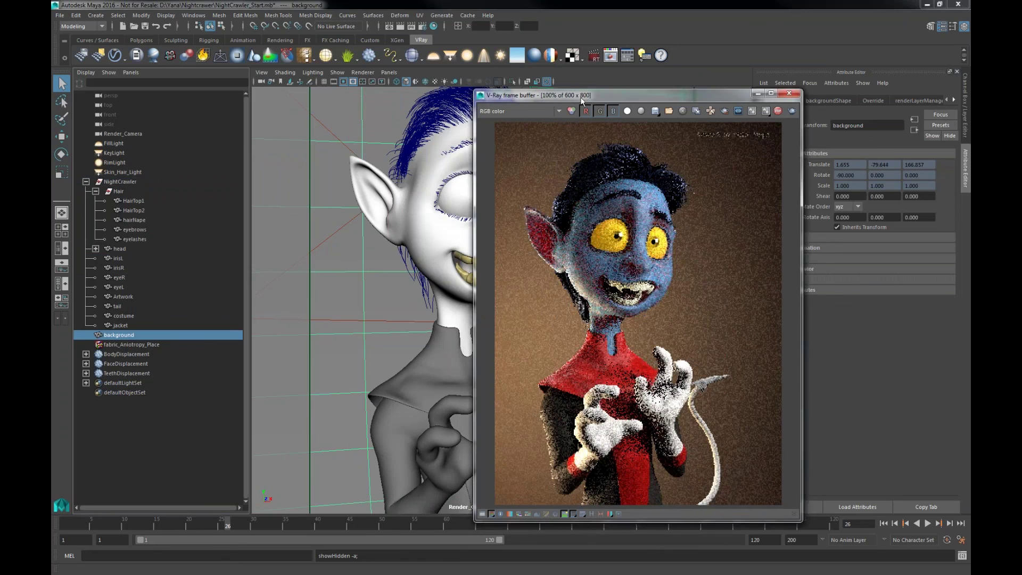
Open the frame buffer's color corrections and disable the Background Image option
drag(533, 95, 318, 83)
click(269, 501)
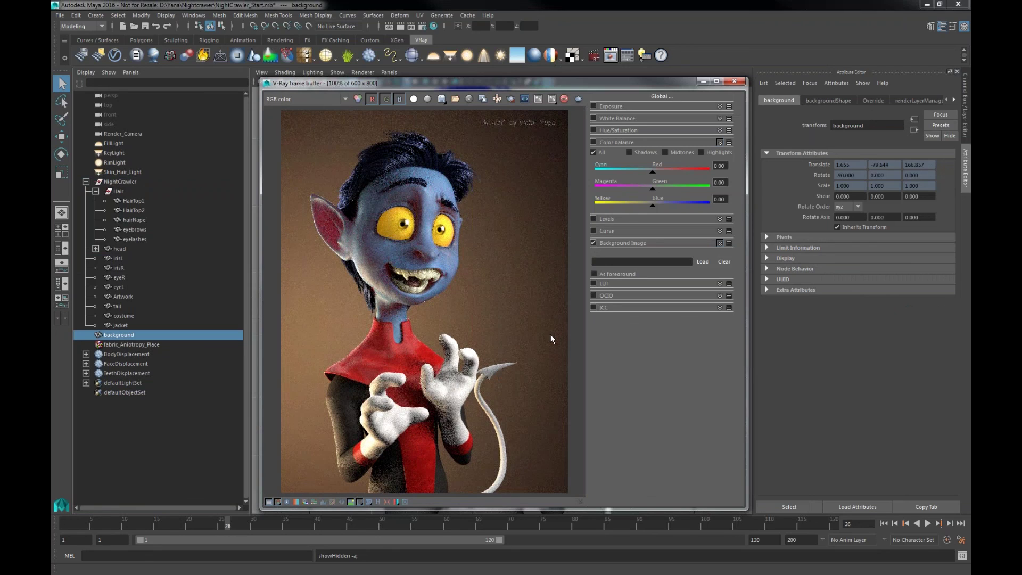
click(593, 243)
drag(479, 81, 462, 163)
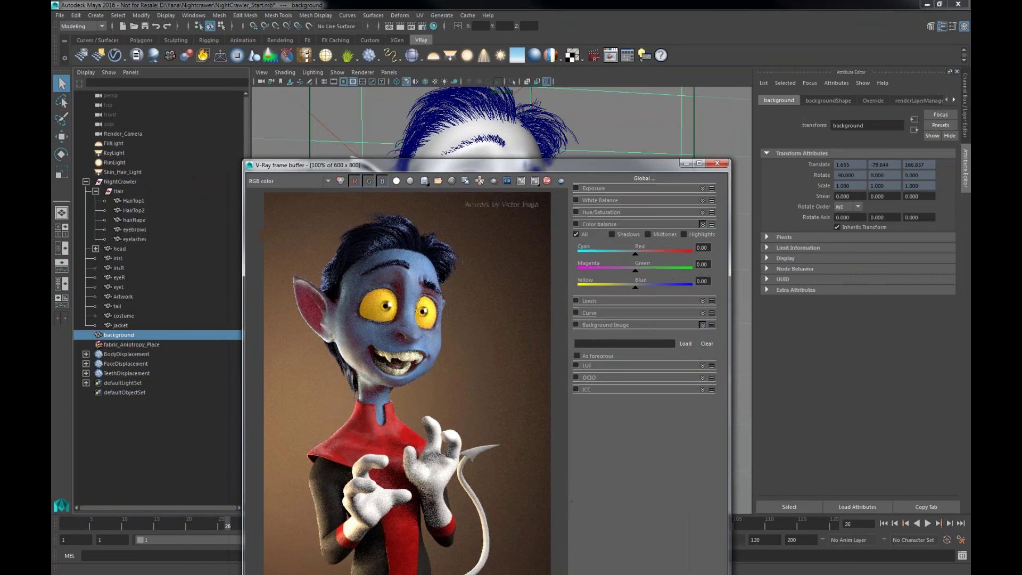
Select the Artwork mesh and reposition the V-Ray frame buffer so the whole render is in view
click(118, 297)
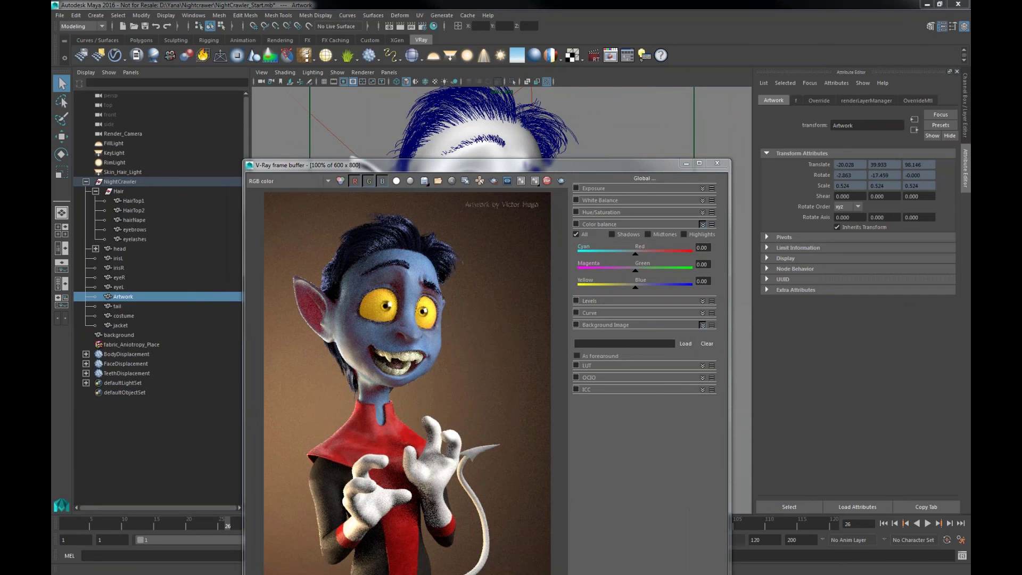
drag(422, 168, 440, 67)
Switch to the presentation PDF, advance to the Rendering slide about Quick Settings, and return to the render in Maya
key(alt+Tab)
key(alt+Tab)
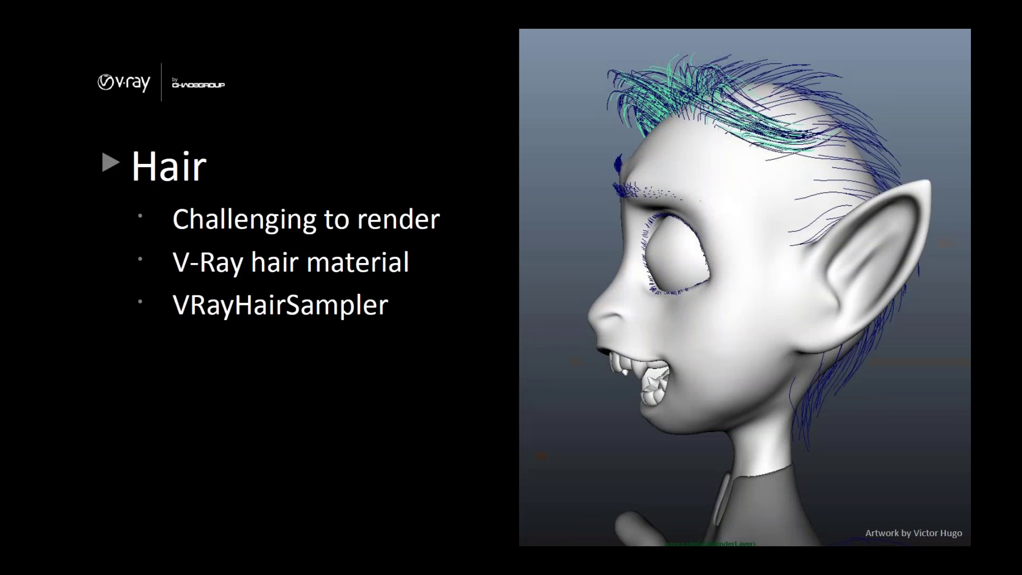
key(Right)
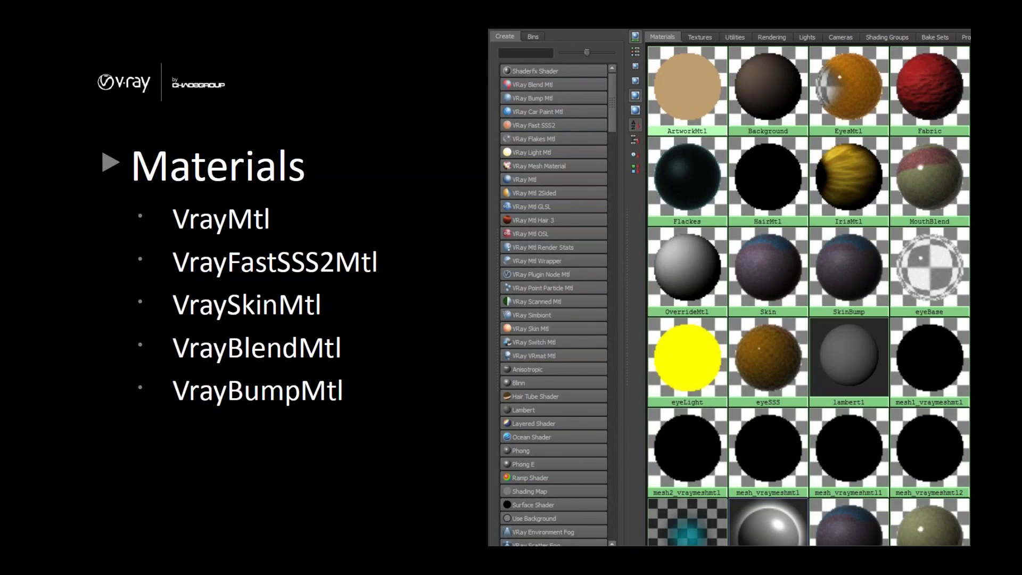
key(Right)
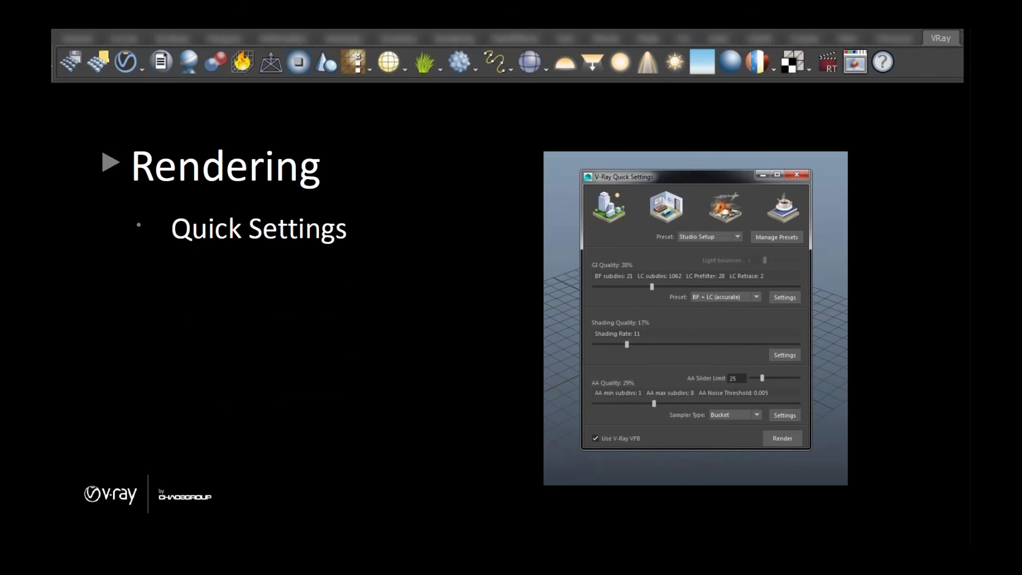
key(alt+Tab)
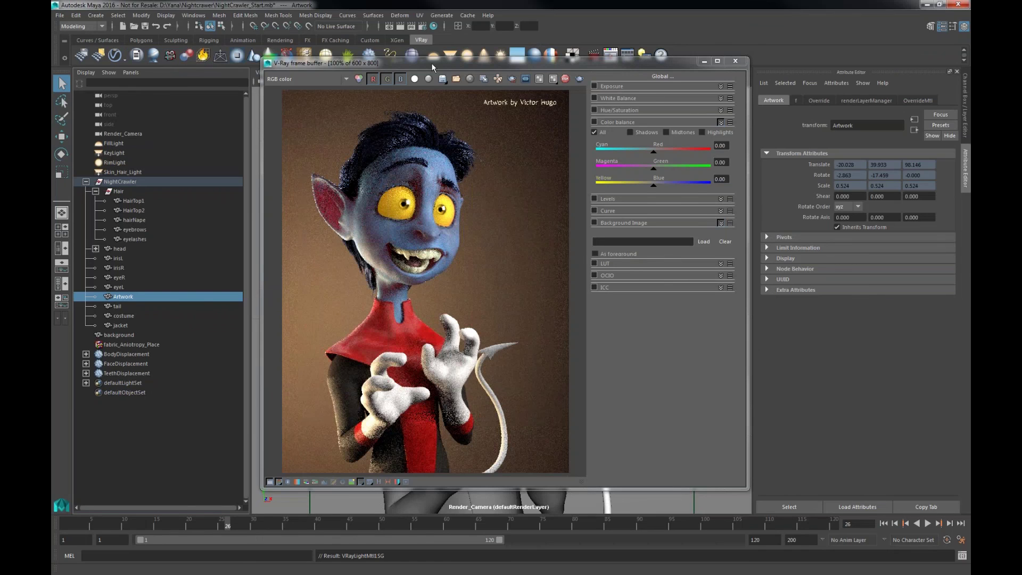
drag(432, 64, 404, 81)
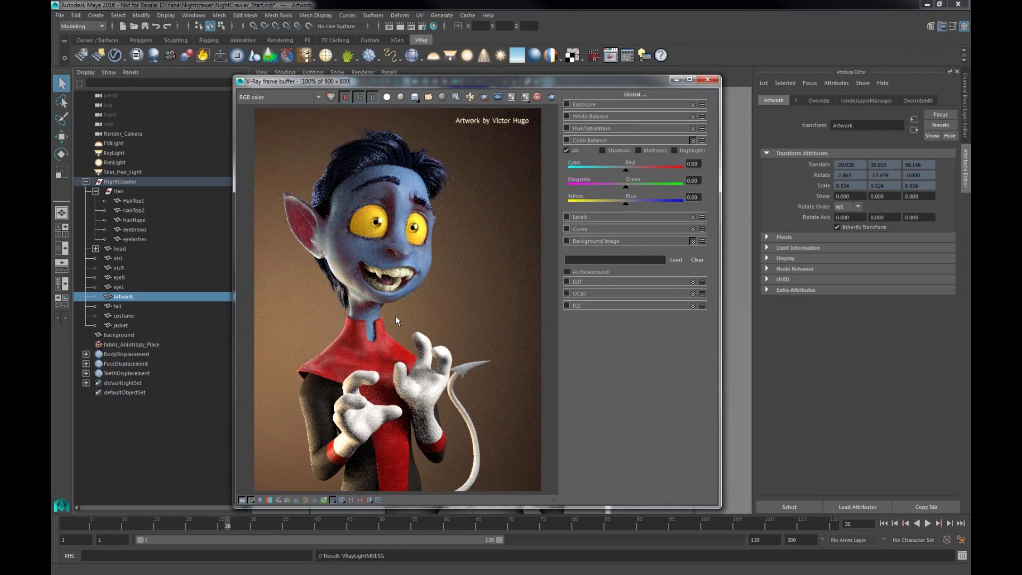
Expand the BodyDisplacement set's extra V-Ray attributes and turn off the None option for TeethDisplacement
click(115, 356)
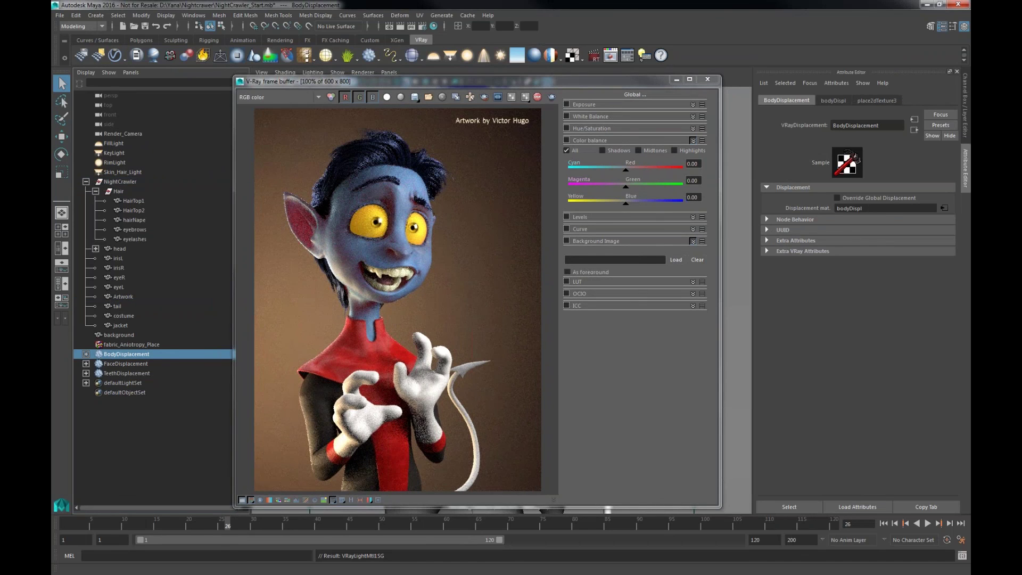
click(773, 252)
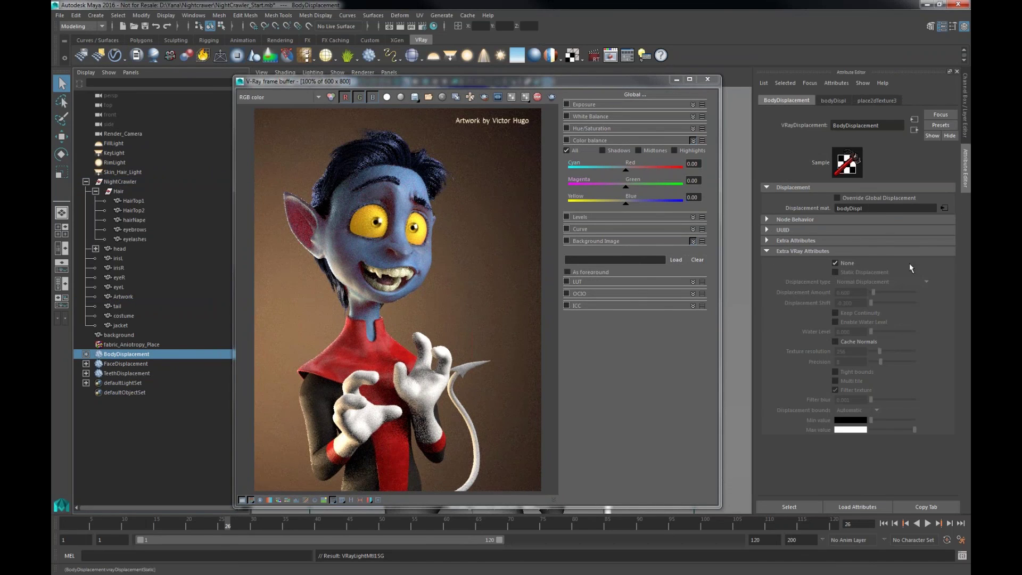
click(120, 374)
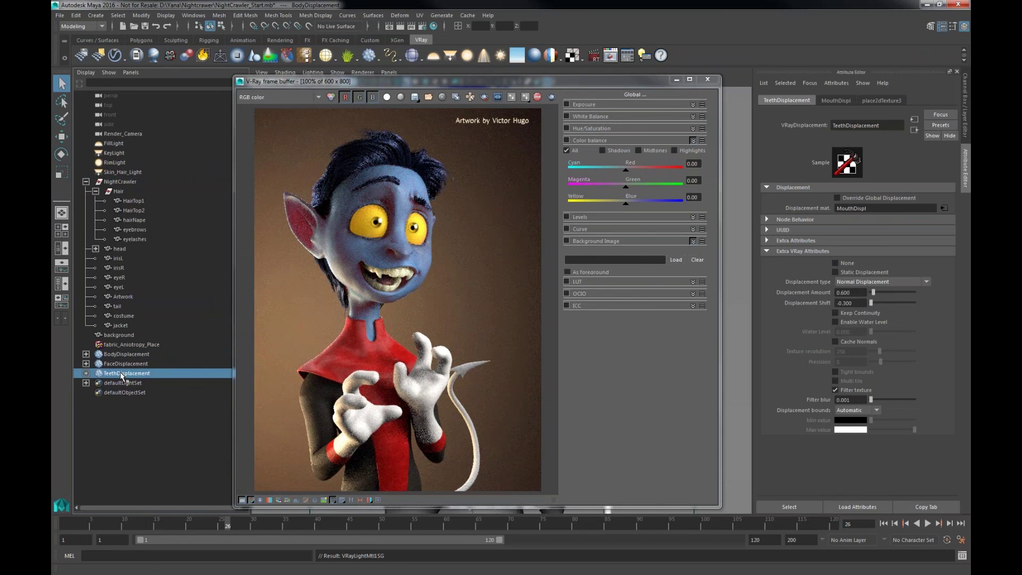
click(836, 263)
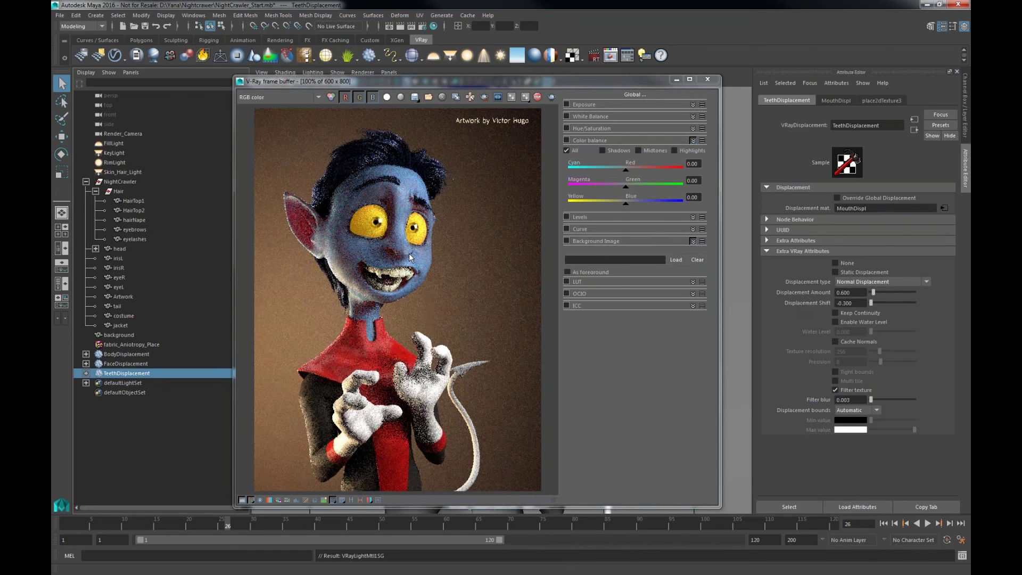
Collapse the frame buffer's color corrections, move the frame buffer beside the model and stop the render
click(243, 500)
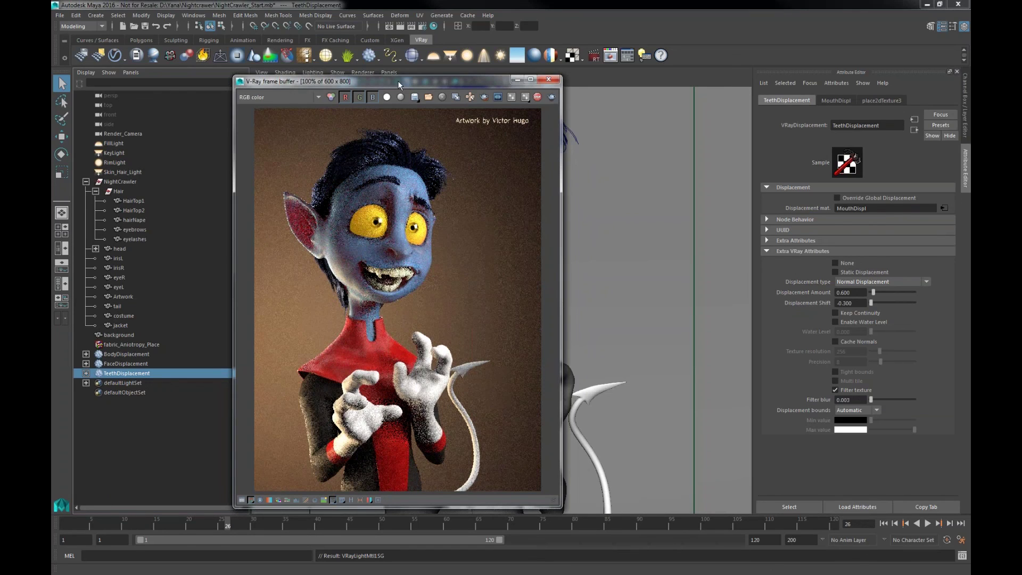
drag(398, 81, 258, 82)
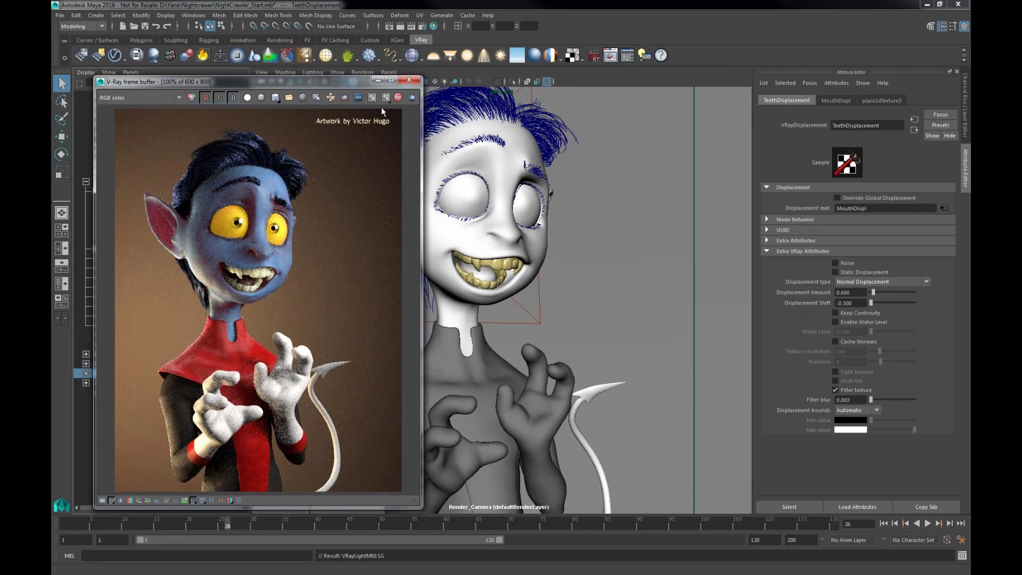
click(399, 97)
Open V-Ray Quick Settings and apply the Studio Setup preset with BF + LC (accurate) global illumination
click(626, 59)
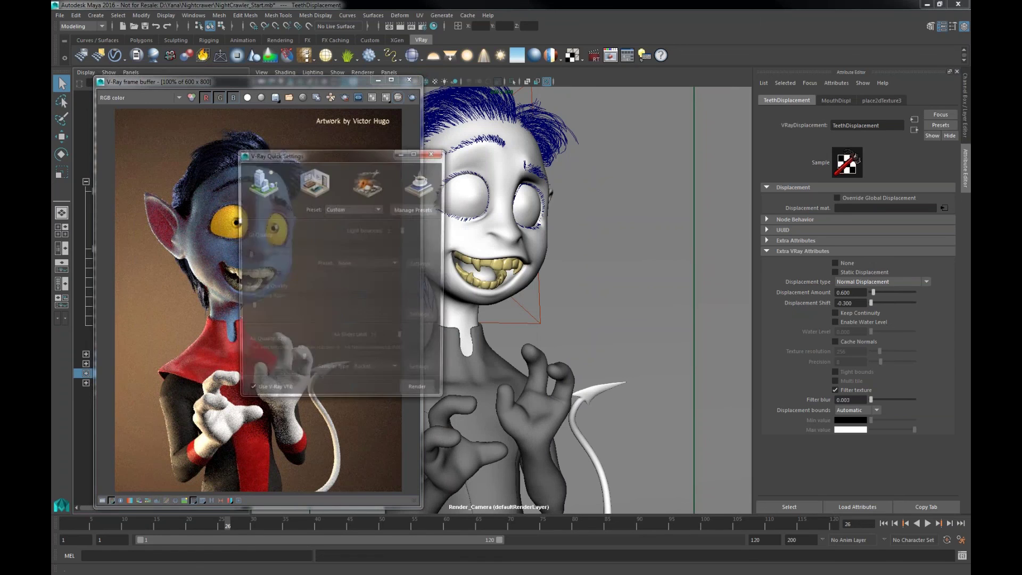
drag(271, 153, 518, 204)
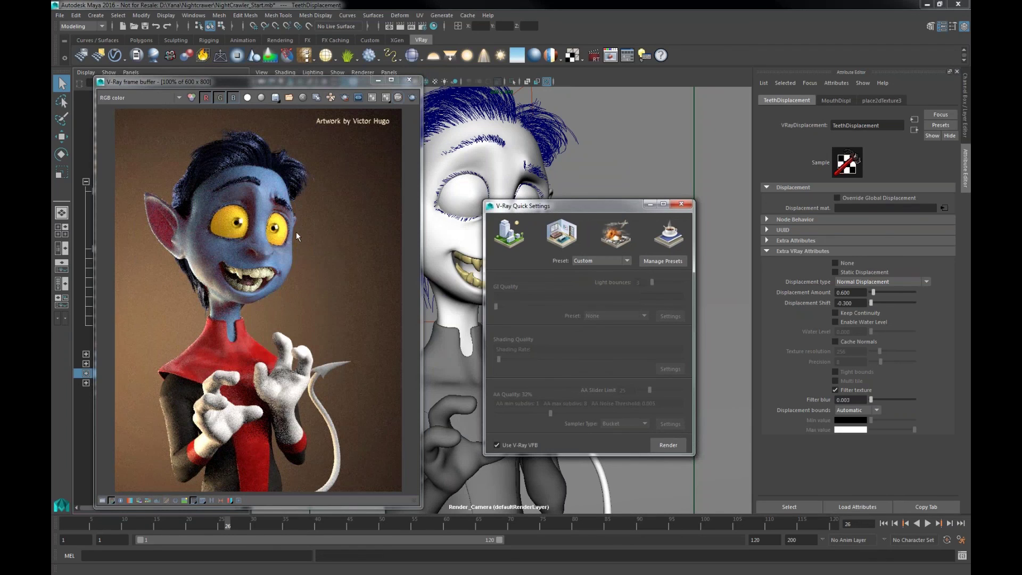
drag(515, 206, 486, 167)
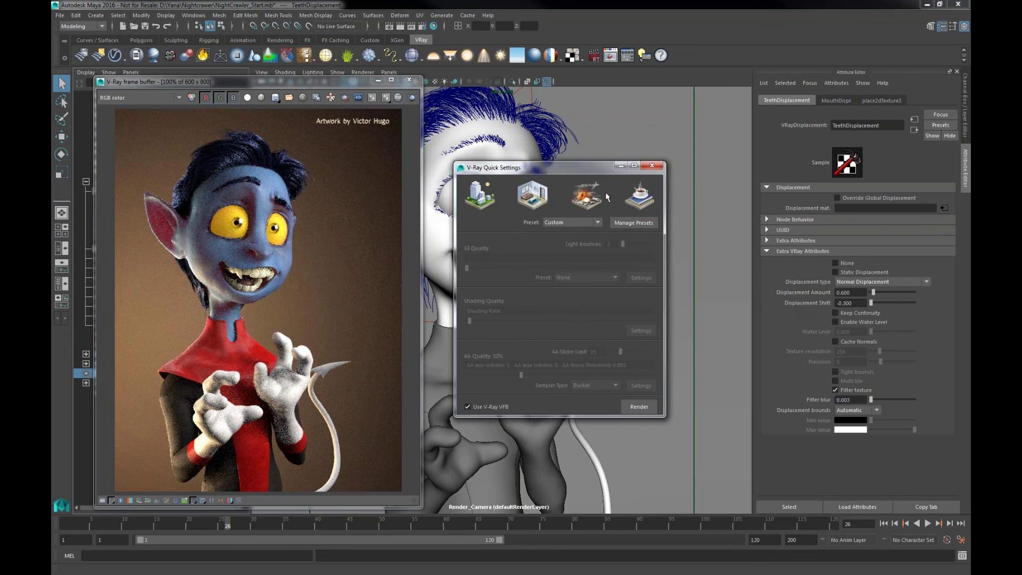
click(629, 199)
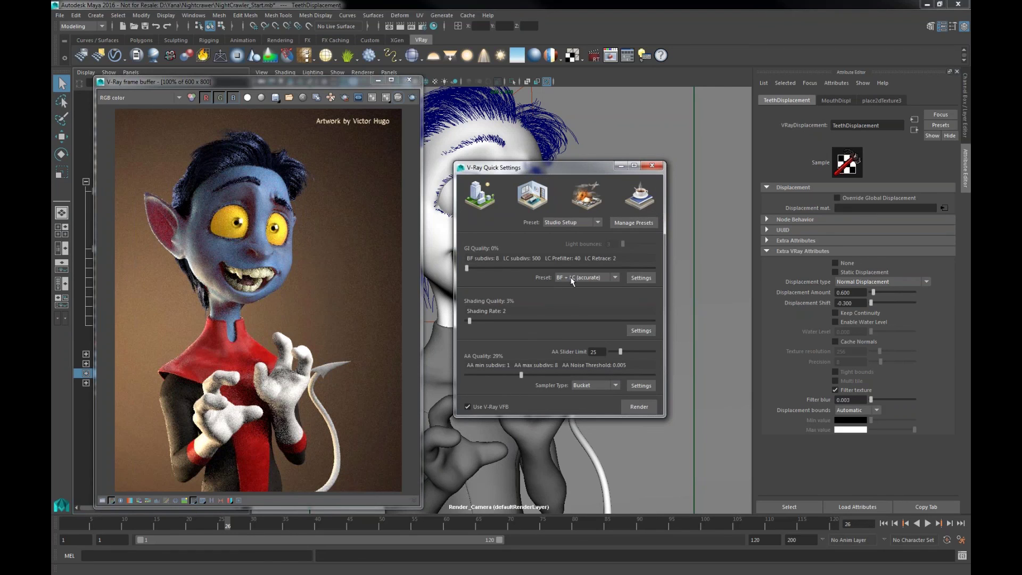
click(575, 278)
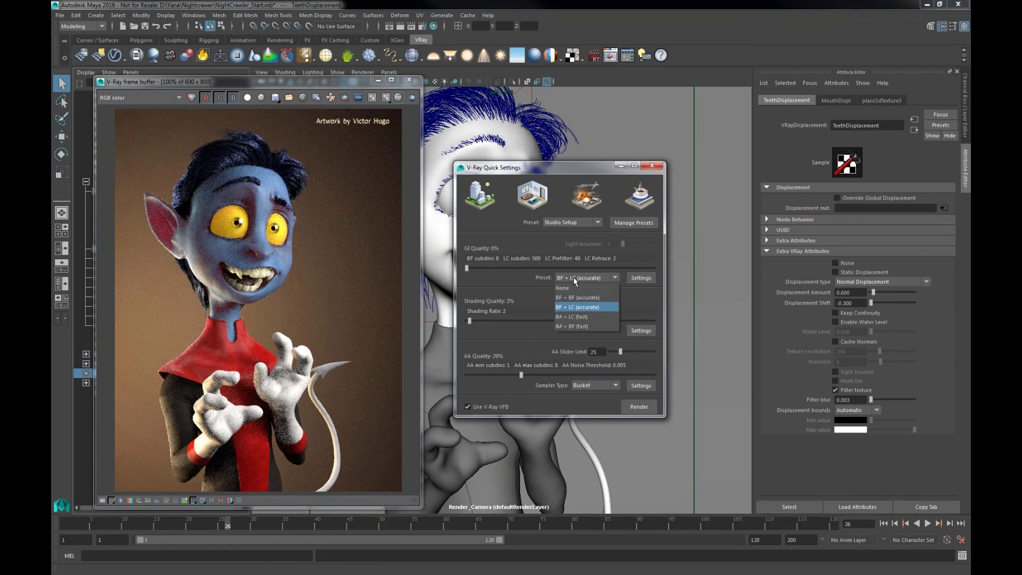
click(596, 307)
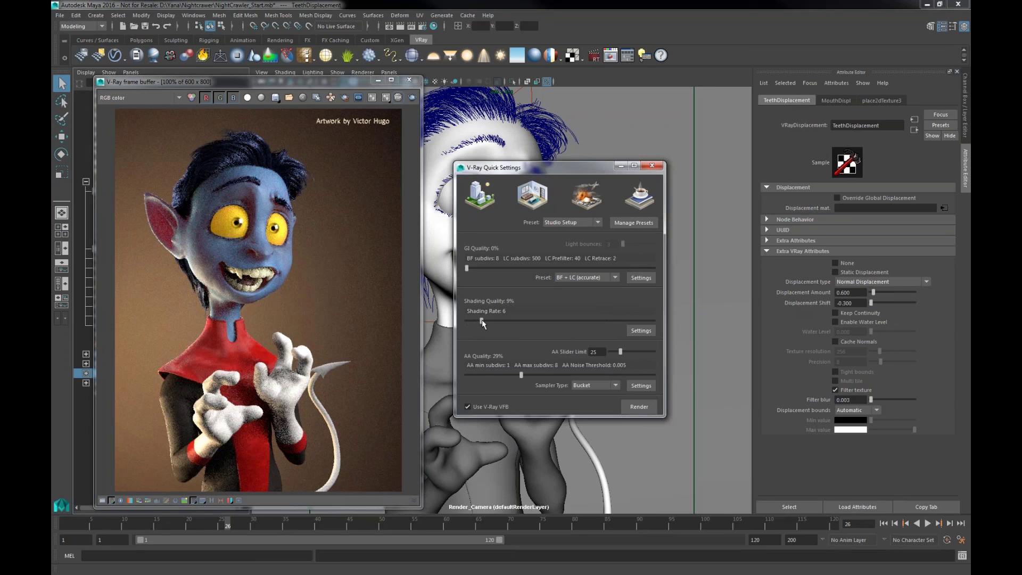
Set the Shading Rate to 5 and choose the Progressive sampler type in V-Ray Quick Settings
drag(481, 320, 479, 321)
drag(533, 167, 508, 155)
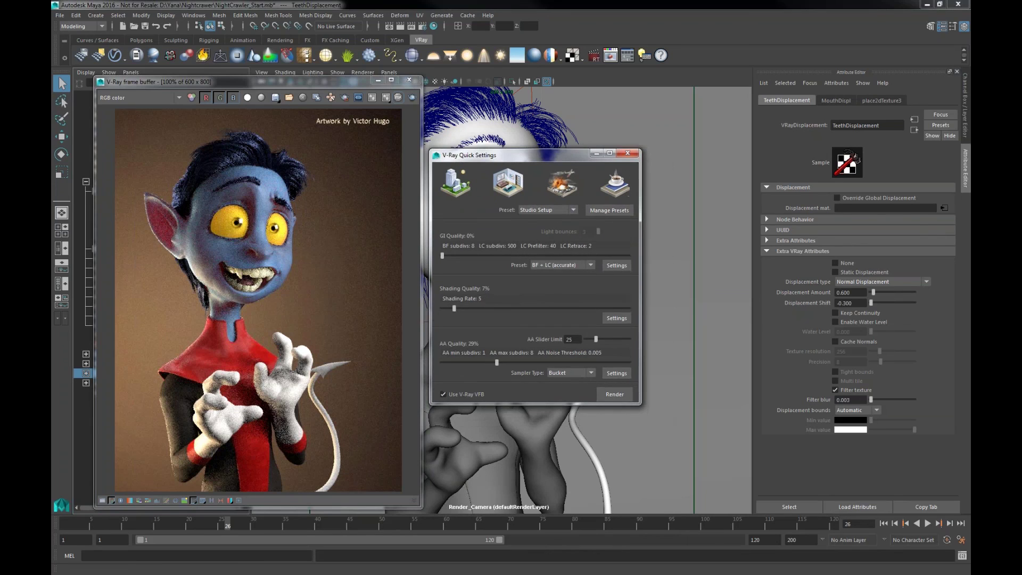
click(562, 373)
click(561, 393)
Enable the Refraction, Reflection, Lighting, GI and Diffuse render elements in the Render Settings
click(424, 27)
click(637, 115)
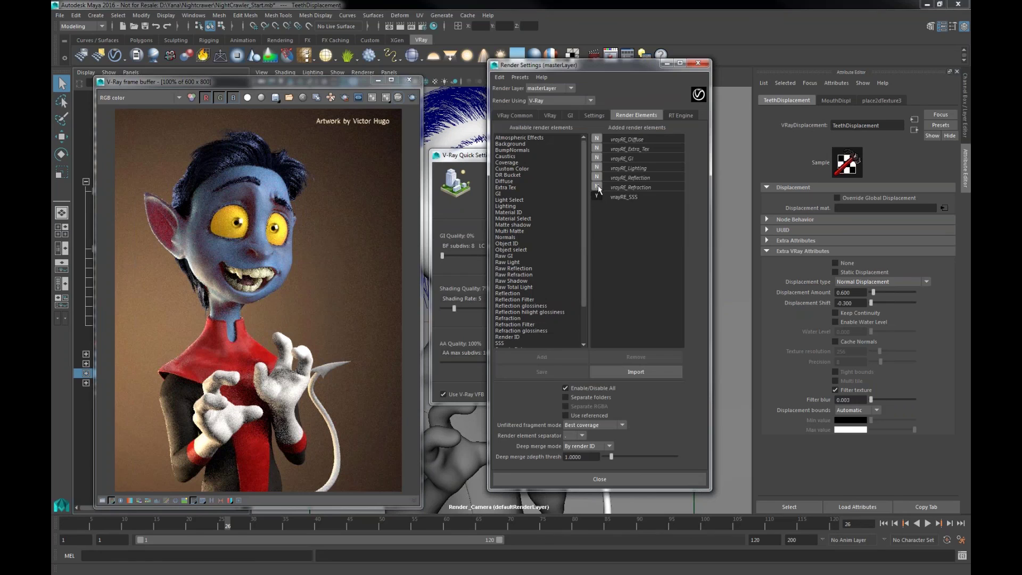
click(598, 186)
click(601, 178)
click(597, 167)
click(596, 158)
click(596, 140)
click(698, 65)
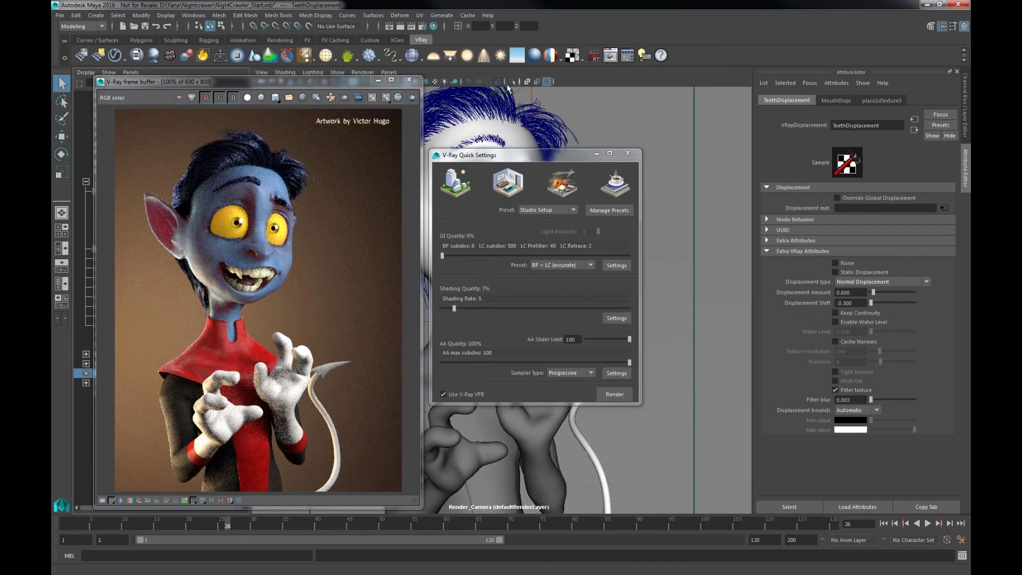
Start the progressive render and view the presentation's Final Touches slide before returning to Maya
click(616, 393)
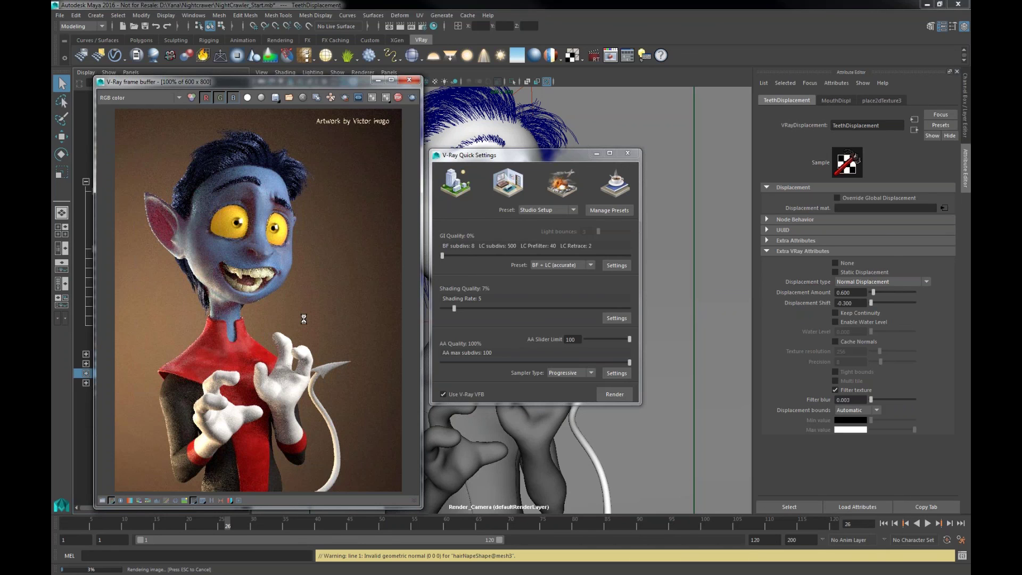
key(alt+Tab)
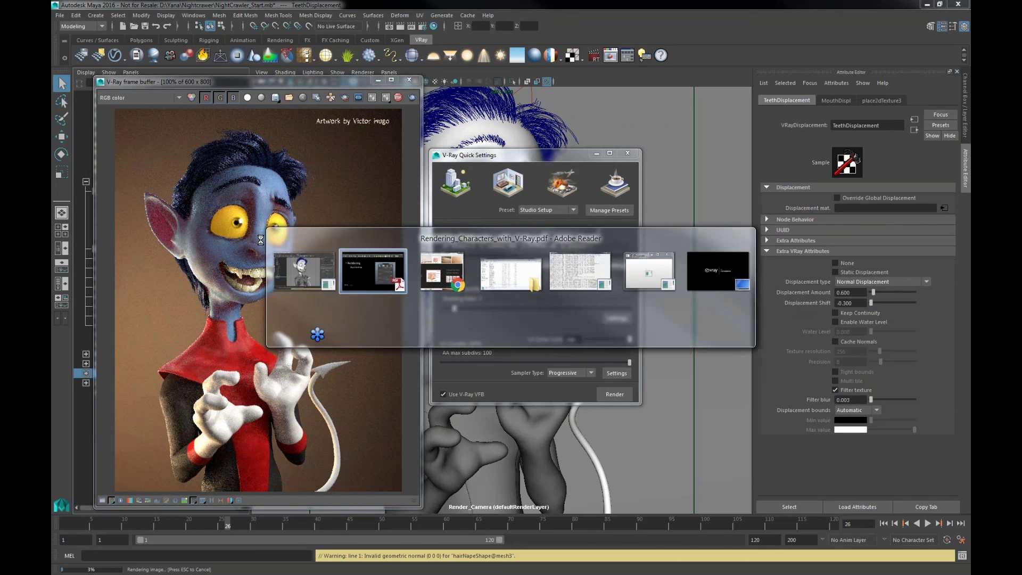
key(Right)
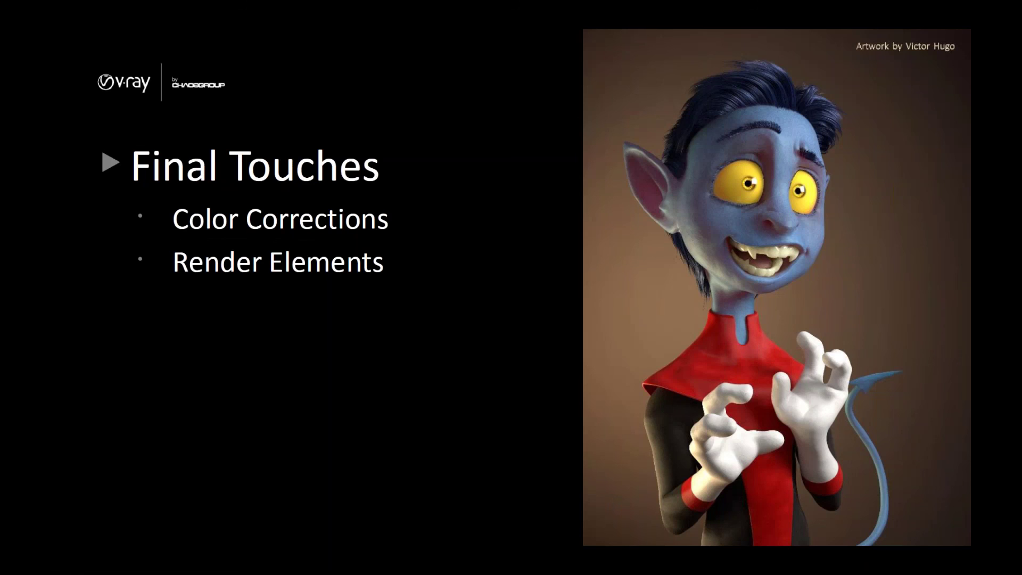
key(alt+Tab)
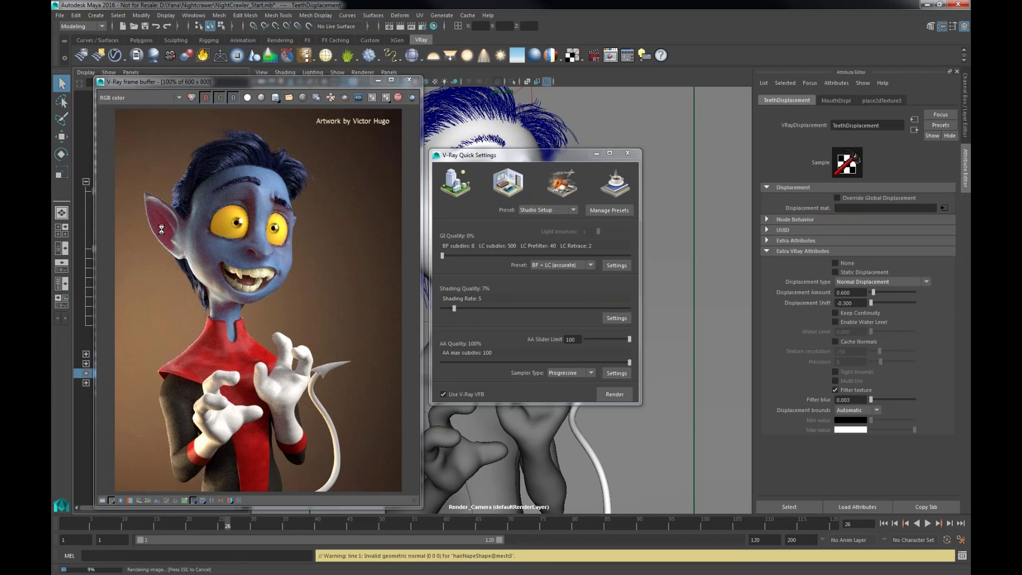
Examine the diffuse, reflect, SSS, lighting and GI render elements in the V-Ray frame buffer
click(127, 98)
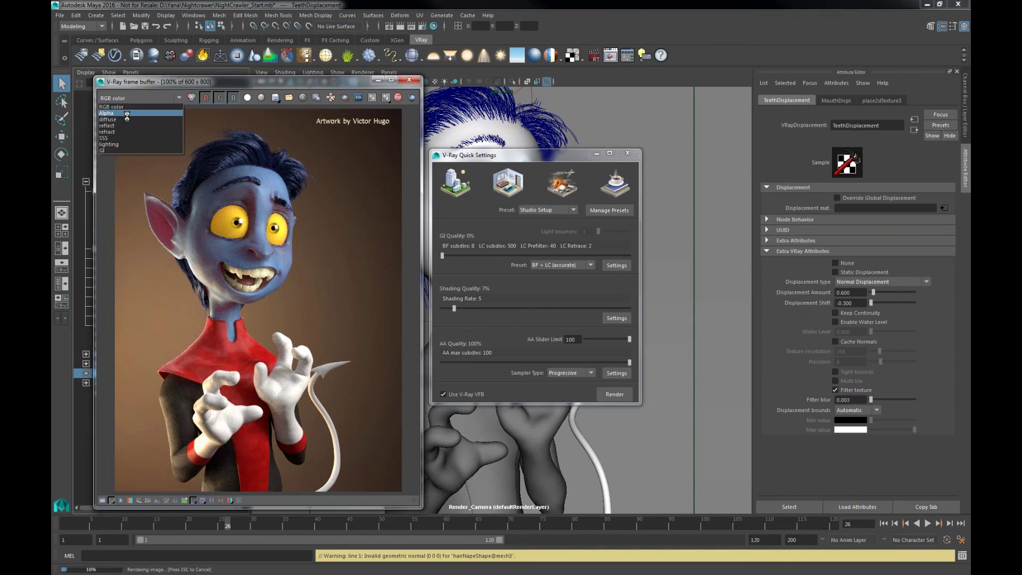
click(127, 120)
key(Down)
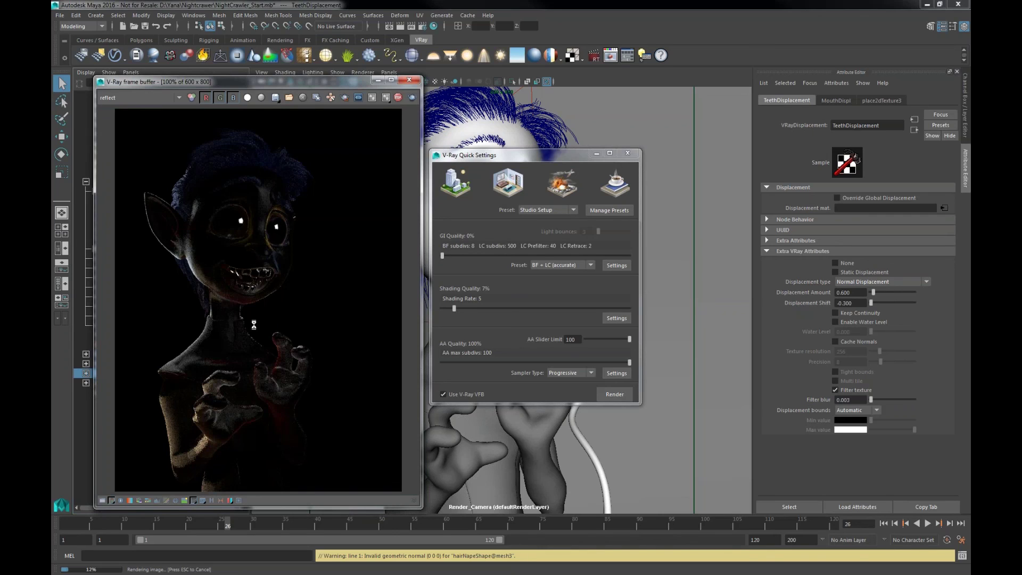
click(141, 98)
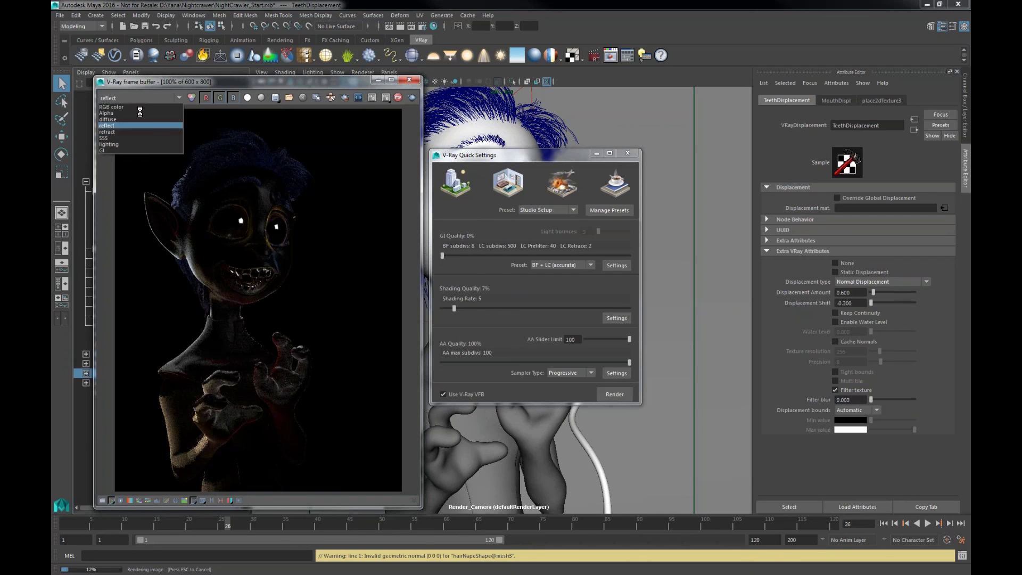
click(139, 138)
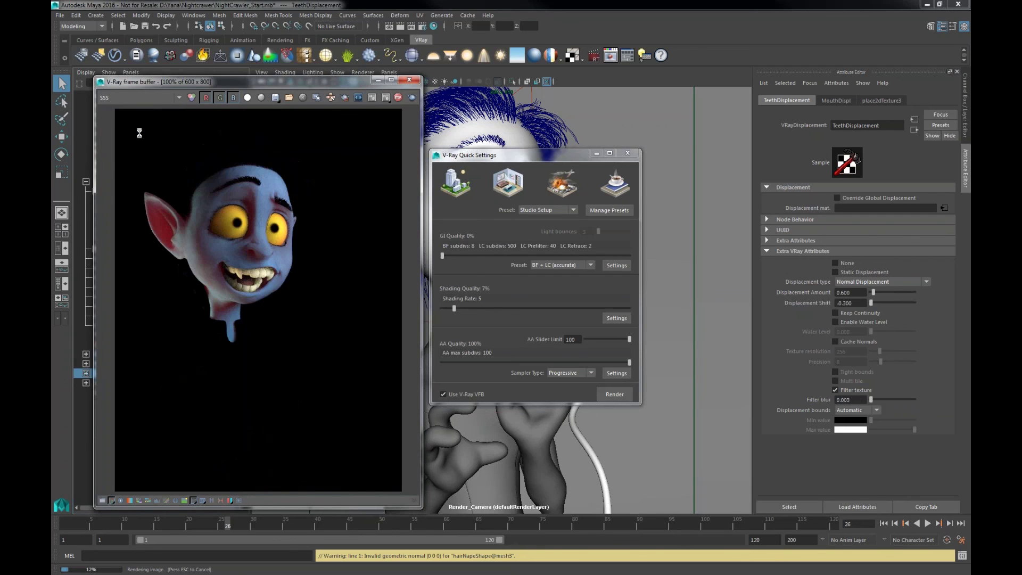
key(Down)
key(Down)
key(Up)
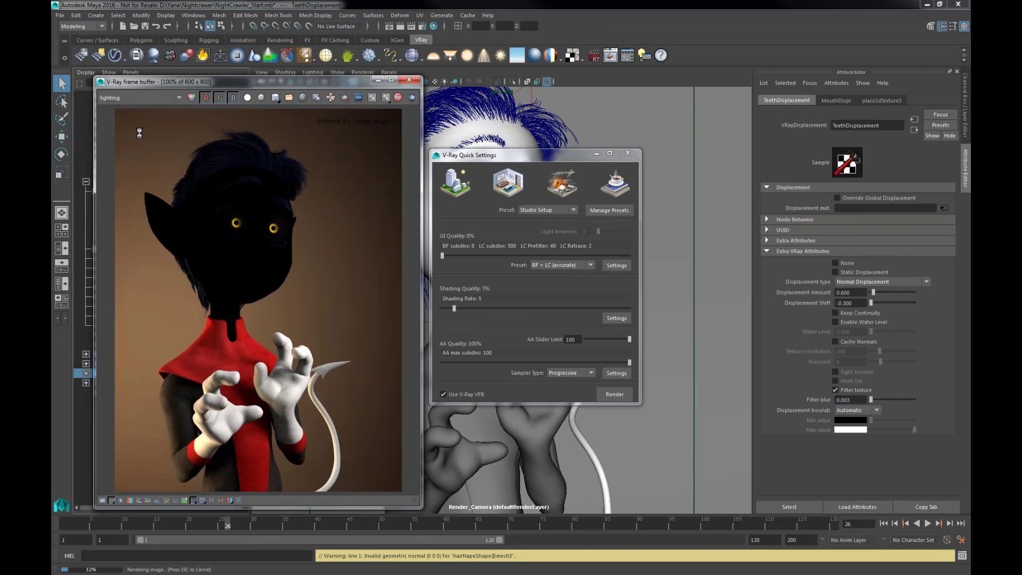
key(Down)
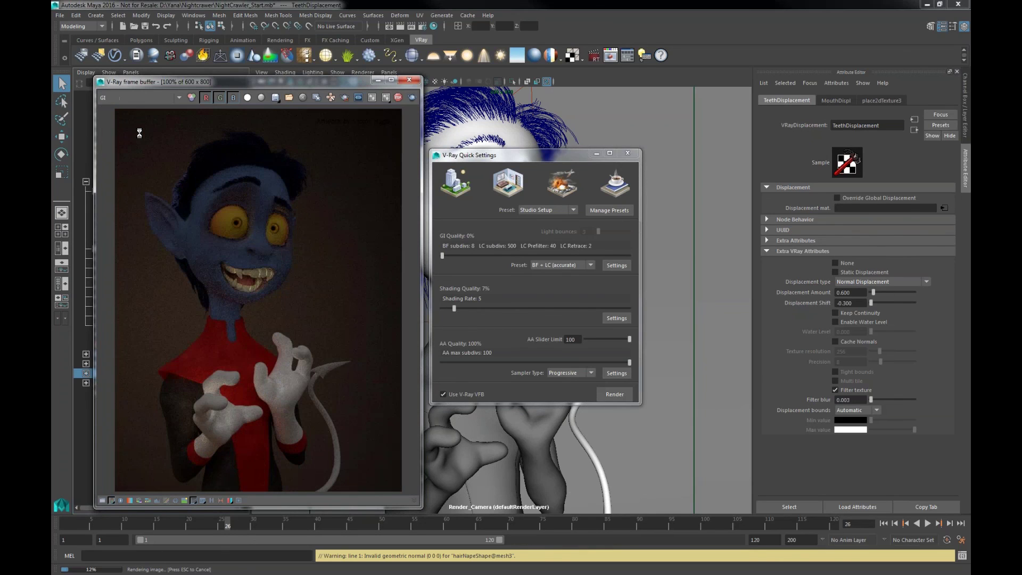
Review the reflect element again and return the frame buffer display to the RGB color channel
key(Down)
key(Down)
key(Down)
key(Down)
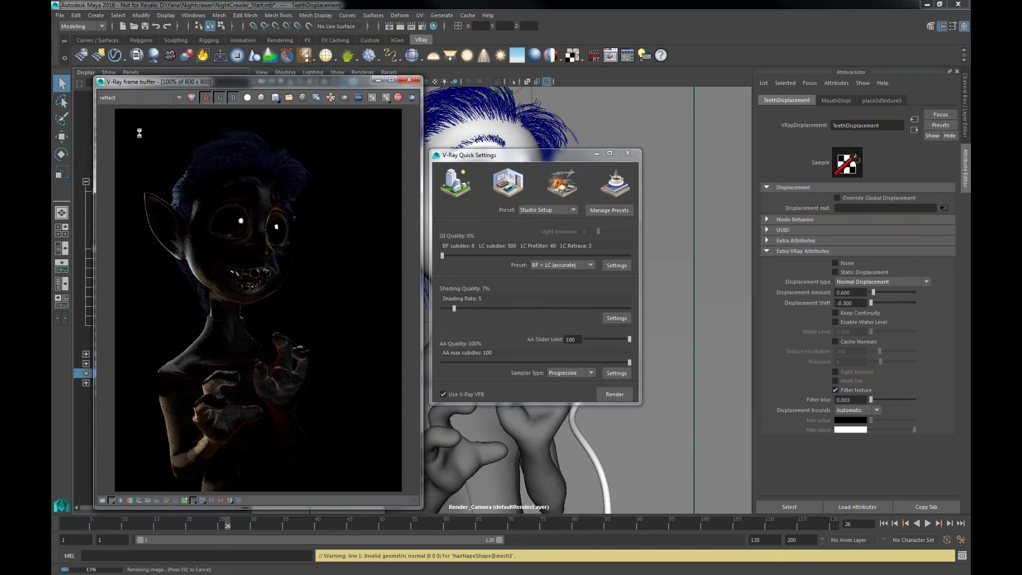
key(Home)
key(Down)
key(Up)
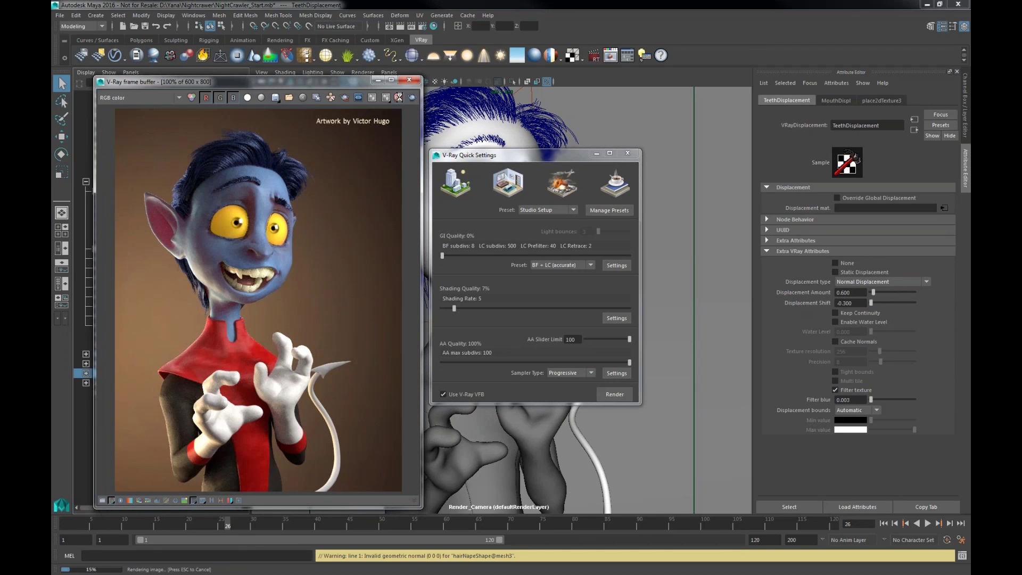
Stop the render and show the frame buffer's color corrections beside the image
click(398, 97)
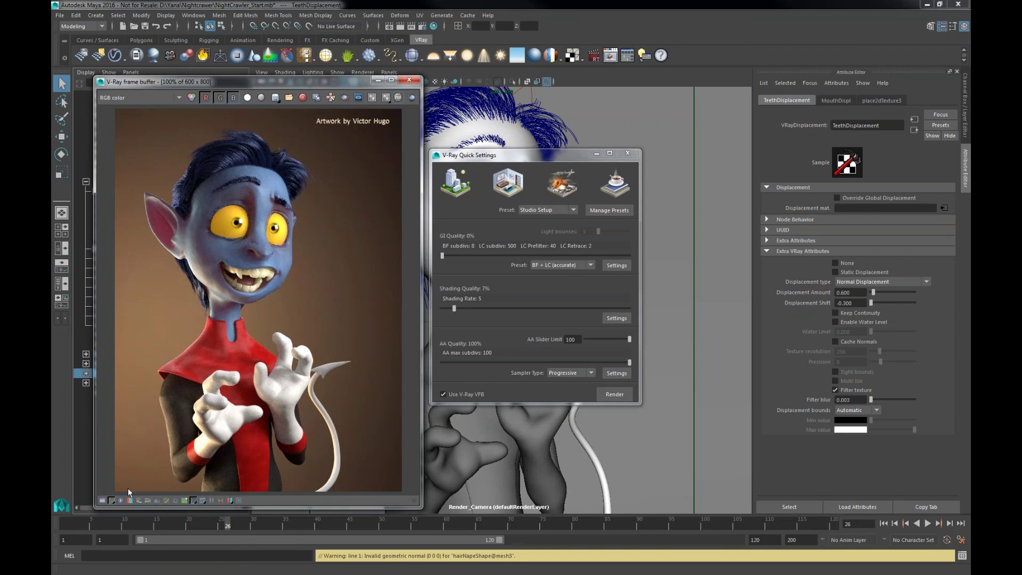
click(102, 501)
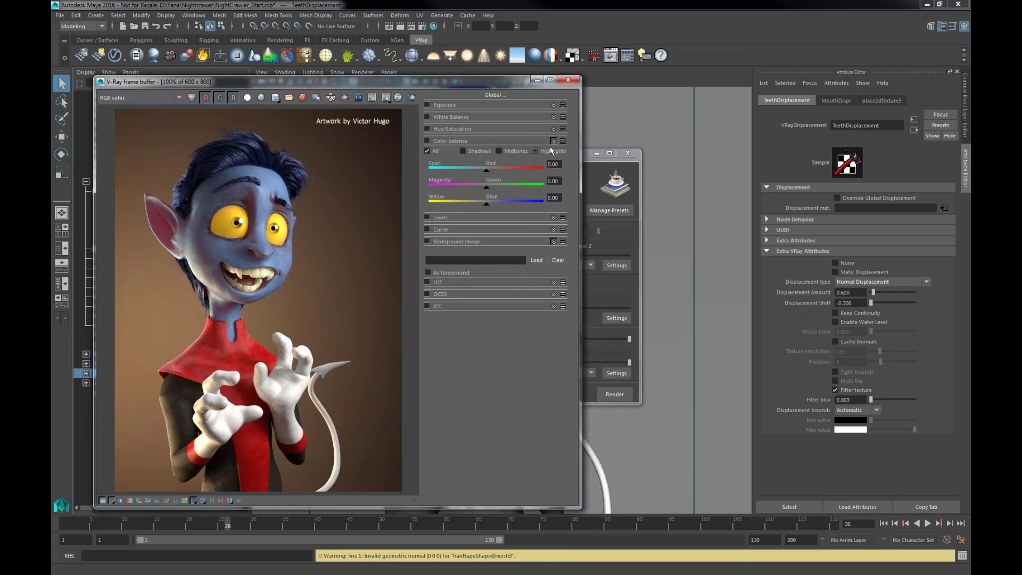
Enable the frame buffer's exposure and white balance corrections and shift the white balance to about 6033
click(554, 104)
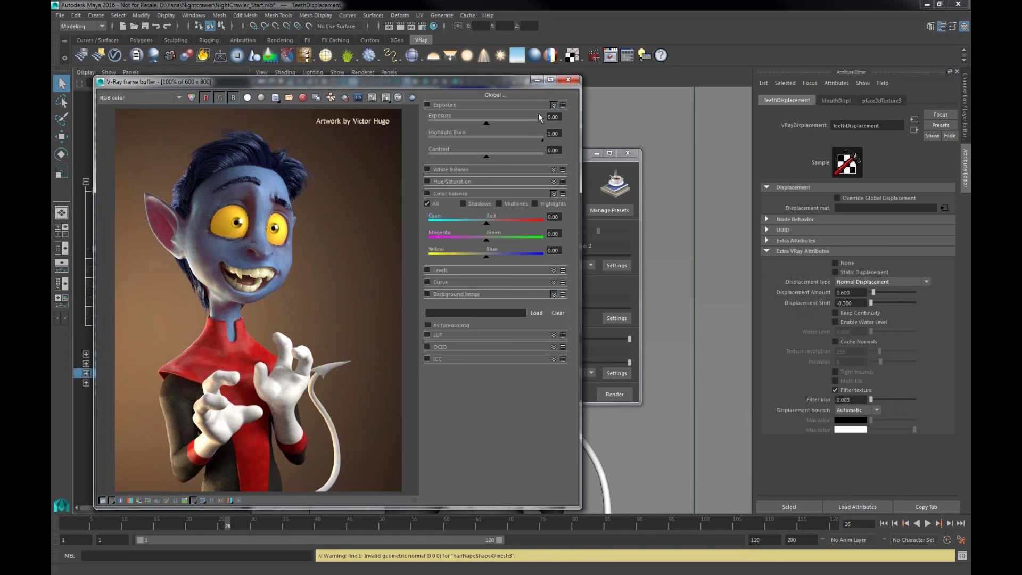
click(428, 105)
mouse_move(488, 127)
mouse_down()
mouse_move(497, 126)
mouse_move(488, 126)
mouse_up()
click(427, 170)
click(554, 169)
mouse_move(488, 194)
mouse_down()
mouse_move(506, 193)
mouse_move(478, 194)
mouse_up()
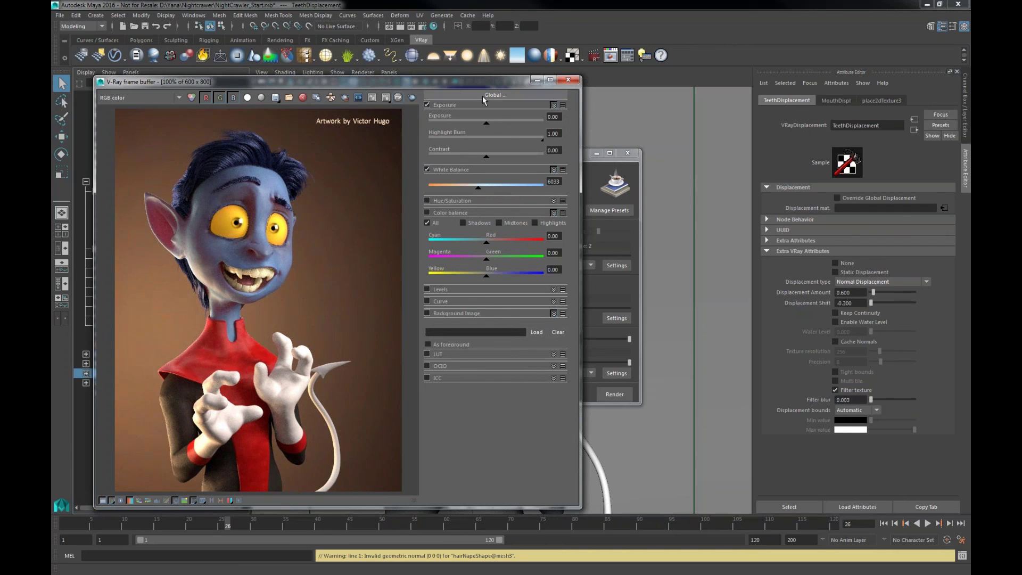
Load the saved global color correction file from the NightCrawler Rendering folder and set the exposure to about 0.42
click(483, 96)
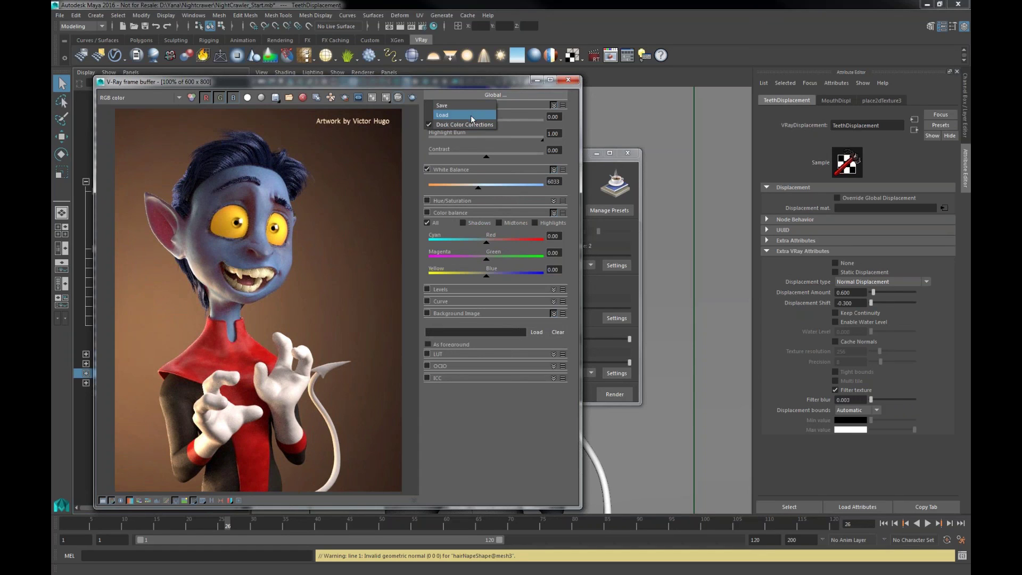
click(471, 115)
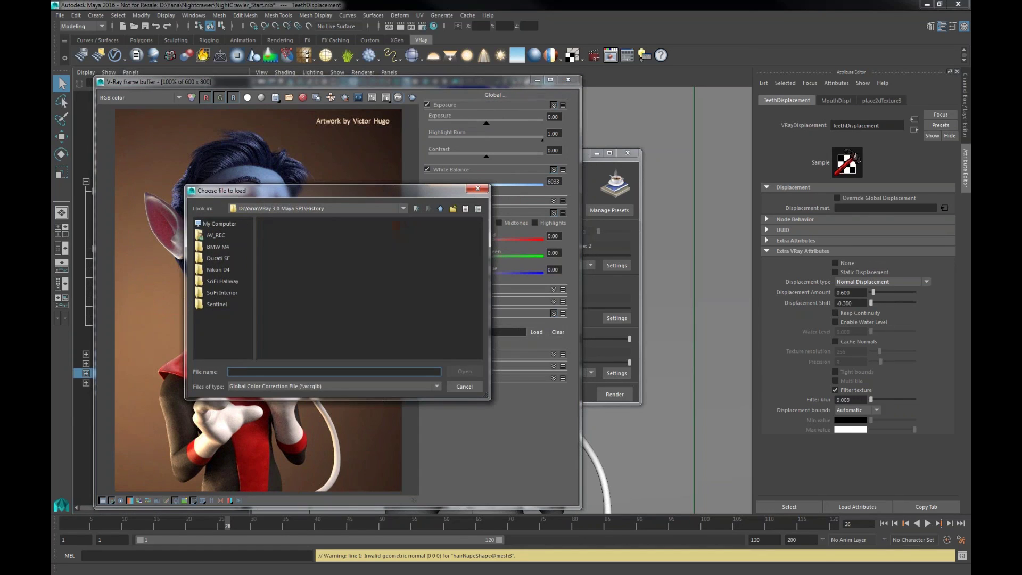
click(312, 208)
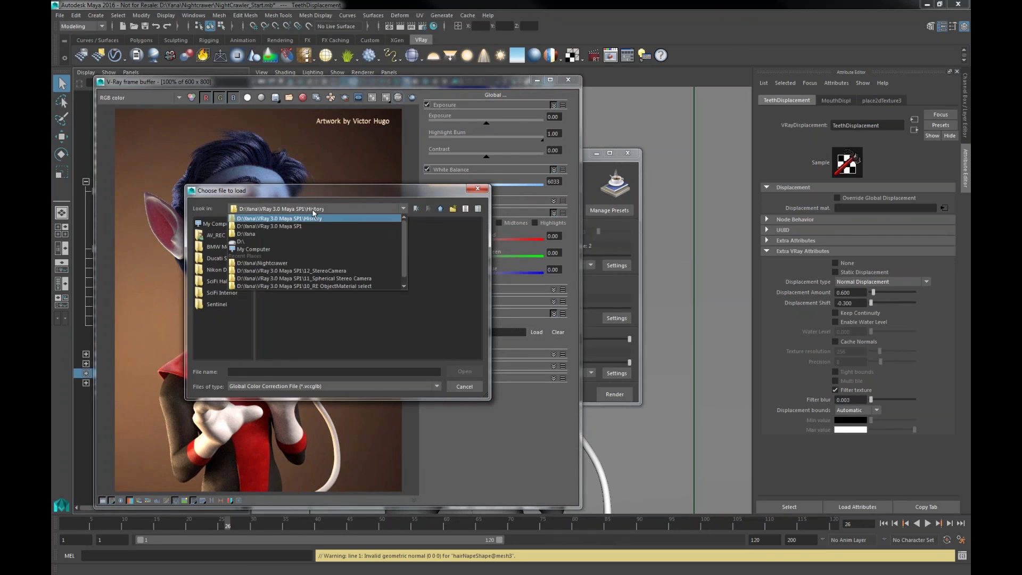
click(313, 209)
click(440, 208)
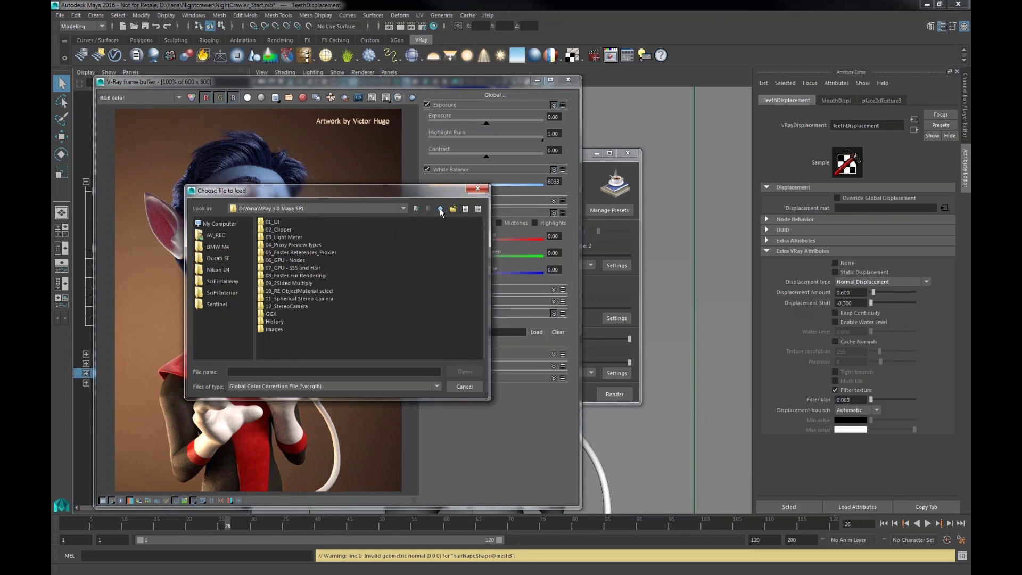
click(439, 208)
click(281, 238)
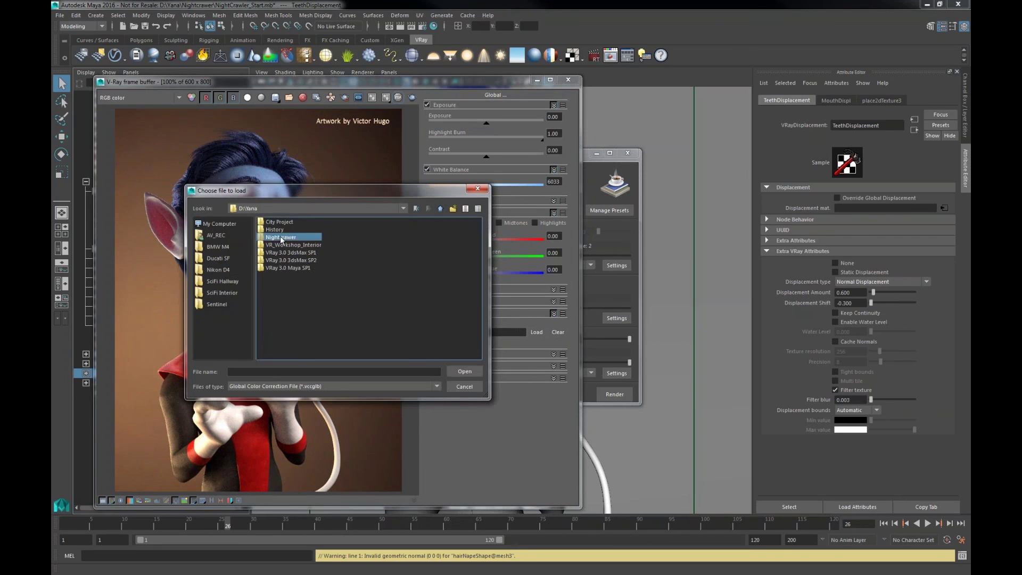
double_click(281, 238)
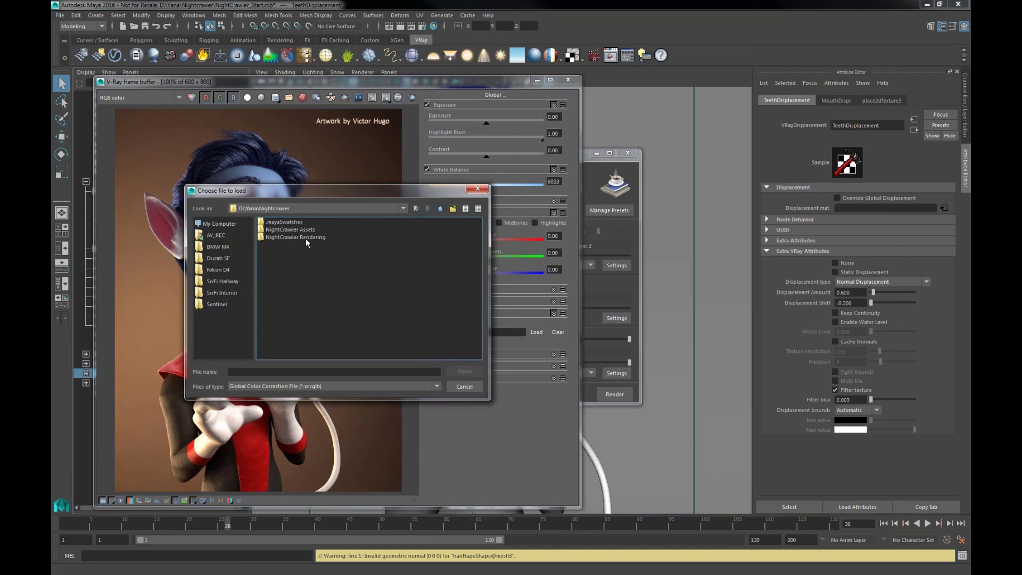
double_click(301, 237)
click(279, 229)
click(465, 372)
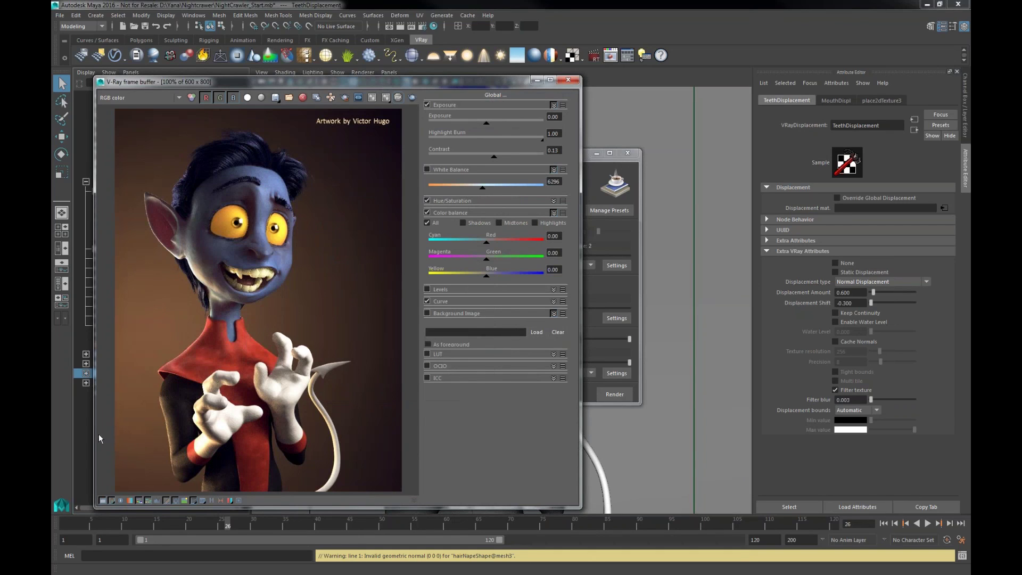
drag(485, 120, 491, 121)
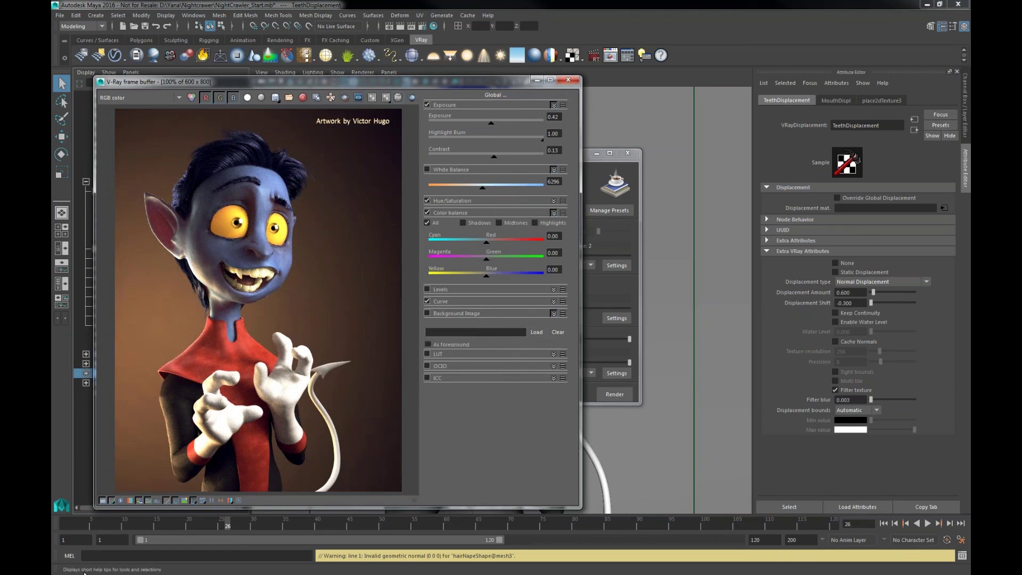
click(103, 500)
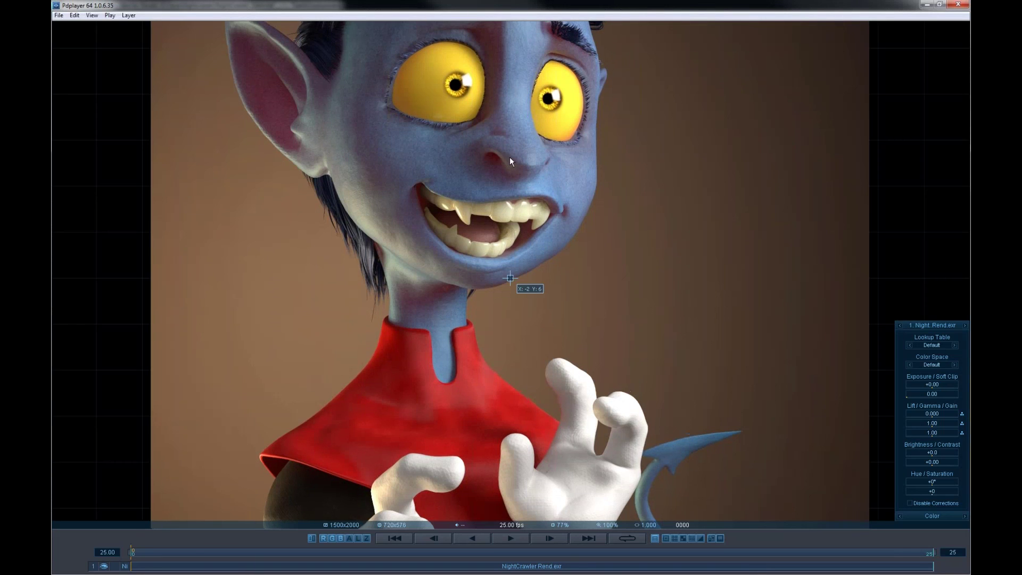
Examine the final NightCrawler render in Pdplayer, covering the face, hair, gloves and costume, and the whole image at 50% zoom
drag(510, 157, 491, 302)
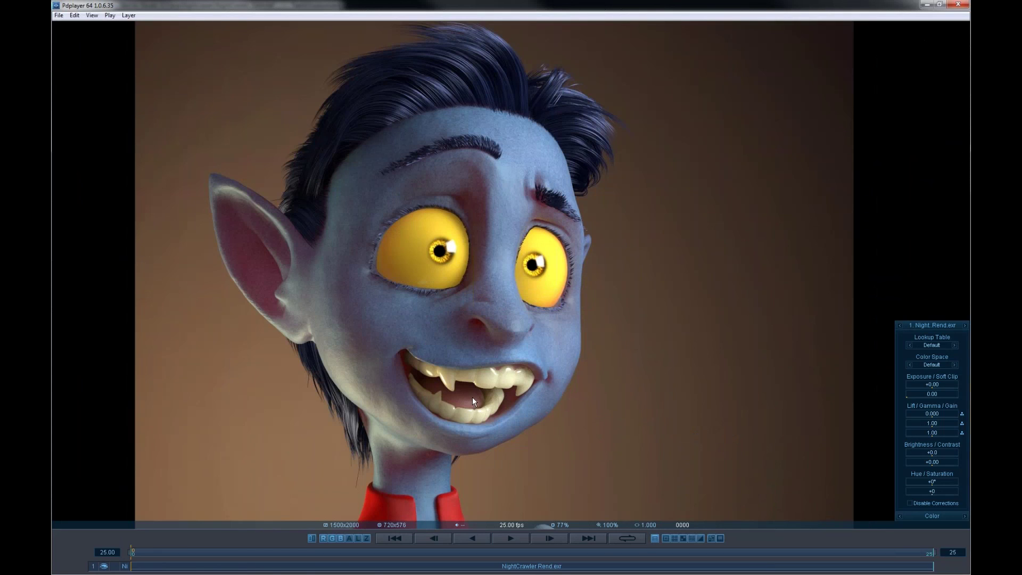
drag(467, 403, 449, 400)
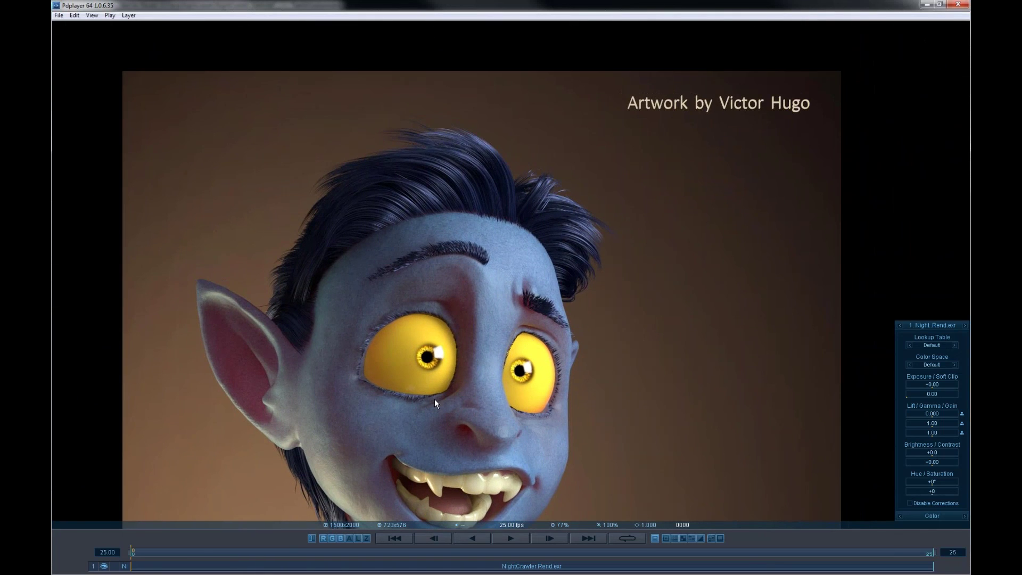
drag(435, 398, 472, 219)
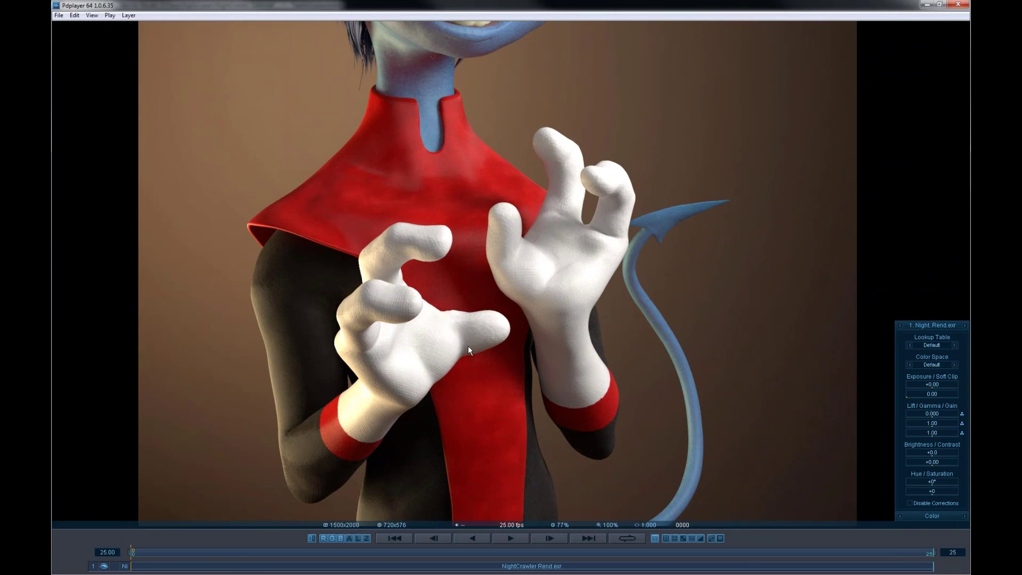
drag(468, 346, 462, 317)
scroll(461, 318, down, 2)
drag(506, 225, 509, 315)
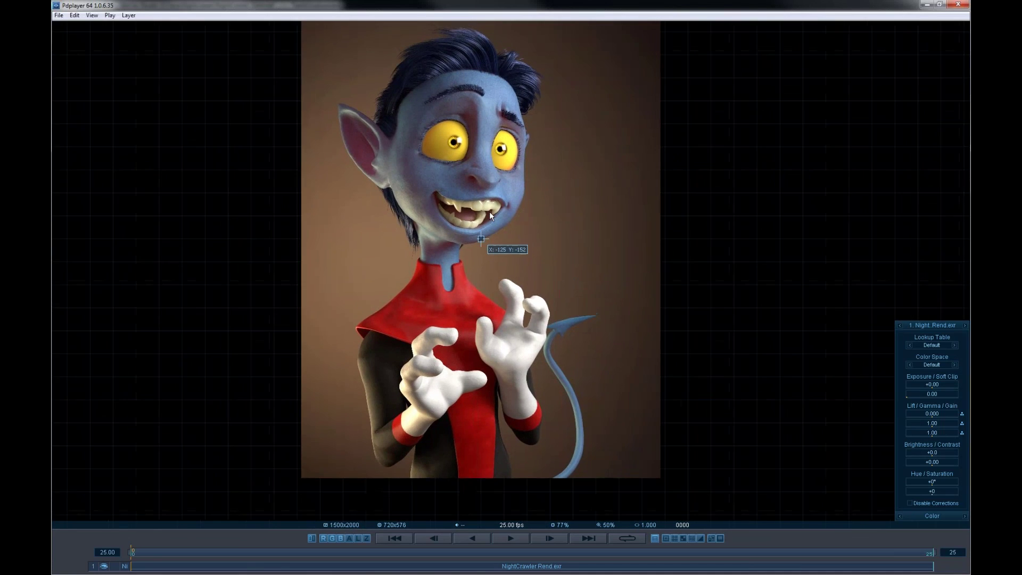
click(491, 218)
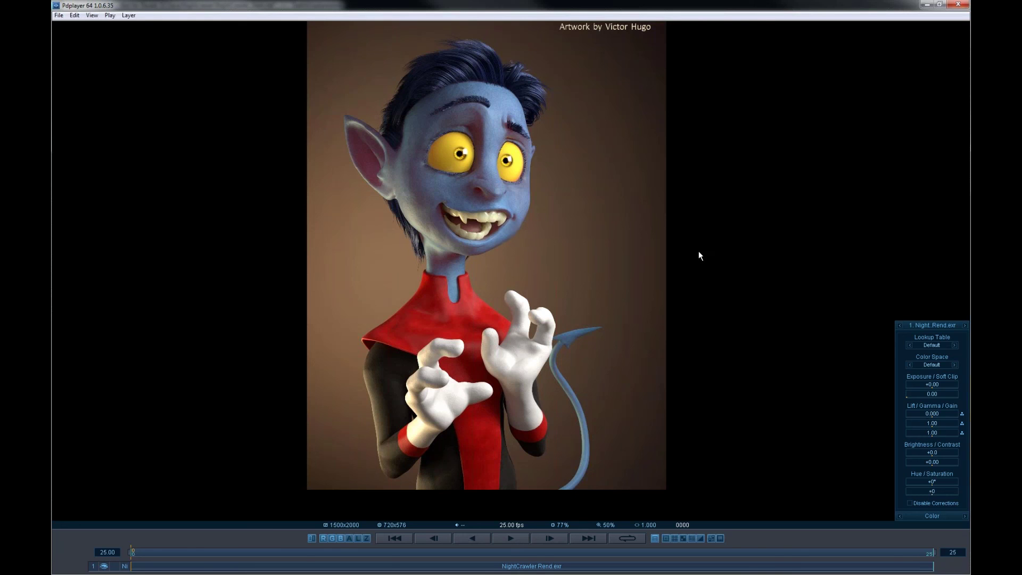
mouse_move(699, 252)
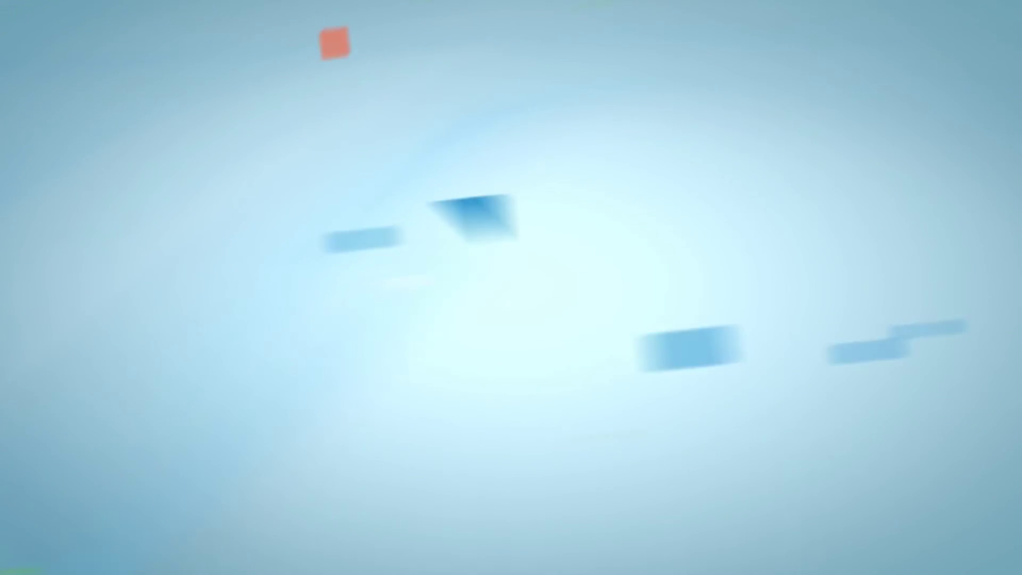